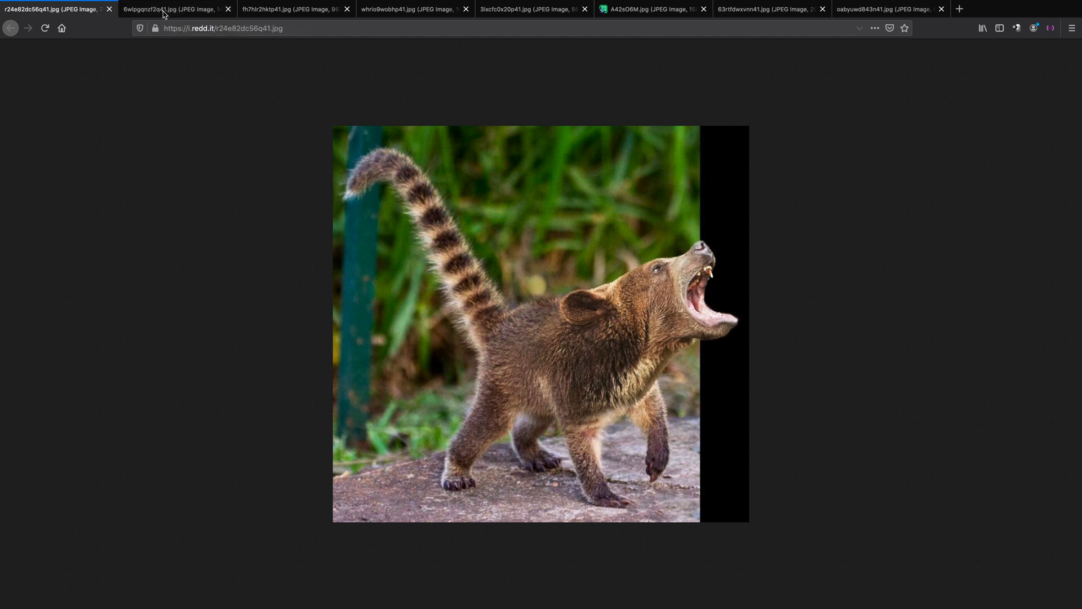
# Browse the open browser images of photomanipulated animal hybrids as examples for a composite.
pyautogui.click(157, 9)
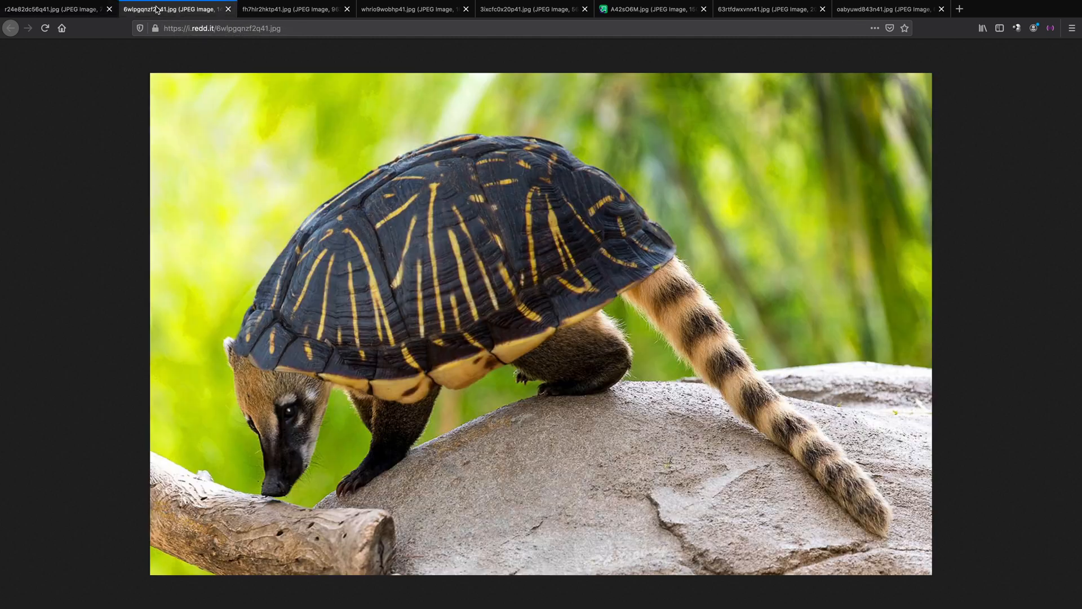
pyautogui.click(286, 14)
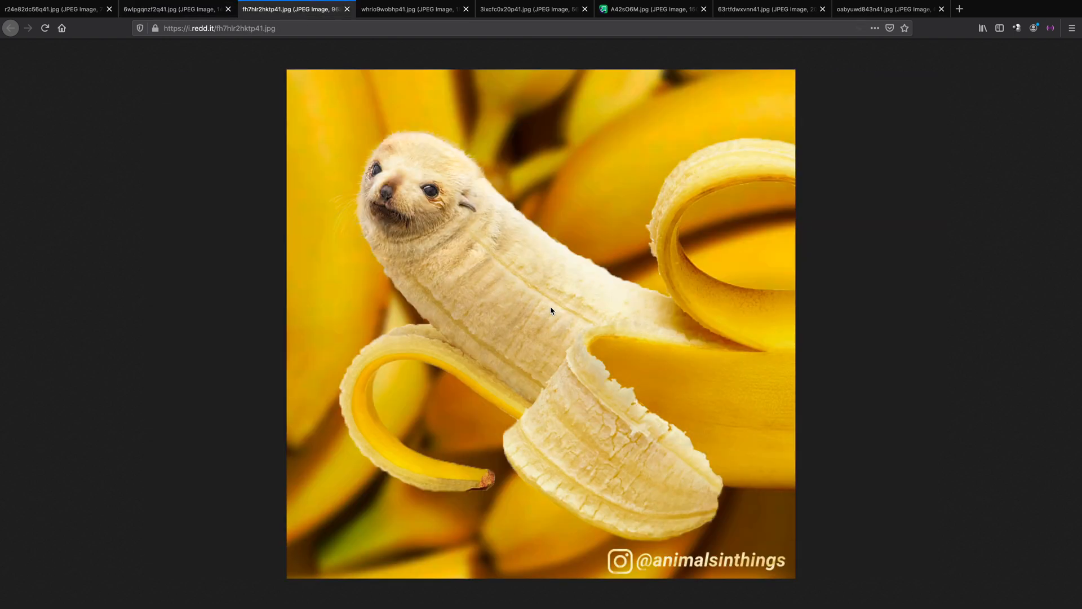
pyautogui.click(392, 15)
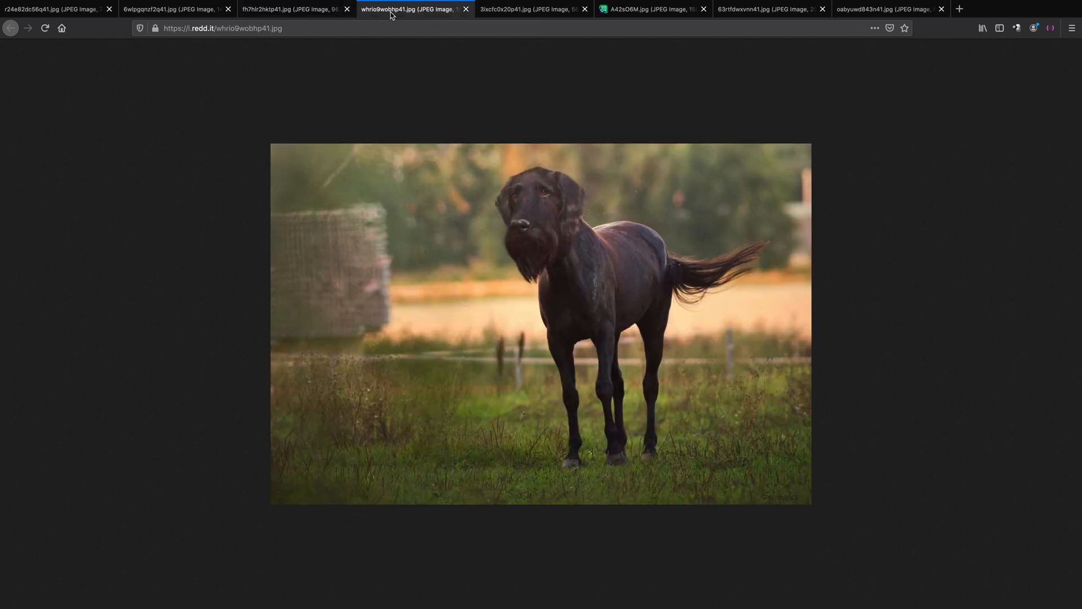
pyautogui.click(522, 15)
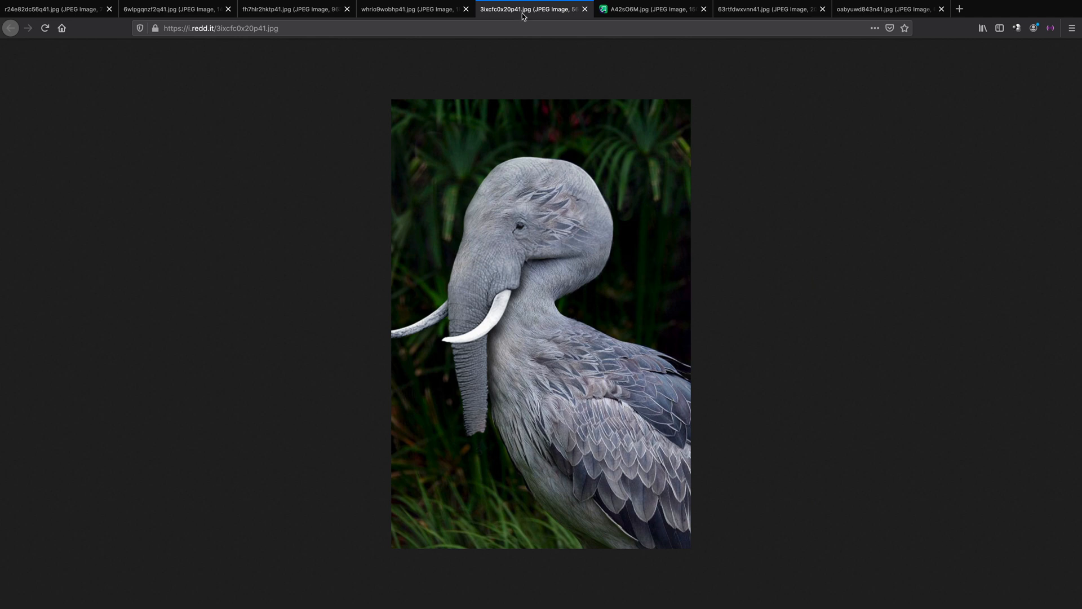
pyautogui.click(639, 15)
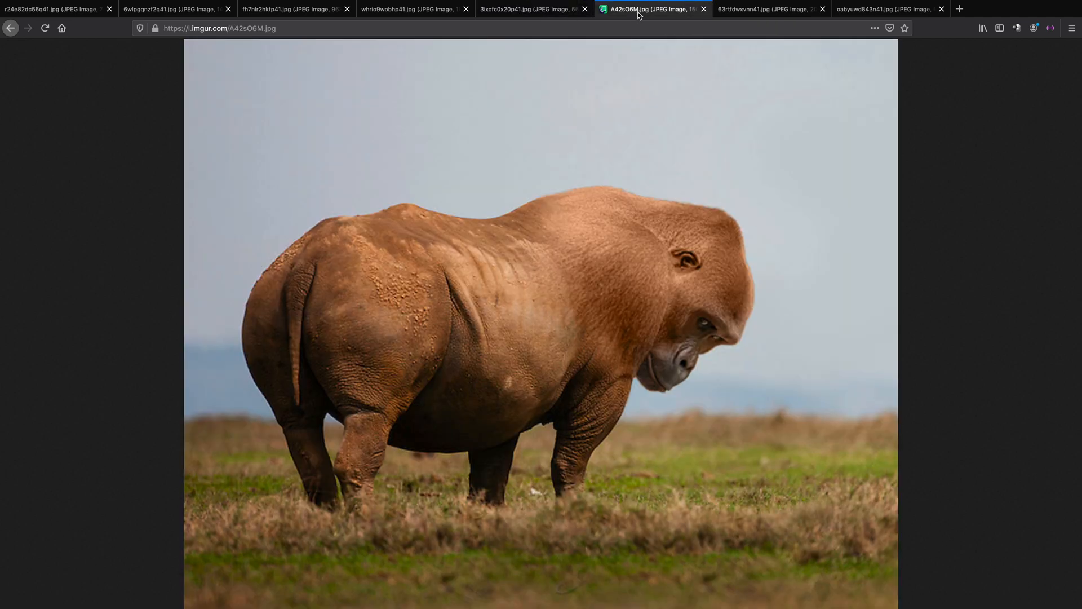
pyautogui.click(754, 13)
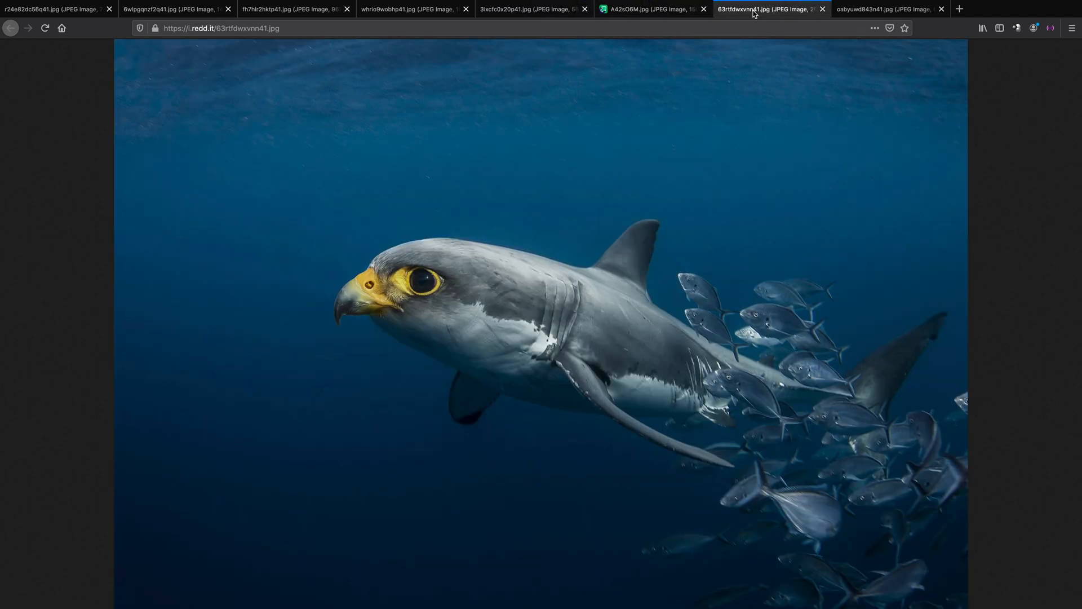
pyautogui.click(871, 15)
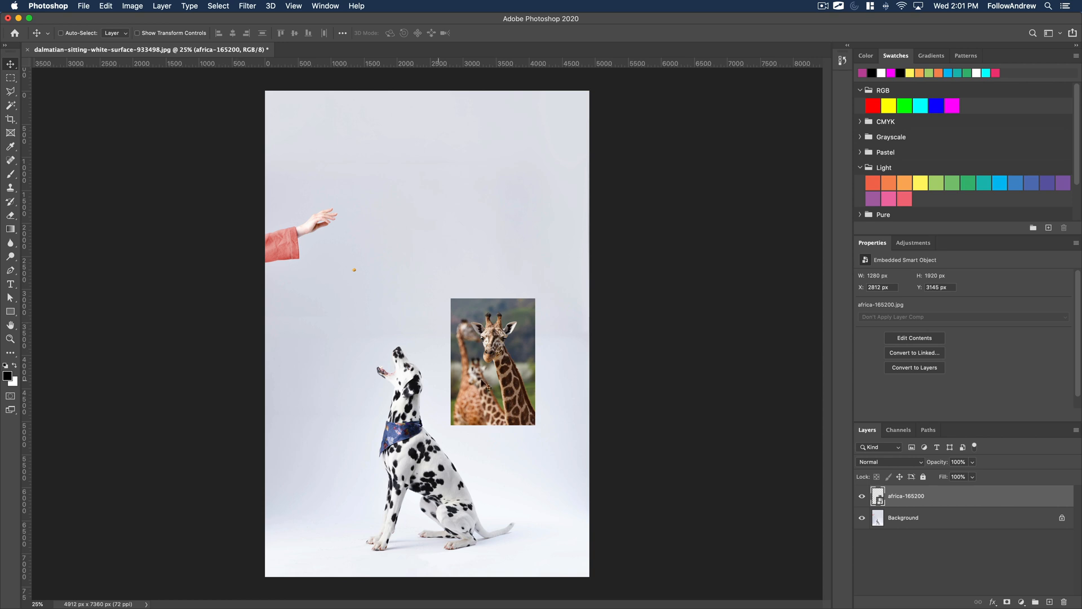
pyautogui.press('z')
pyautogui.click(438, 431)
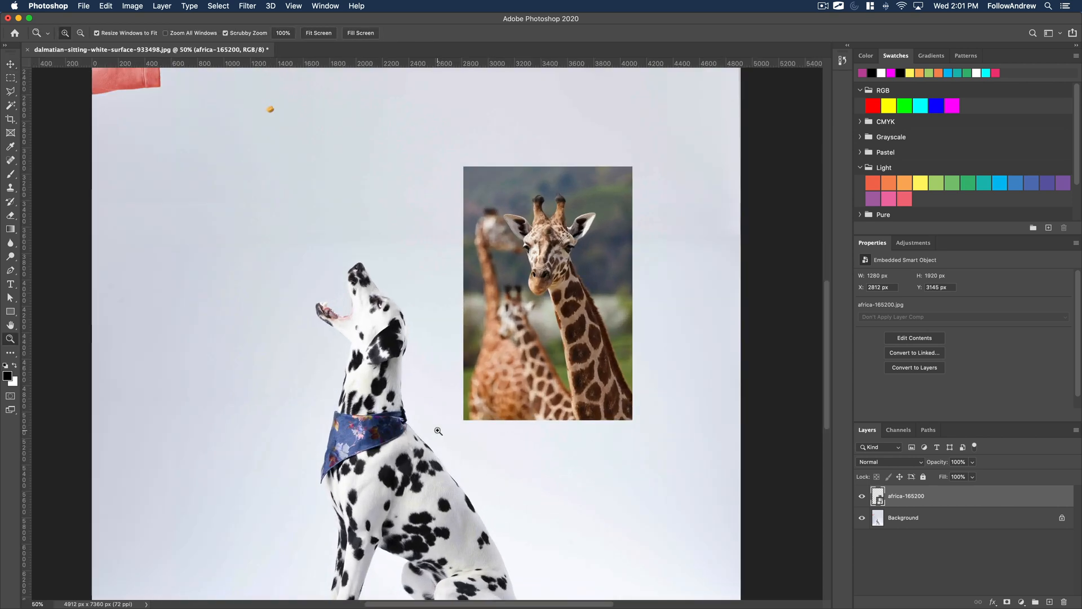
pyautogui.scroll(-5, 438, 431)
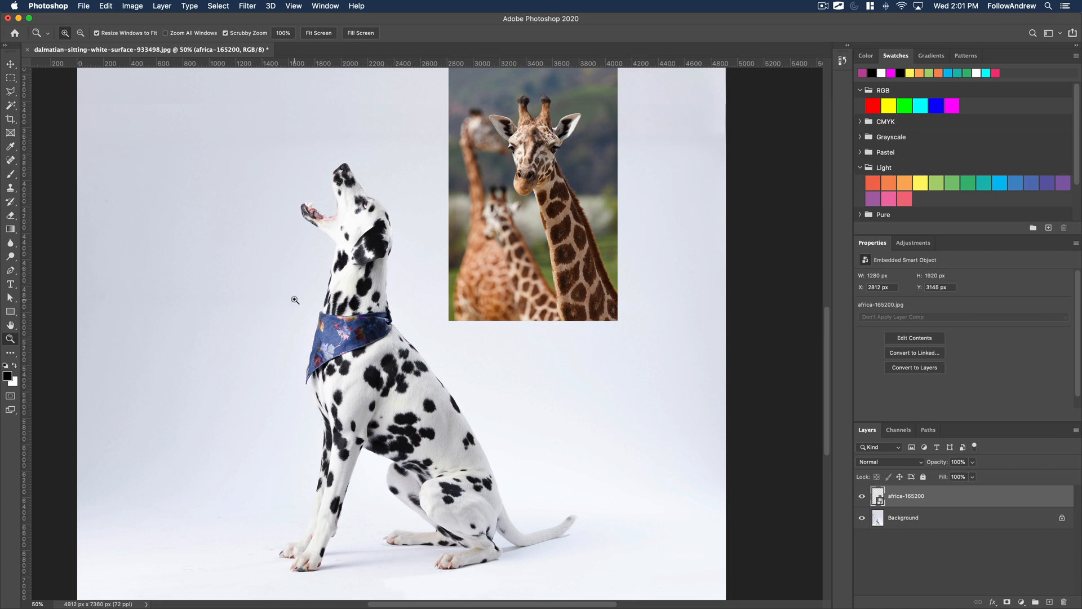
pyautogui.keyDown('alt'); pyautogui.click(423, 284); pyautogui.keyUp('alt')
pyautogui.moveTo(420, 279); pyautogui.dragTo(411, 375)
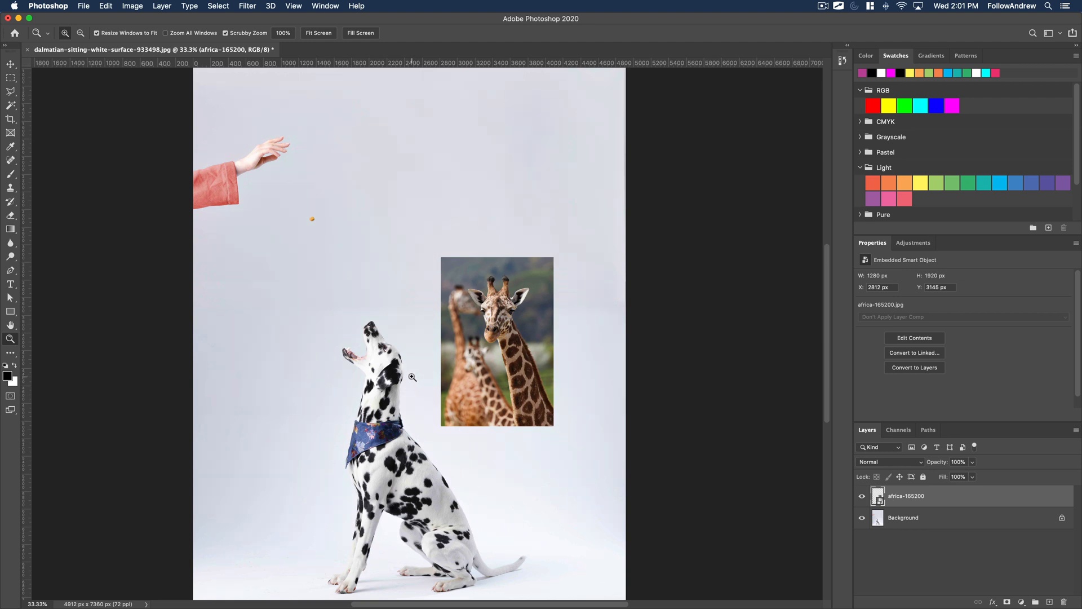
# Unlock the Background layer as Layer 0 and convert it to a smart object.
pyautogui.press('v')
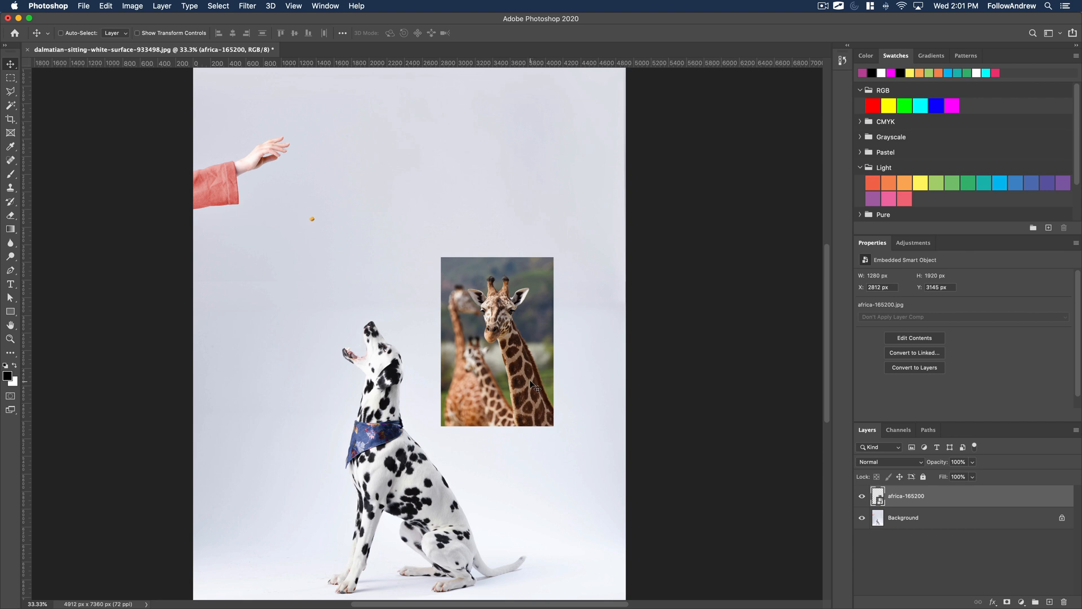
pyautogui.rightClick(908, 524)
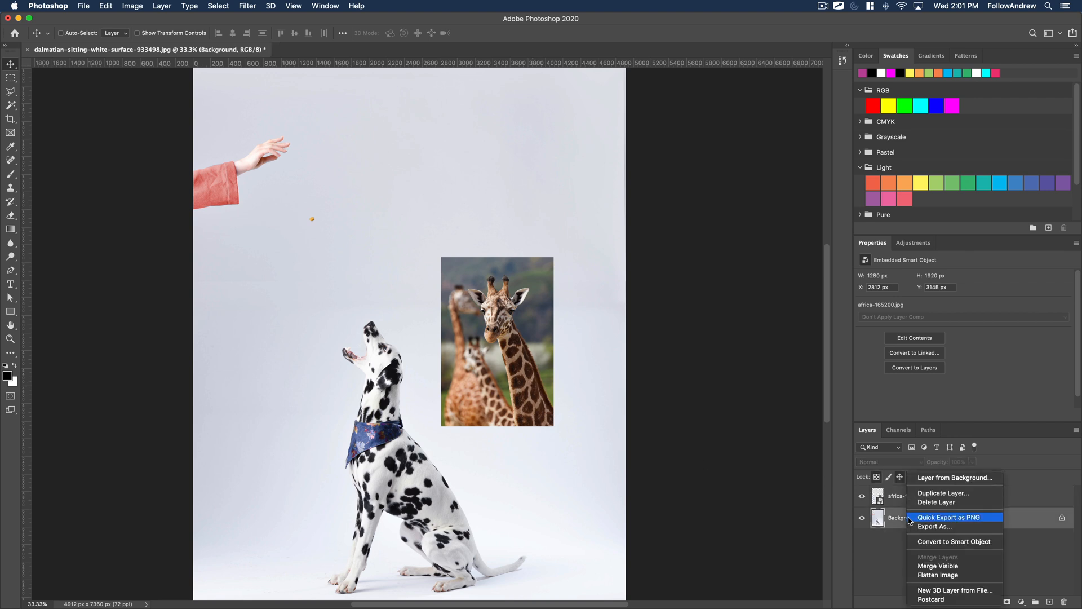
pyautogui.click(918, 518)
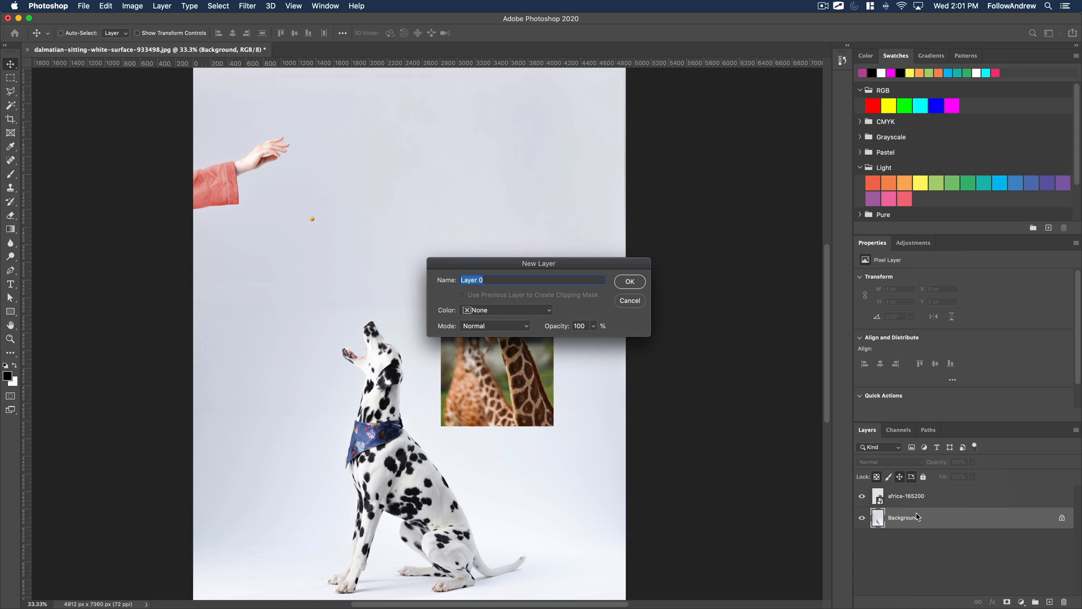
pyautogui.press('Return')
pyautogui.rightClick(914, 518)
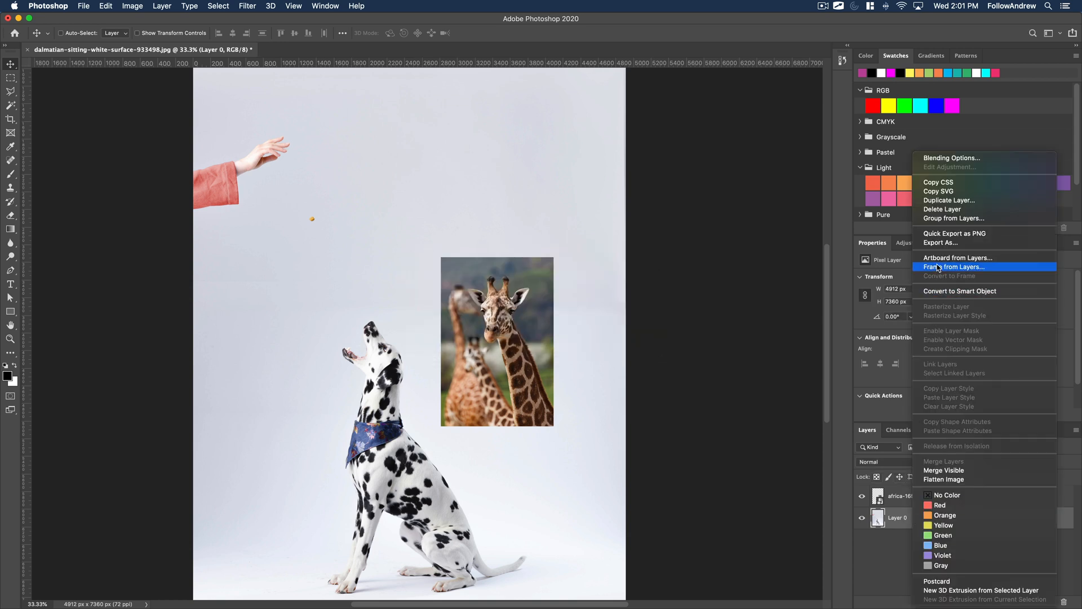
pyautogui.click(942, 292)
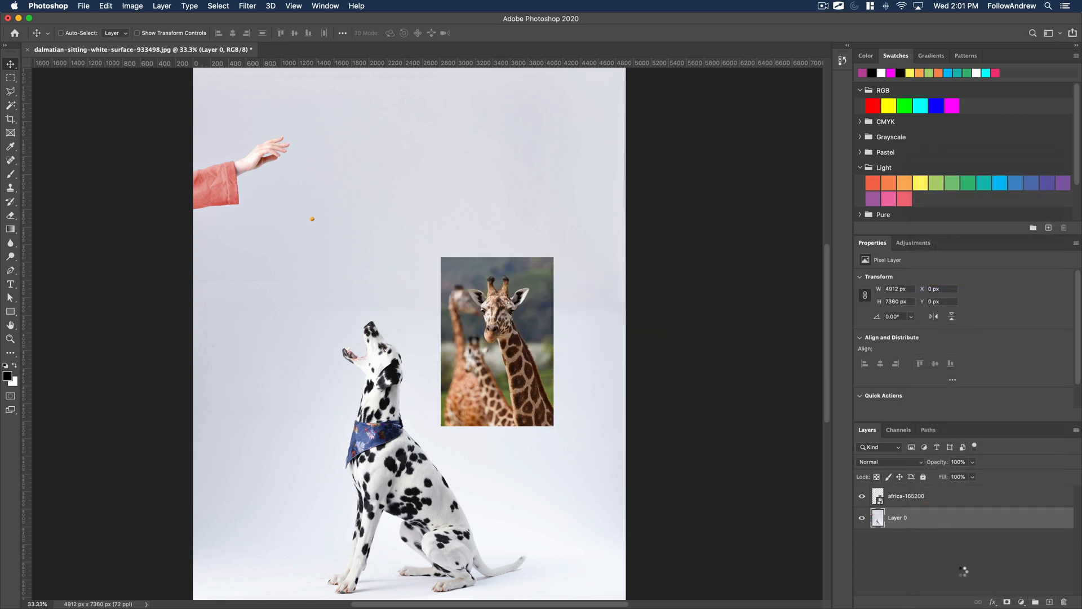
pyautogui.click(903, 541)
# Try enlarging the giraffe layer to about 2499 × 3748 px and moving it over the dalmatian.
pyautogui.click(904, 497)
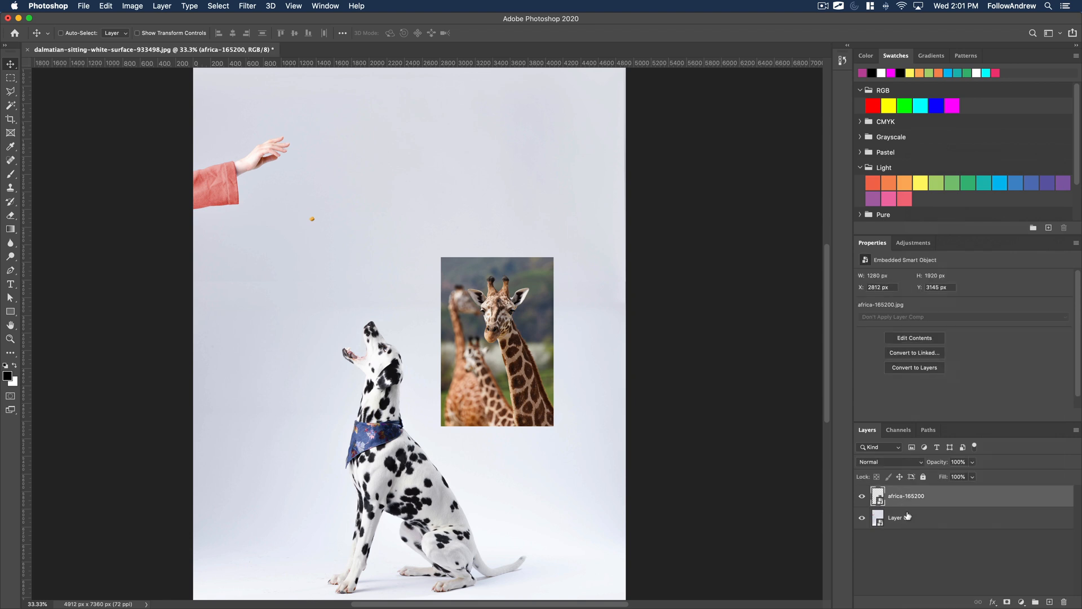
pyautogui.hotkey('ctrl', 't')
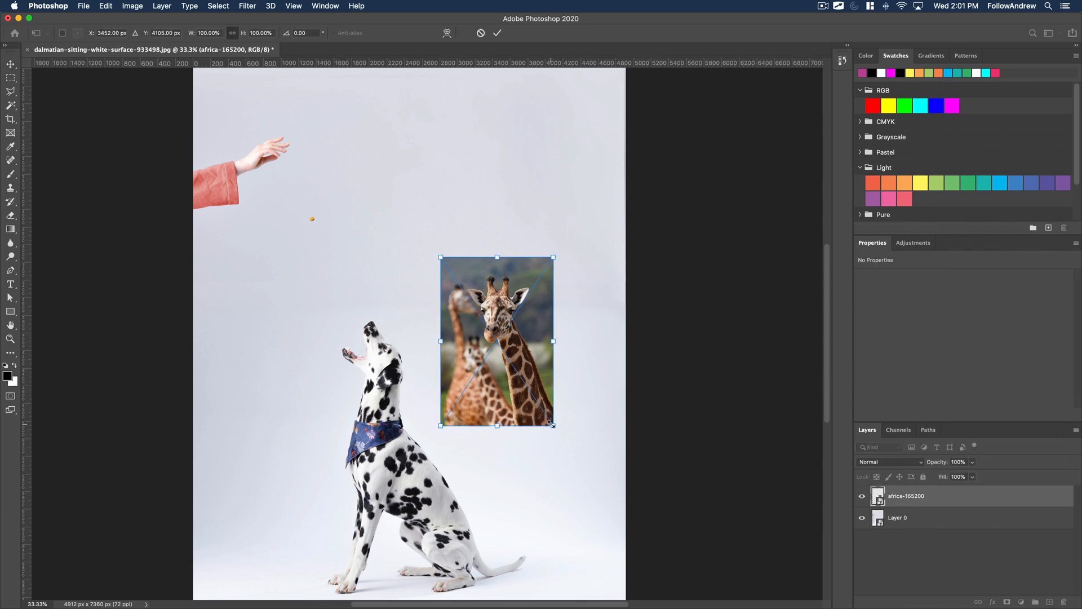
pyautogui.moveTo(552, 424); pyautogui.dragTo(655, 585)
pyautogui.click(497, 33)
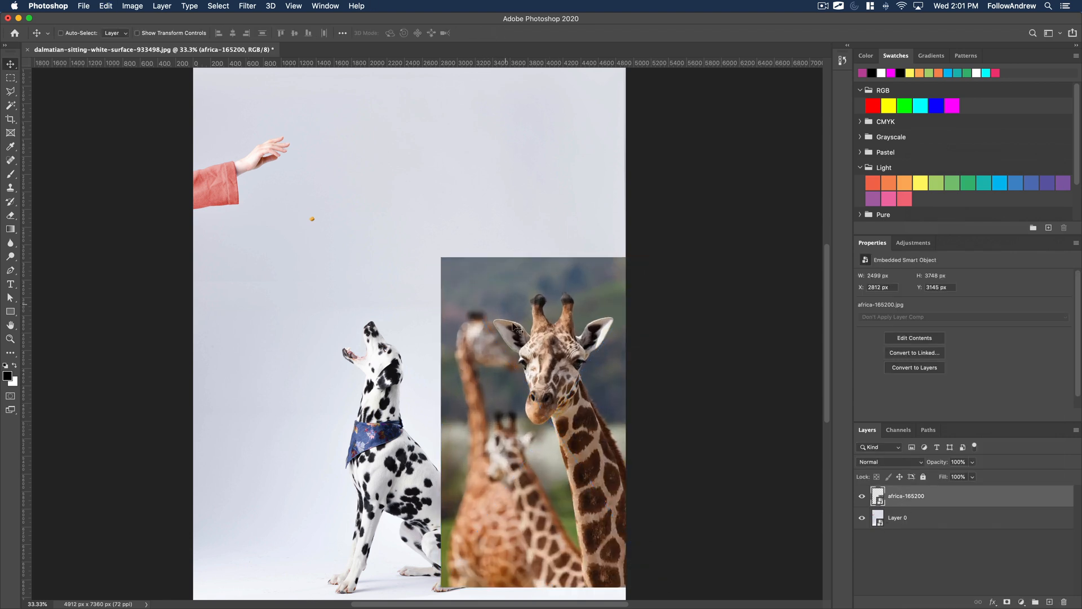
pyautogui.moveTo(592, 383); pyautogui.dragTo(501, 308)
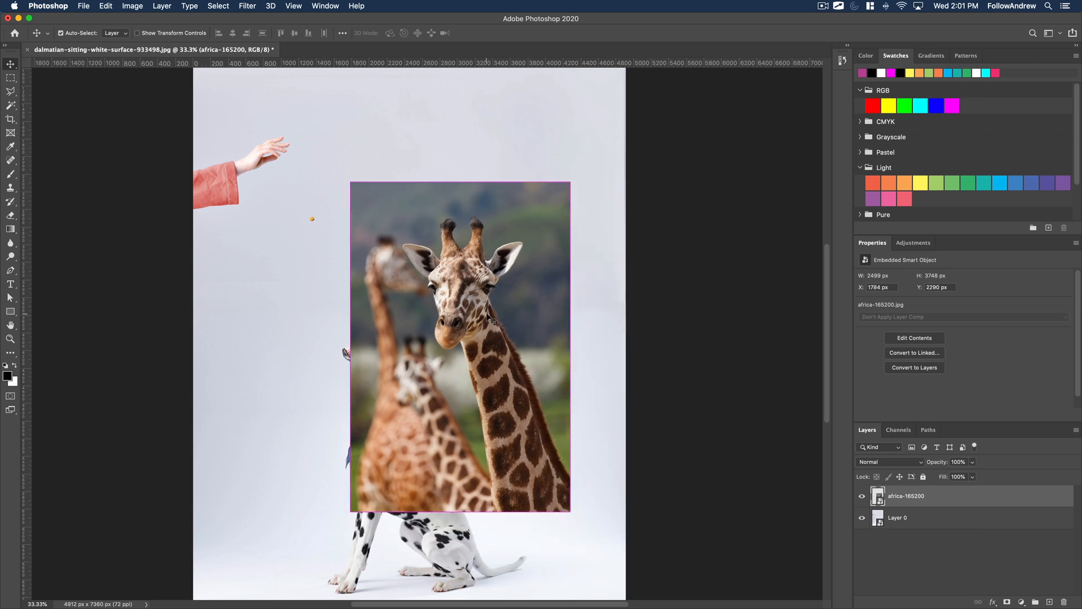
pyautogui.press('super+z')
pyautogui.press('super+z')
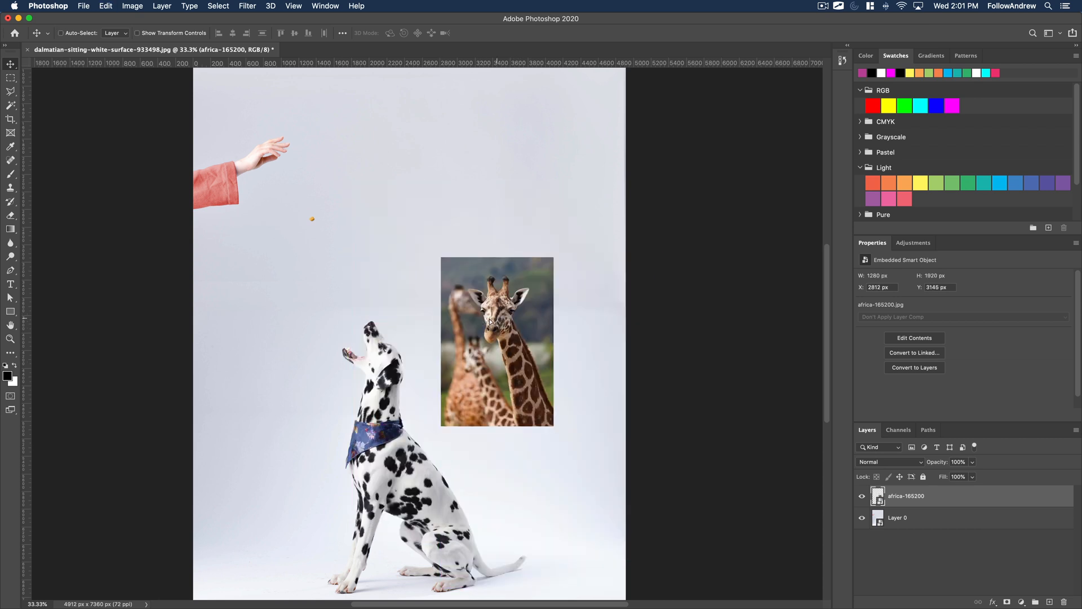
pyautogui.press('super+z')
# Lower the giraffe layer's opacity to 61% and move it to about X 2706 px, Y 2720 px.
pyautogui.click(972, 461)
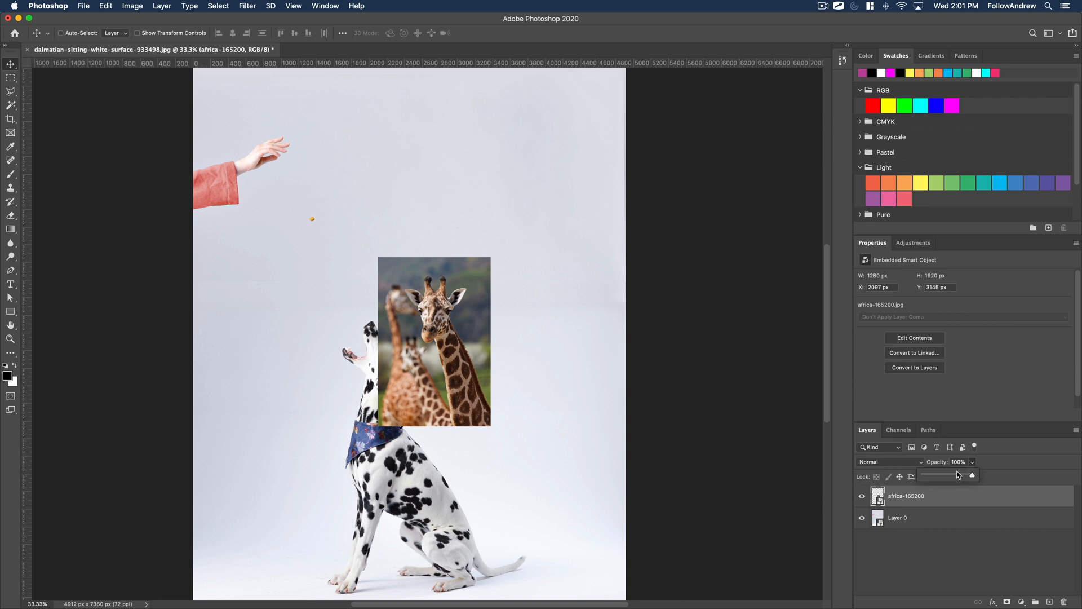
pyautogui.moveTo(960, 476); pyautogui.dragTo(954, 476)
pyautogui.moveTo(470, 406); pyautogui.dragTo(513, 368)
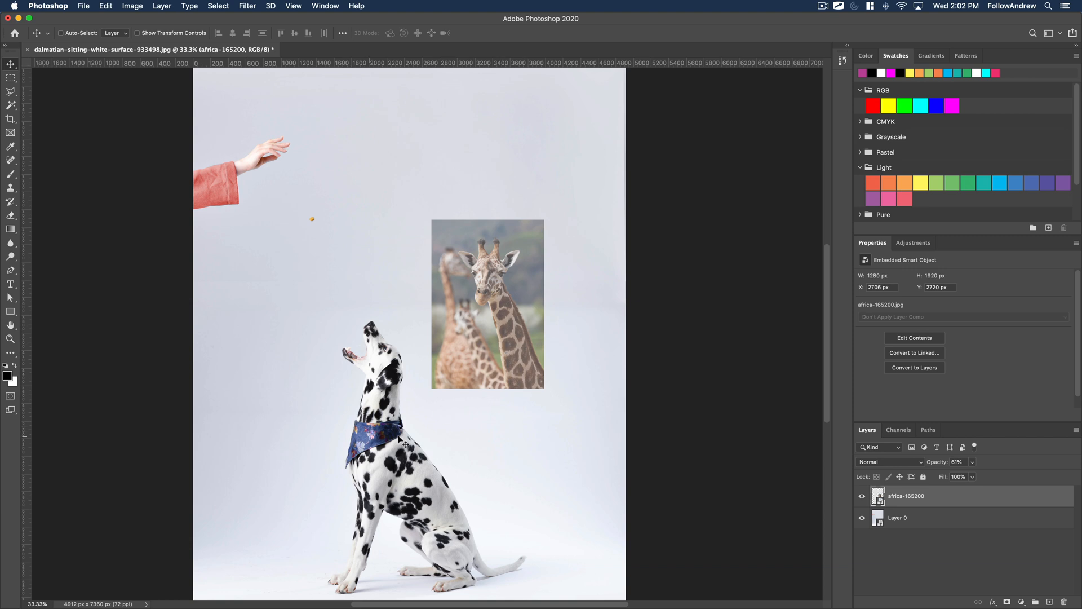
# Scale the dalmatian layer, Layer 0, down proportionally to about 78.91%.
pyautogui.click(943, 522)
pyautogui.press('super+t')
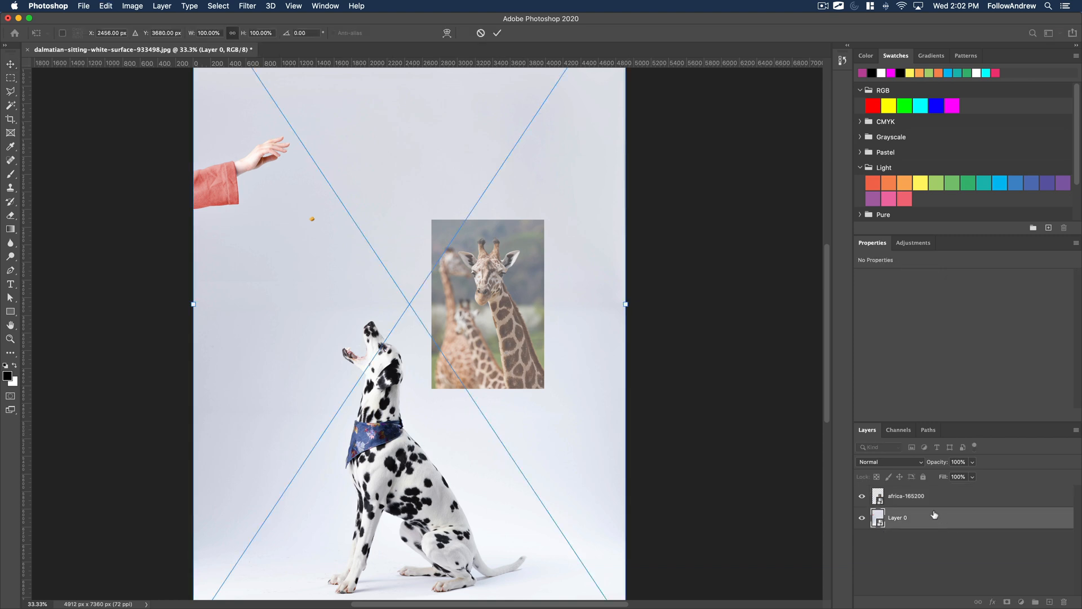
pyautogui.moveTo(654, 187); pyautogui.dragTo(654, 323)
pyautogui.moveTo(626, 117); pyautogui.dragTo(537, 248)
pyautogui.moveTo(505, 283); pyautogui.dragTo(631, 235)
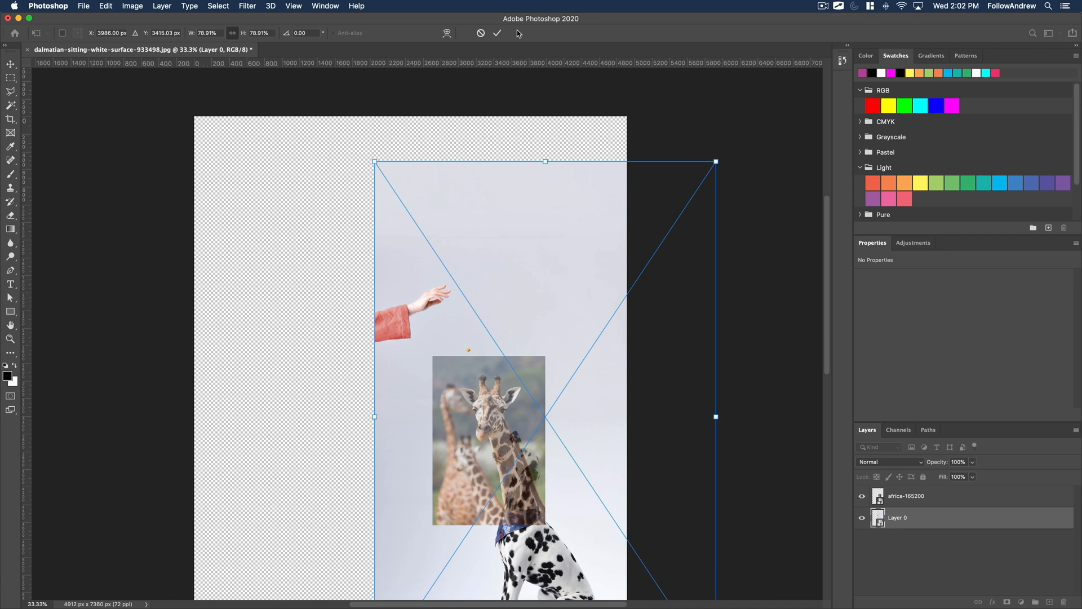
pyautogui.click(497, 33)
# Reposition the scaled dalmatian layer to about X 518 px, Y -184 px on the canvas.
pyautogui.moveTo(563, 546); pyautogui.dragTo(423, 482)
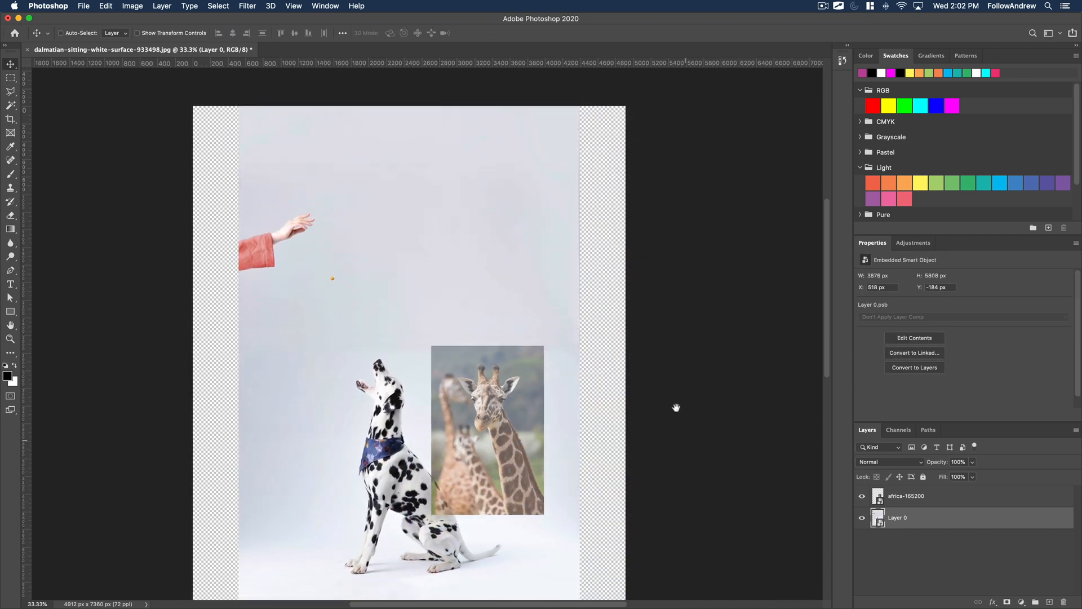
pyautogui.scroll(-3, 636, 363)
pyautogui.hscroll(2, 635, 363)
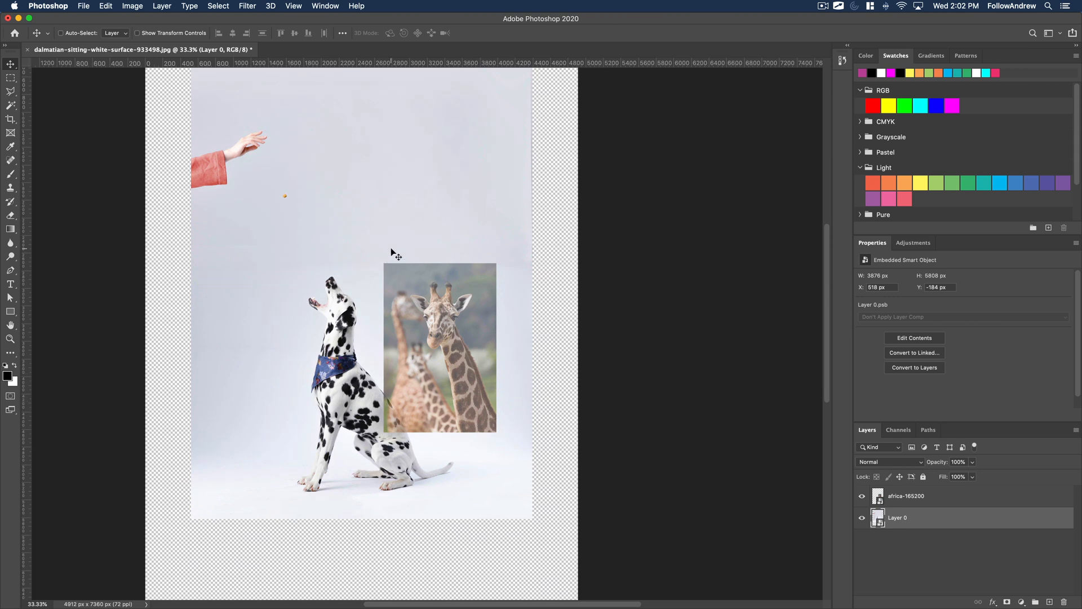
pyautogui.moveTo(336, 218); pyautogui.dragTo(362, 296)
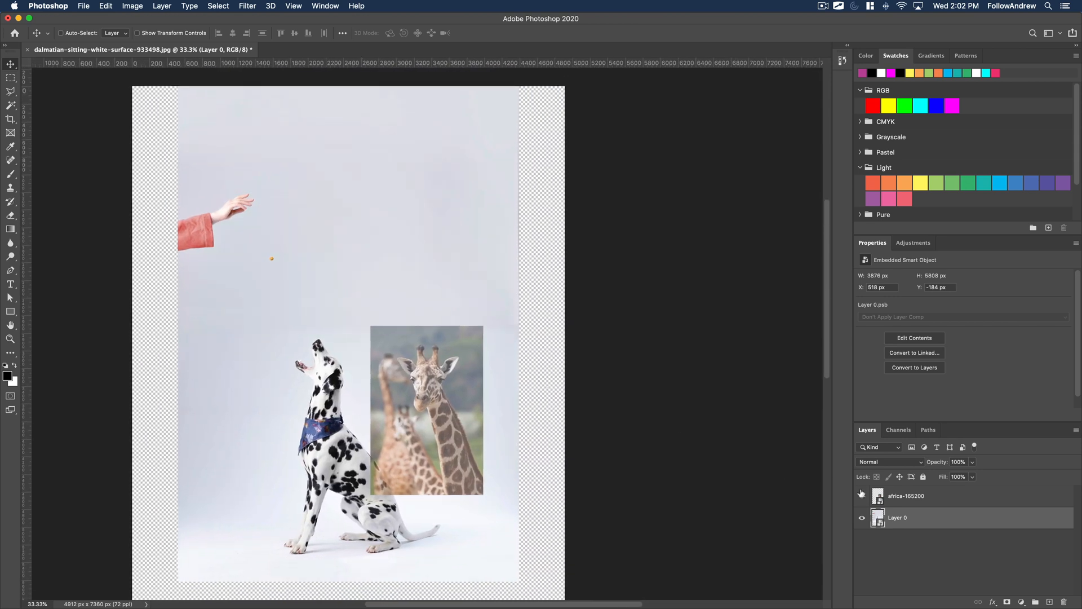
# Set the africa-165200 giraffe layer's opacity to 100%.
pyautogui.click(896, 503)
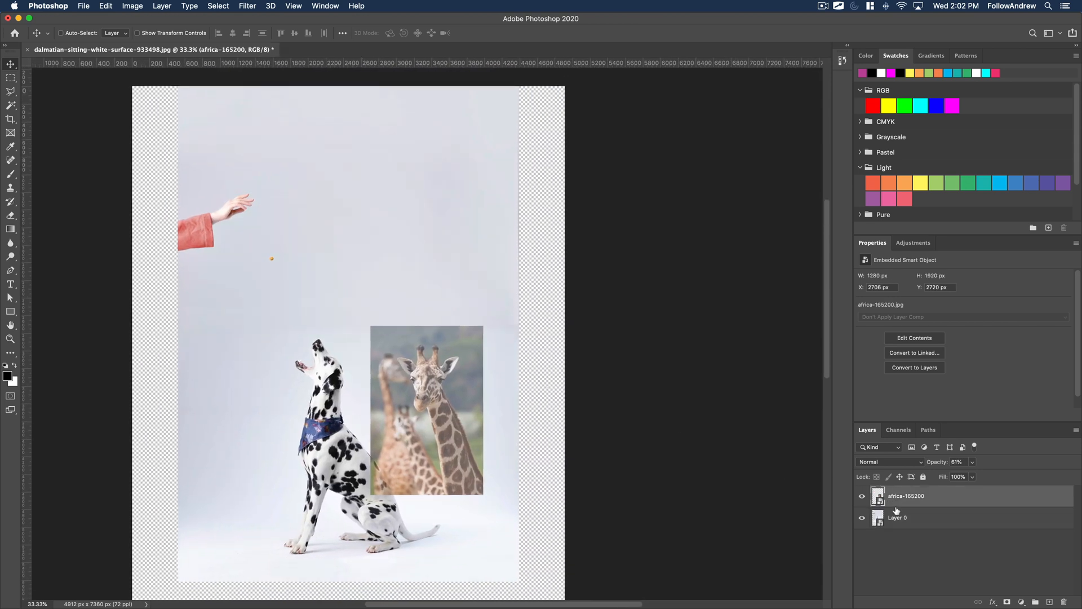
pyautogui.click(972, 462)
pyautogui.moveTo(975, 476); pyautogui.dragTo(1018, 483)
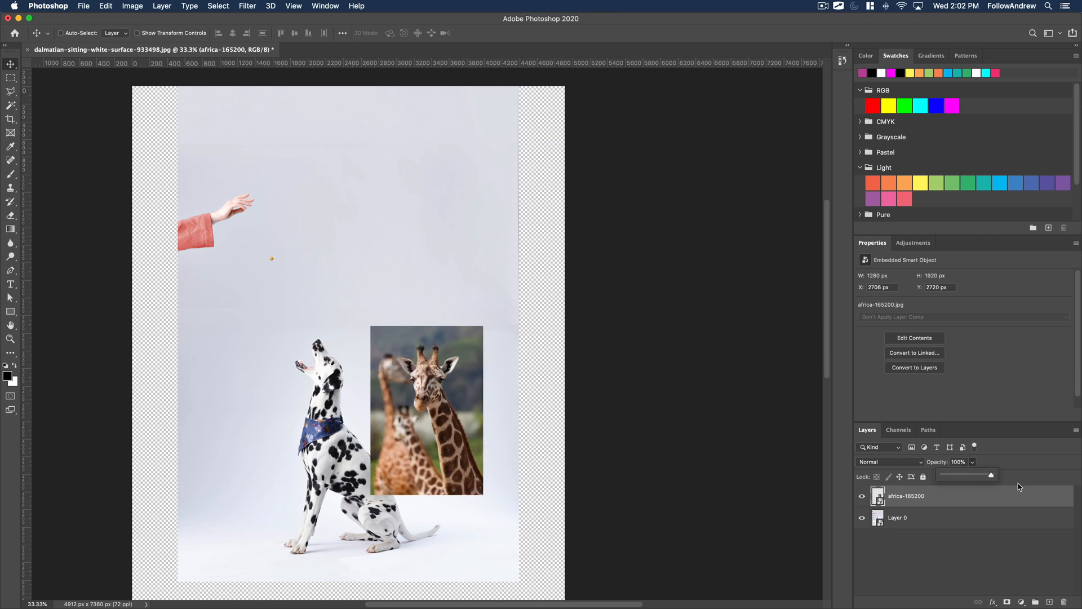
pyautogui.click(498, 437)
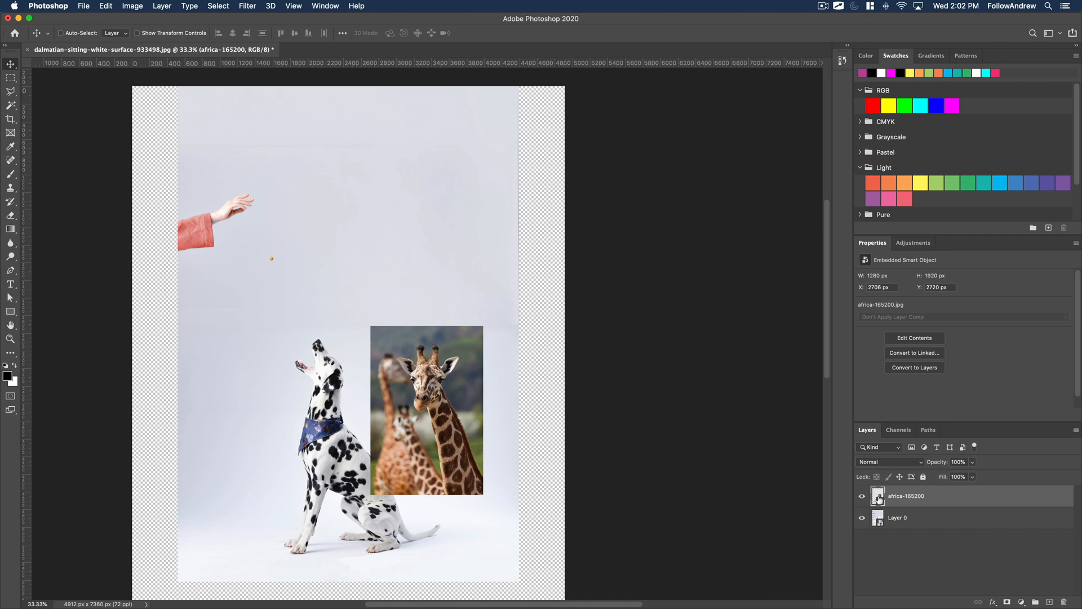
# Open the giraffe smart object's contents and convert its Background into an editable layer named Layer 0.
pyautogui.doubleClick(878, 497)
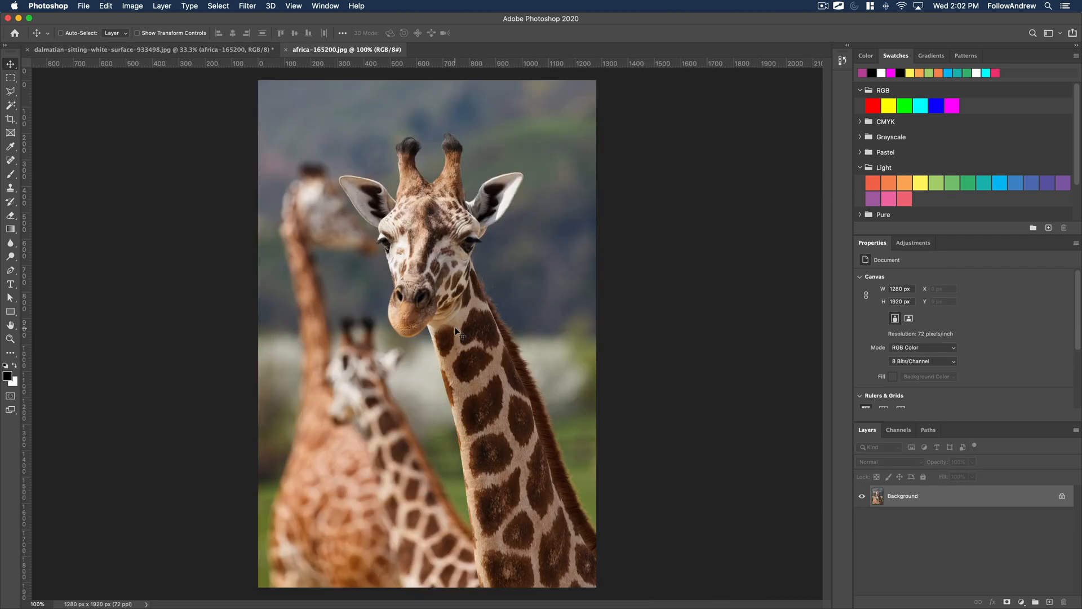
pyautogui.doubleClick(913, 496)
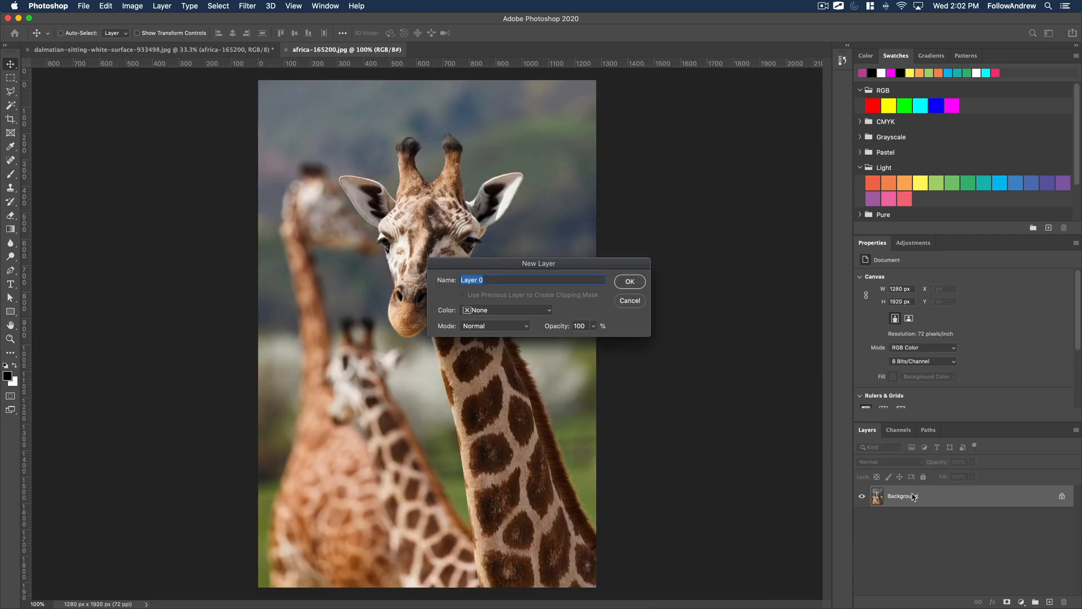
pyautogui.press('Return')
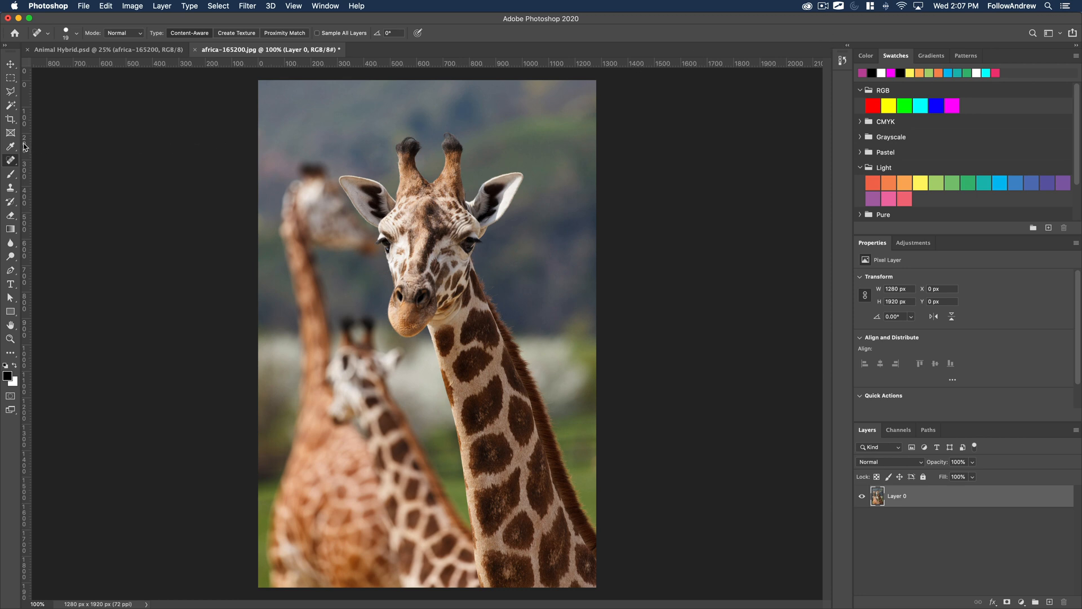
pyautogui.click(10, 119)
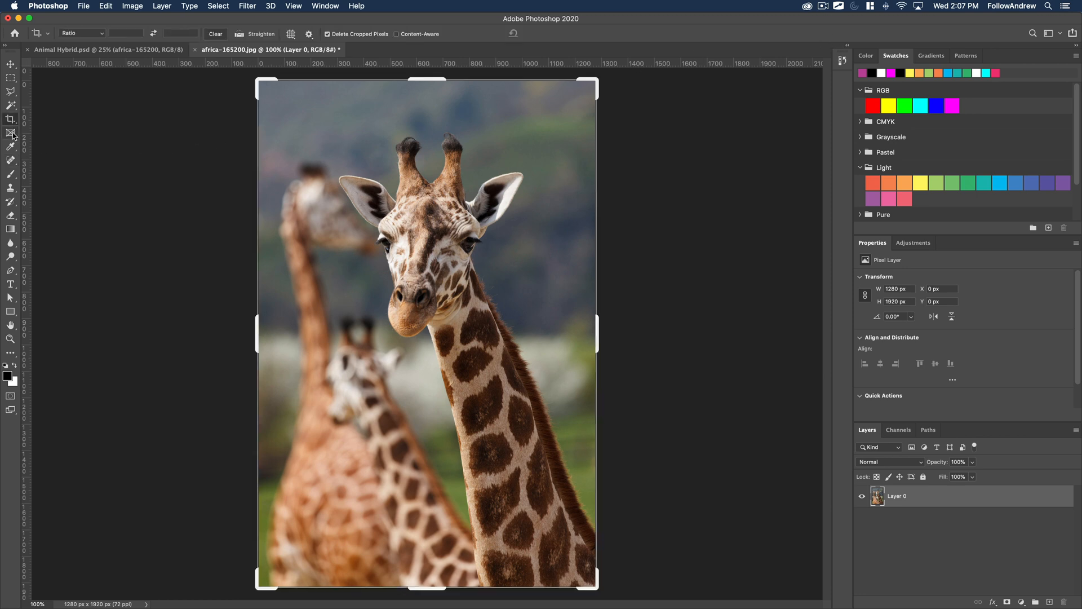
pyautogui.click(12, 135)
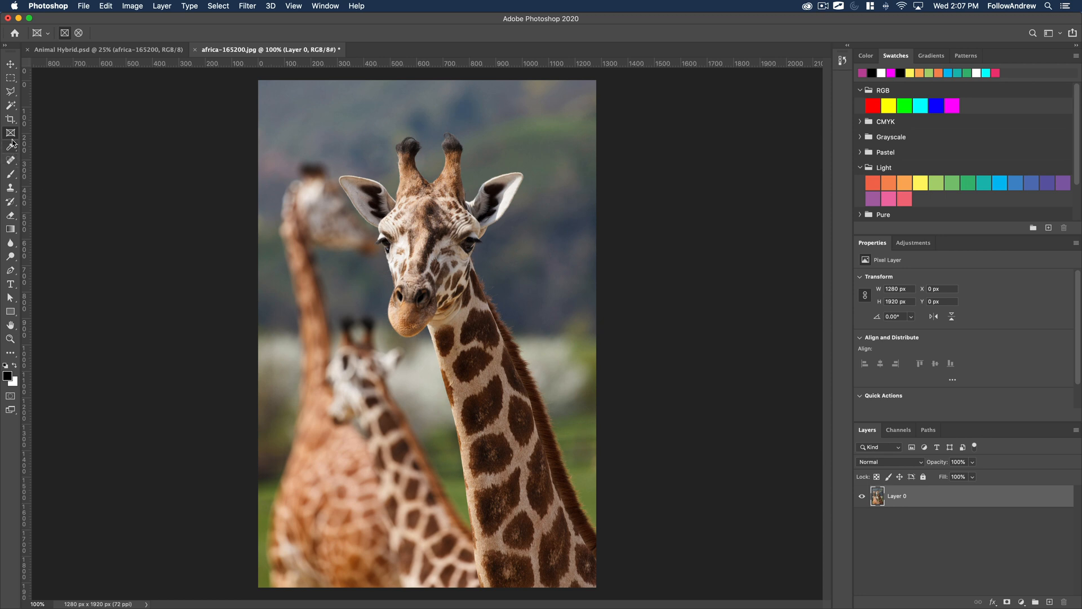
pyautogui.click(11, 162)
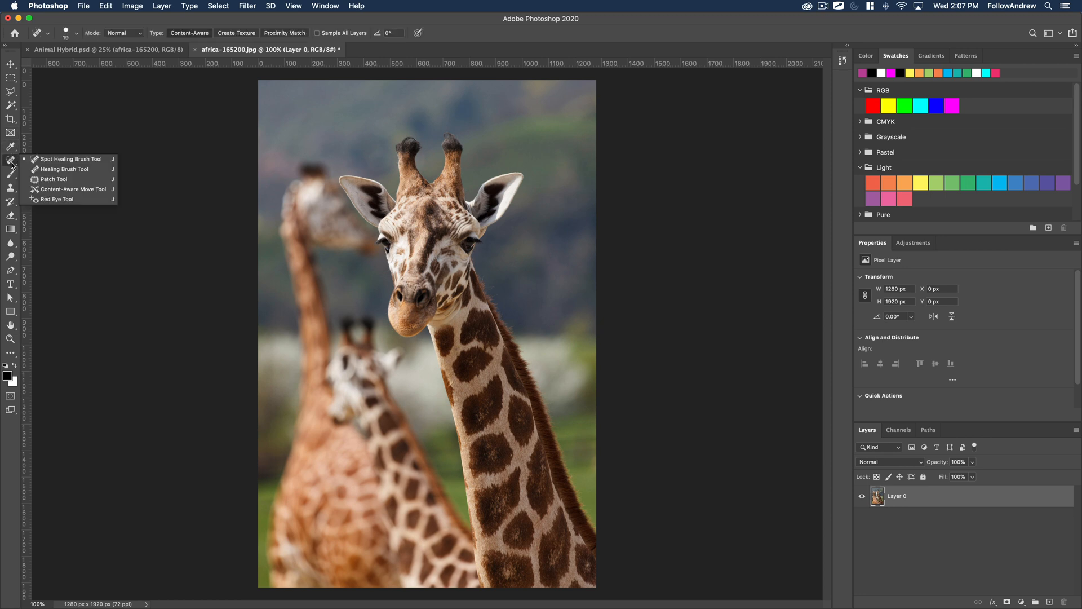
pyautogui.click(12, 162)
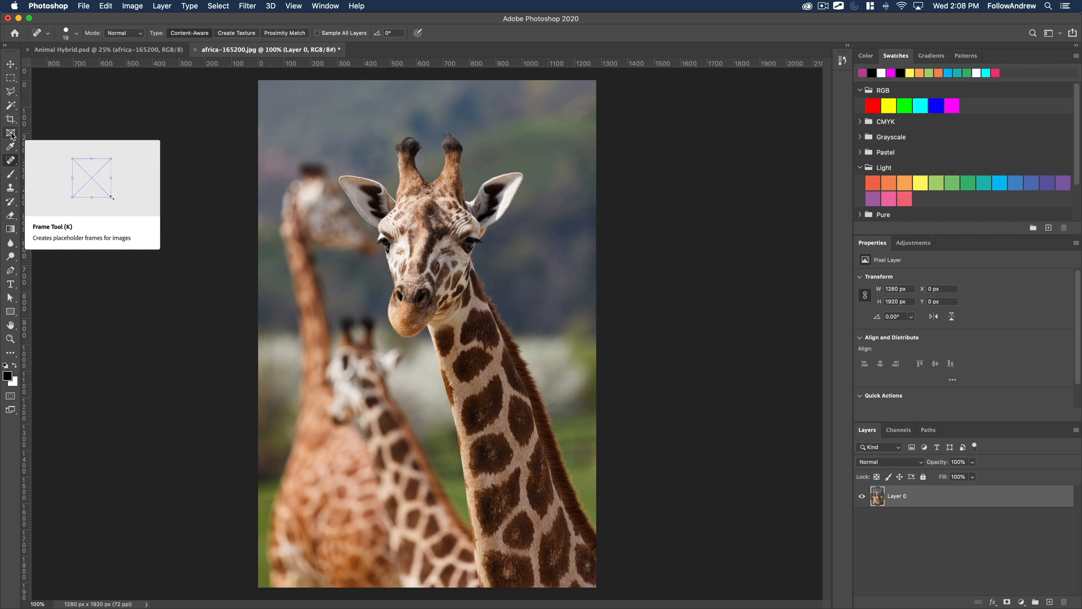
pyautogui.rightClick(12, 160)
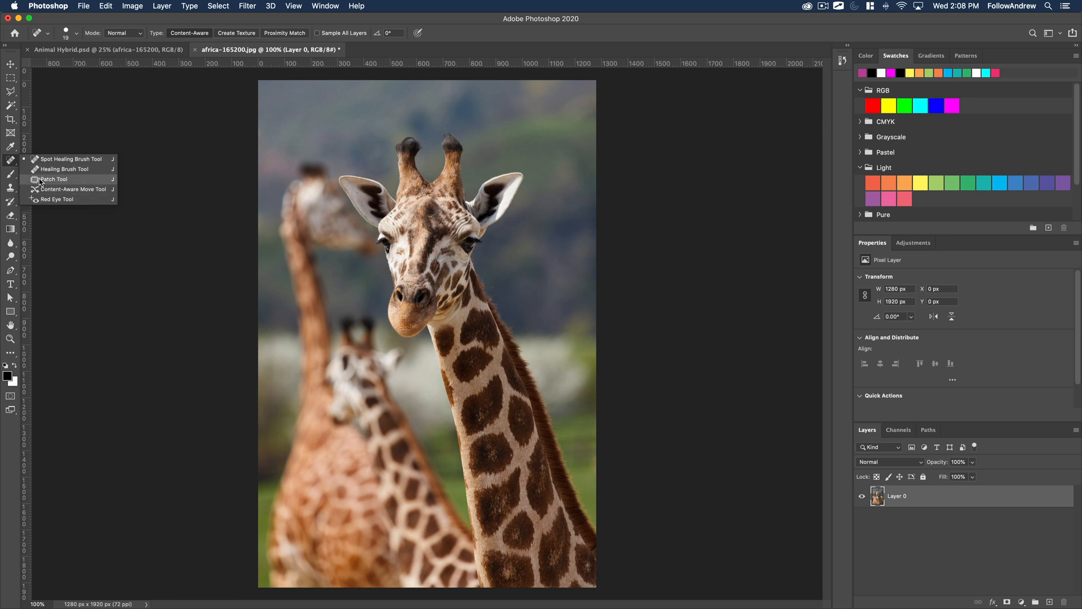
pyautogui.click(11, 161)
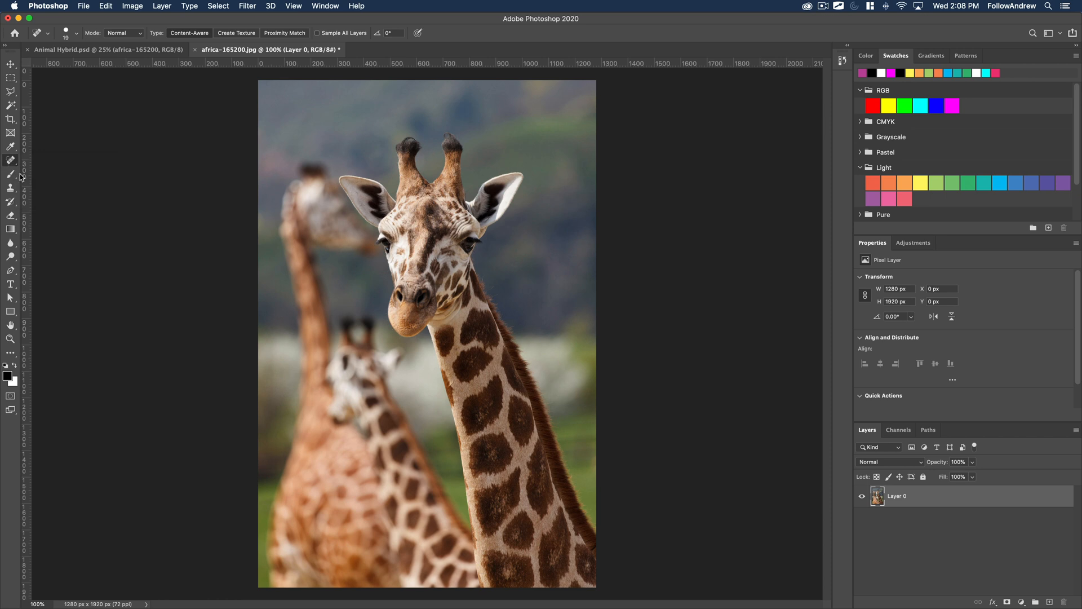
# Select the foreground giraffe's head and neck using the Object Selection tool in Rectangle mode.
pyautogui.click(11, 105)
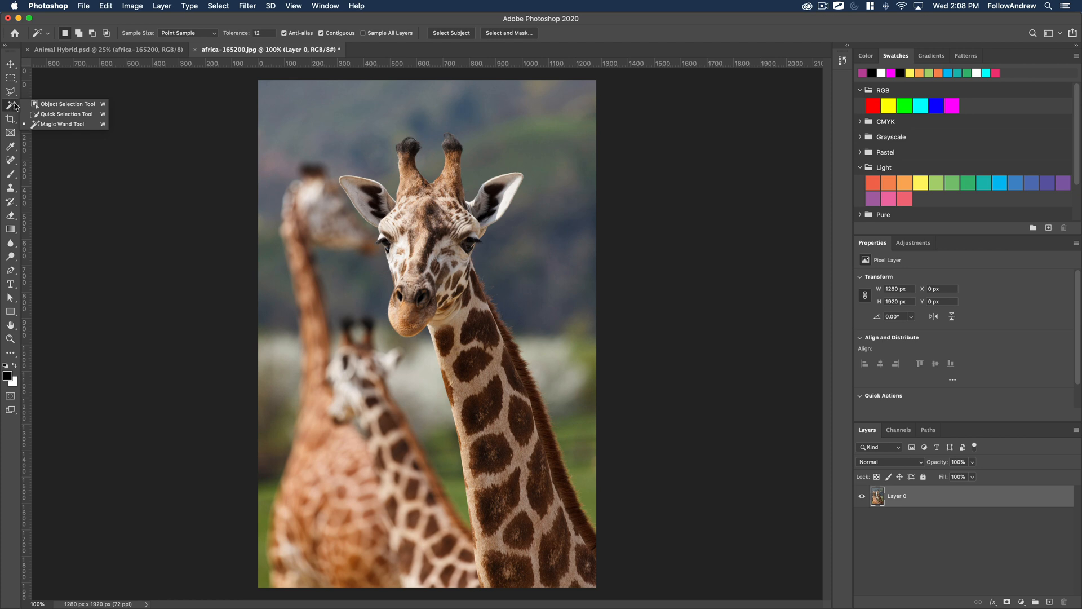
pyautogui.click(55, 105)
pyautogui.moveTo(316, 108); pyautogui.dragTo(603, 586)
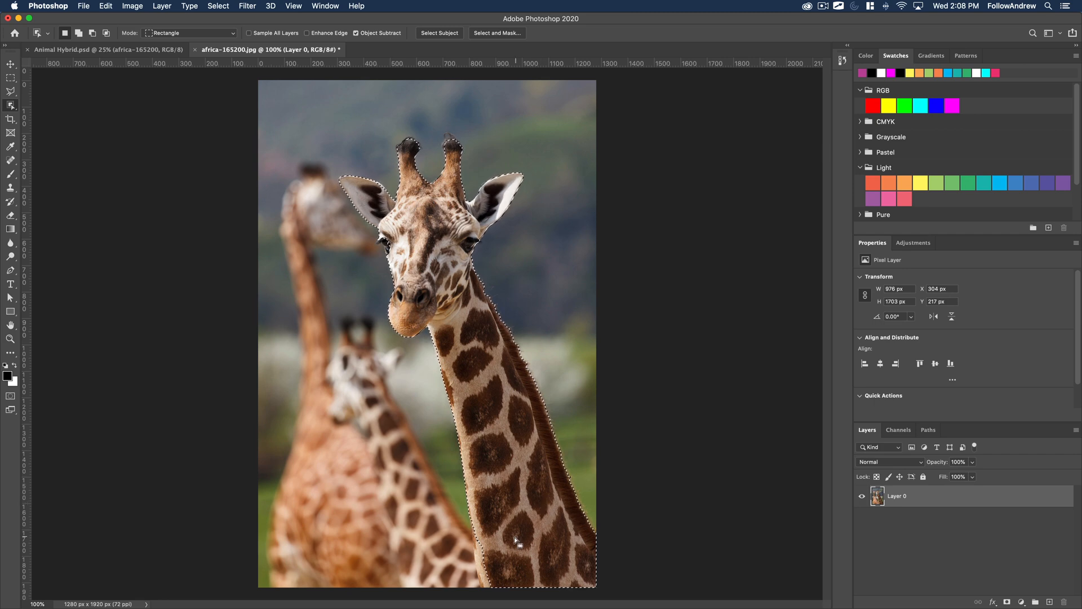
# Examine the selection edge at 400% around the giraffe's lower neck, horns, ears and eyes.
pyautogui.press('z')
pyautogui.click(499, 566)
pyautogui.click(499, 566)
pyautogui.click(500, 566)
pyautogui.moveTo(488, 540); pyautogui.dragTo(455, 381)
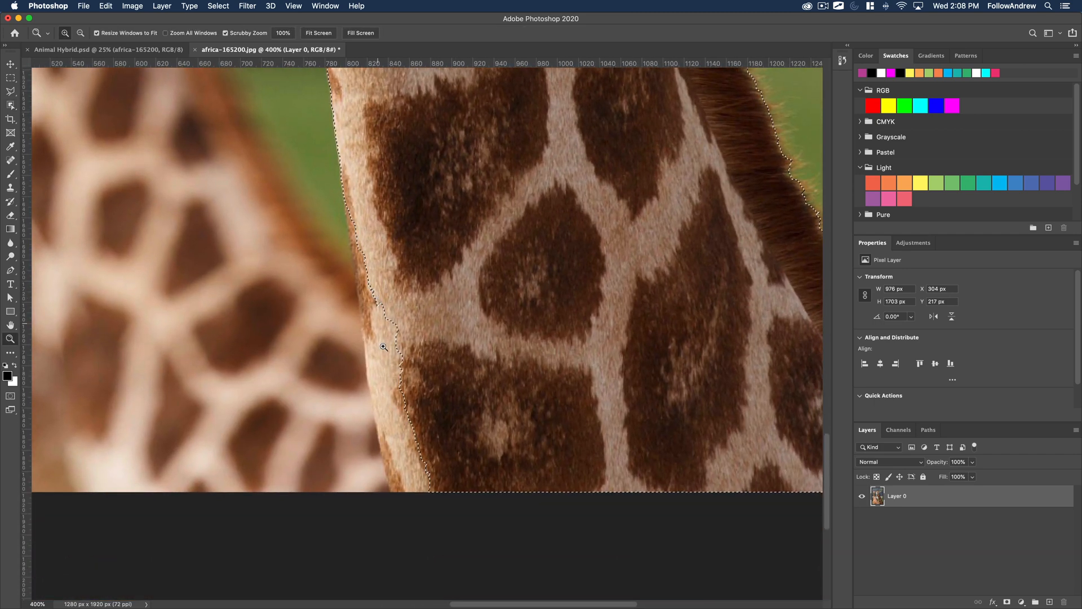
pyautogui.moveTo(565, 309); pyautogui.dragTo(575, 473)
pyautogui.moveTo(476, 208); pyautogui.dragTo(526, 484)
pyautogui.moveTo(439, 321); pyautogui.dragTo(442, 337)
pyautogui.moveTo(413, 247); pyautogui.dragTo(430, 306)
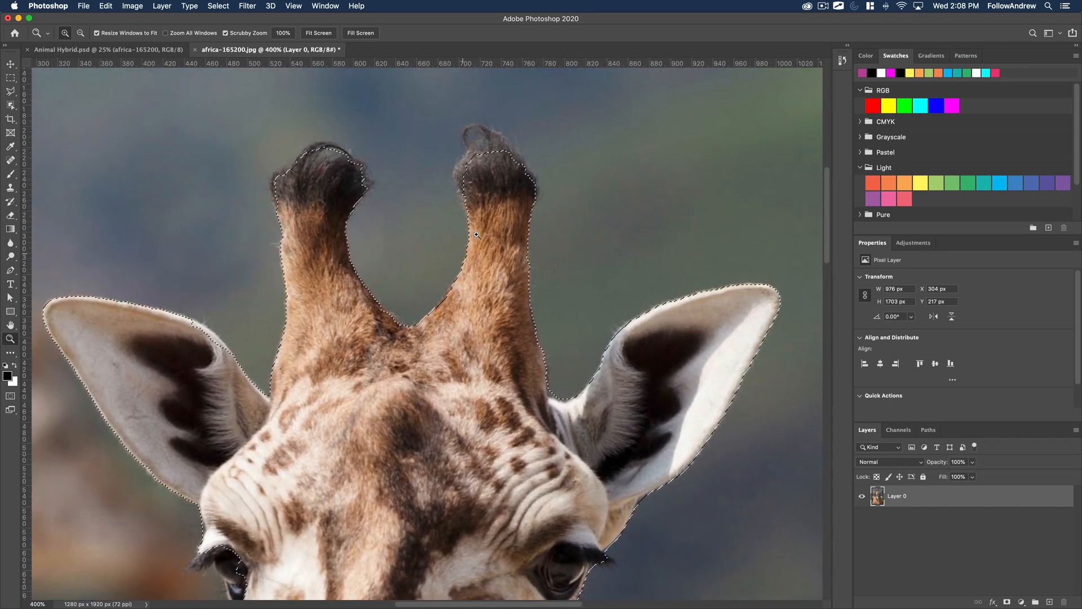
pyautogui.scroll(-3, 473, 271)
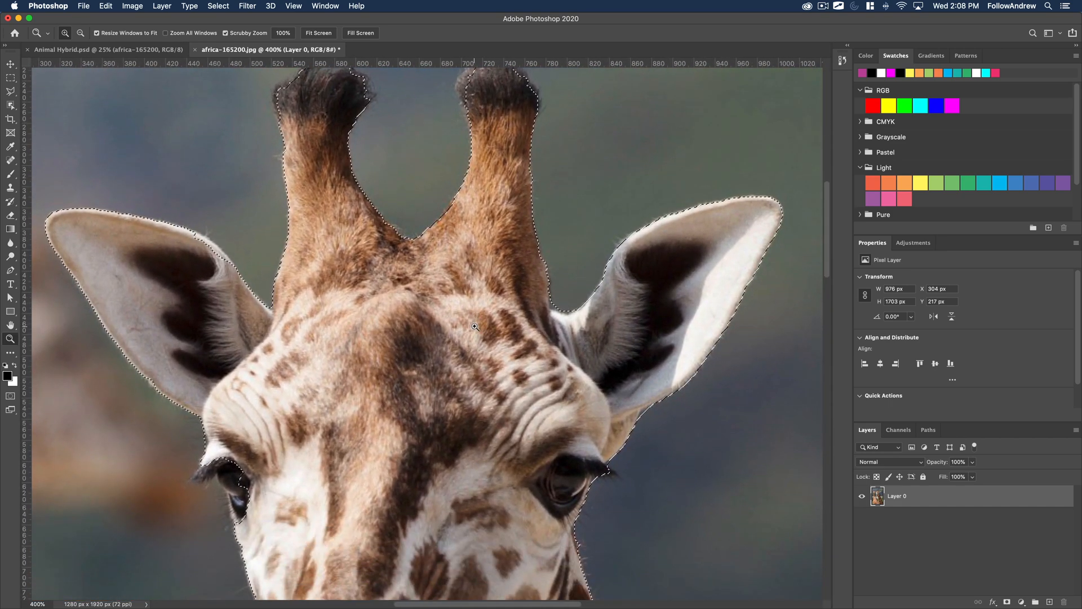
pyautogui.scroll(-3, 476, 327)
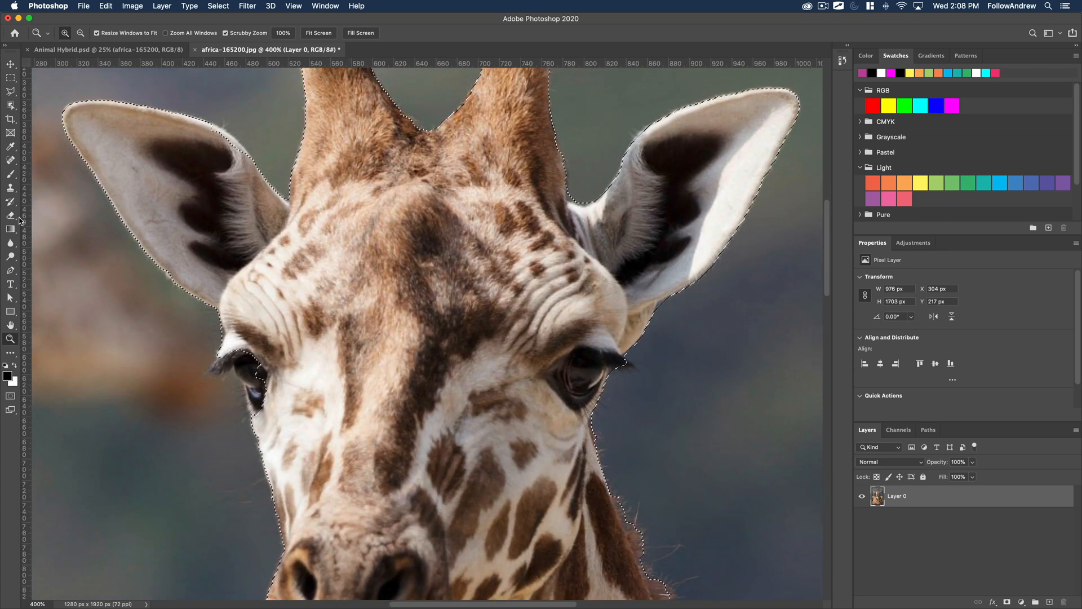
# Enter Quick Mask mode and paint the giraffe's left eye back into the selection with a white 30 px brush.
pyautogui.click(10, 396)
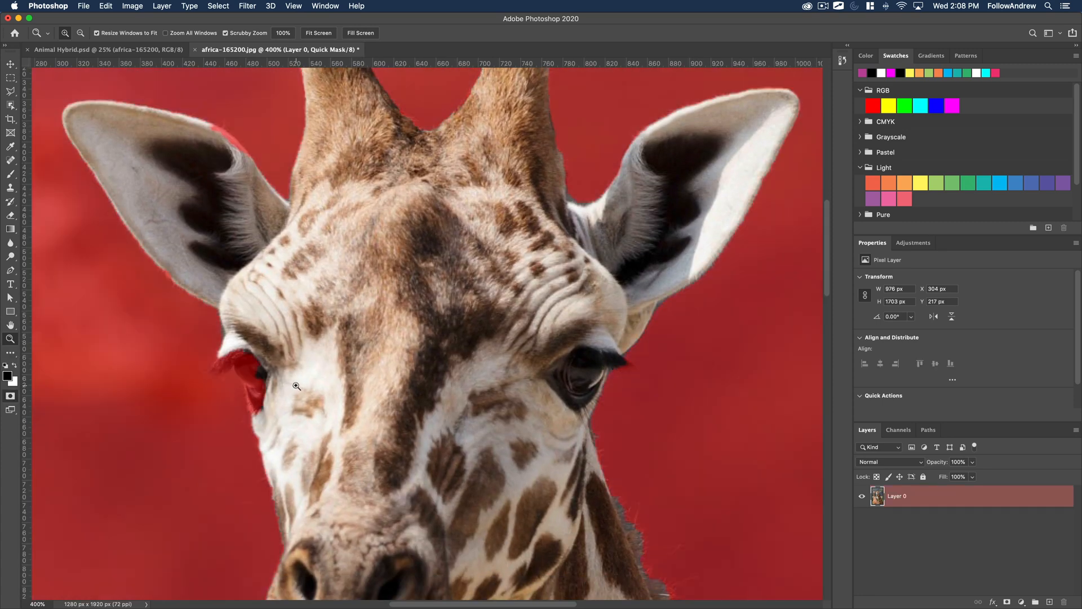
pyautogui.press('b')
pyautogui.moveTo(275, 382)
pyautogui.mouseDown()
pyautogui.moveTo(280, 428)
pyautogui.moveTo(285, 379)
pyautogui.mouseUp()
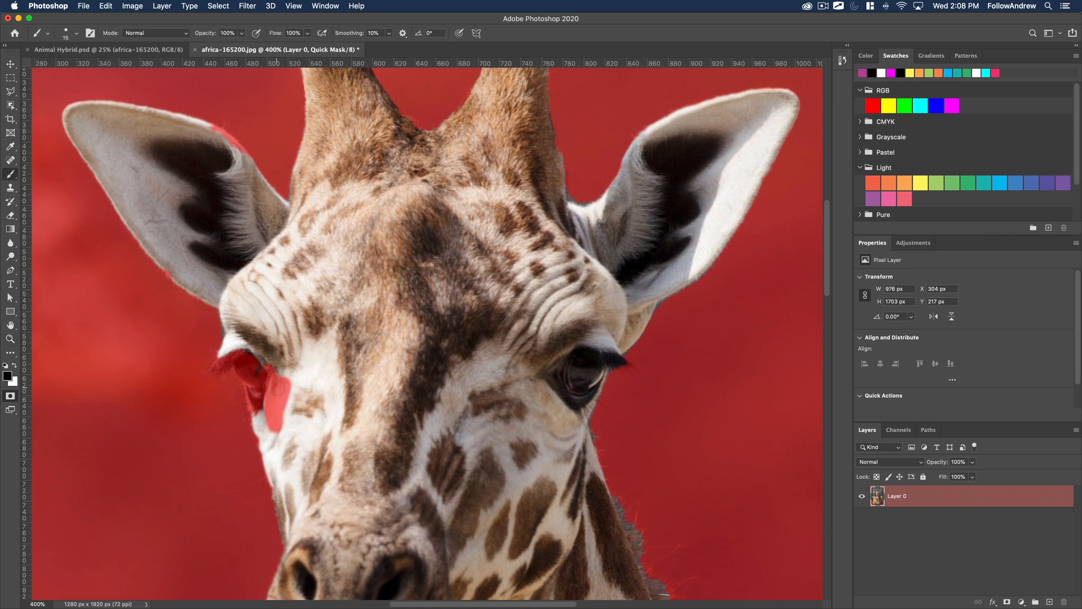
pyautogui.press('x')
pyautogui.press(']')
pyautogui.press(']')
pyautogui.press(']')
pyautogui.moveTo(291, 417)
pyautogui.mouseDown()
pyautogui.moveTo(288, 368)
pyautogui.moveTo(270, 410)
pyautogui.moveTo(247, 360)
pyautogui.moveTo(252, 371)
pyautogui.mouseUp()
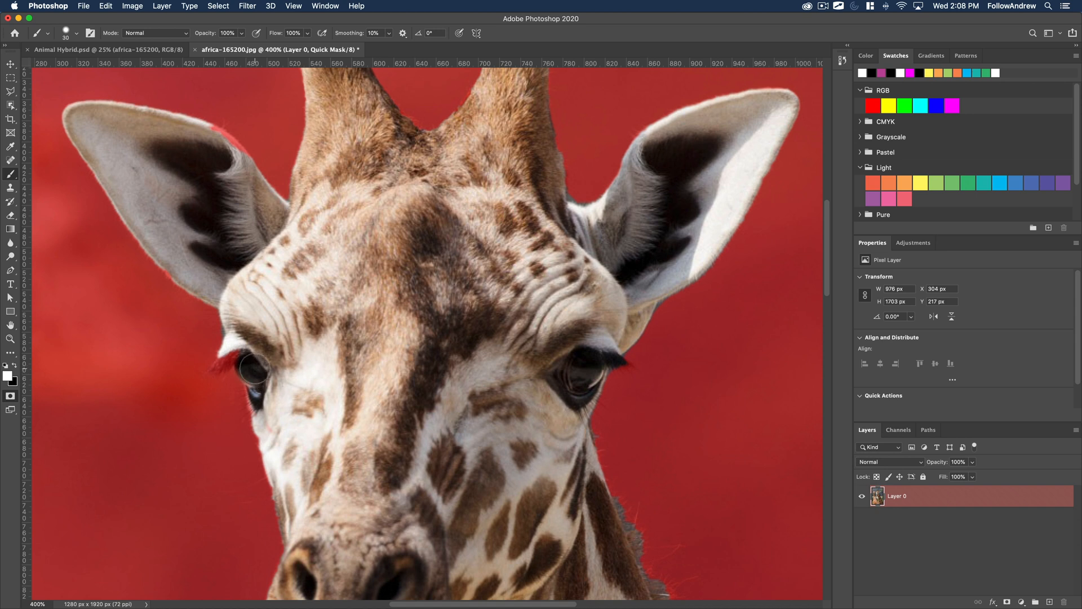
# Paint the missing left ear edge and right horn tip into the mask with a 9 px white brush.
pyautogui.press('[')
pyautogui.scroll(5, 297, 263)
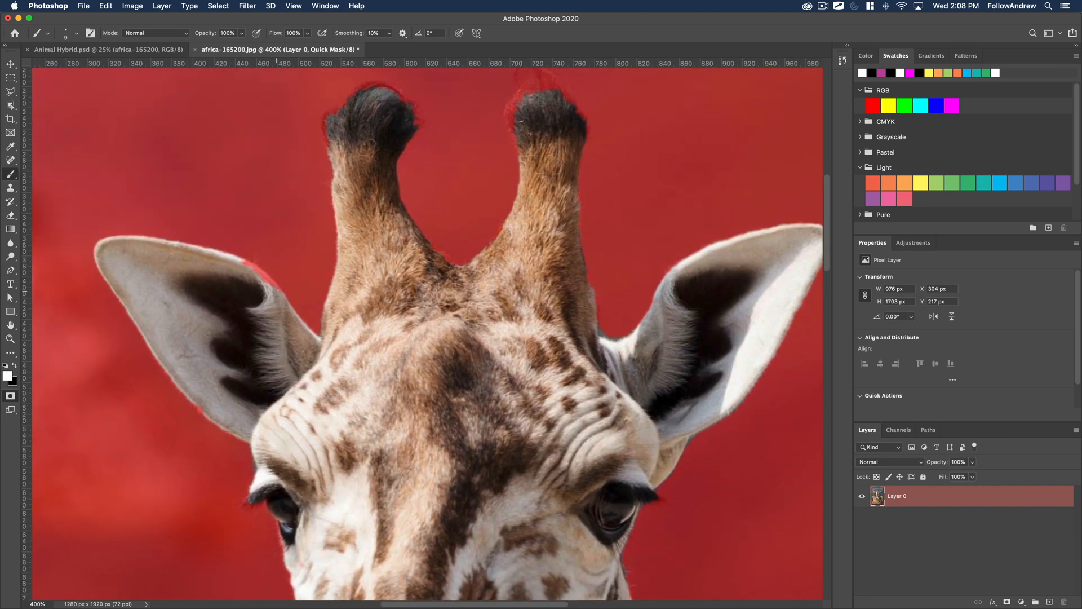
pyautogui.moveTo(272, 288); pyautogui.dragTo(245, 268)
pyautogui.moveTo(444, 335); pyautogui.dragTo(357, 459)
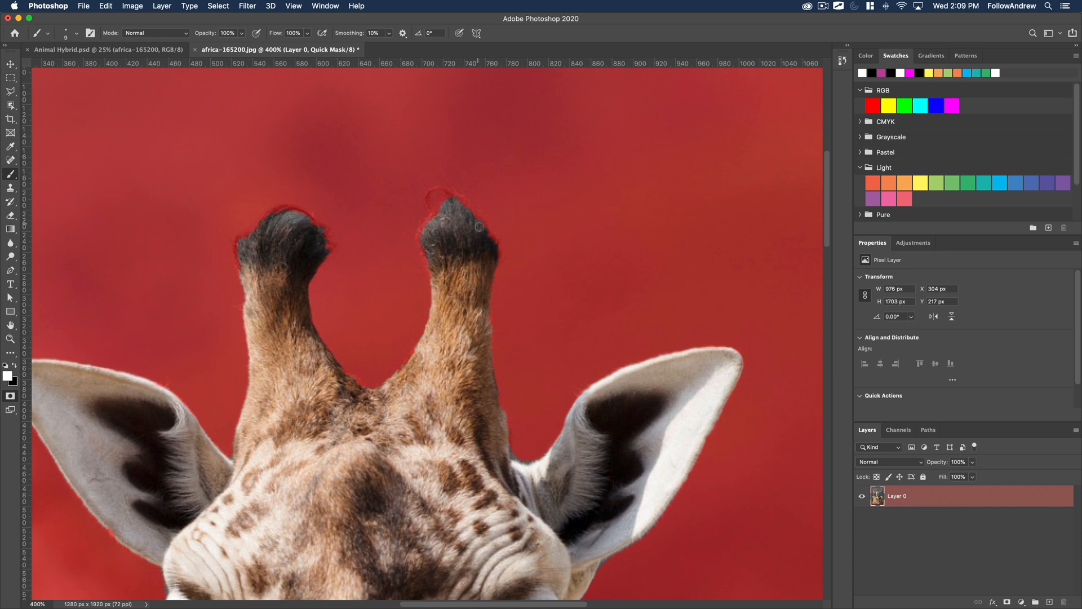
# Paint the missing left edge of the giraffe's lower neck into the mask with a 40 px white brush.
pyautogui.scroll(-5, 483, 234)
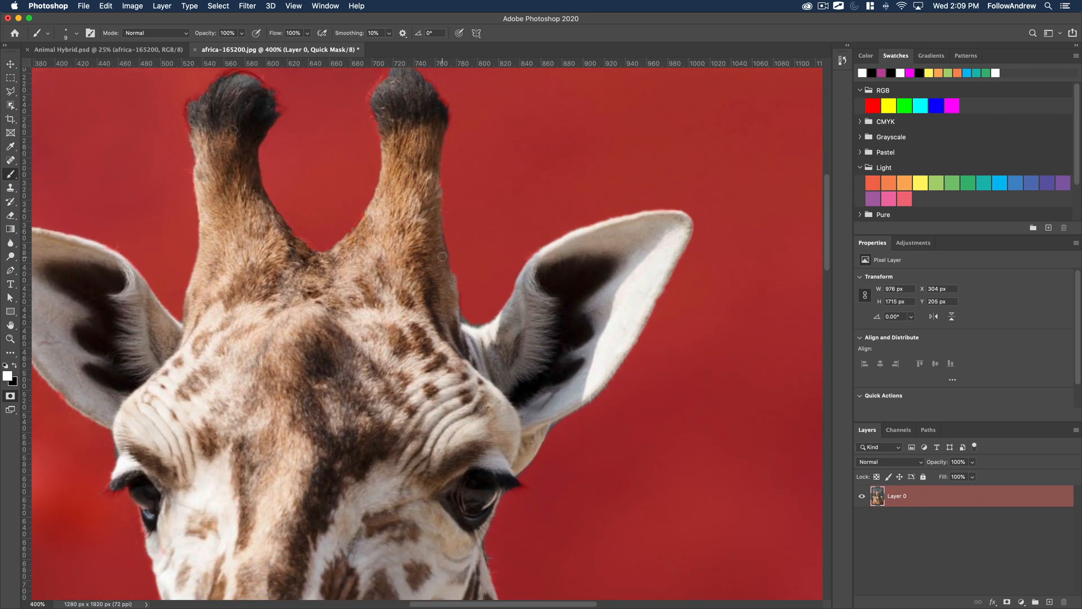
pyautogui.scroll(-10, 443, 269)
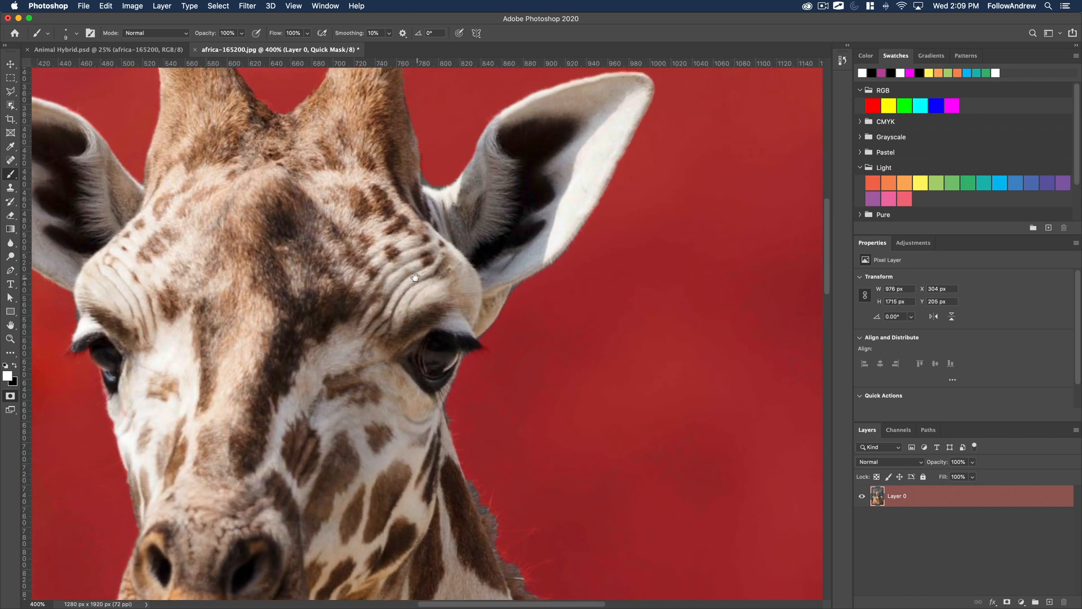
pyautogui.scroll(-15, 392, 399)
pyautogui.hscroll(5, 392, 398)
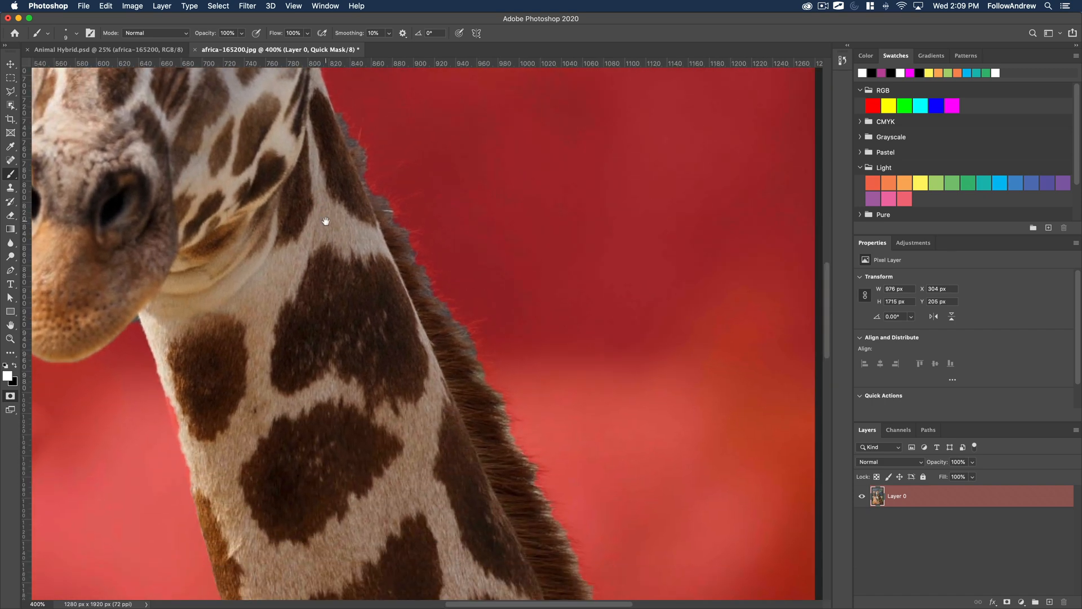
pyautogui.scroll(6, 292, 223)
pyautogui.hscroll(-5, 292, 222)
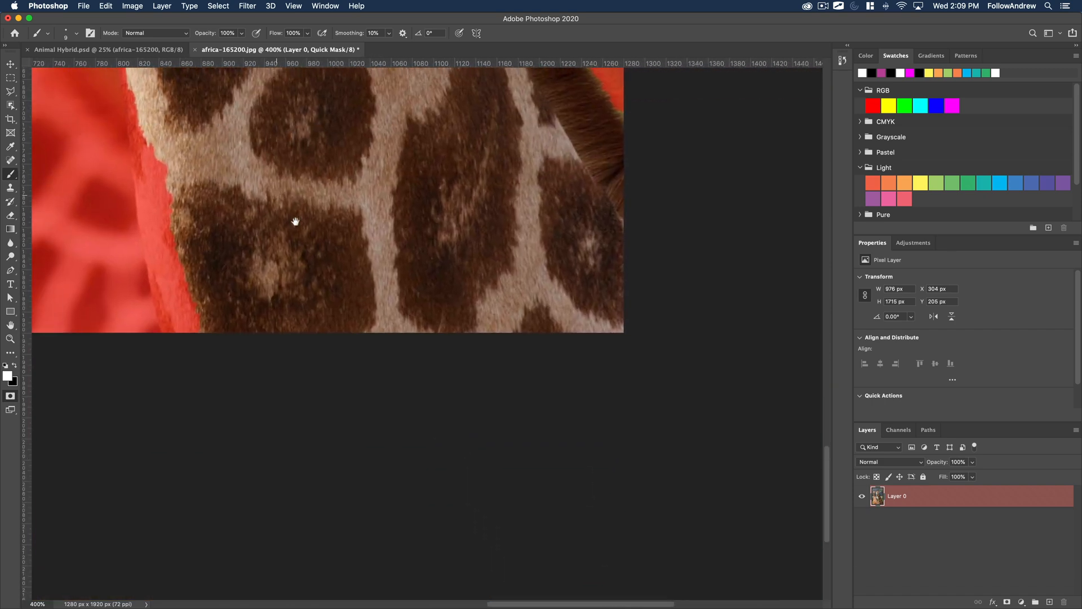
pyautogui.press(']')
pyautogui.press(']')
pyautogui.press(']')
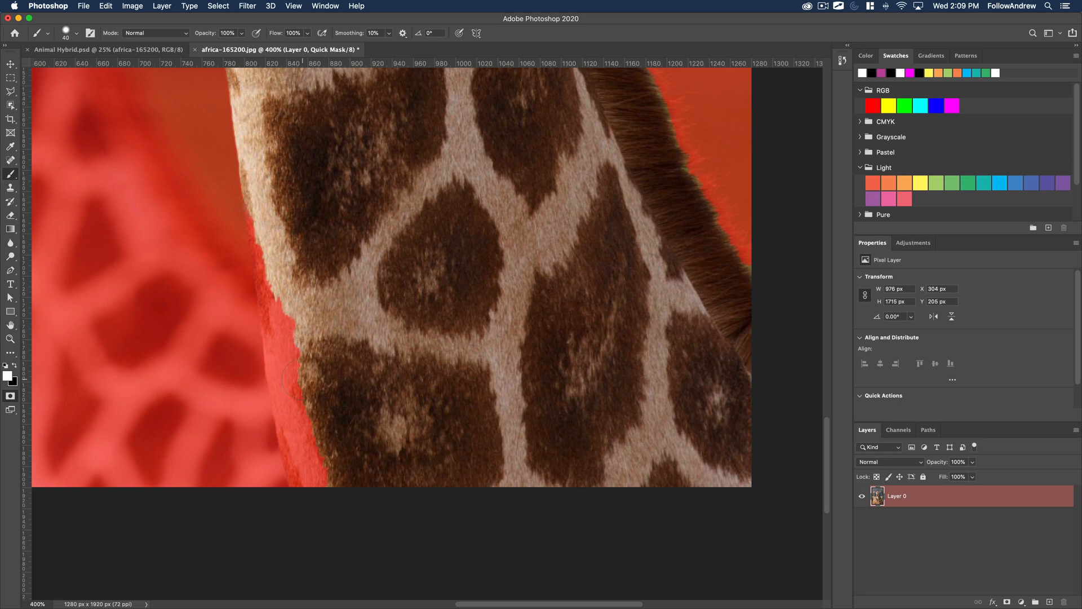
pyautogui.keyDown('shift'); pyautogui.click(281, 318); pyautogui.keyUp('shift')
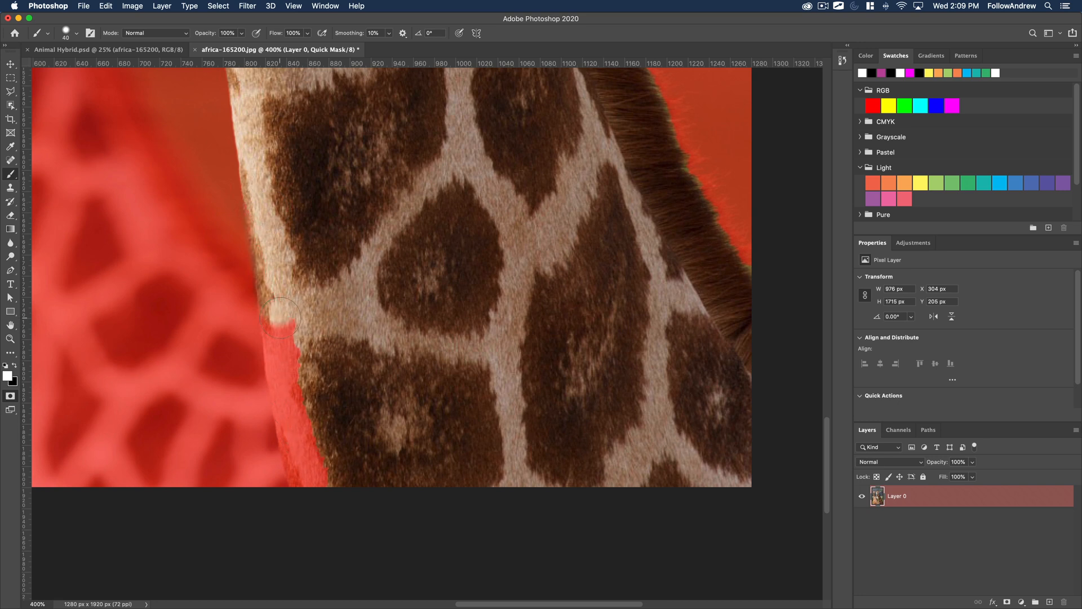
pyautogui.keyDown('shift'); pyautogui.click(284, 370); pyautogui.keyUp('shift')
pyautogui.keyDown('shift'); pyautogui.click(288, 395); pyautogui.keyUp('shift')
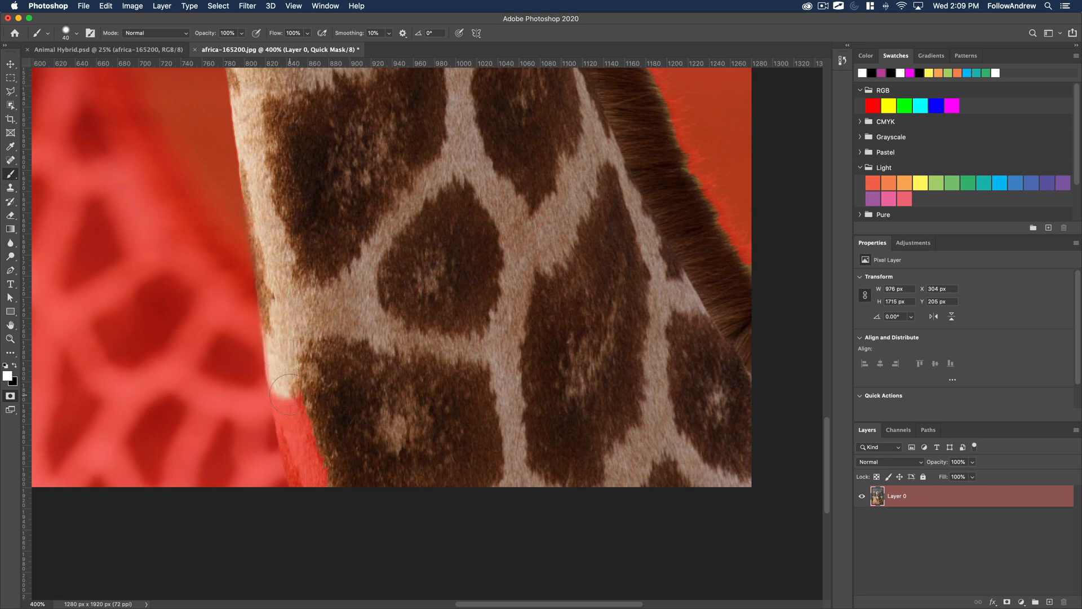
pyautogui.keyDown('shift'); pyautogui.click(295, 431); pyautogui.keyUp('shift')
pyautogui.keyDown('shift'); pyautogui.click(305, 462); pyautogui.keyUp('shift')
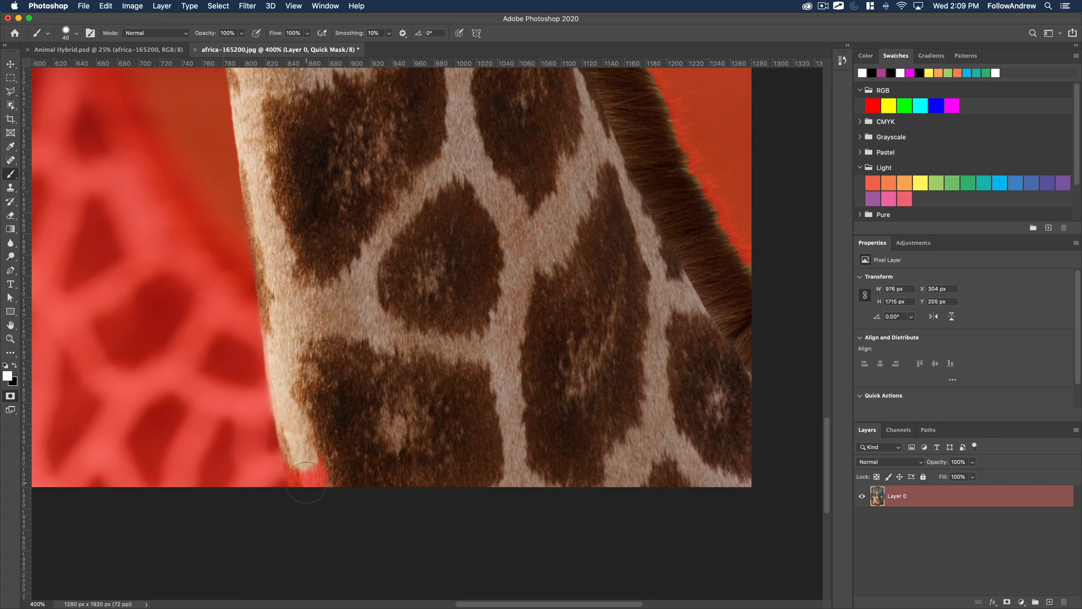
pyautogui.keyDown('shift'); pyautogui.click(306, 481); pyautogui.keyUp('shift')
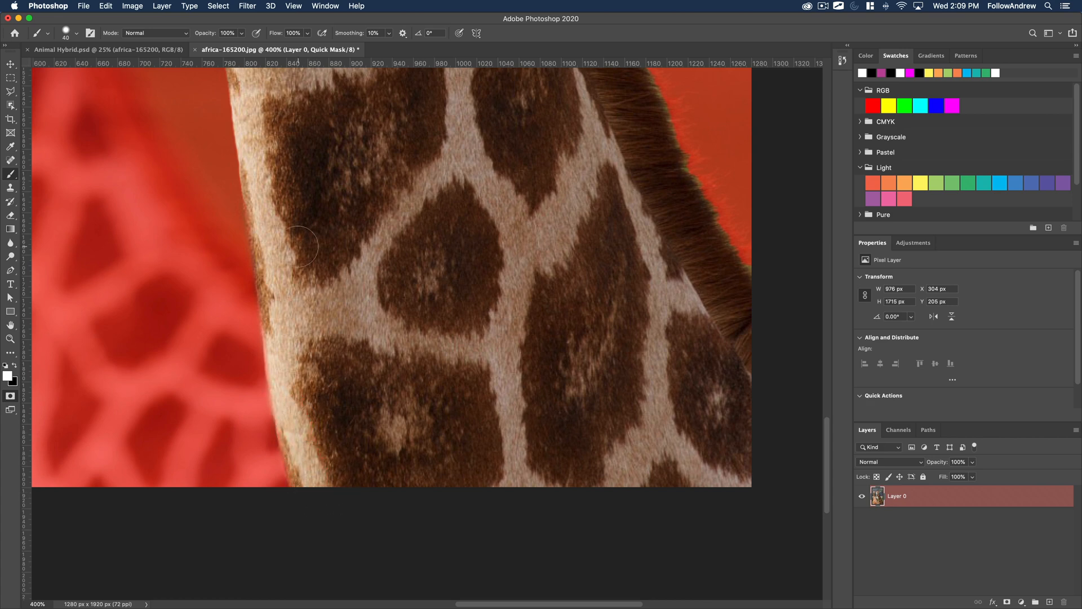
# Exit Quick Mask mode to turn the painted giraffe mask back into a selection.
pyautogui.keyDown('alt'); pyautogui.click(408, 295); pyautogui.keyUp('alt')
pyautogui.keyDown('alt'); pyautogui.click(407, 295); pyautogui.keyUp('alt')
pyautogui.keyDown('alt'); pyautogui.click(406, 295); pyautogui.keyUp('alt')
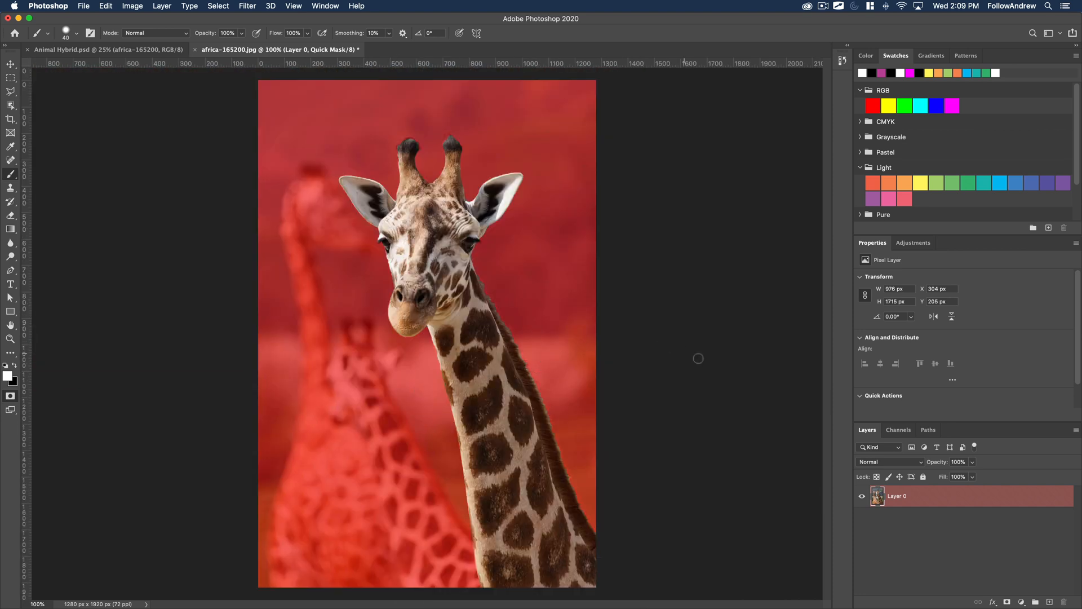
pyautogui.click(10, 396)
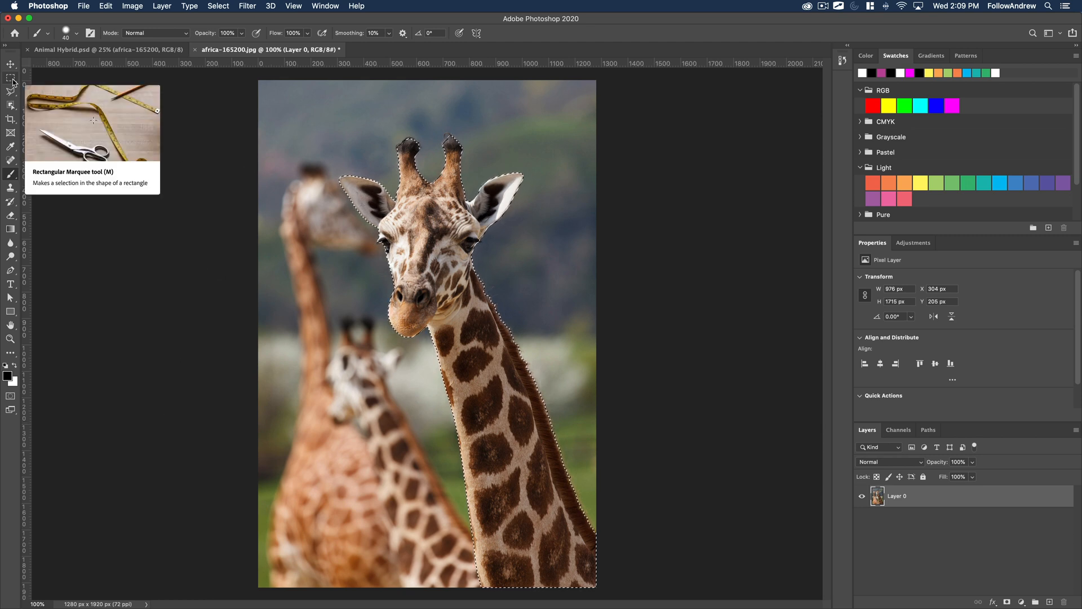
# Open the giraffe selection in Select and Mask and set the view mode to Overlay.
pyautogui.click(11, 79)
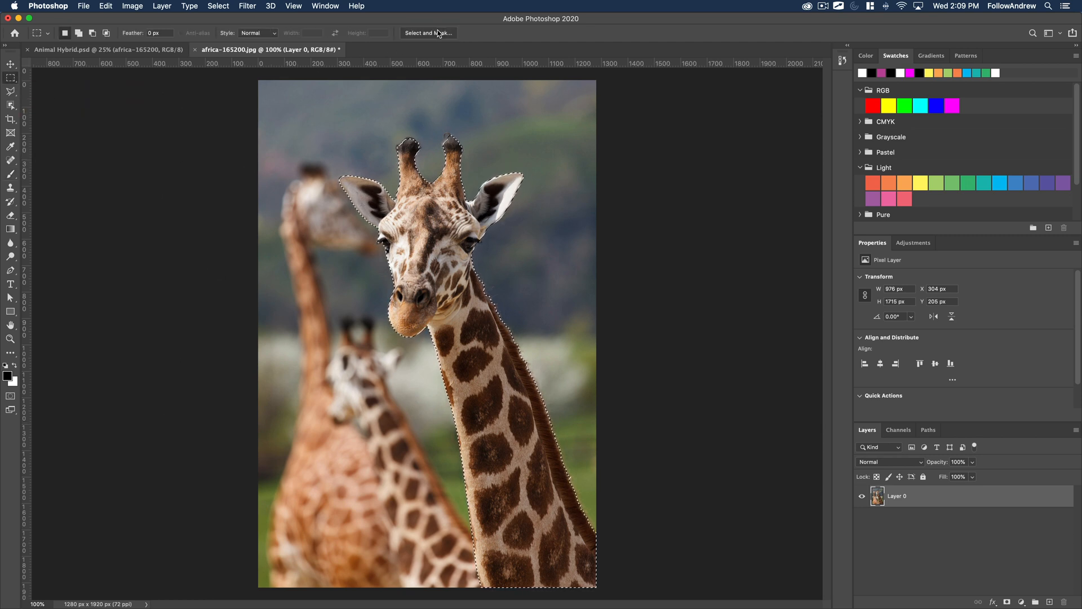
pyautogui.press('q')
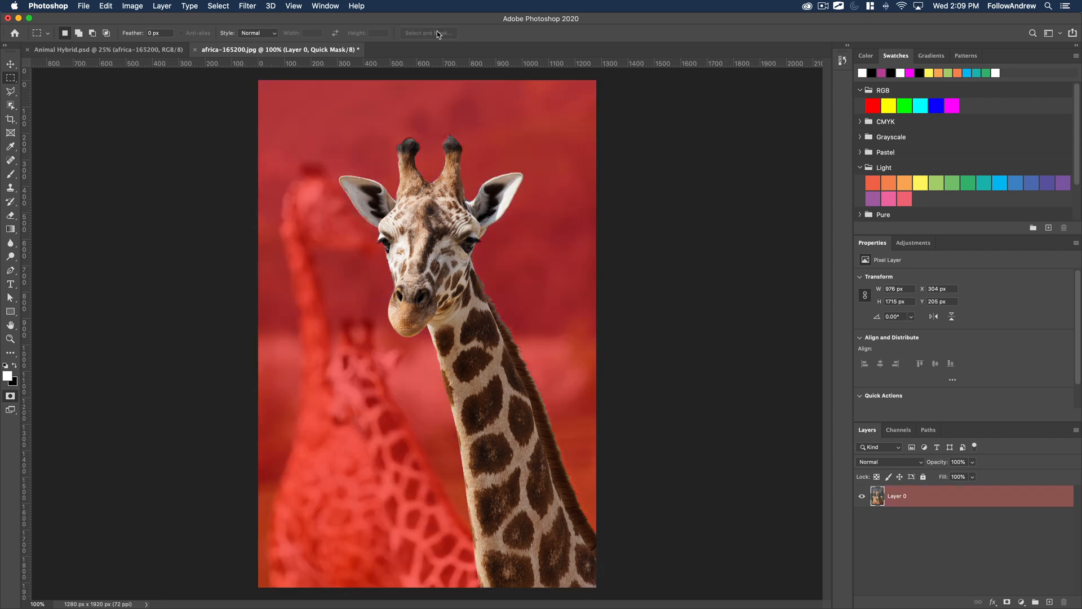
pyautogui.press('q')
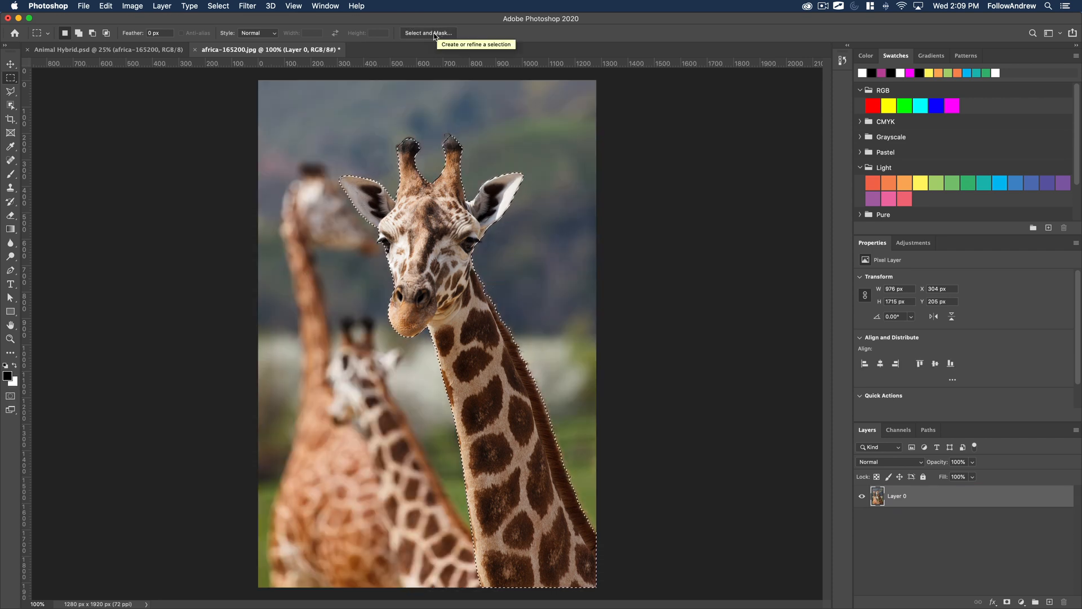
pyautogui.click(428, 33)
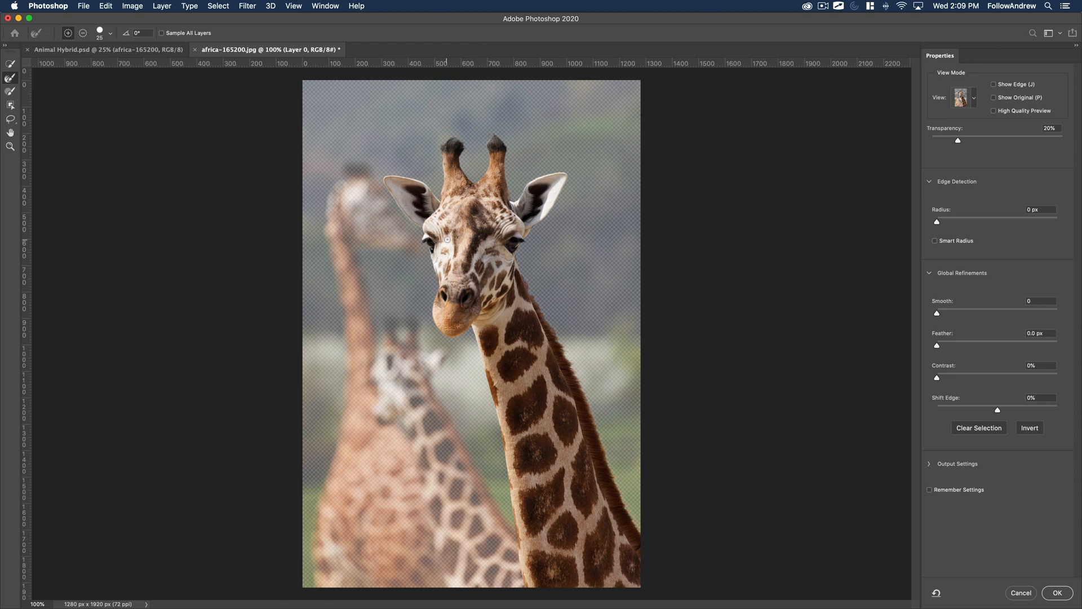
pyautogui.click(961, 99)
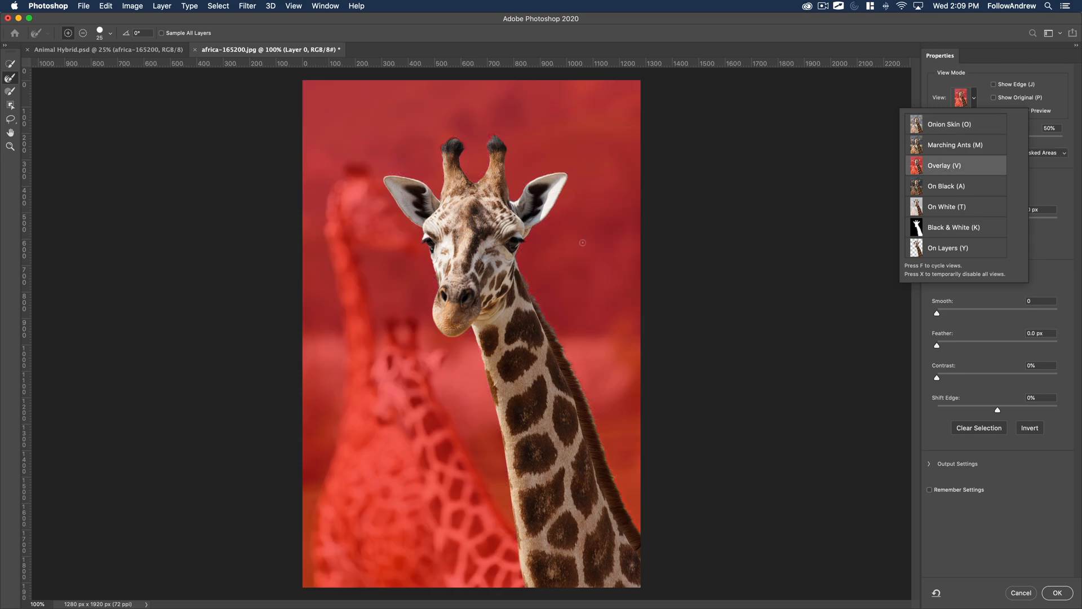
pyautogui.click(854, 200)
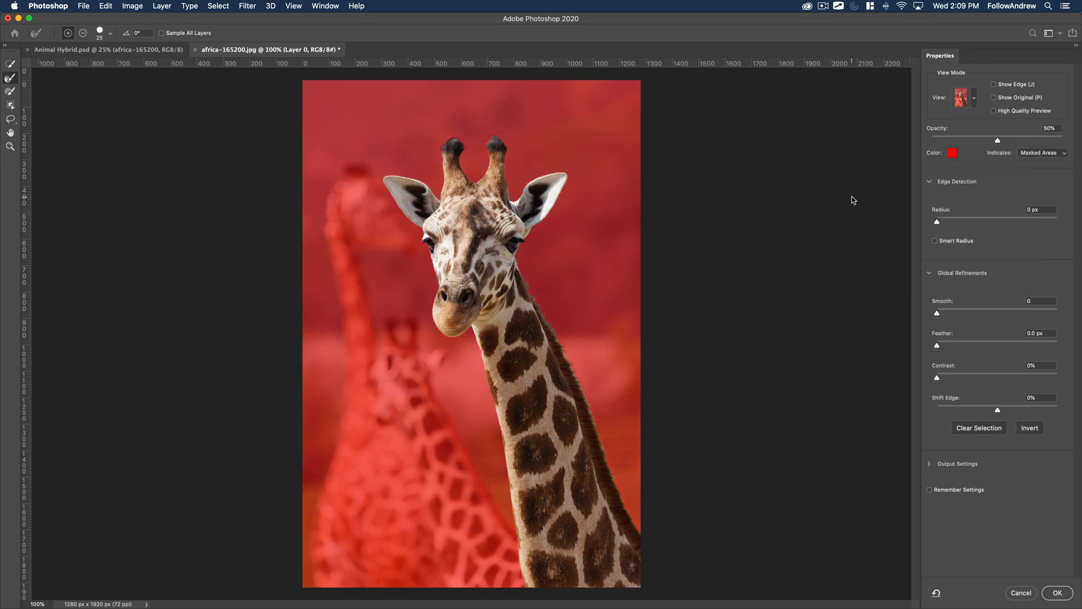
# Refine the hair around both horn tips with the Refine Edge Brush at size 25.
pyautogui.press('z')
pyautogui.click(453, 172)
pyautogui.click(453, 172)
pyautogui.click(453, 172)
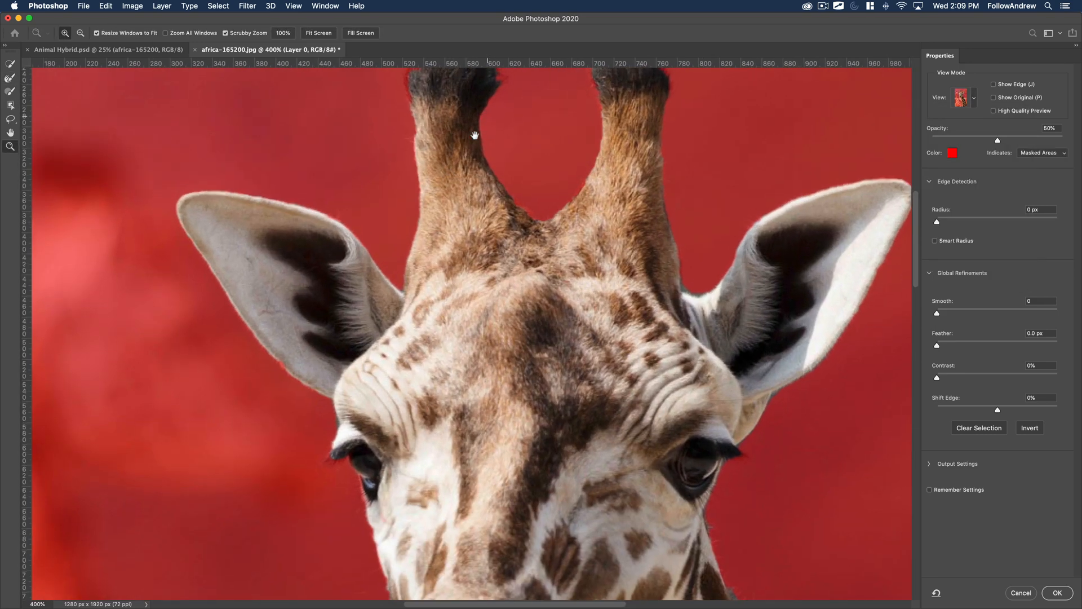
pyautogui.moveTo(476, 135); pyautogui.dragTo(348, 268)
pyautogui.click(425, 223)
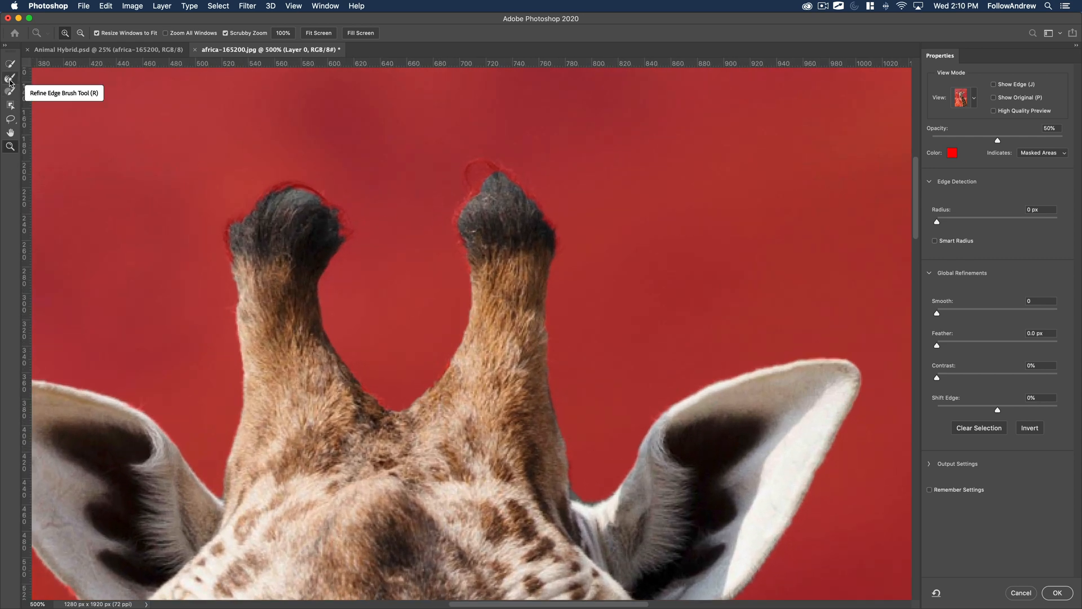
pyautogui.click(9, 81)
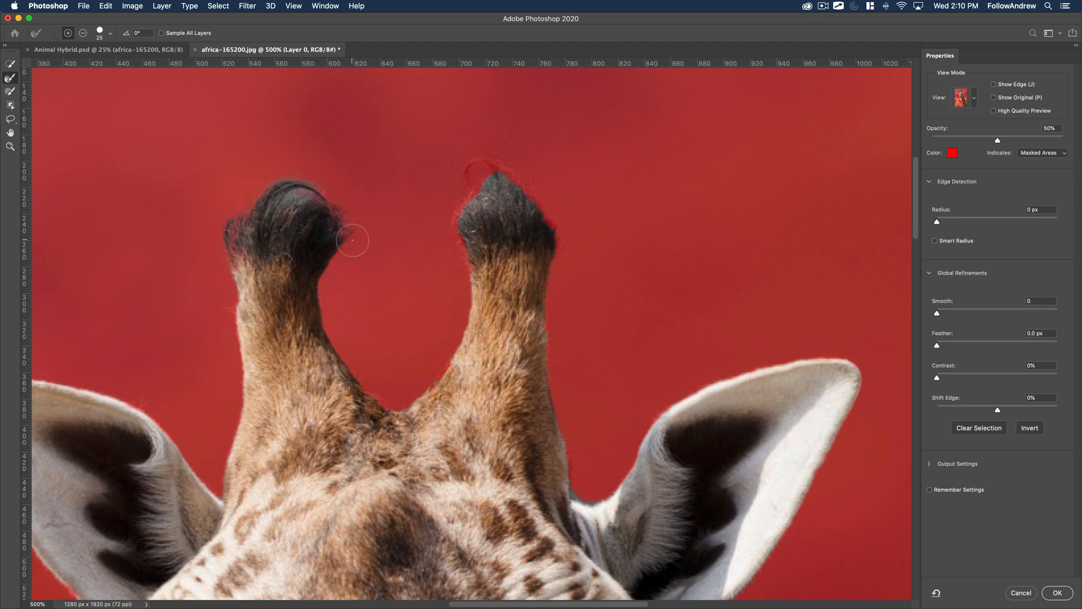
pyautogui.moveTo(447, 220)
pyautogui.mouseDown()
pyautogui.moveTo(464, 169)
pyautogui.moveTo(479, 162)
pyautogui.moveTo(518, 174)
pyautogui.moveTo(560, 251)
pyautogui.mouseUp()
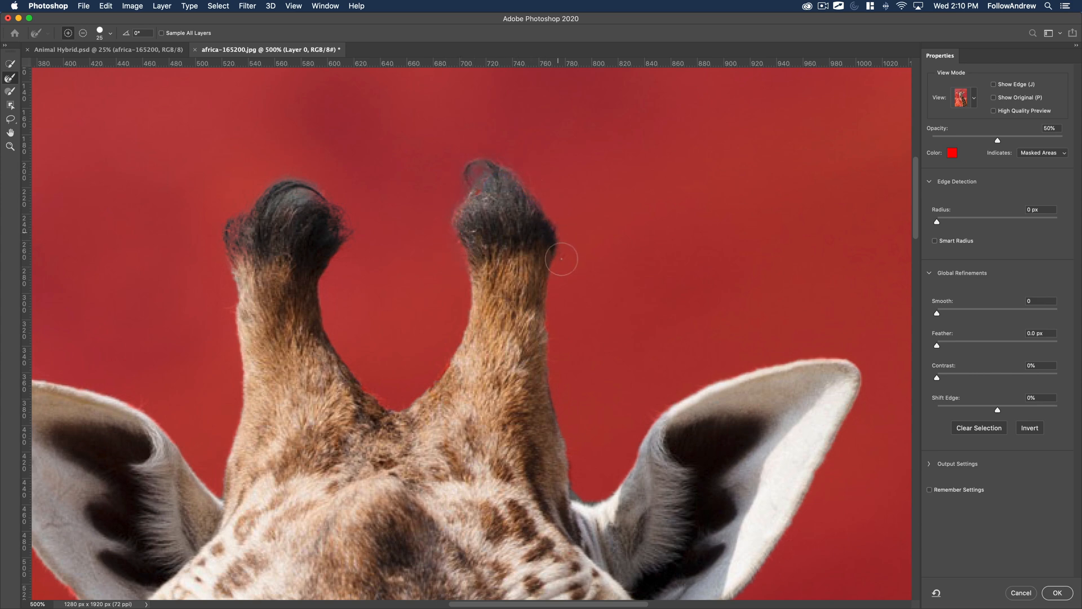
# Refine the selection edge around the eyelashes of both eyes with the Refine Edge Brush.
pyautogui.moveTo(423, 375); pyautogui.dragTo(532, 133)
pyautogui.moveTo(454, 322); pyautogui.dragTo(465, 147)
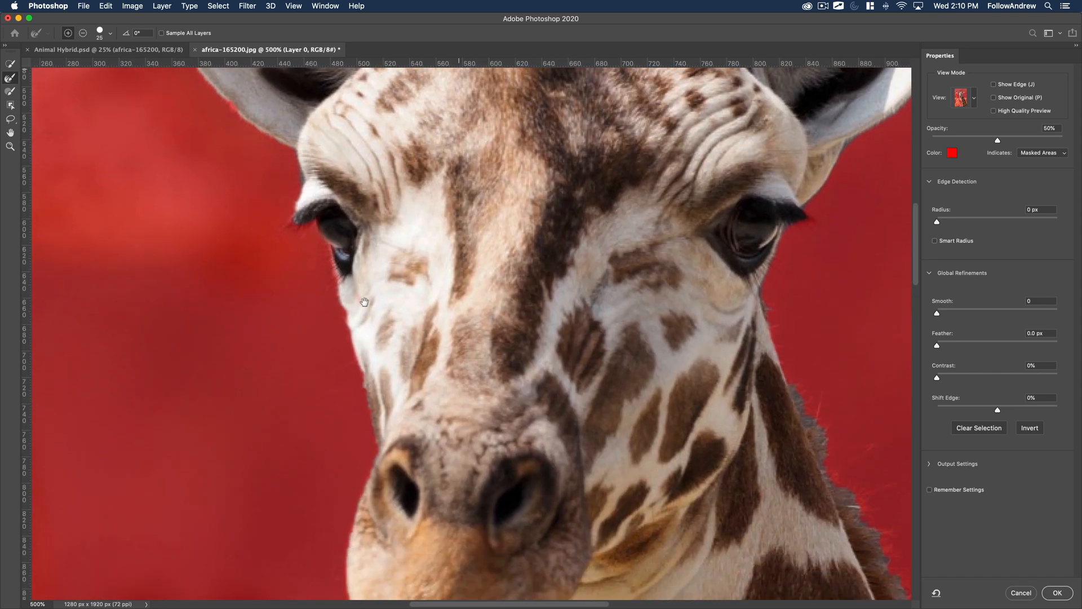
pyautogui.moveTo(668, 261); pyautogui.dragTo(430, 312)
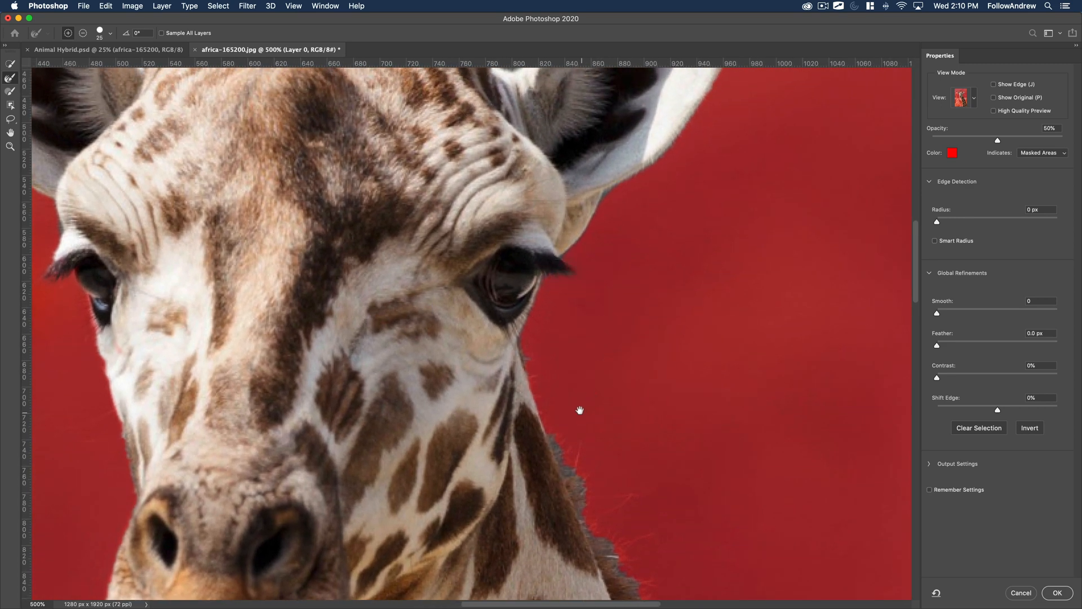
# Brush along the entire mane on the back of the neck, down to the image edge, to refine its hair.
pyautogui.moveTo(580, 411); pyautogui.dragTo(426, 211)
pyautogui.moveTo(381, 172)
pyautogui.mouseDown()
pyautogui.moveTo(431, 272)
pyautogui.moveTo(439, 264)
pyautogui.moveTo(486, 302)
pyautogui.moveTo(457, 309)
pyautogui.moveTo(443, 329)
pyautogui.moveTo(487, 357)
pyautogui.mouseUp()
pyautogui.moveTo(552, 347)
pyautogui.mouseDown()
pyautogui.moveTo(438, 270)
pyautogui.moveTo(284, 124)
pyautogui.mouseUp()
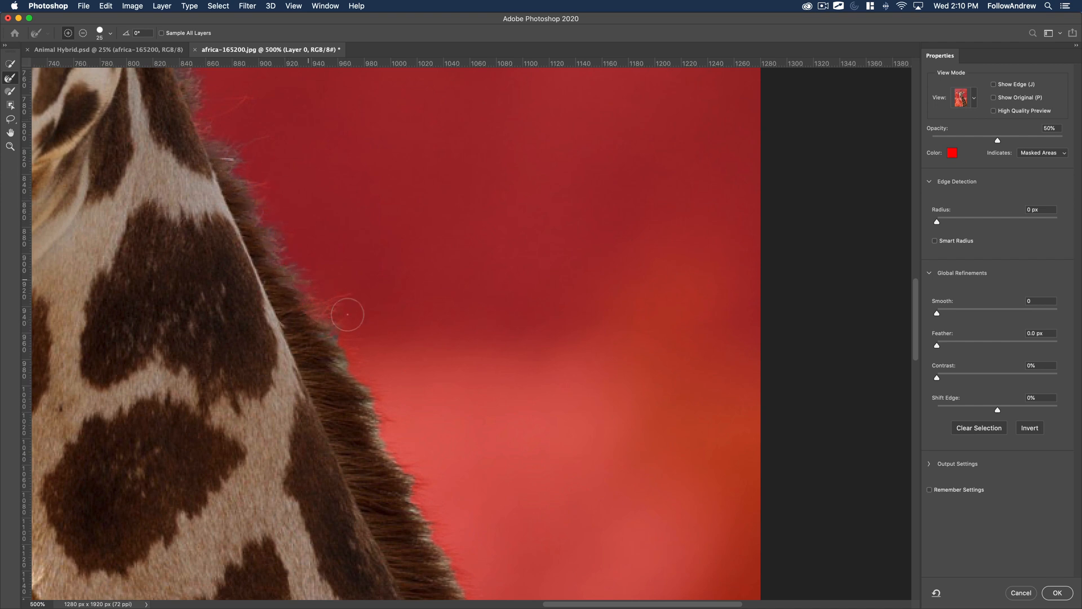
pyautogui.moveTo(431, 393); pyautogui.dragTo(280, 222)
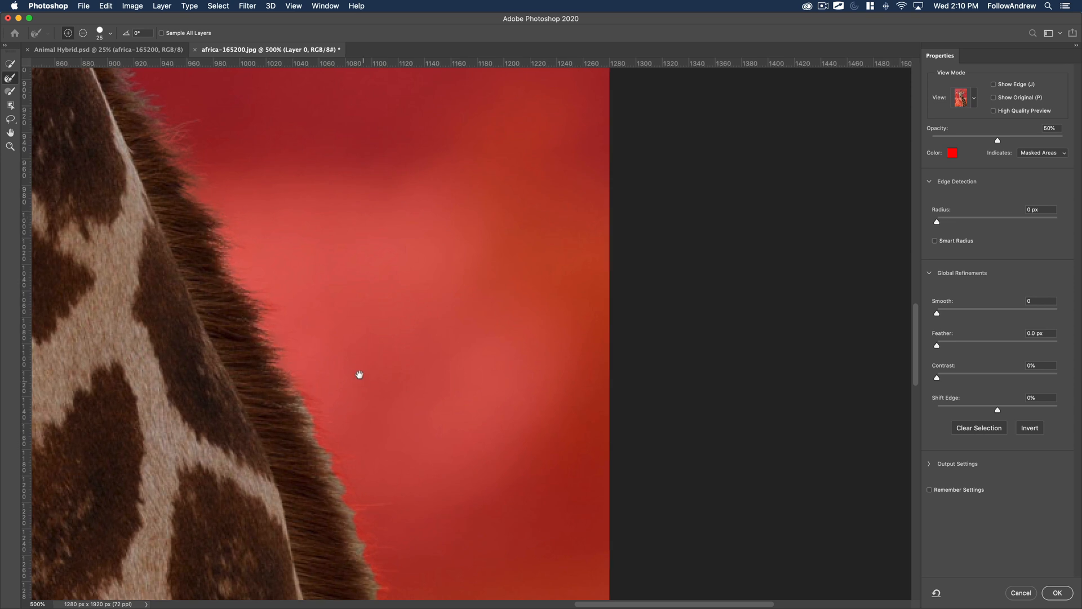
pyautogui.moveTo(358, 374); pyautogui.dragTo(231, 171)
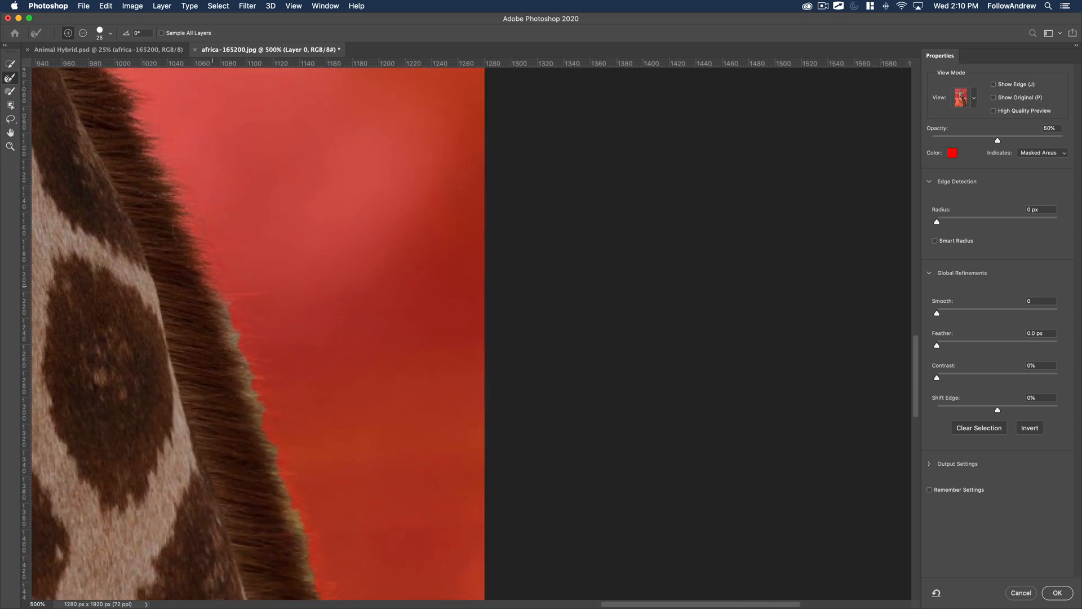
pyautogui.moveTo(252, 341)
pyautogui.mouseDown()
pyautogui.moveTo(312, 487)
pyautogui.moveTo(210, 304)
pyautogui.mouseUp()
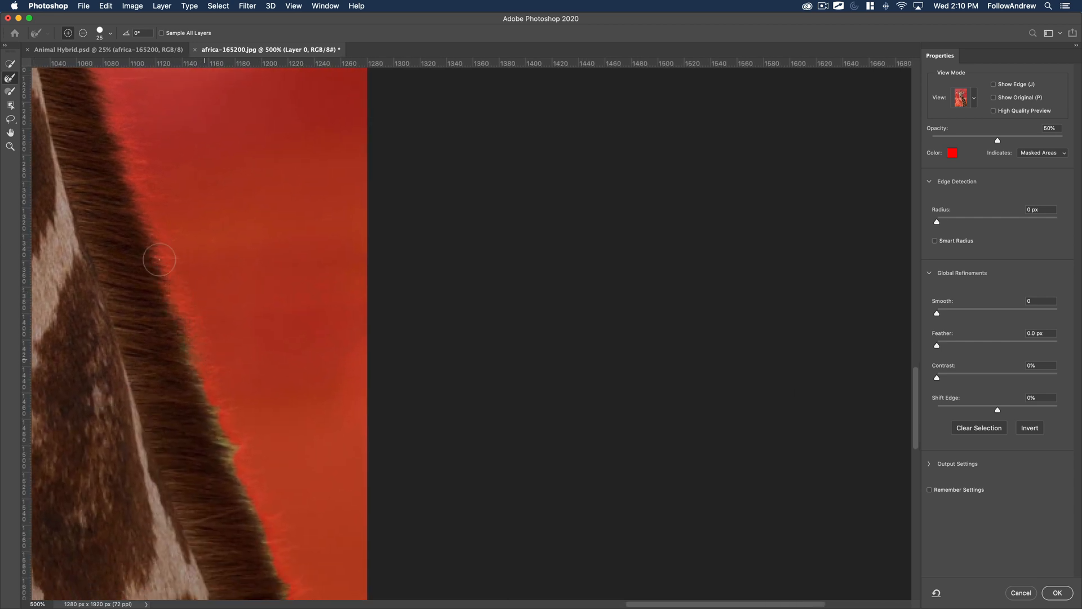
pyautogui.moveTo(160, 259)
pyautogui.mouseDown()
pyautogui.moveTo(260, 522)
pyautogui.moveTo(235, 386)
pyautogui.moveTo(200, 318)
pyautogui.moveTo(191, 382)
pyautogui.moveTo(245, 496)
pyautogui.moveTo(273, 520)
pyautogui.mouseUp()
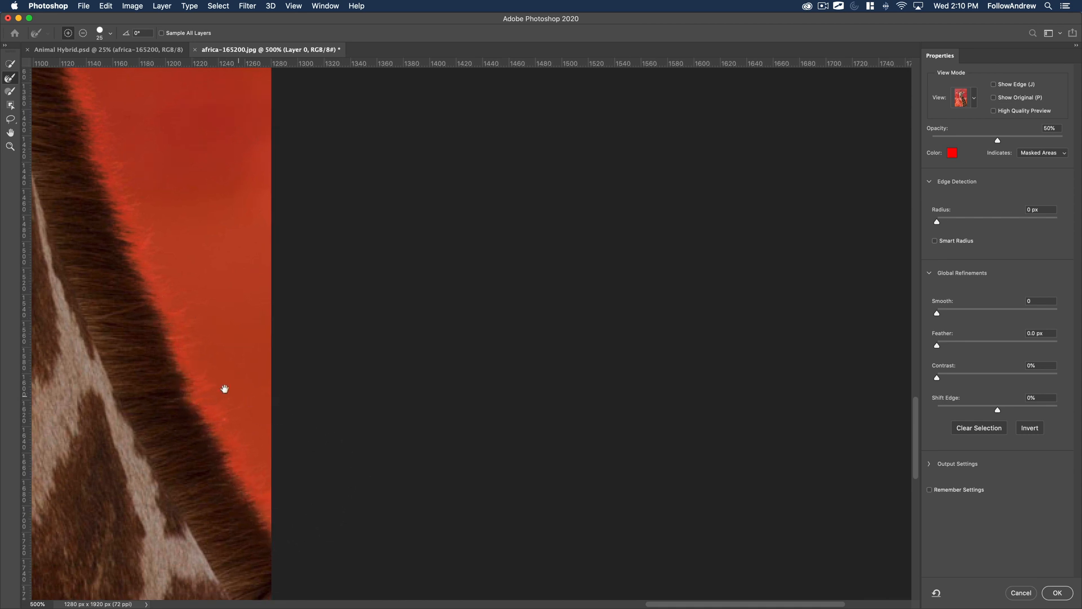
pyautogui.keyDown('alt'); pyautogui.click(169, 355); pyautogui.keyUp('alt')
pyautogui.keyDown('alt'); pyautogui.click(168, 355); pyautogui.keyUp('alt')
pyautogui.keyDown('alt'); pyautogui.click(168, 356); pyautogui.keyUp('alt')
pyautogui.keyDown('alt'); pyautogui.click(168, 356); pyautogui.keyUp('alt')
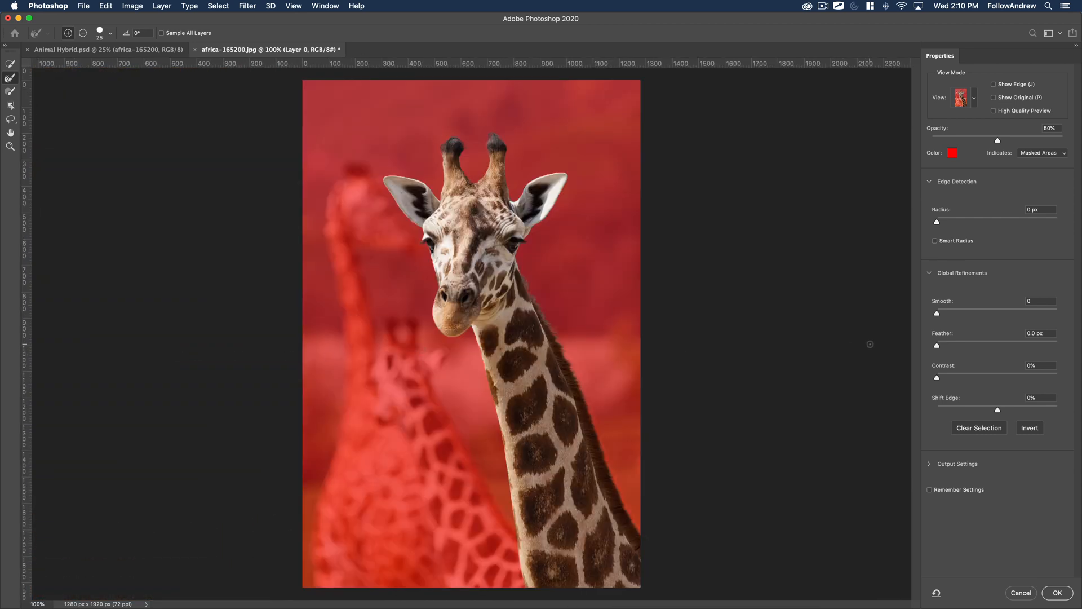
# Set the view mode to Black & White and inspect the mask edges along the mane and head.
pyautogui.click(969, 104)
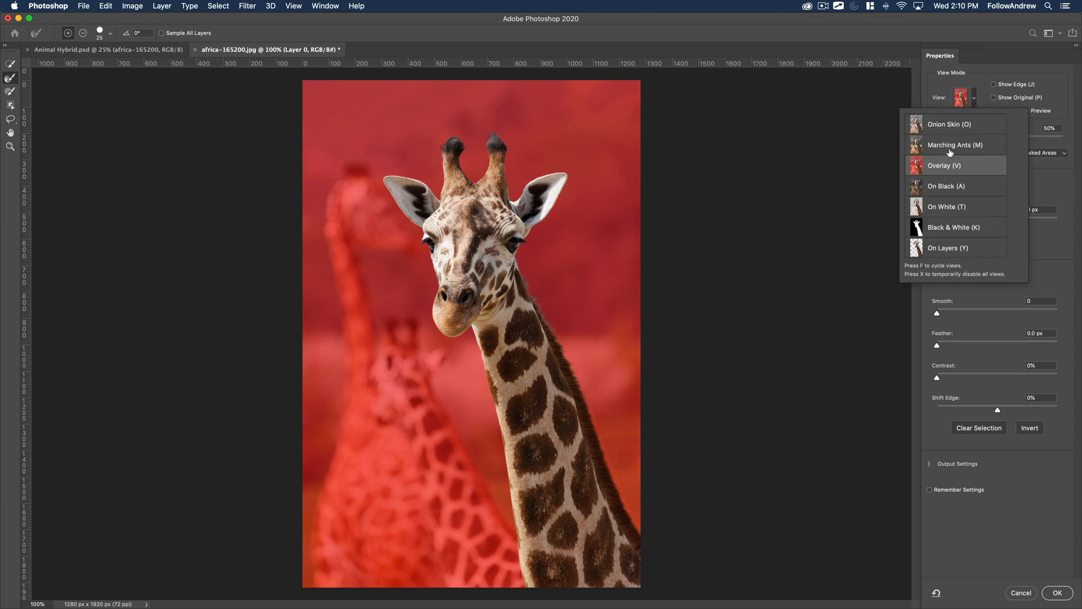
pyautogui.click(934, 228)
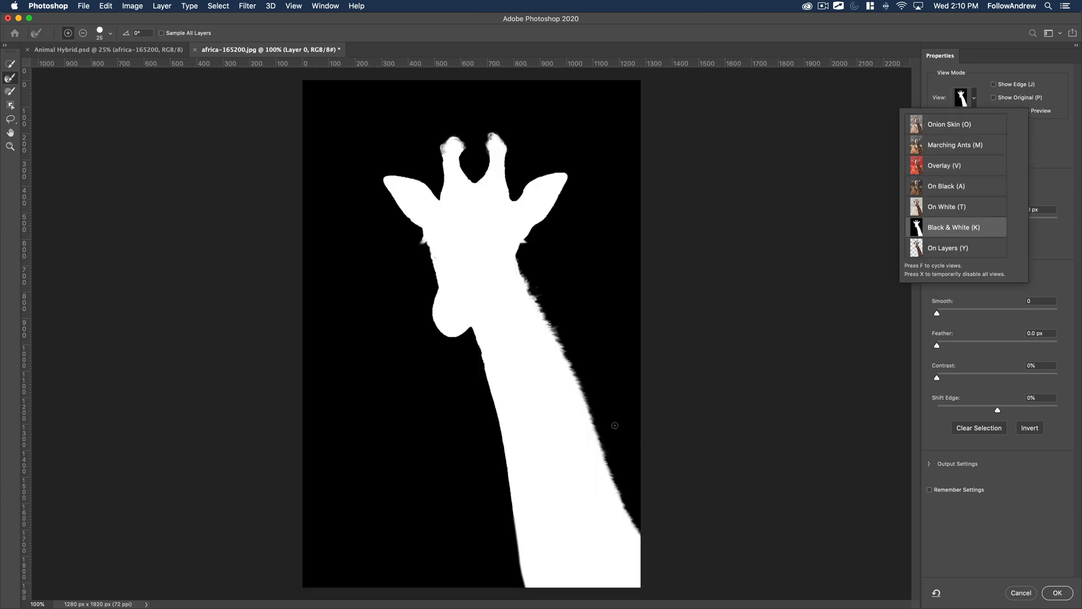
pyautogui.click(581, 365)
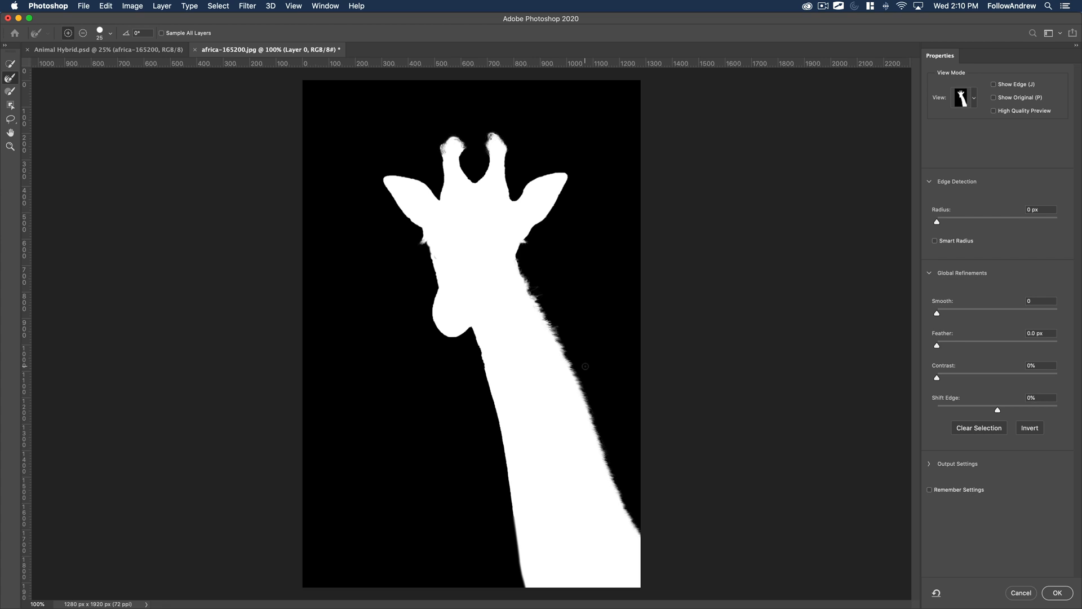
pyautogui.press('z')
pyautogui.click(576, 358)
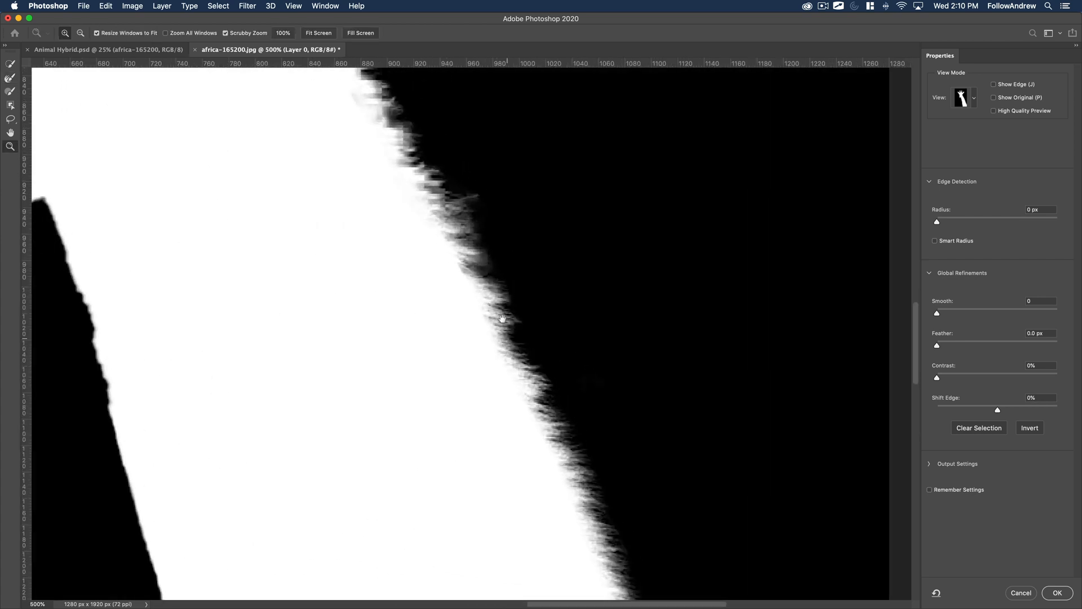
pyautogui.moveTo(503, 319); pyautogui.dragTo(565, 459)
pyautogui.moveTo(453, 192); pyautogui.dragTo(494, 308)
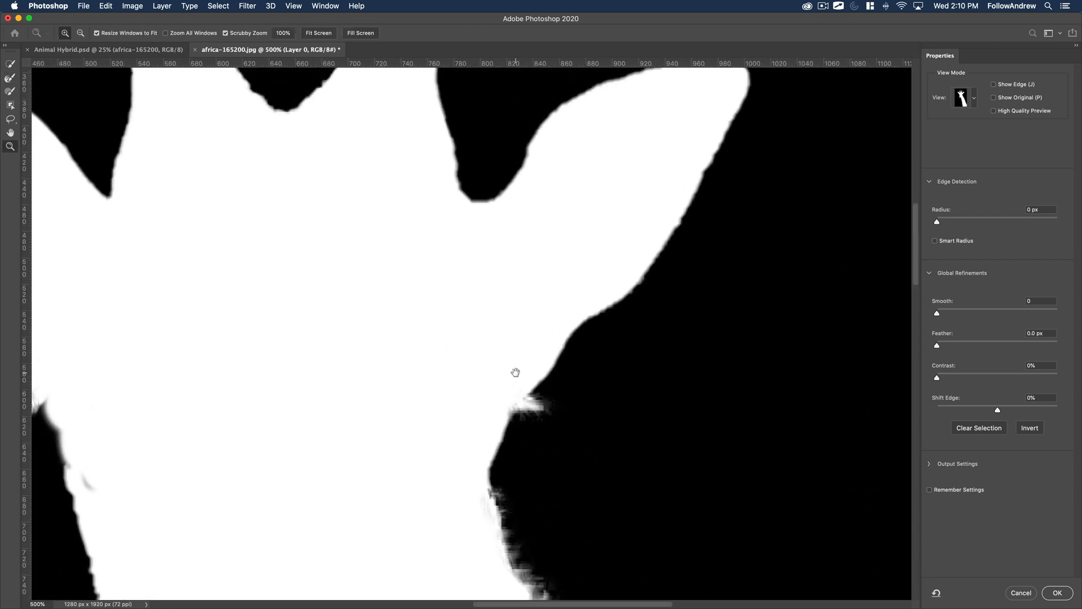
pyautogui.keyDown('alt'); pyautogui.click(457, 332); pyautogui.keyUp('alt')
pyautogui.keyDown('alt'); pyautogui.click(457, 332); pyautogui.keyUp('alt')
pyautogui.keyDown('alt'); pyautogui.click(457, 332); pyautogui.keyUp('alt')
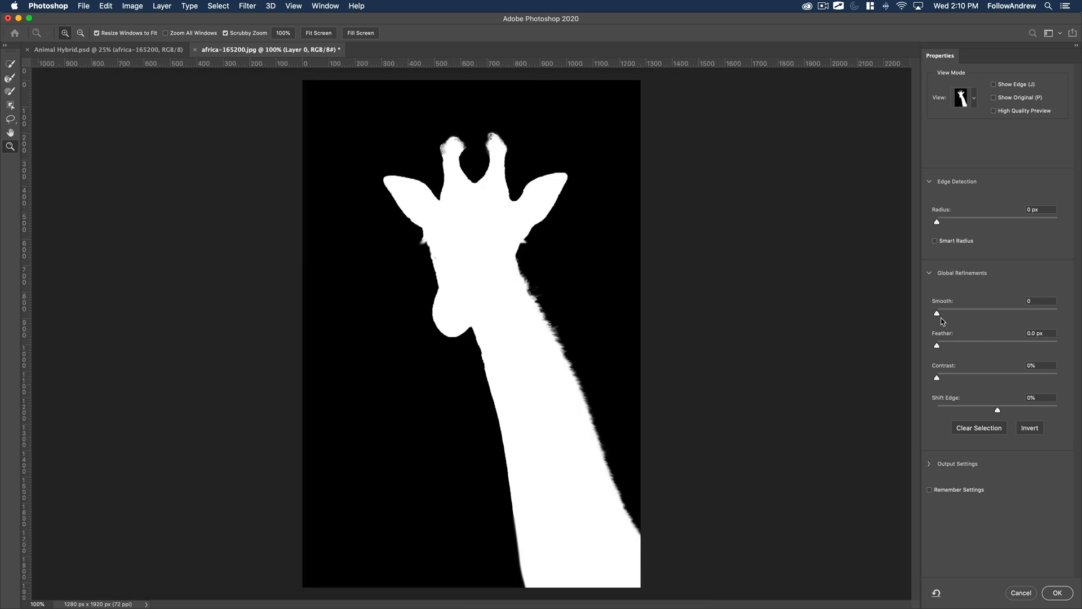
# Set Smooth to 1 and output the refined giraffe selection as a Layer Mask.
pyautogui.moveTo(939, 316); pyautogui.dragTo(941, 316)
pyautogui.click(931, 465)
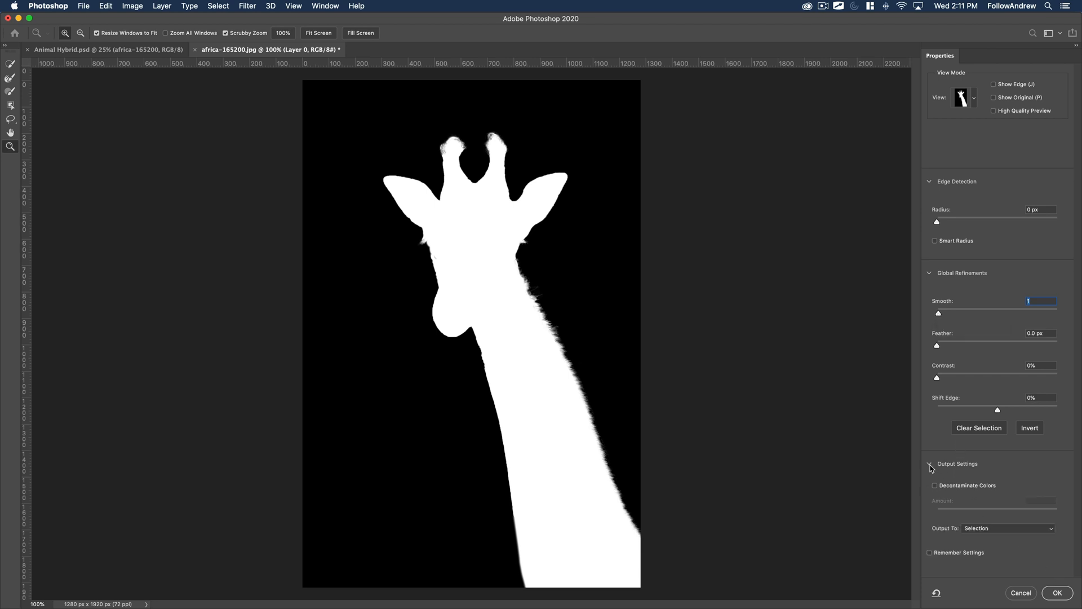
pyautogui.click(991, 529)
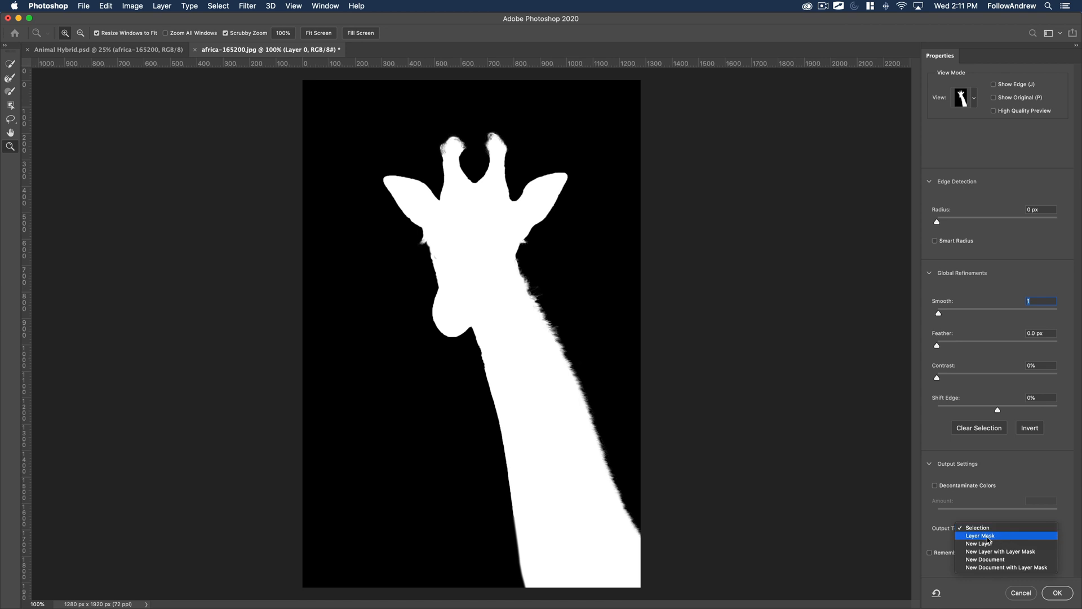
pyautogui.click(988, 536)
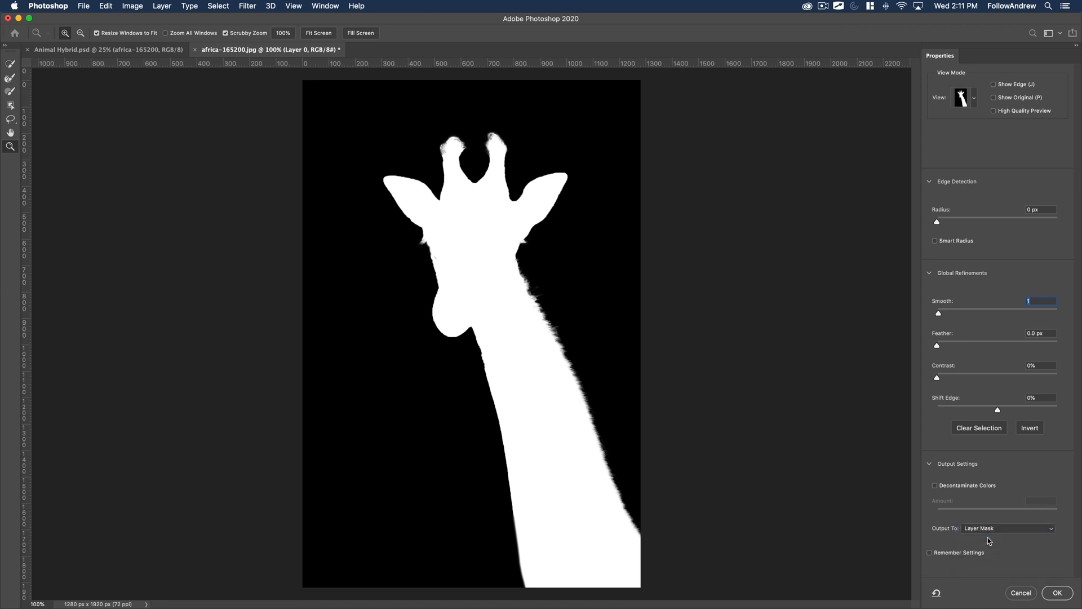
pyautogui.click(1060, 593)
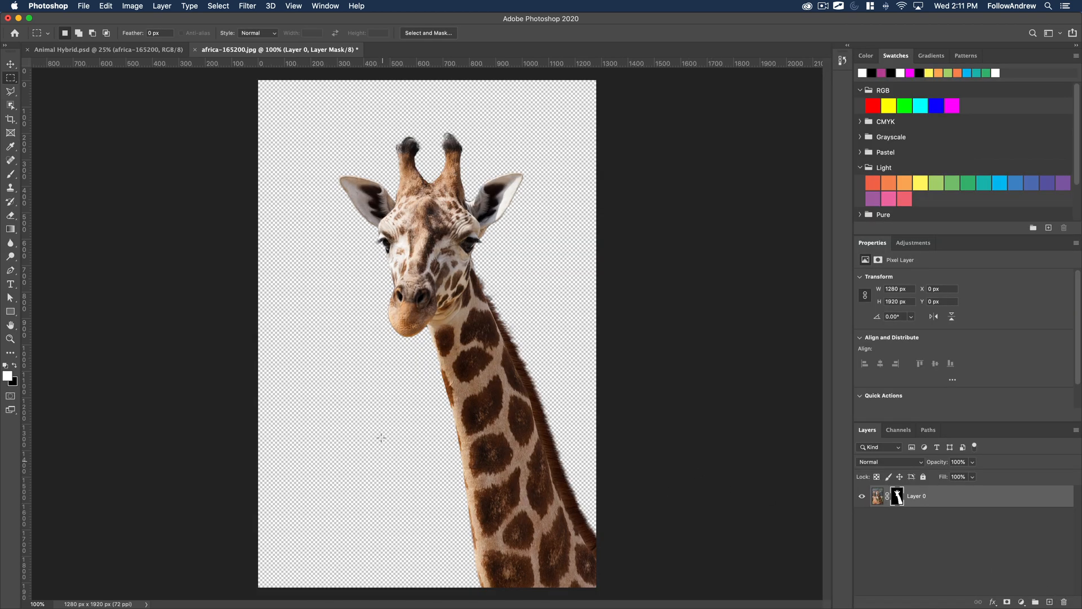
# Save the masked giraffe as africa-165200.psd in Photoshop format with layers kept.
pyautogui.press('super+s')
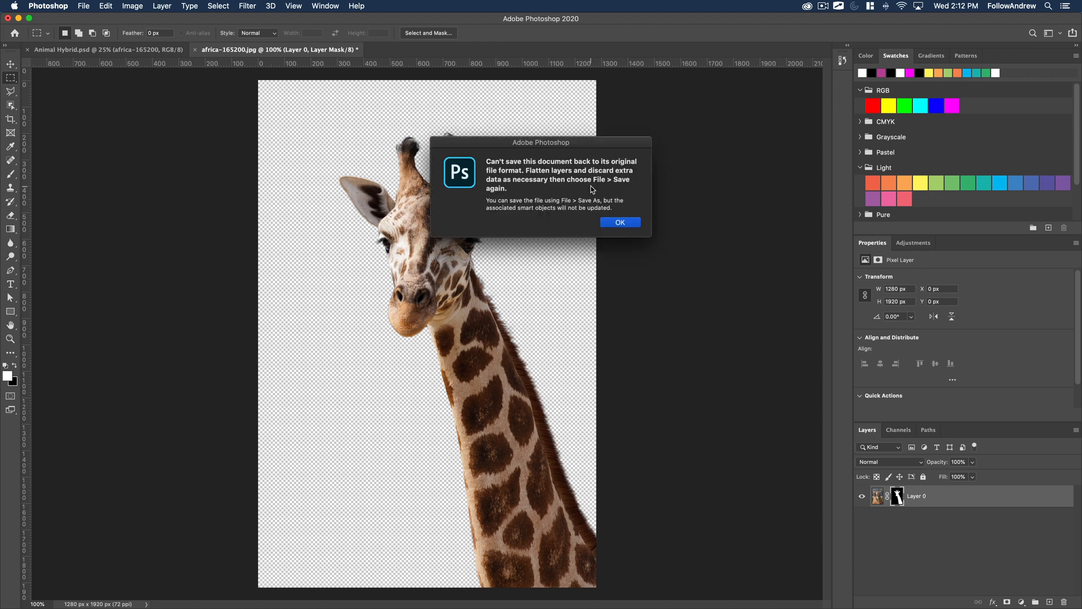
pyautogui.click(620, 223)
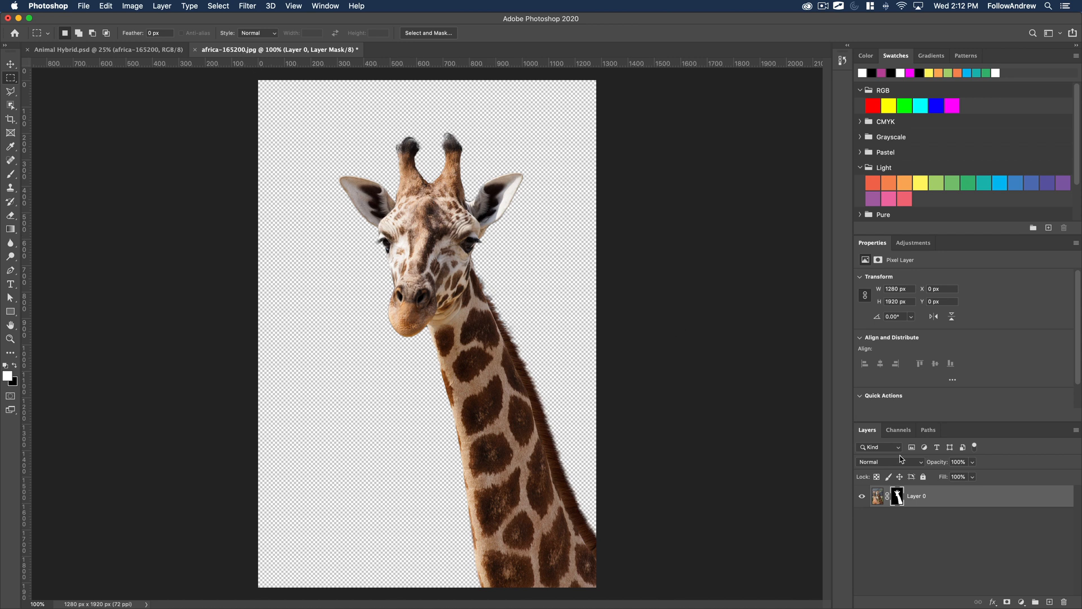
pyautogui.click(84, 5)
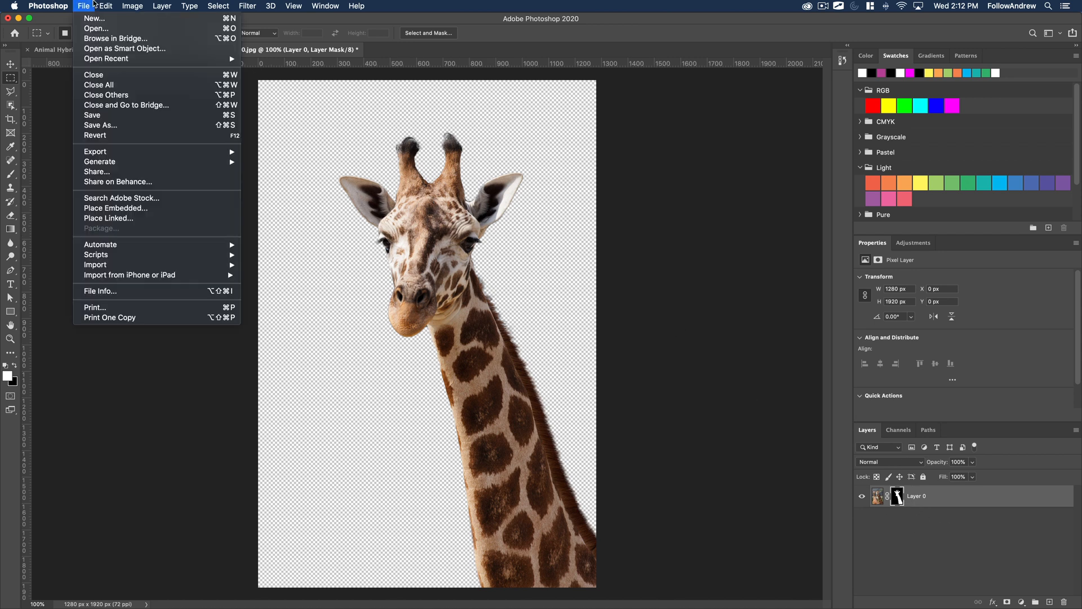
pyautogui.click(109, 125)
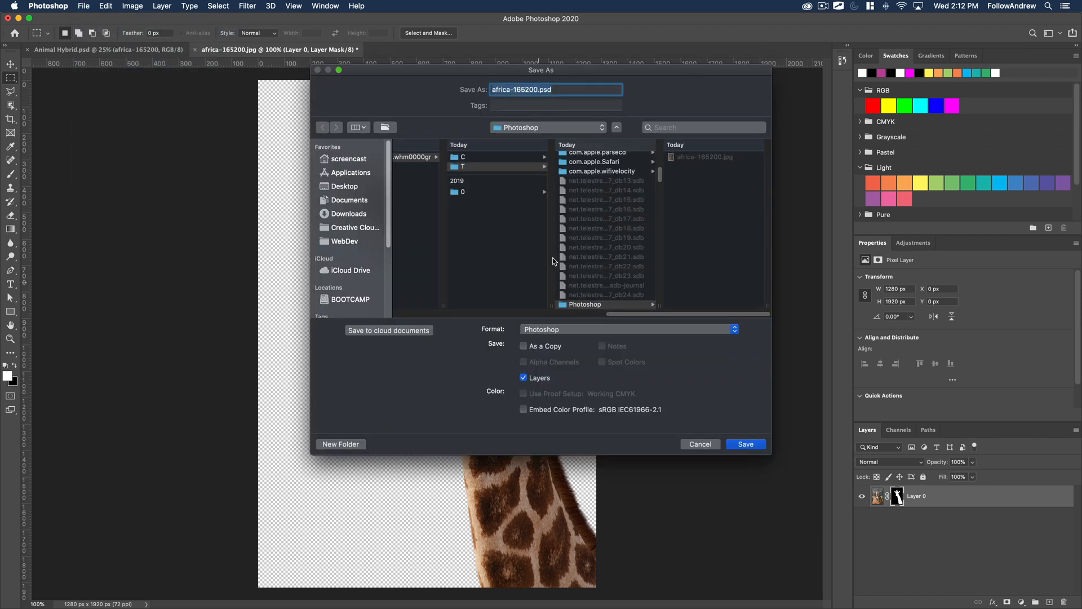
pyautogui.click(745, 444)
pyautogui.press('Return')
pyautogui.press('e')
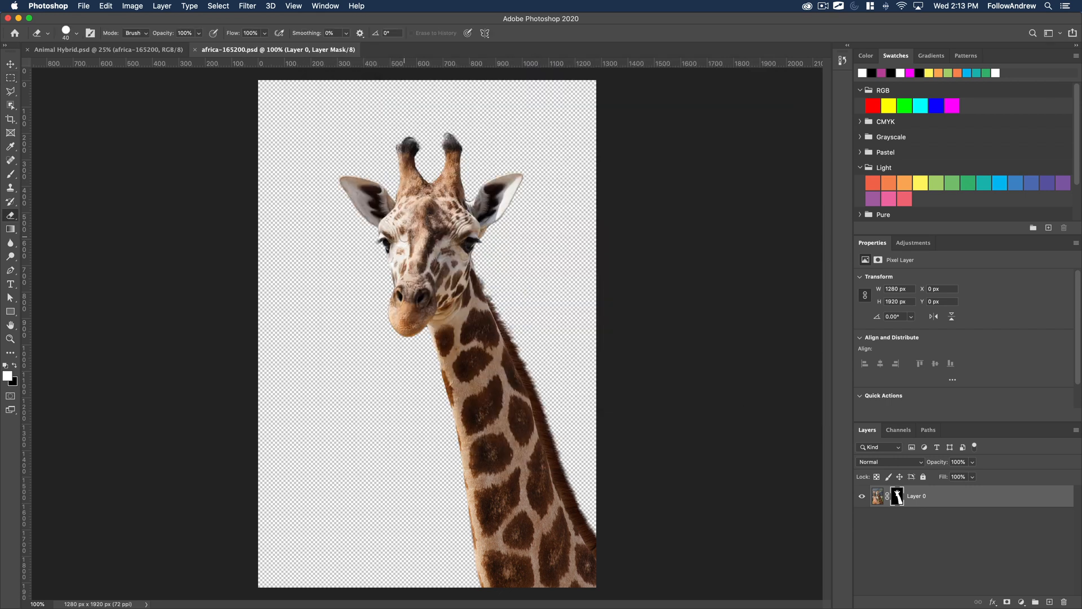
# Delete the old unmasked africa-165200 giraffe layer from Animal Hybrid.psd.
pyautogui.click(114, 50)
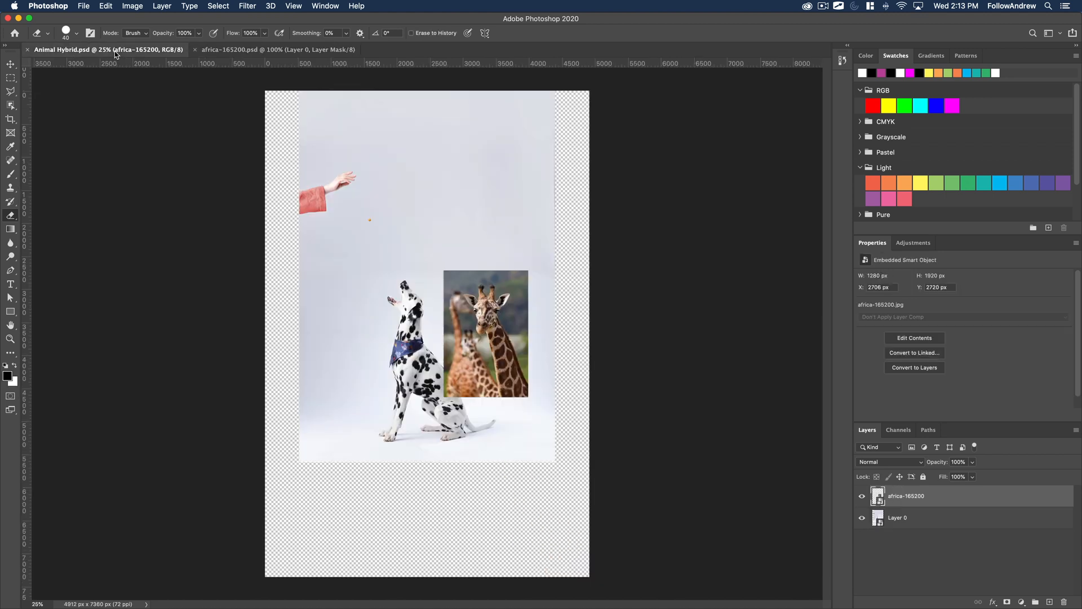
pyautogui.press('v')
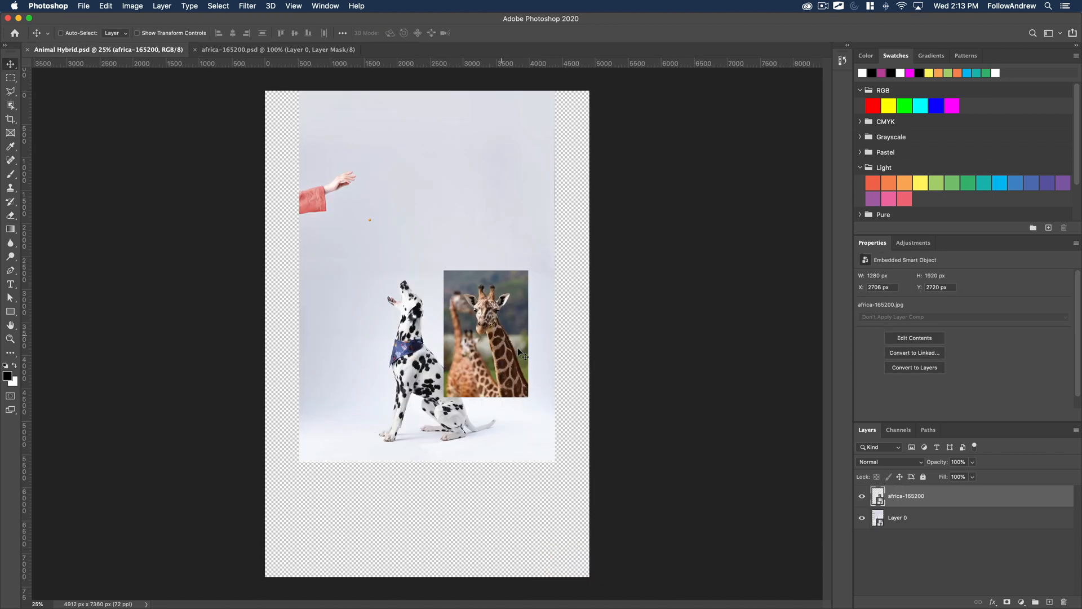
pyautogui.click(924, 568)
pyautogui.click(902, 498)
pyautogui.press('BackSpace')
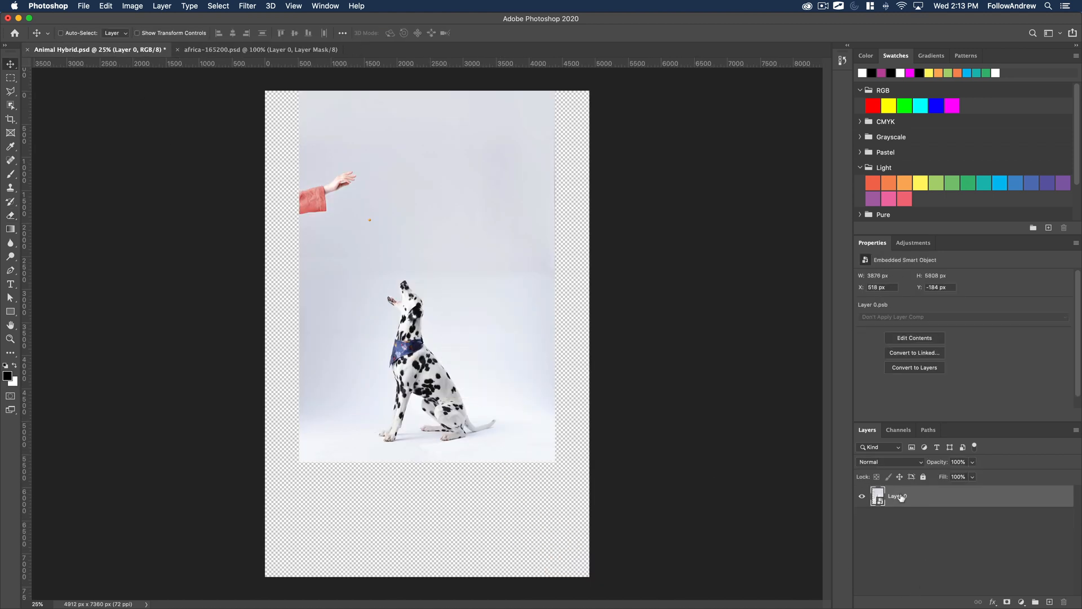
# Place africa-165200.psd into Animal Hybrid.psd as an embedded smart object at its default size.
pyautogui.click(85, 5)
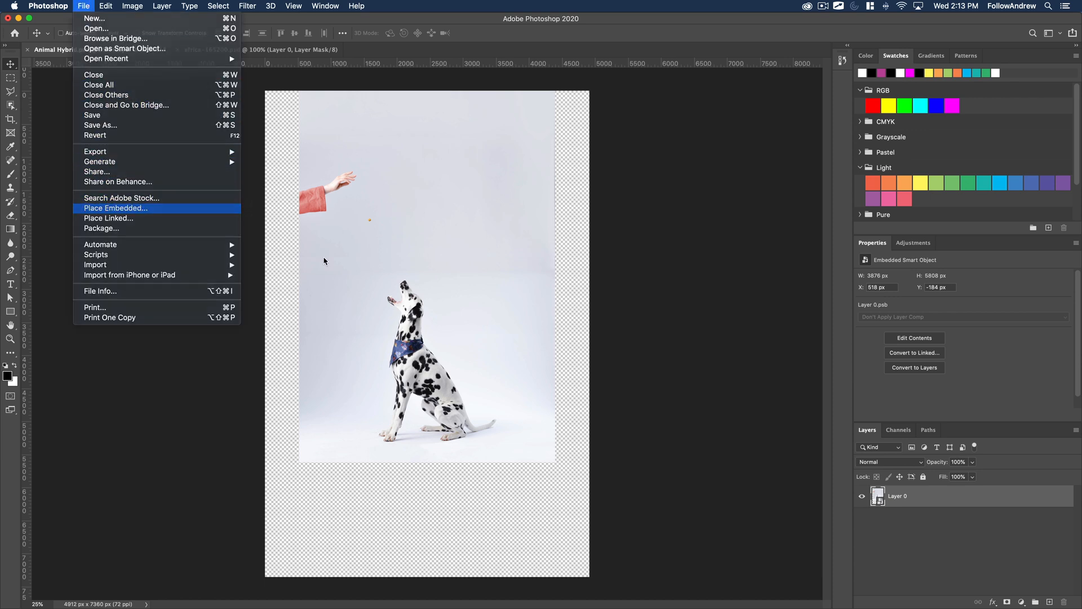
pyautogui.click(110, 208)
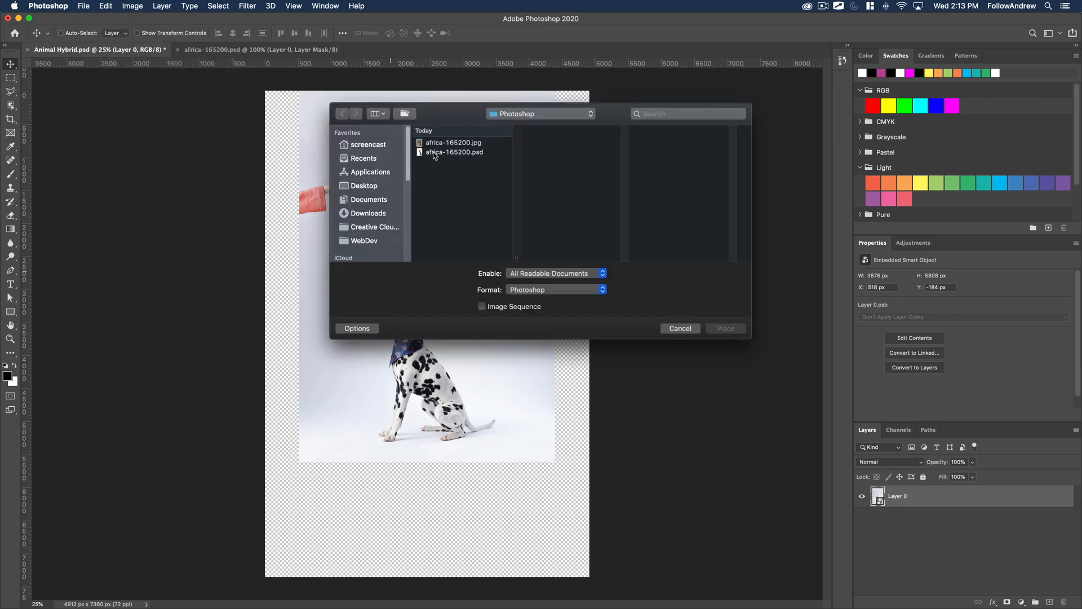
pyautogui.click(454, 152)
pyautogui.click(726, 330)
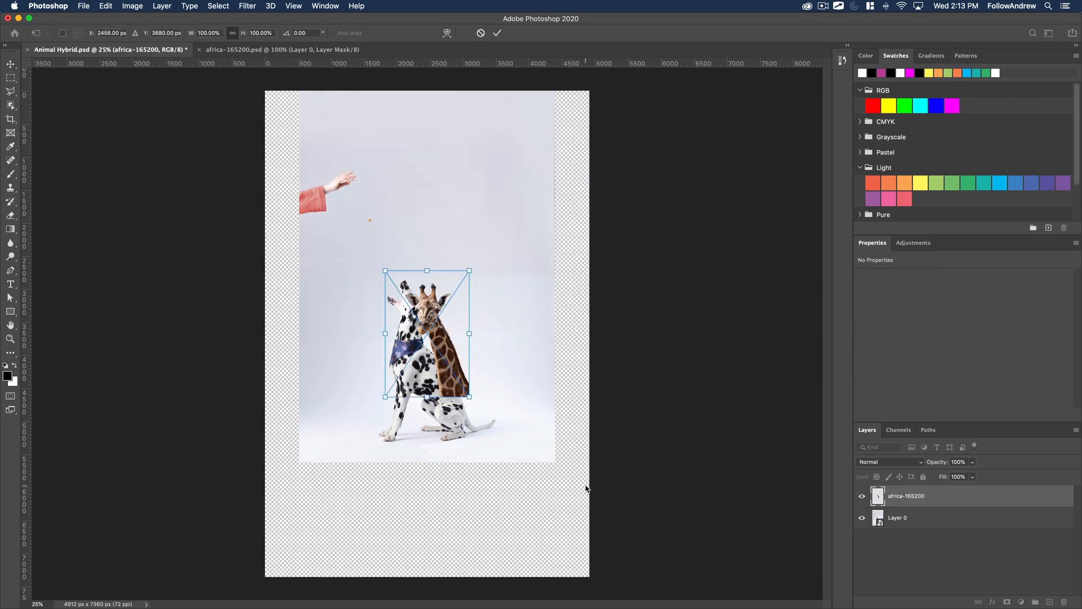
pyautogui.press('Return')
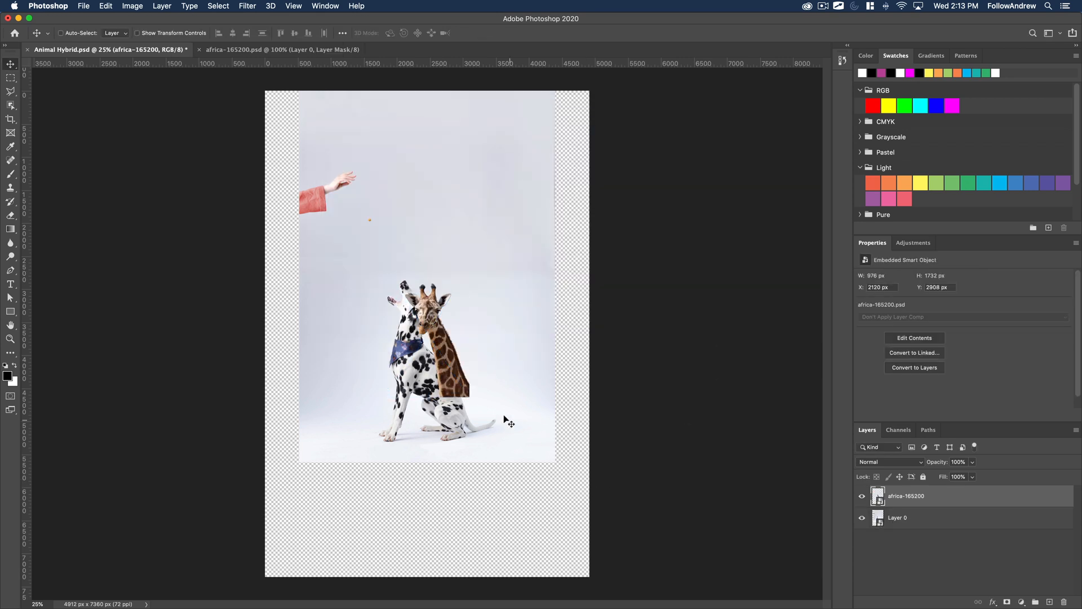
# Move the giraffe to the upper right of the dalmatian and open its smart object contents.
pyautogui.moveTo(455, 375); pyautogui.dragTo(507, 319)
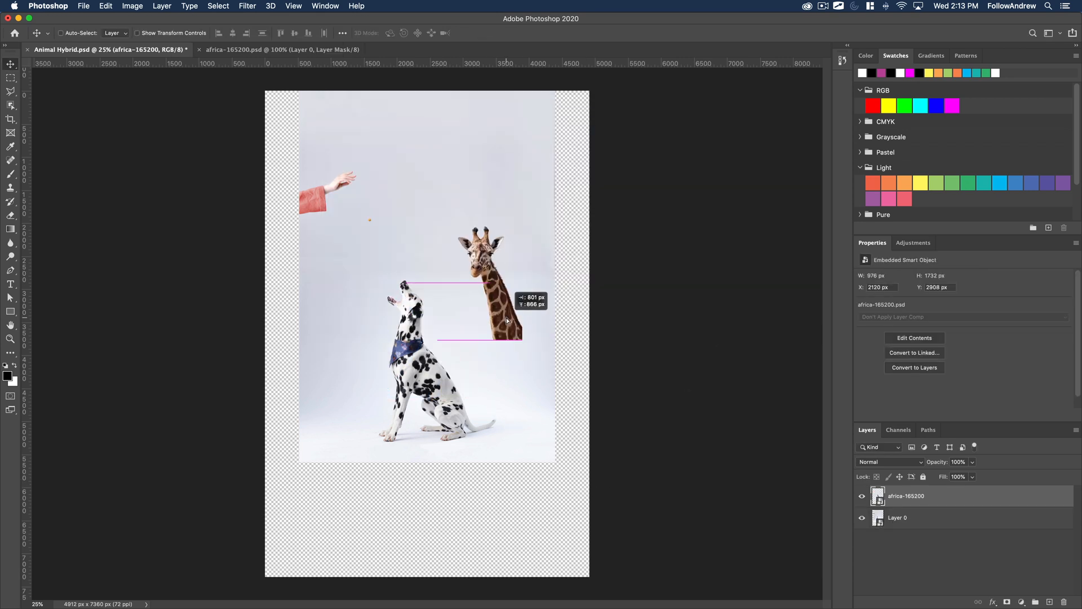
pyautogui.doubleClick(879, 497)
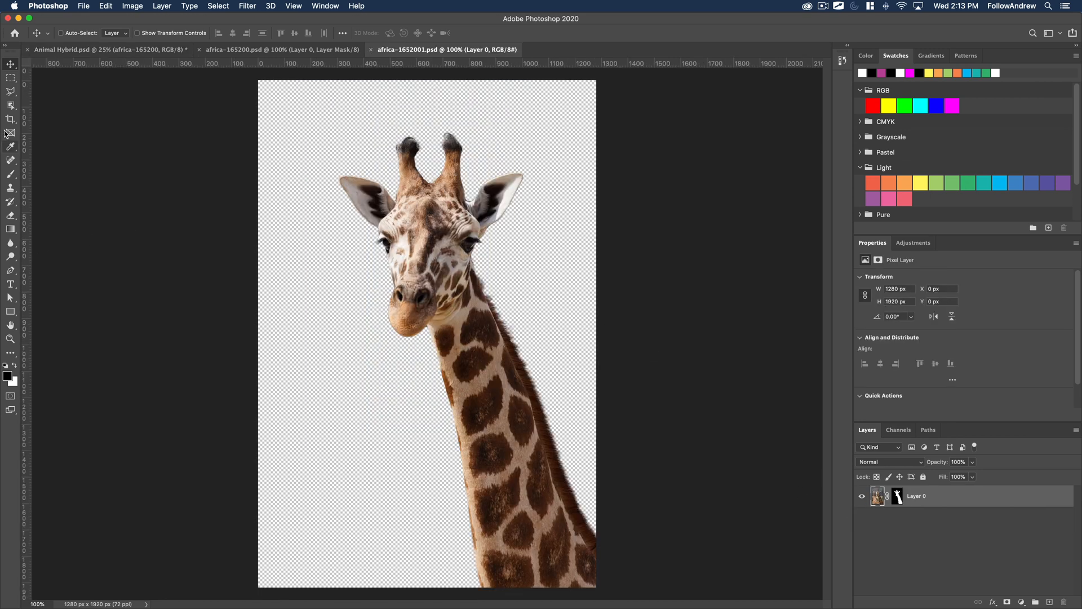
# Close the giraffe's smart object contents and move the giraffe onto the dalmatian's neck in Animal Hybrid.psd, just above the bandana.
pyautogui.click(371, 50)
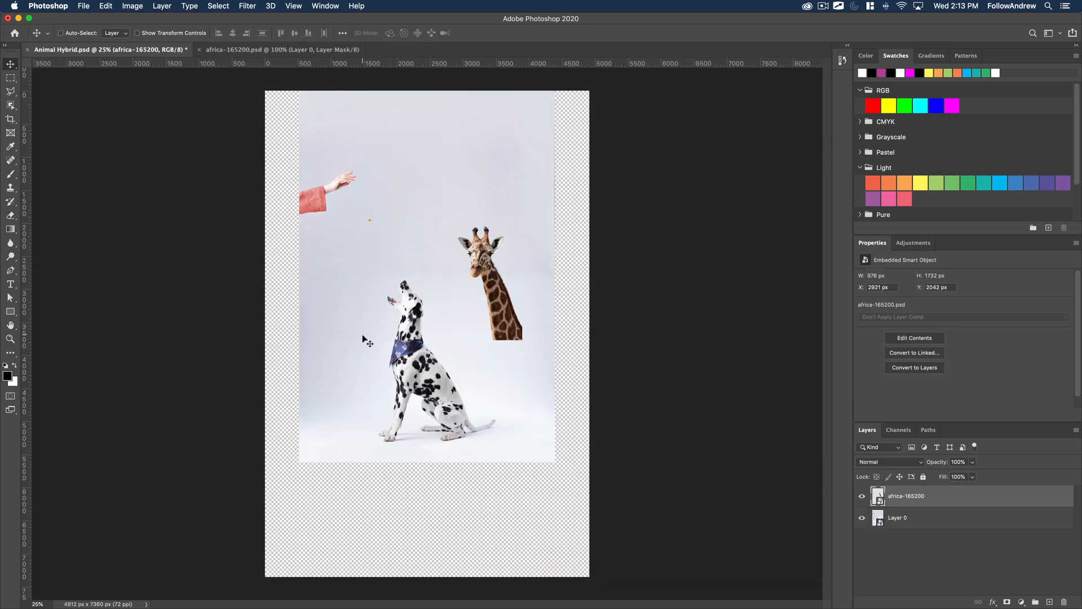
pyautogui.press('z')
pyautogui.click(420, 326)
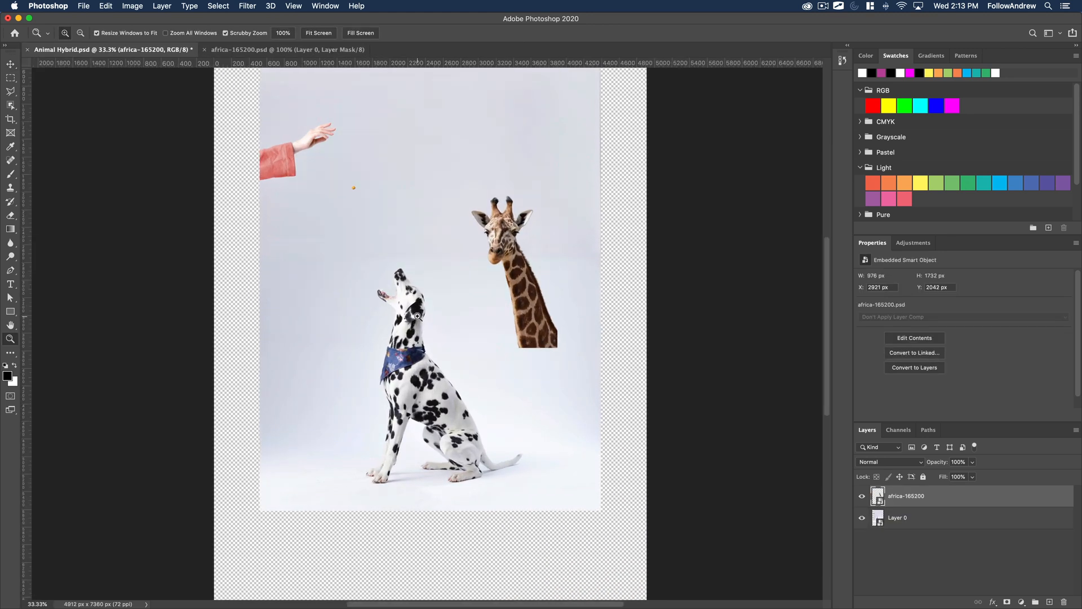
pyautogui.click(416, 294)
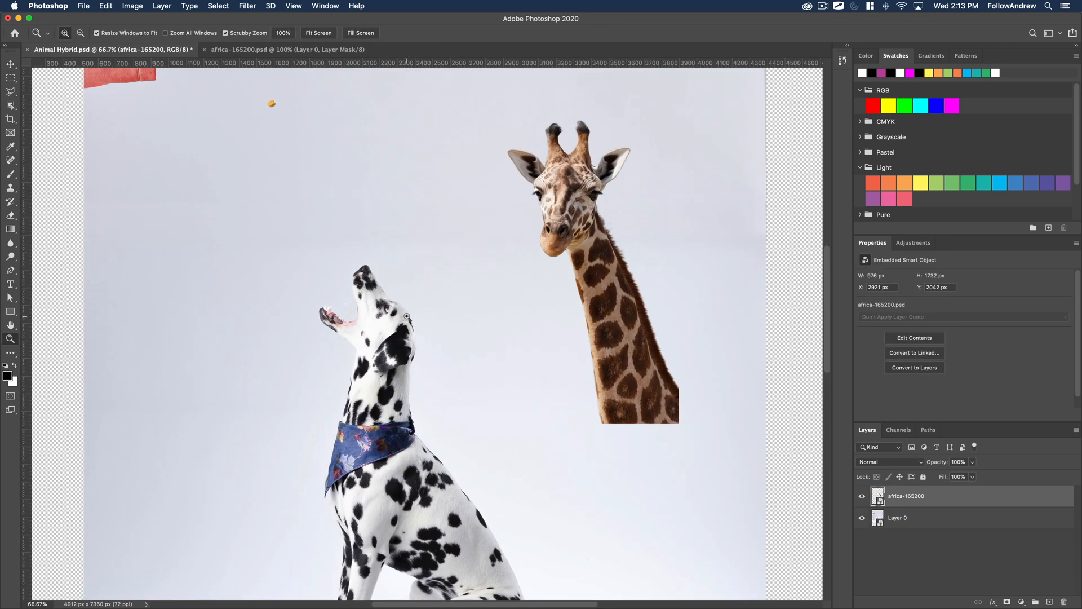
pyautogui.press('v')
pyautogui.moveTo(594, 335); pyautogui.dragTo(350, 338)
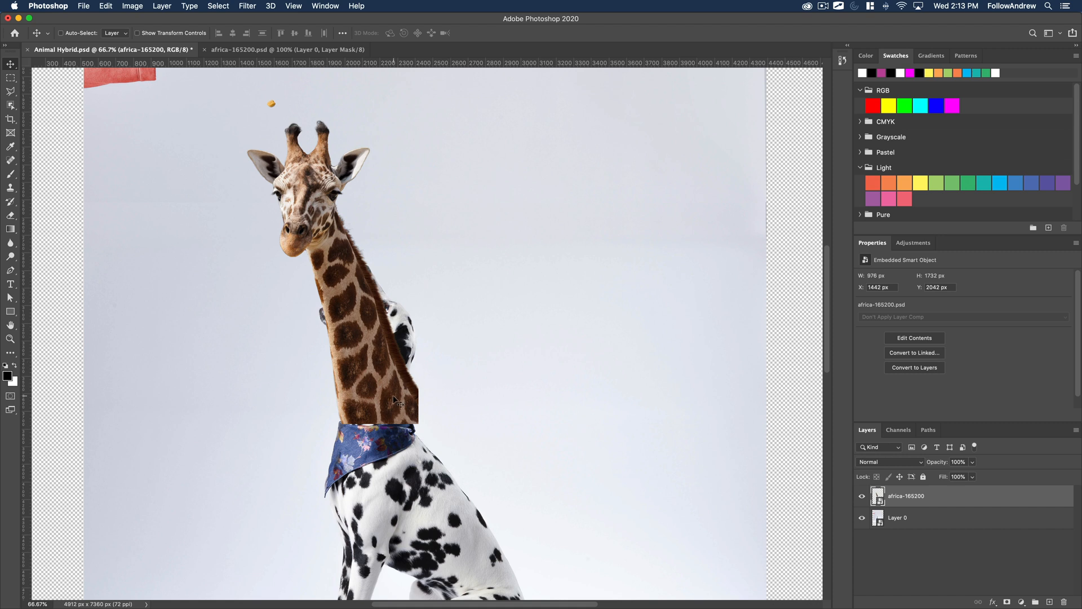
pyautogui.moveTo(389, 396)
pyautogui.mouseDown()
pyautogui.moveTo(351, 412)
pyautogui.moveTo(241, 419)
pyautogui.moveTo(395, 396)
pyautogui.mouseUp()
pyautogui.press('super+t')
pyautogui.moveTo(438, 444); pyautogui.dragTo(369, 372)
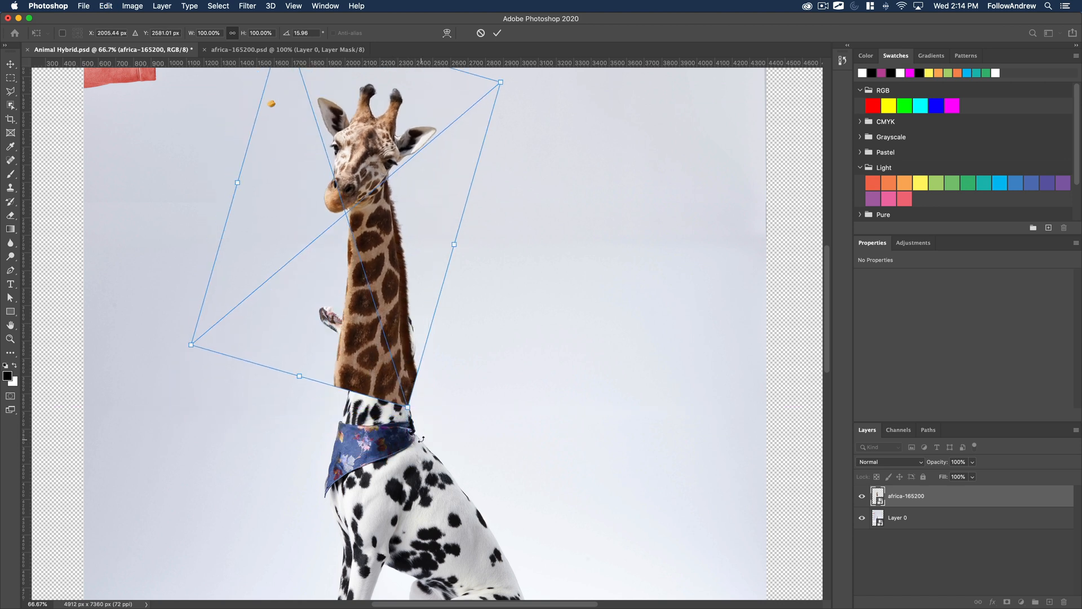
pyautogui.press('super+z')
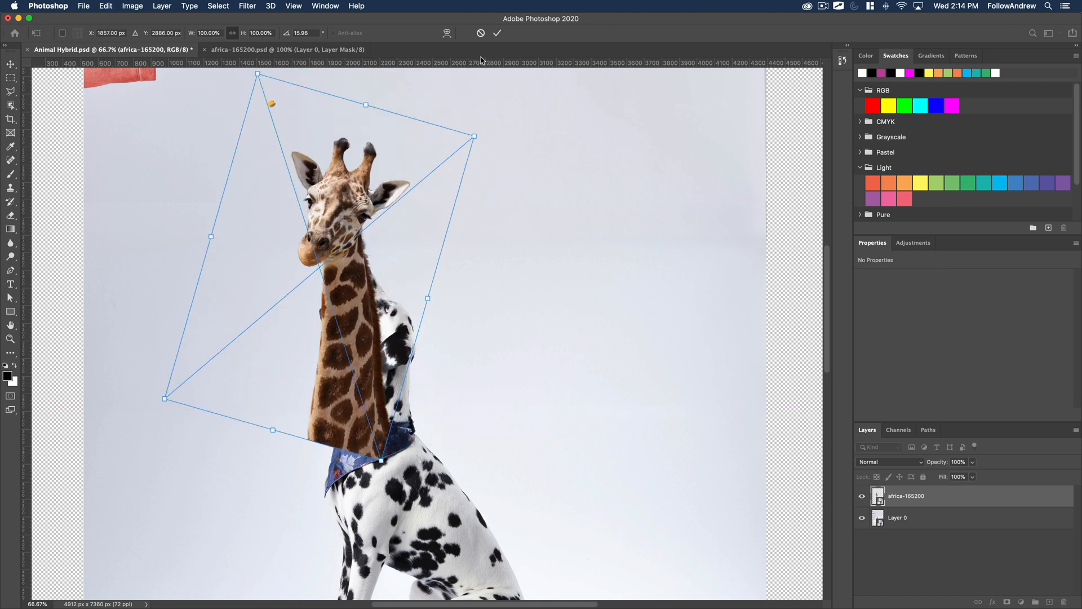
pyautogui.click(481, 33)
# Reposition the giraffe so its neck covers the dalmatian's and its cut base overlaps the bandana, at about X 1414 px, Y 2148 px.
pyautogui.moveTo(398, 405); pyautogui.dragTo(346, 326)
pyautogui.keyDown('super'); pyautogui.click(368, 434); pyautogui.keyUp('super')
pyautogui.keyDown('super'); pyautogui.click(368, 434); pyautogui.keyUp('super')
pyautogui.keyDown('super'); pyautogui.click(368, 435); pyautogui.keyUp('super')
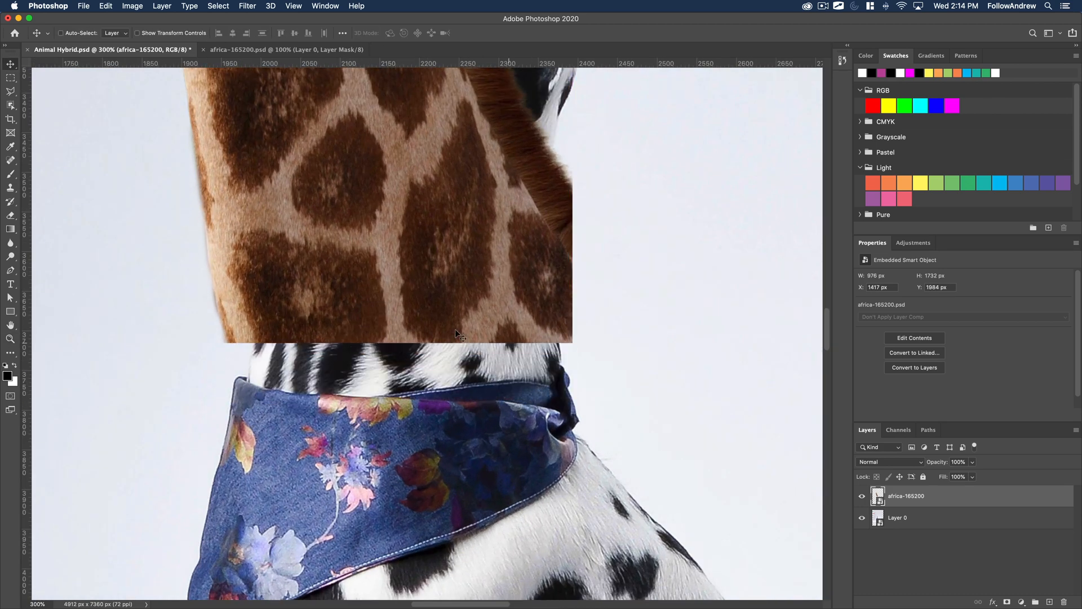
pyautogui.moveTo(456, 331); pyautogui.dragTo(440, 373)
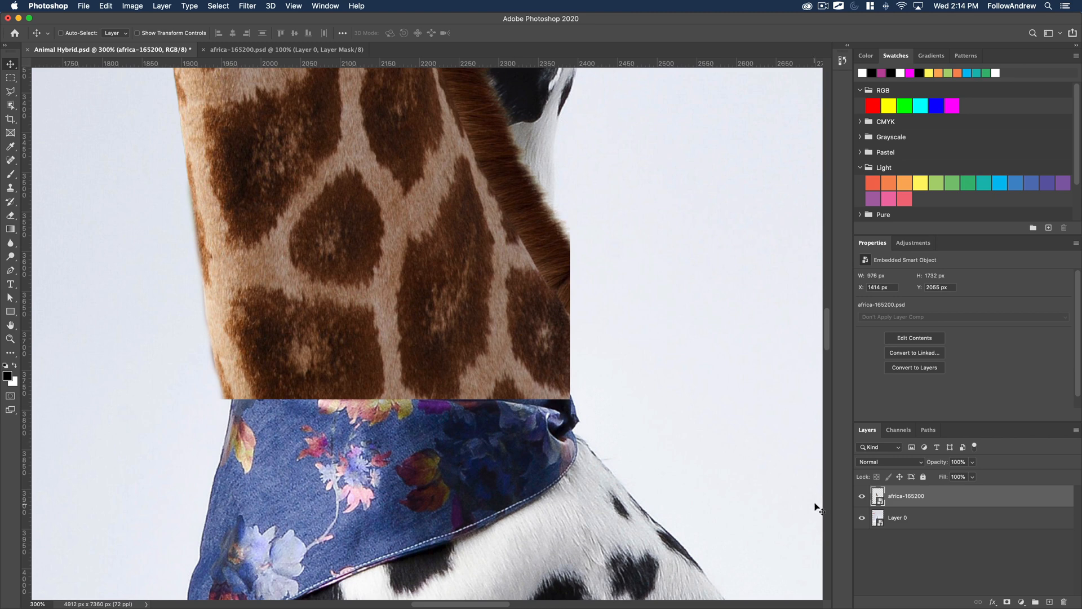
pyautogui.keyDown('alt'); pyautogui.click(567, 387); pyautogui.keyUp('alt')
pyautogui.keyDown('alt'); pyautogui.click(567, 388); pyautogui.keyUp('alt')
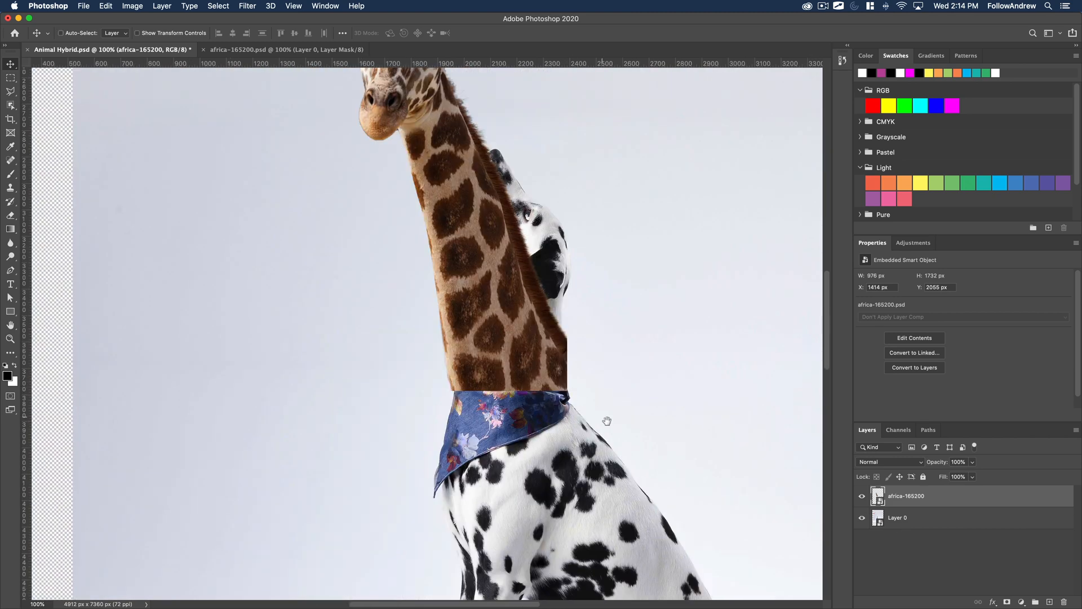
pyautogui.moveTo(614, 435); pyautogui.dragTo(526, 431)
pyautogui.moveTo(440, 371); pyautogui.dragTo(463, 387)
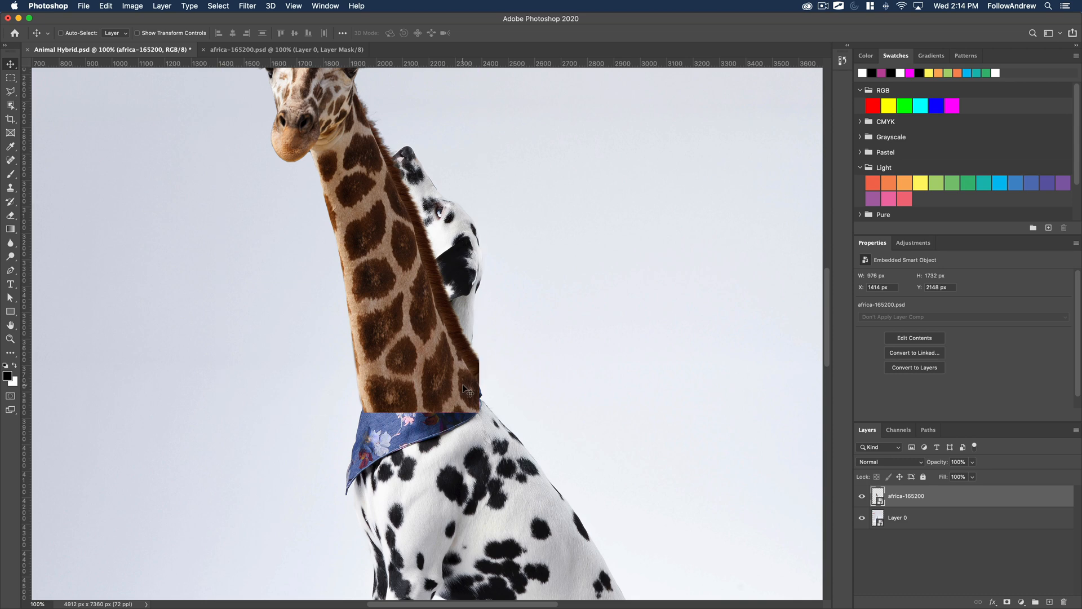
# Deselect the giraffe layer and hide it to expose the dalmatian's whole bandana.
pyautogui.moveTo(520, 237); pyautogui.dragTo(514, 326)
pyautogui.keyDown('alt'); pyautogui.click(531, 354); pyautogui.keyUp('alt')
pyautogui.keyDown('alt'); pyautogui.click(531, 354); pyautogui.keyUp('alt')
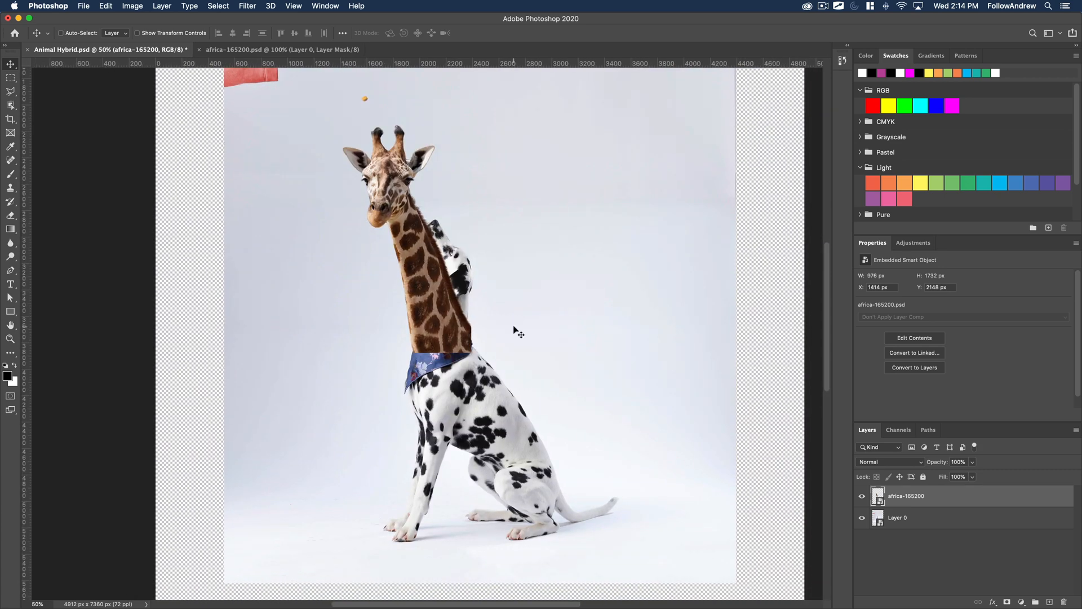
pyautogui.press('z')
pyautogui.click(448, 351)
pyautogui.click(449, 367)
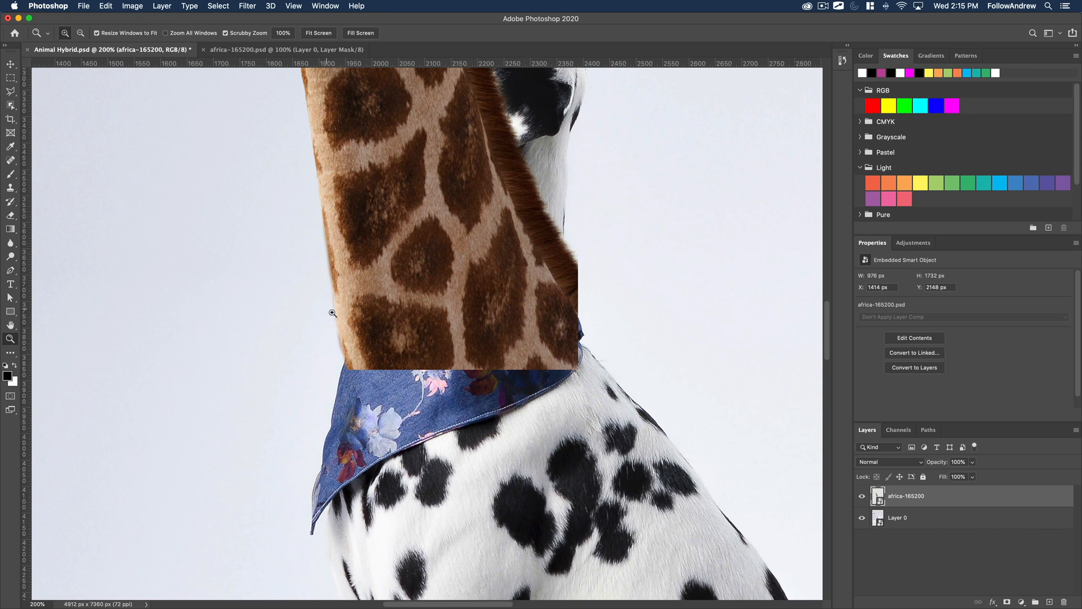
pyautogui.scroll(4, 423, 241)
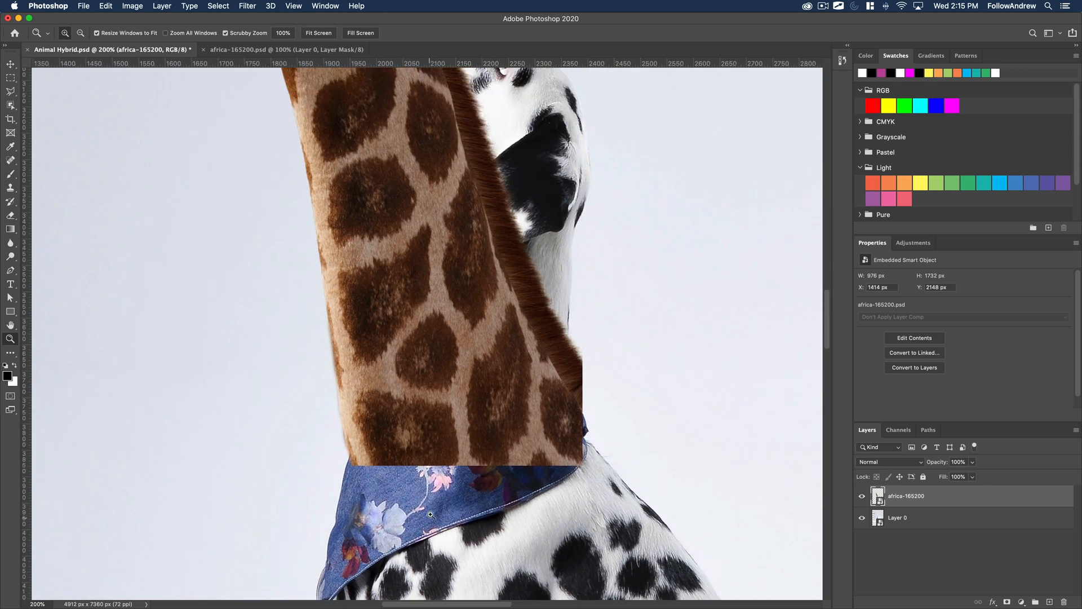
pyautogui.click(910, 559)
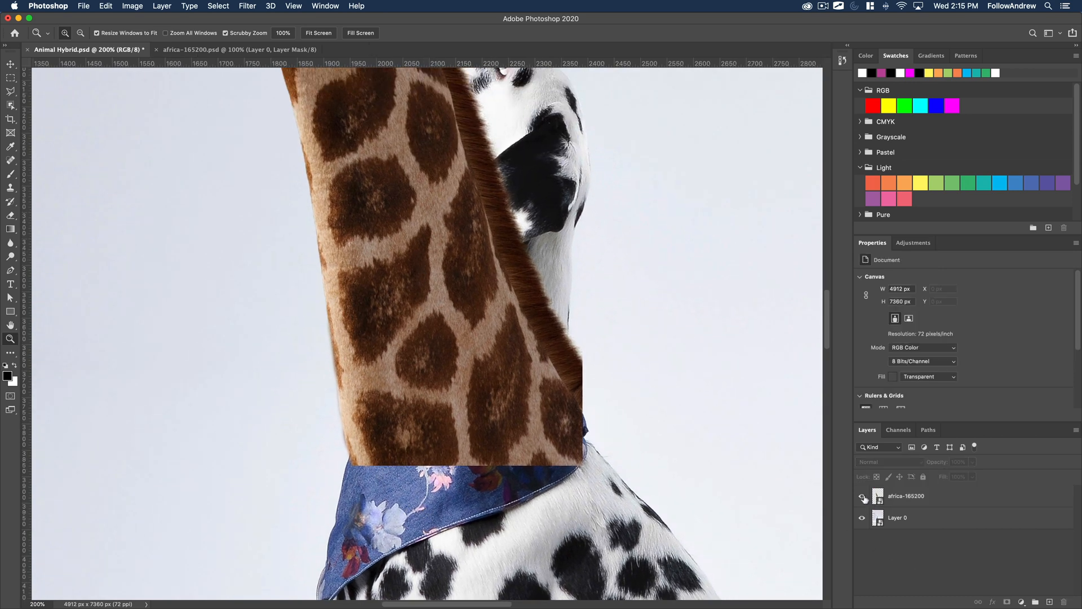
pyautogui.click(863, 497)
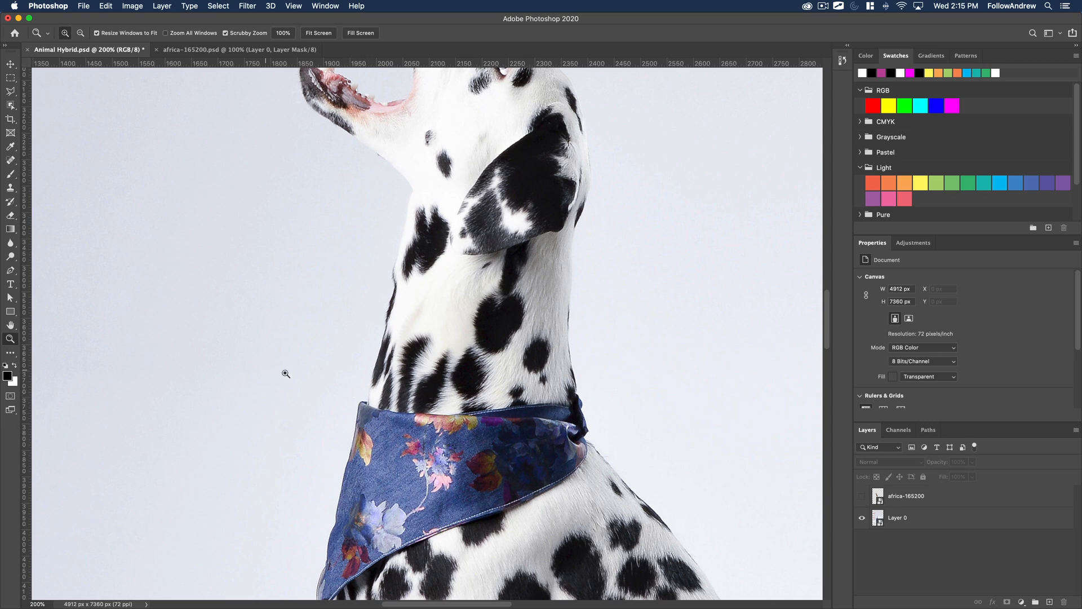
# Activate the Quick Selection tool on Layer 0, make trial selections of the bandana, and clear them.
pyautogui.click(10, 106)
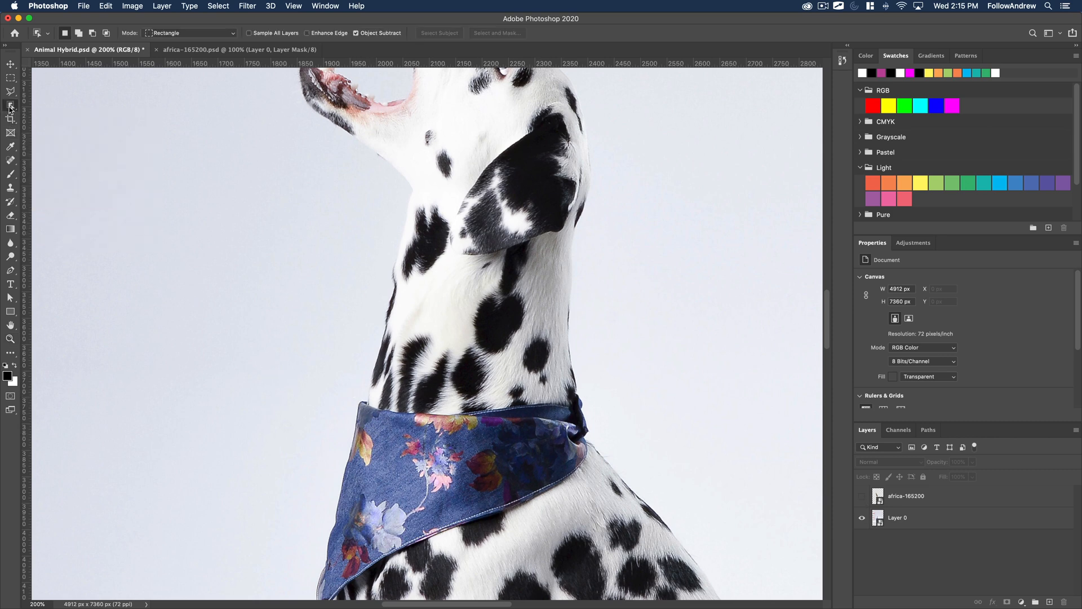
pyautogui.click(47, 114)
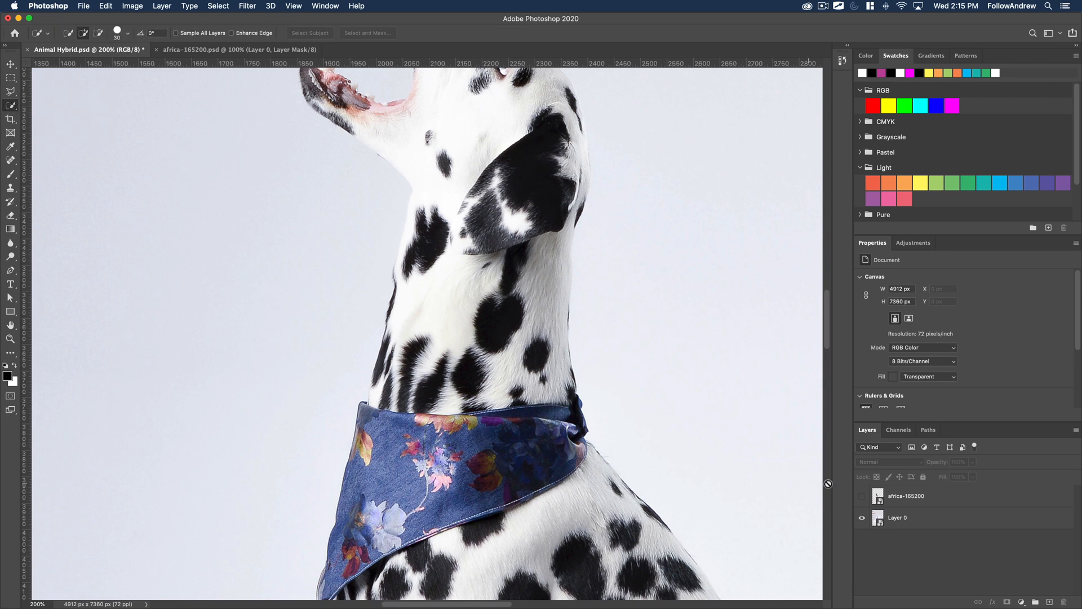
pyautogui.click(890, 521)
pyautogui.moveTo(361, 502)
pyautogui.mouseDown()
pyautogui.moveTo(401, 545)
pyautogui.moveTo(525, 466)
pyautogui.mouseUp()
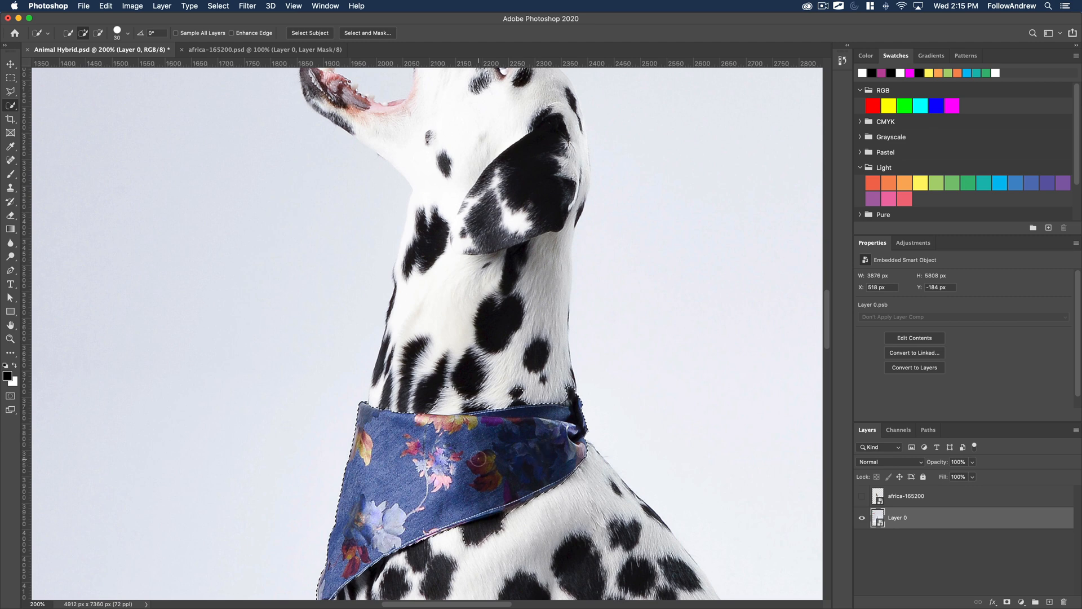
pyautogui.press('super+d')
pyautogui.moveTo(398, 449); pyautogui.dragTo(478, 465)
pyautogui.press('super+d')
# Reduce the Quick Selection brush to 15 px, reselect the bandana, and subtract the neck fur along its upper edge.
pyautogui.press('[')
pyautogui.press('[')
pyautogui.press('[')
pyautogui.moveTo(496, 457); pyautogui.dragTo(430, 474)
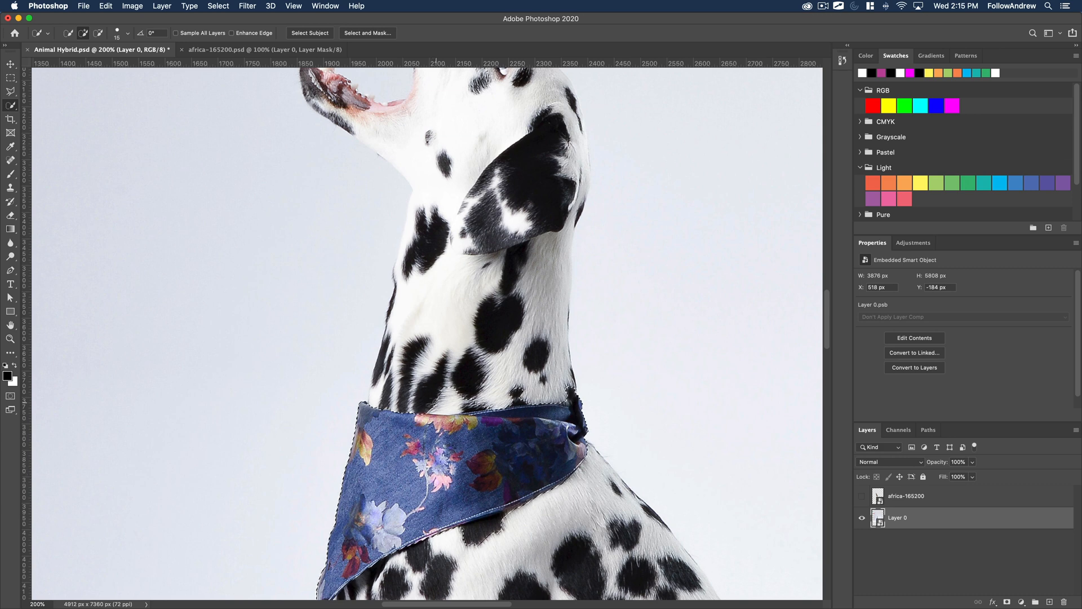
pyautogui.press('alt')
pyautogui.moveTo(428, 398); pyautogui.dragTo(575, 397)
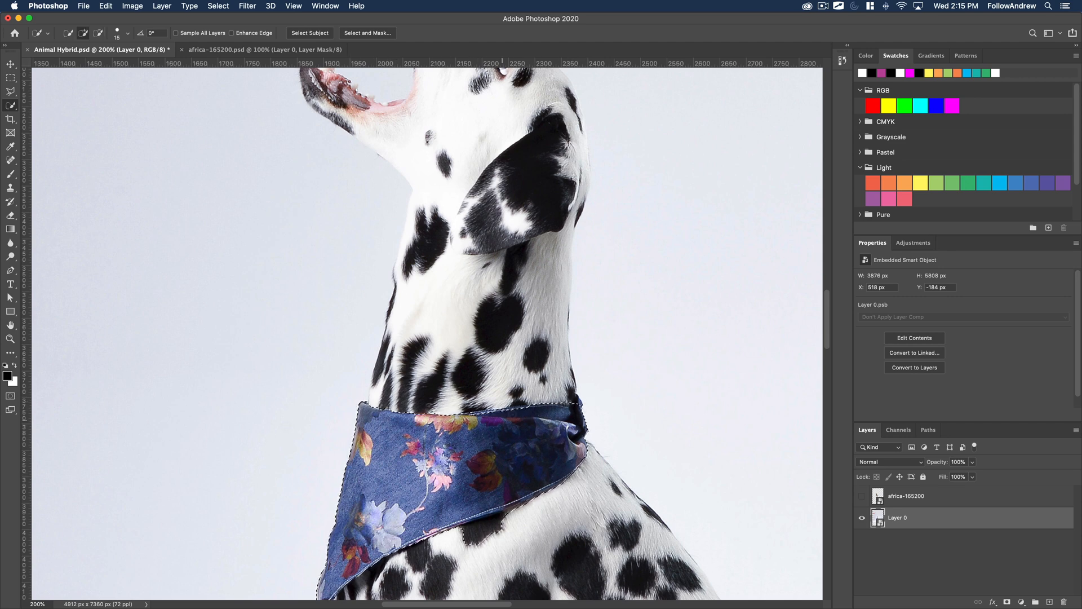
# Restore the bandana selection and turn it into a Quick Mask.
pyautogui.press('super+d')
pyautogui.press('z')
pyautogui.click(470, 424)
pyautogui.click(469, 424)
pyautogui.click(469, 424)
pyautogui.moveTo(472, 432); pyautogui.dragTo(473, 357)
pyautogui.press('super+shift+d')
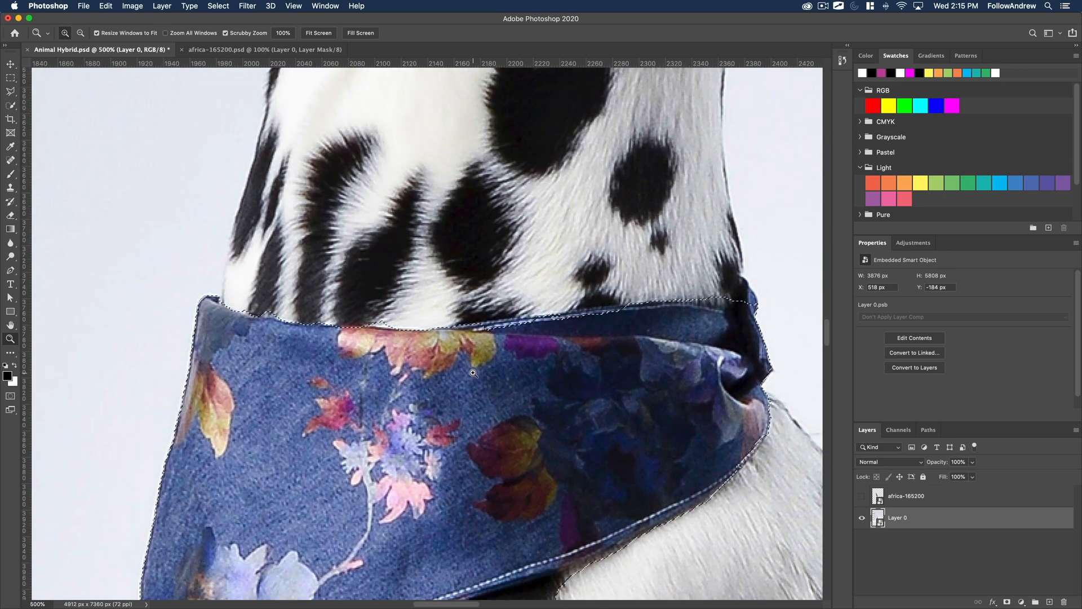
pyautogui.click(10, 397)
# Refine the Quick Mask along the bandana's upper edge with a 20 px brush, masking neck fur in black and including fabric in white.
pyautogui.press('b')
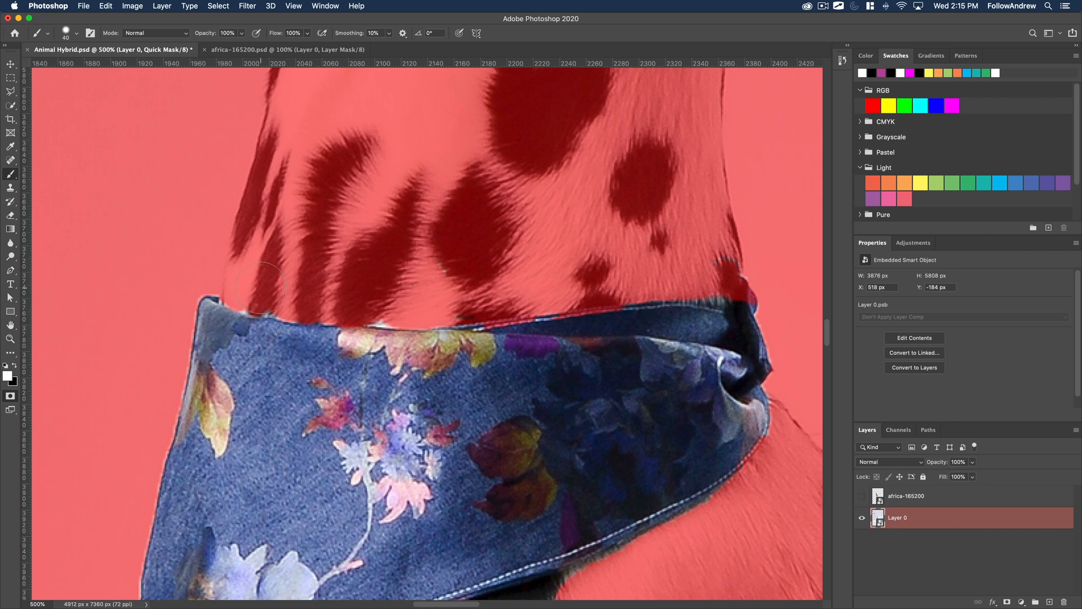
pyautogui.moveTo(261, 288); pyautogui.dragTo(316, 288)
pyautogui.press('super+z')
pyautogui.press('x')
pyautogui.press('[')
pyautogui.moveTo(252, 302); pyautogui.dragTo(391, 314)
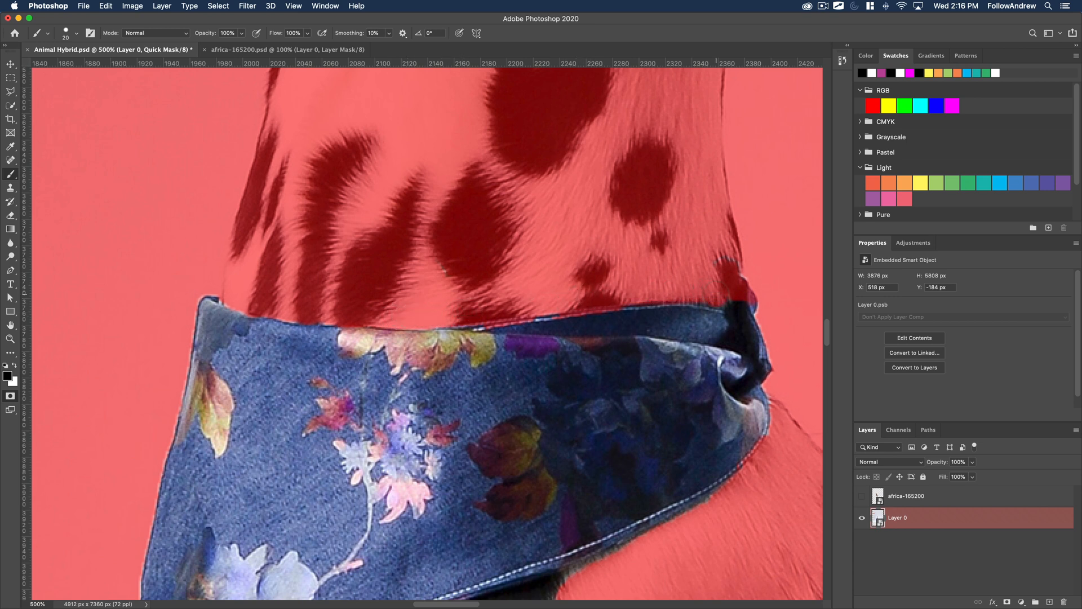
pyautogui.press('x')
pyautogui.moveTo(657, 318); pyautogui.dragTo(560, 330)
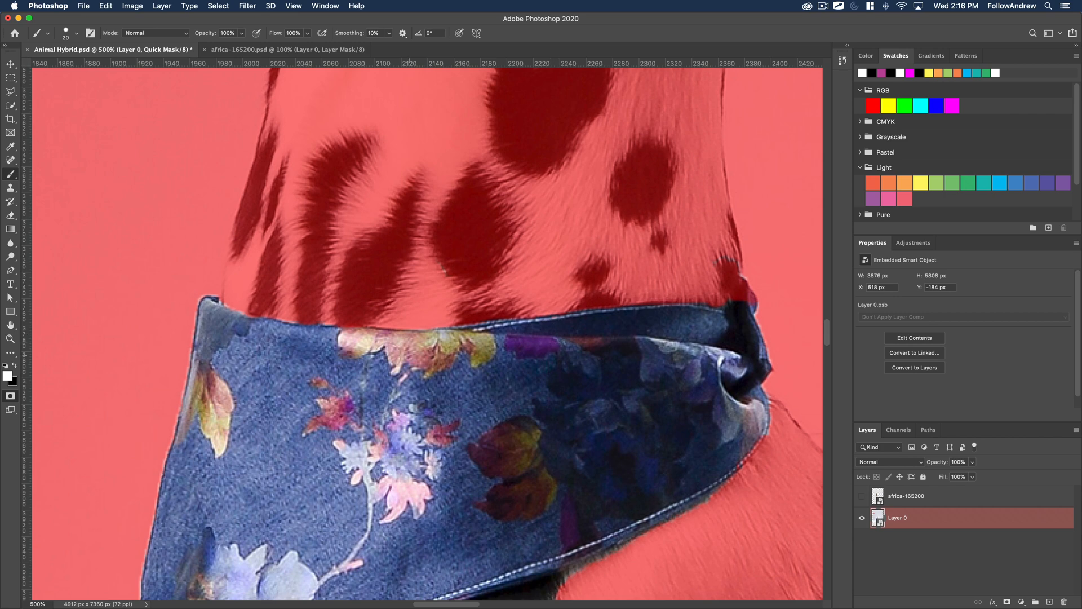
# Examine the Quick Mask closely along the bandana's upper edge and front corner.
pyautogui.press('z')
pyautogui.click(338, 339)
pyautogui.click(339, 339)
pyautogui.click(338, 338)
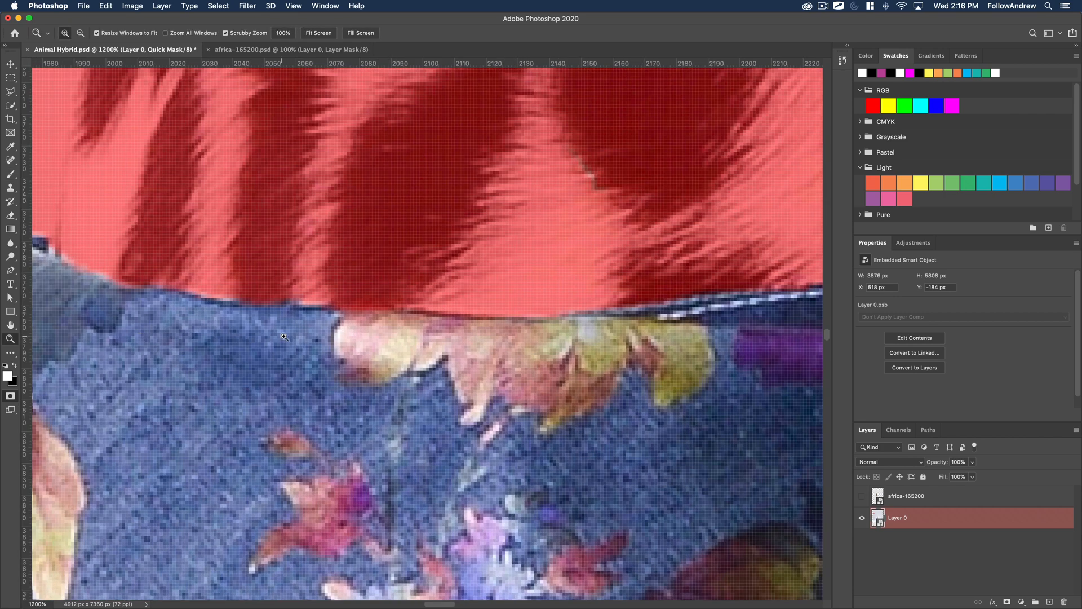
pyautogui.press('b')
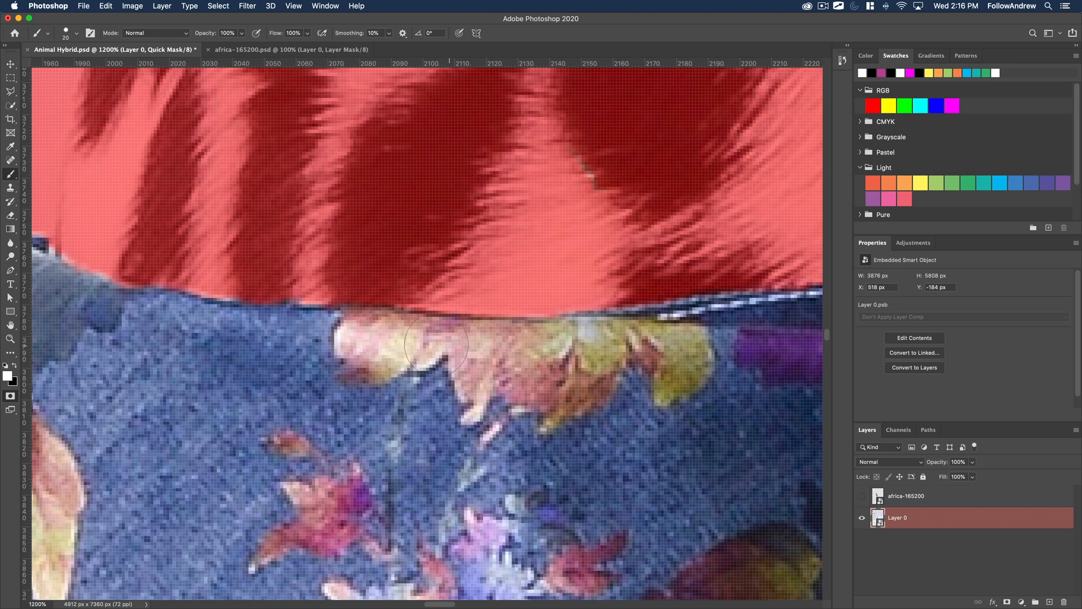
pyautogui.moveTo(214, 390); pyautogui.dragTo(519, 409)
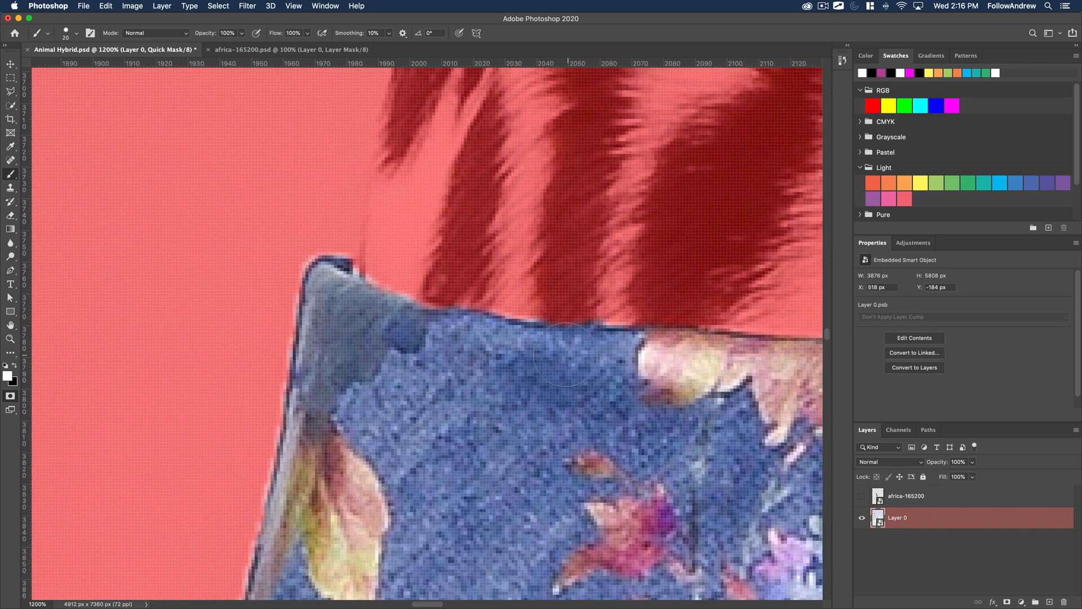
pyautogui.keyDown('alt'); pyautogui.click(519, 389); pyautogui.keyUp('alt')
pyautogui.keyDown('alt'); pyautogui.click(521, 390); pyautogui.keyUp('alt')
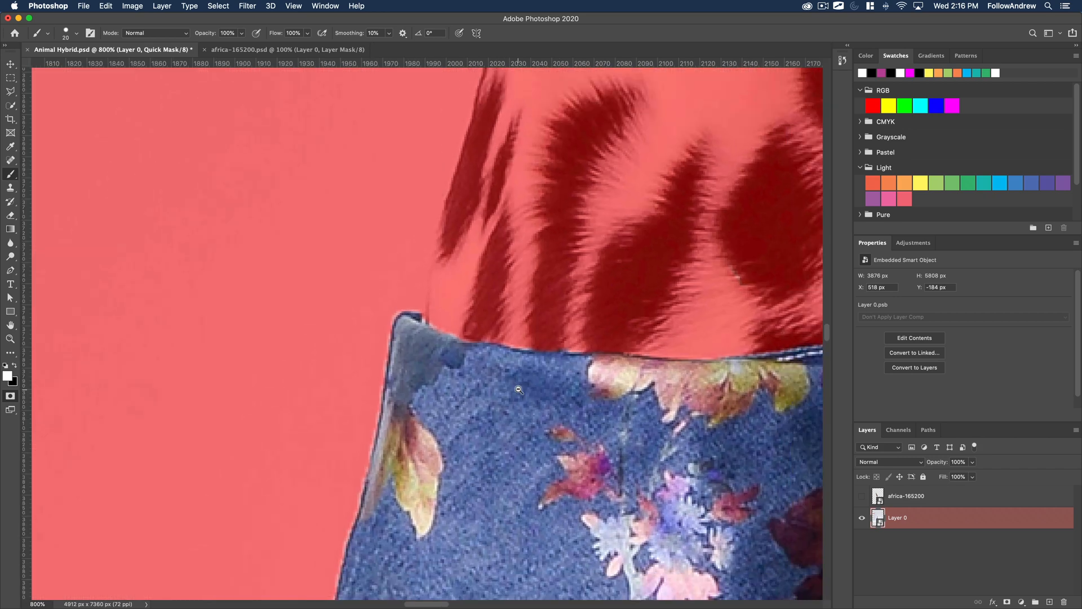
pyautogui.keyDown('alt'); pyautogui.click(531, 395); pyautogui.keyUp('alt')
pyautogui.keyDown('alt'); pyautogui.click(569, 410); pyautogui.keyUp('alt')
pyautogui.keyDown('alt'); pyautogui.click(569, 411); pyautogui.keyUp('alt')
pyautogui.keyDown('alt'); pyautogui.click(593, 415); pyautogui.keyUp('alt')
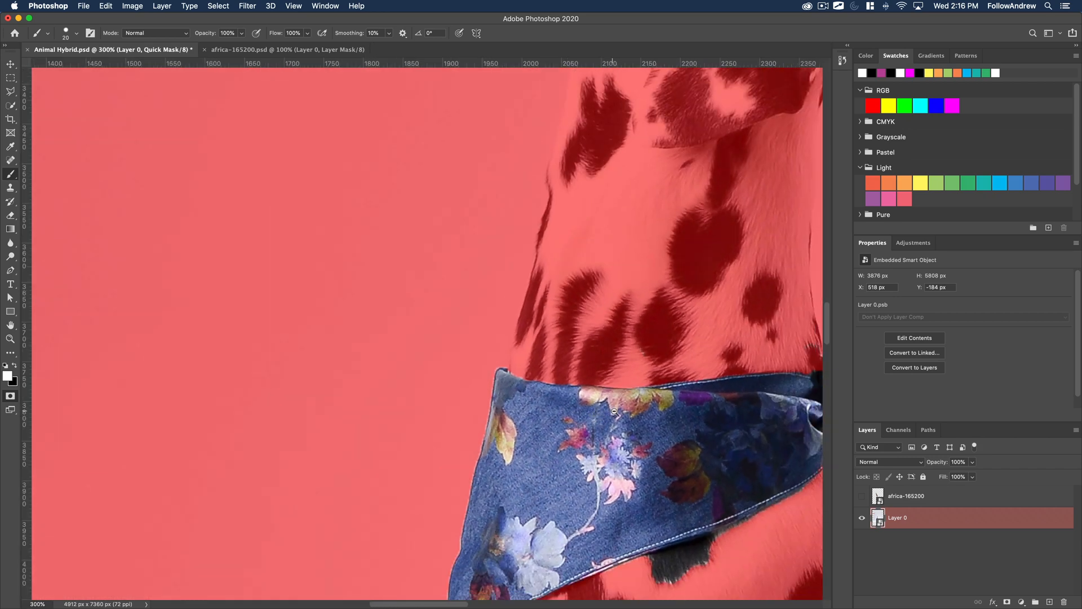
pyautogui.keyDown('alt'); pyautogui.click(656, 430); pyautogui.keyUp('alt')
# Paint the bandana's knot at the back of the neck into the Quick Mask in white, reducing the brush size for its edge.
pyautogui.press('x')
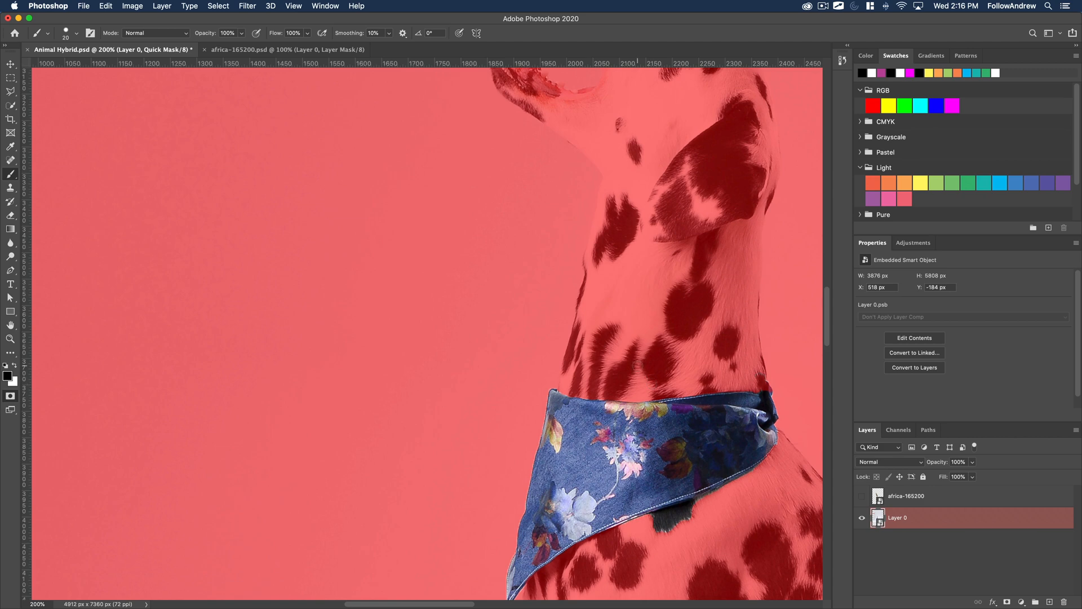
pyautogui.moveTo(694, 444); pyautogui.dragTo(435, 430)
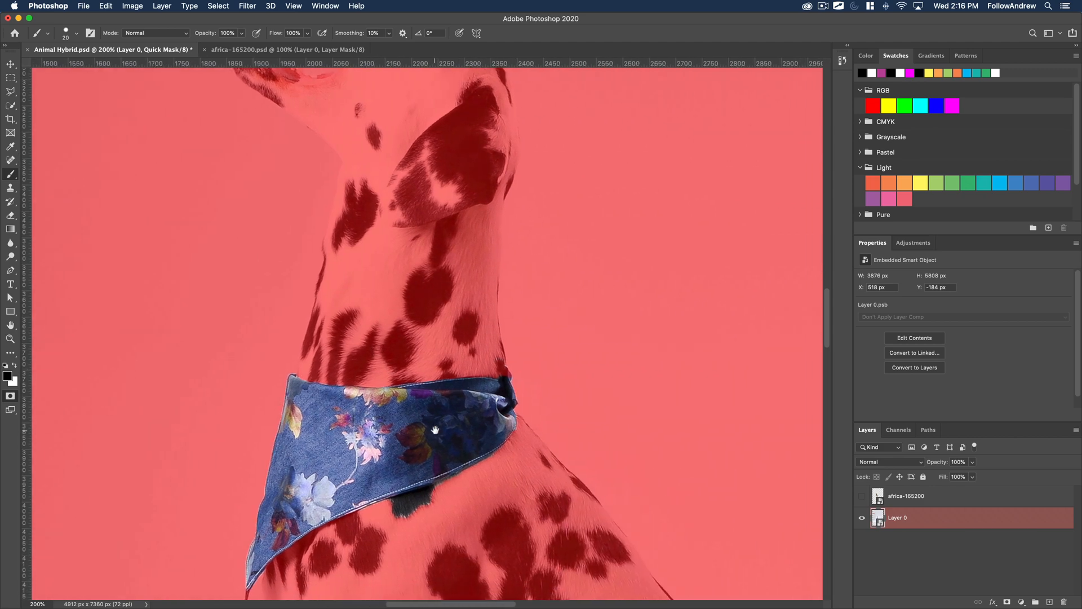
pyautogui.keyDown('super'); pyautogui.click(520, 367); pyautogui.keyUp('super')
pyautogui.keyDown('super'); pyautogui.click(520, 367); pyautogui.keyUp('super')
pyautogui.keyDown('super'); pyautogui.click(521, 366); pyautogui.keyUp('super')
pyautogui.keyDown('super'); pyautogui.click(521, 366); pyautogui.keyUp('super')
pyautogui.keyDown('super'); pyautogui.click(521, 367); pyautogui.keyUp('super')
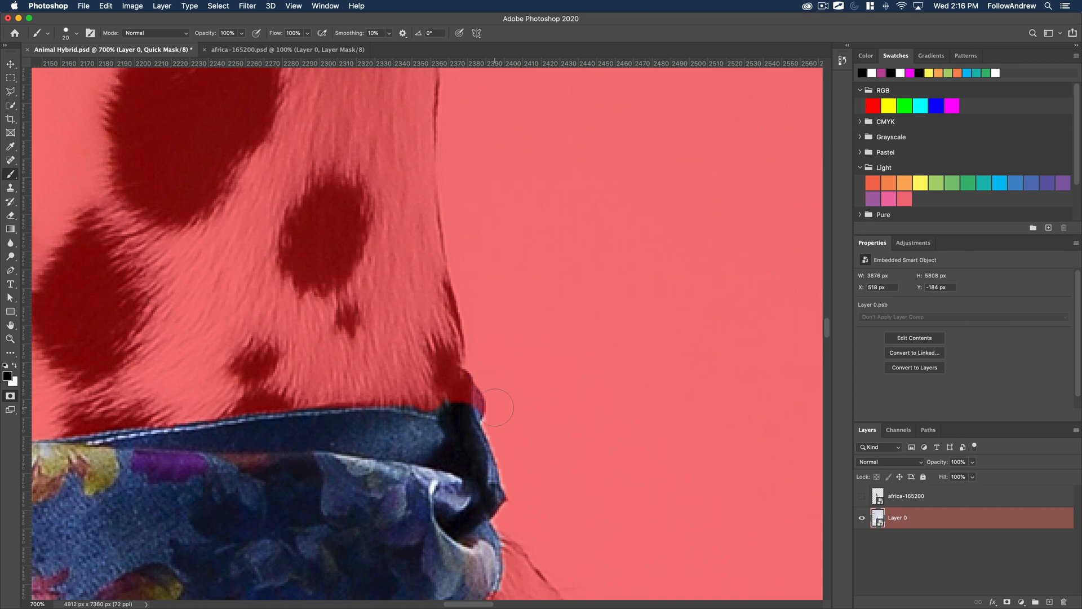
pyautogui.press('x')
pyautogui.moveTo(464, 421); pyautogui.dragTo(467, 383)
pyautogui.press('[')
pyautogui.press('[')
pyautogui.press('[')
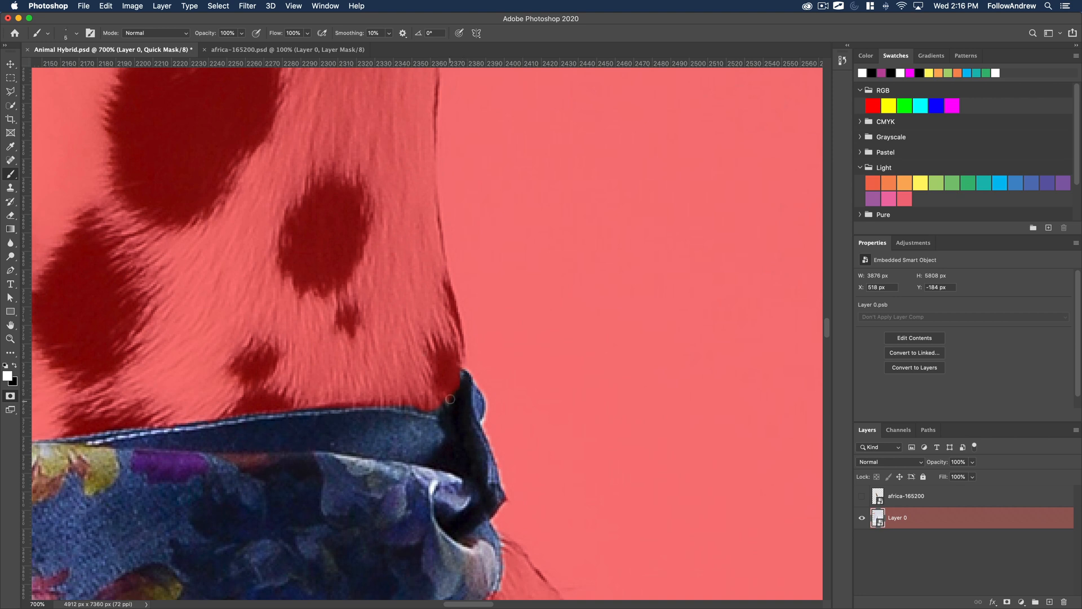
# Exit Quick Mask mode to load the bandana selection, and show the giraffe layer again.
pyautogui.press('x')
pyautogui.keyDown('alt'); pyautogui.click(336, 359); pyautogui.keyUp('alt')
pyautogui.keyDown('alt'); pyautogui.click(336, 358); pyautogui.keyUp('alt')
pyautogui.keyDown('alt'); pyautogui.click(336, 359); pyautogui.keyUp('alt')
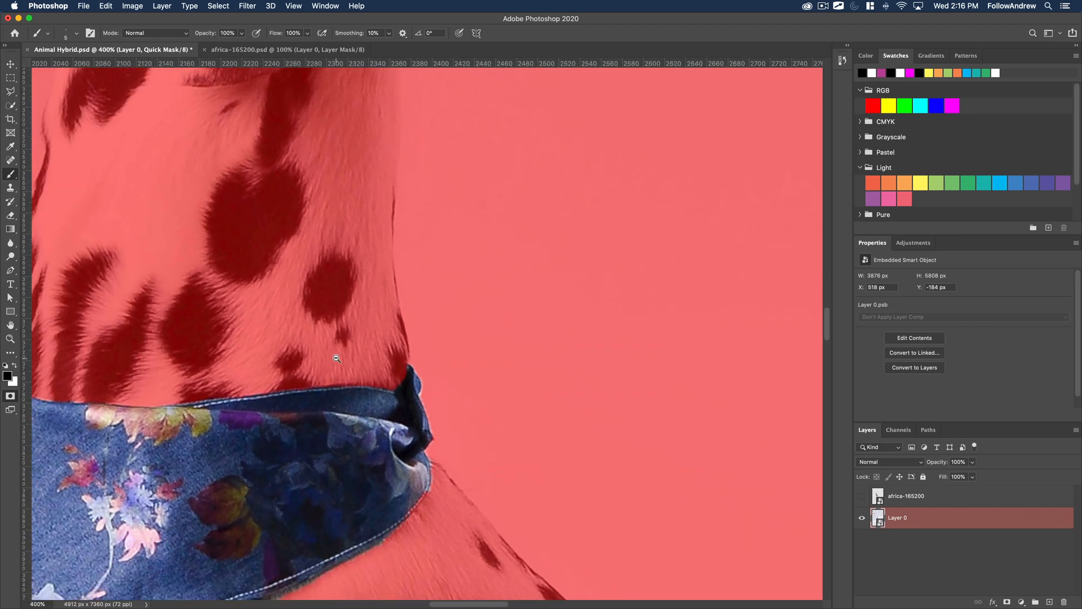
pyautogui.keyDown('alt'); pyautogui.click(336, 359); pyautogui.keyUp('alt')
pyautogui.keyDown('alt'); pyautogui.click(336, 359); pyautogui.keyUp('alt')
pyautogui.keyDown('alt'); pyautogui.click(271, 411); pyautogui.keyUp('alt')
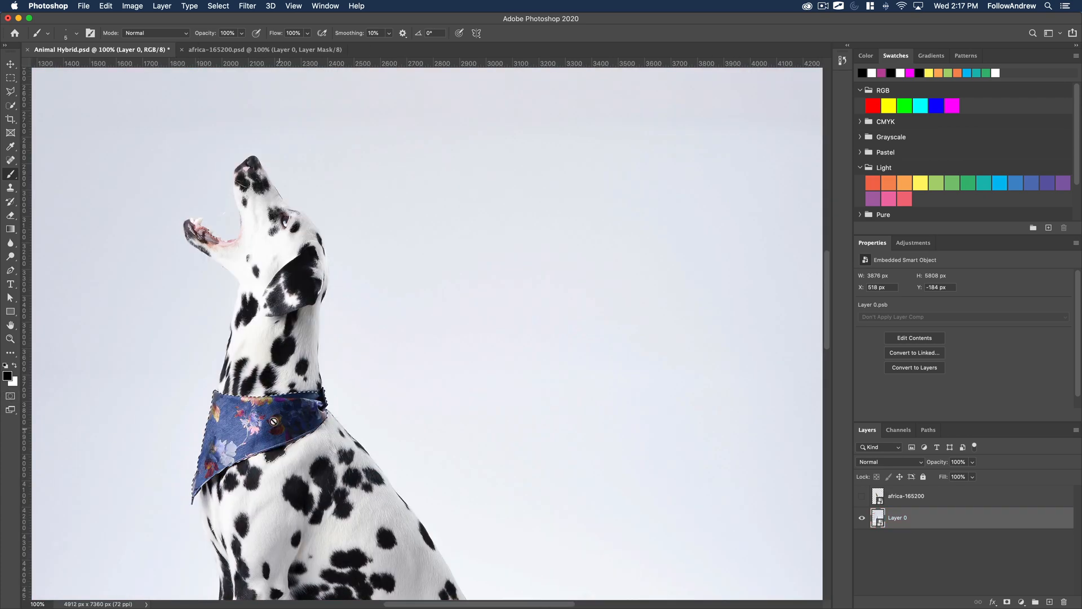
pyautogui.click(861, 497)
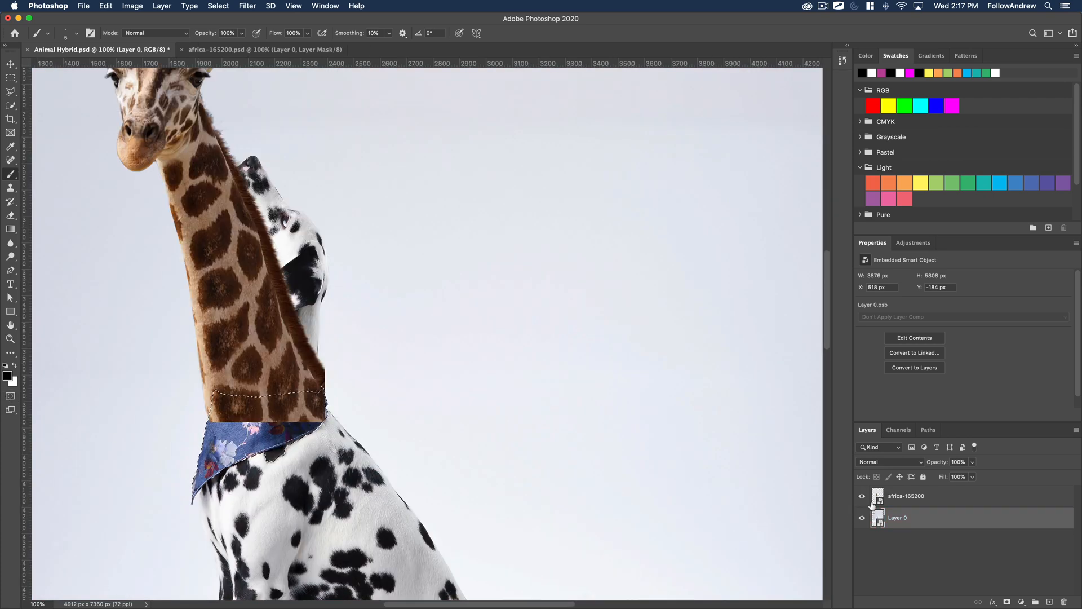
# Add a layer mask to the africa-165200 layer from the bandana selection and invert it, so the giraffe neck is hidden over the bandana.
pyautogui.click(896, 500)
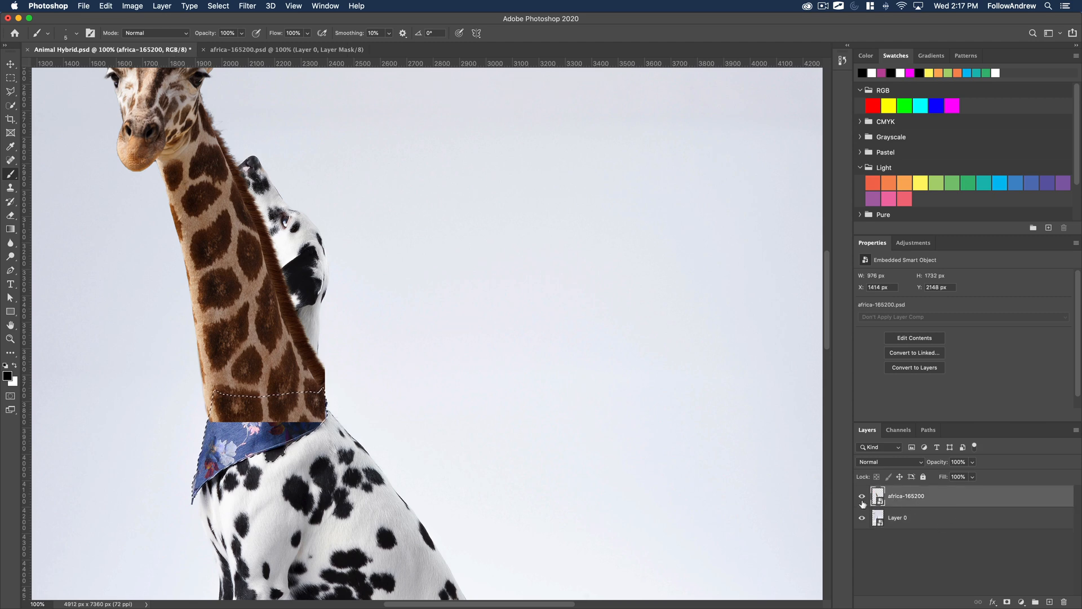
pyautogui.moveTo(552, 458); pyautogui.dragTo(648, 404)
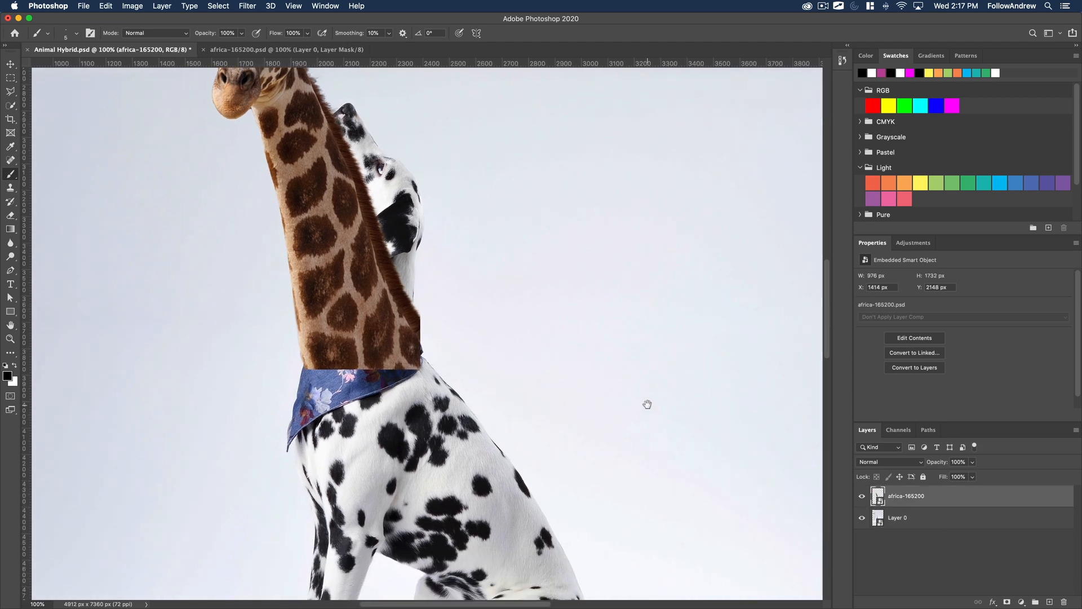
pyautogui.click(1008, 602)
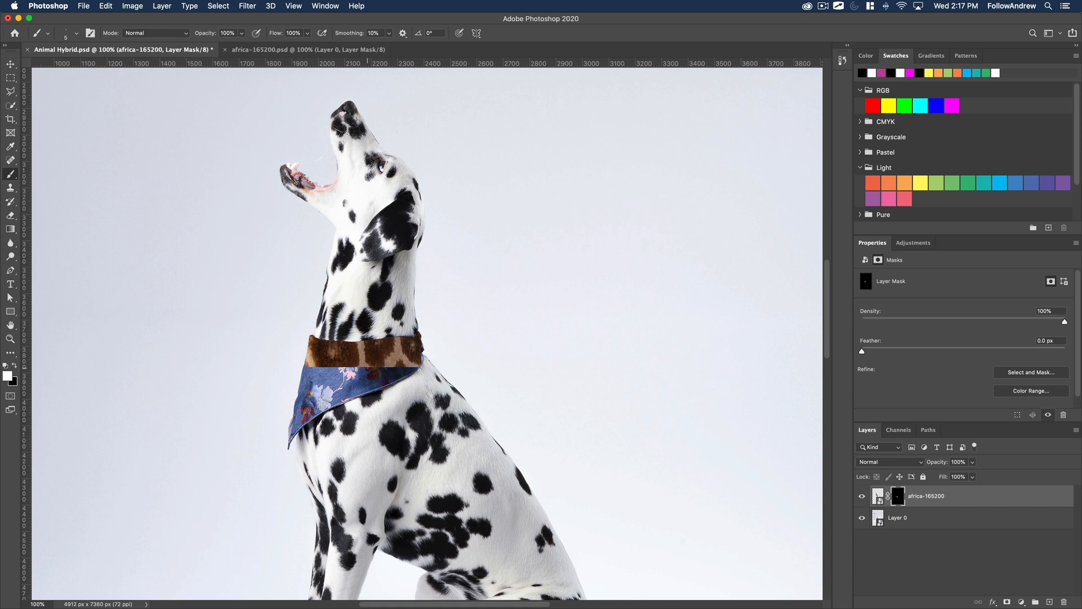
pyautogui.scroll(-2, 908, 377)
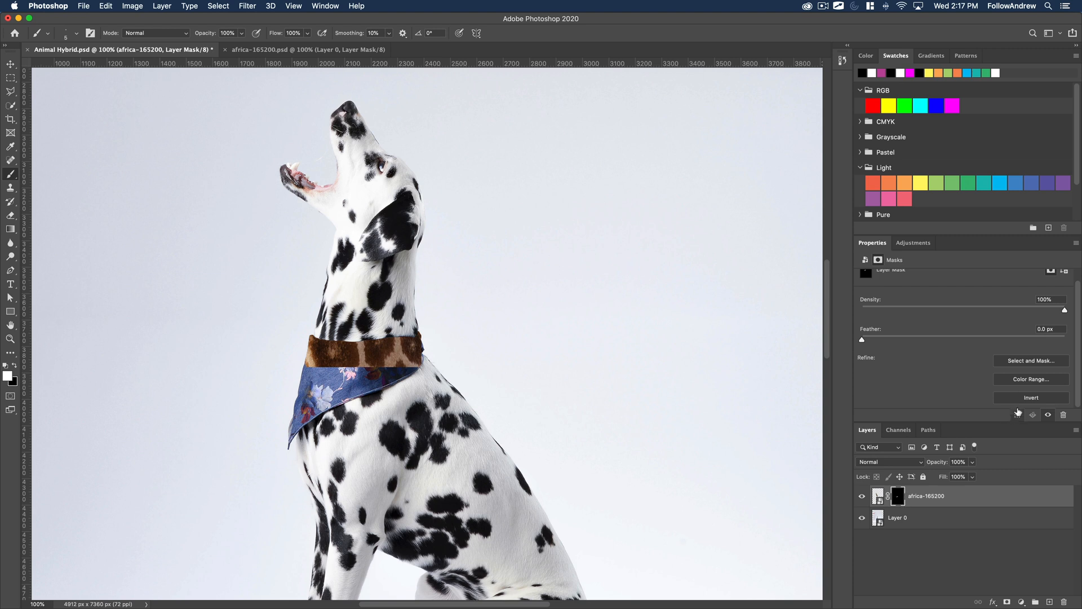
pyautogui.click(1019, 399)
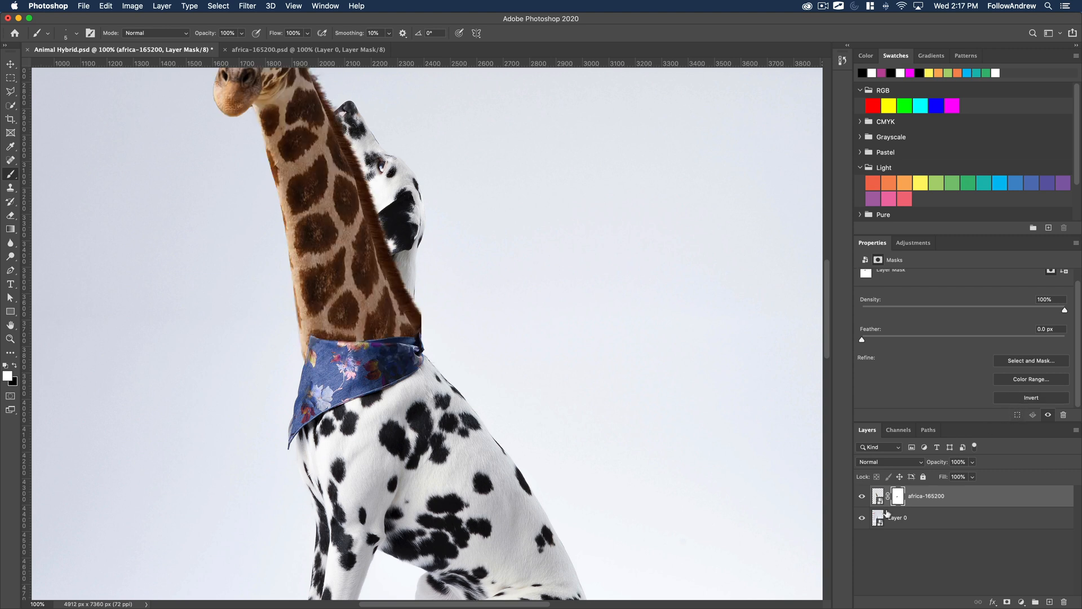
# Examine the masked join between the giraffe neck and the bandana, up close at the knot on the back of the neck.
pyautogui.moveTo(410, 314); pyautogui.dragTo(568, 422)
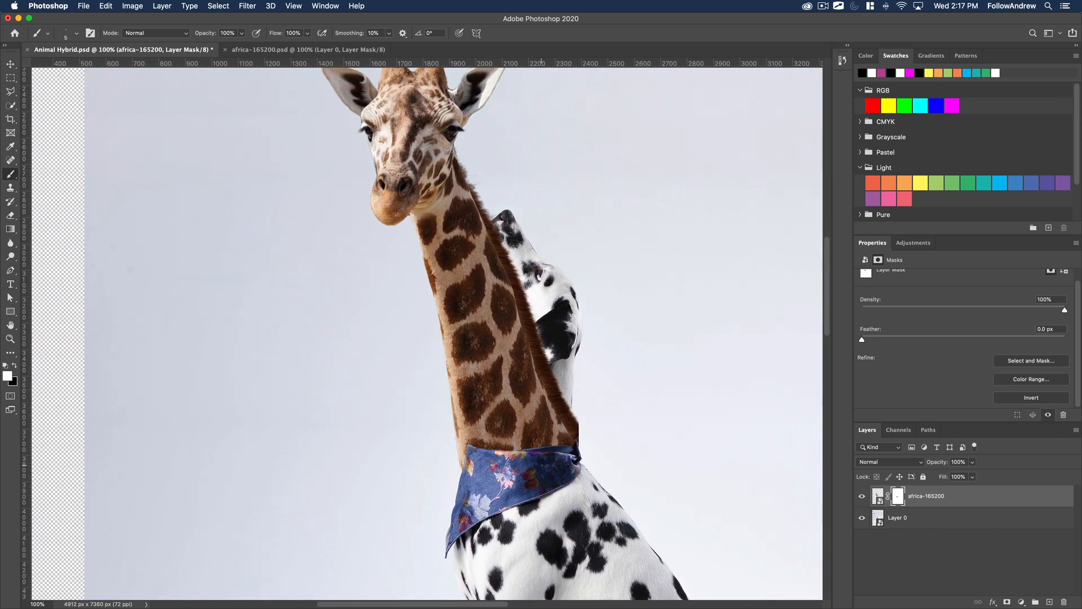
pyautogui.moveTo(551, 465); pyautogui.dragTo(436, 413)
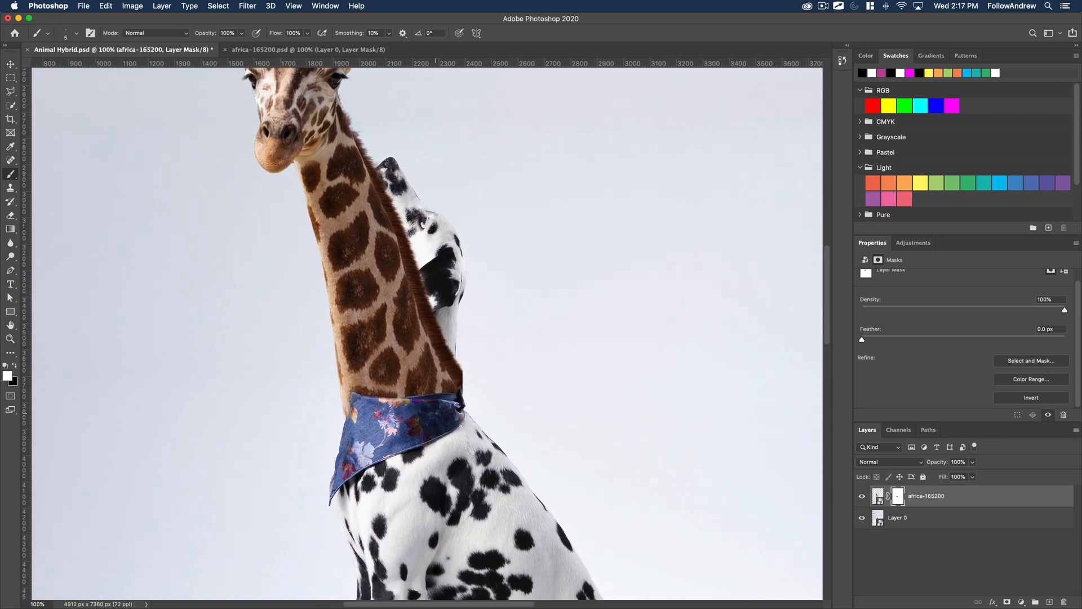
pyautogui.press('z')
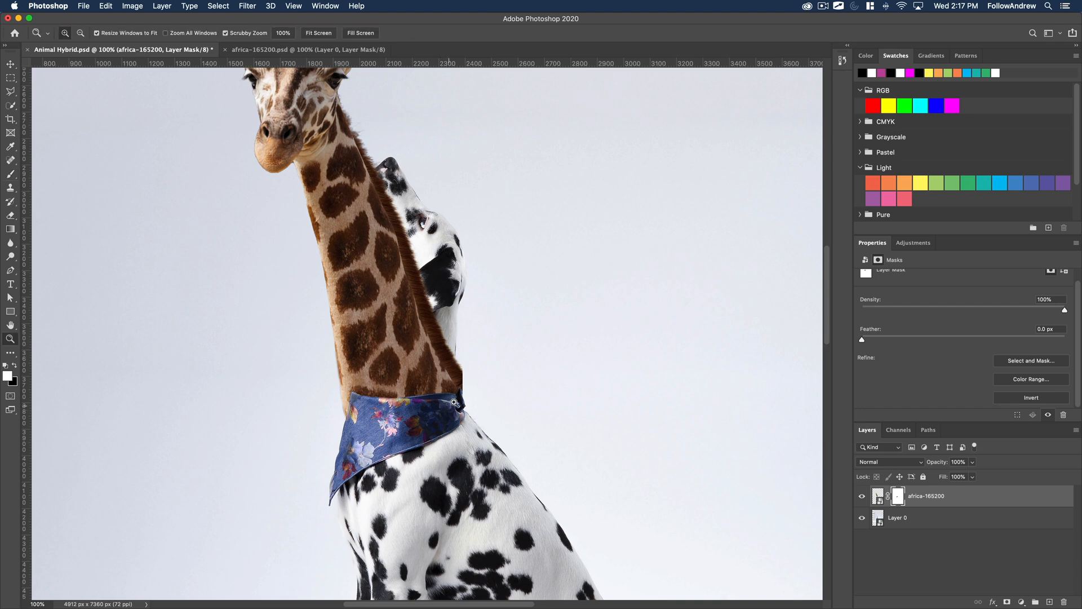
pyautogui.click(467, 384)
pyautogui.click(466, 383)
pyautogui.press('v')
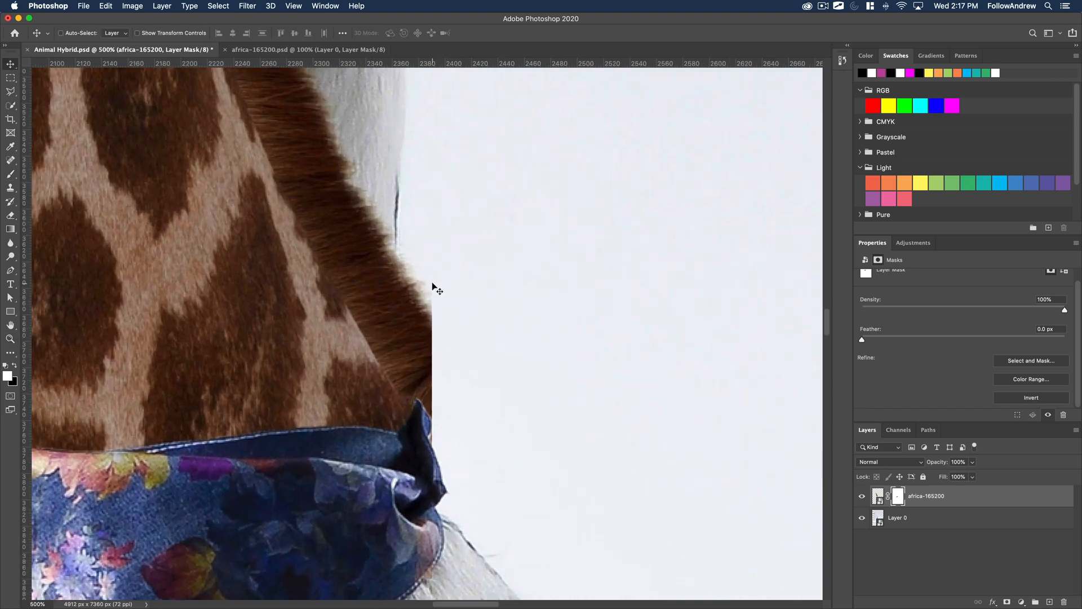
pyautogui.keyDown('alt'); pyautogui.keyDown('super'); pyautogui.click(347, 436); pyautogui.keyUp('super'); pyautogui.keyUp('alt')
pyautogui.keyDown('alt'); pyautogui.keyDown('super'); pyautogui.click(348, 436); pyautogui.keyUp('super'); pyautogui.keyUp('alt')
pyautogui.keyDown('alt'); pyautogui.keyDown('super'); pyautogui.click(347, 436); pyautogui.keyUp('super'); pyautogui.keyUp('alt')
pyautogui.keyDown('alt'); pyautogui.keyDown('super'); pyautogui.click(347, 437); pyautogui.keyUp('super'); pyautogui.keyUp('alt')
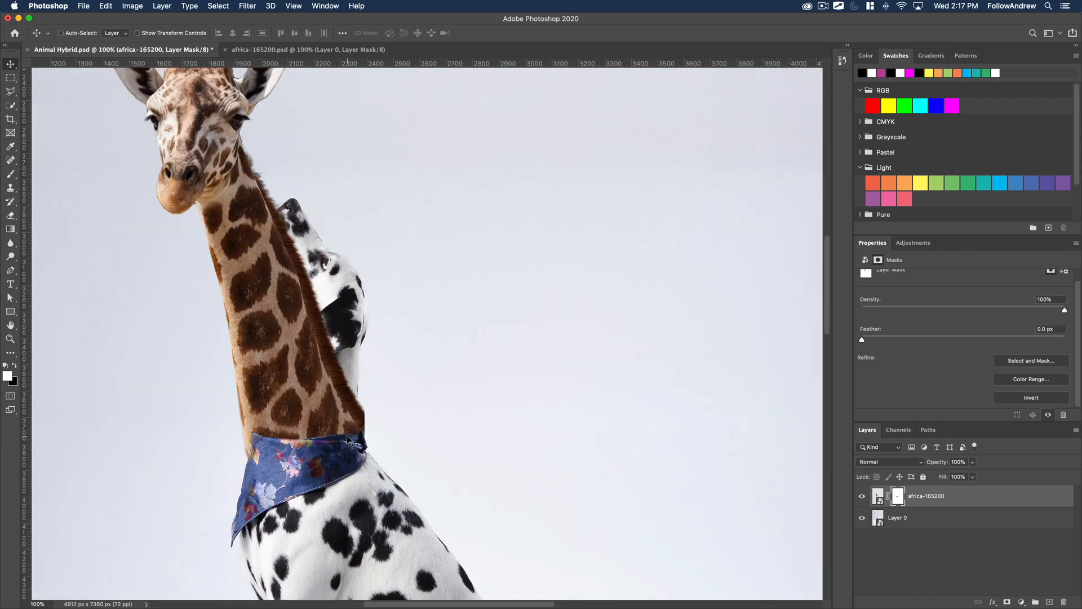
# Examine the front corner of the bandana, comparing the giraffe neck's front edge with the fabric's edge at several magnifications.
pyautogui.hscroll(-3, 348, 437)
pyautogui.press('z')
pyautogui.click(307, 432)
pyautogui.click(307, 432)
pyautogui.click(314, 443)
pyautogui.click(322, 454)
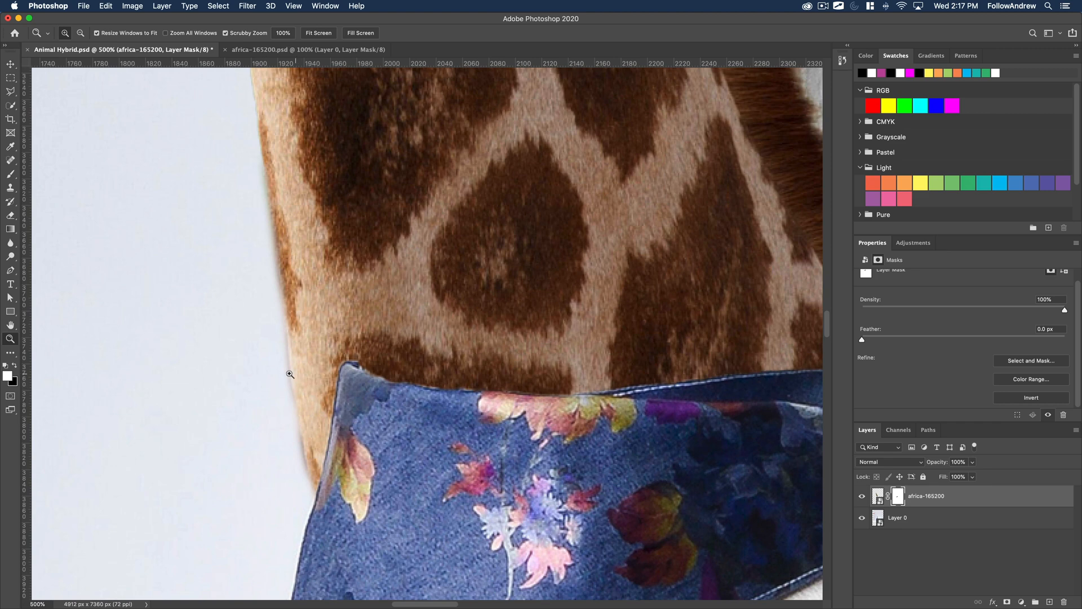
pyautogui.keyDown('alt'); pyautogui.click(369, 461); pyautogui.keyUp('alt')
pyautogui.keyDown('alt'); pyautogui.click(369, 460); pyautogui.keyUp('alt')
pyautogui.keyDown('alt'); pyautogui.click(369, 461); pyautogui.keyUp('alt')
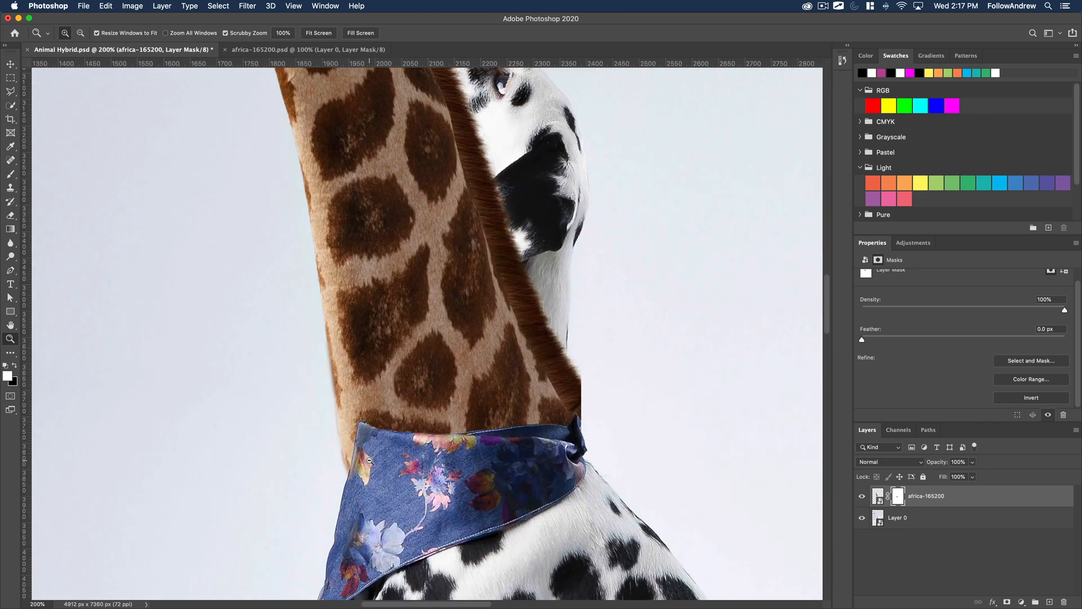
pyautogui.keyDown('alt'); pyautogui.click(369, 460); pyautogui.keyUp('alt')
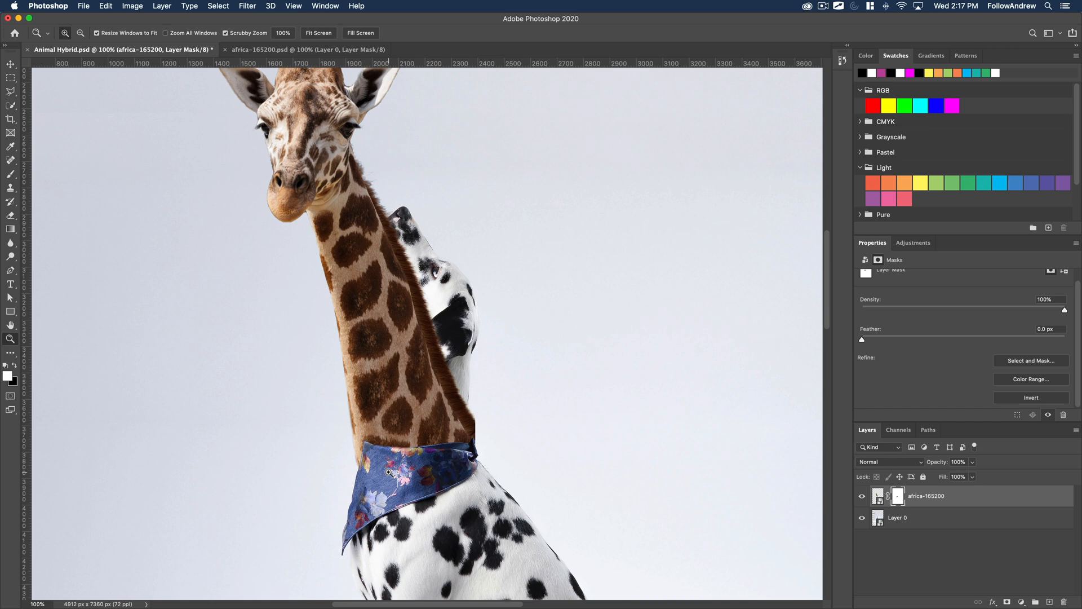
pyautogui.click(378, 469)
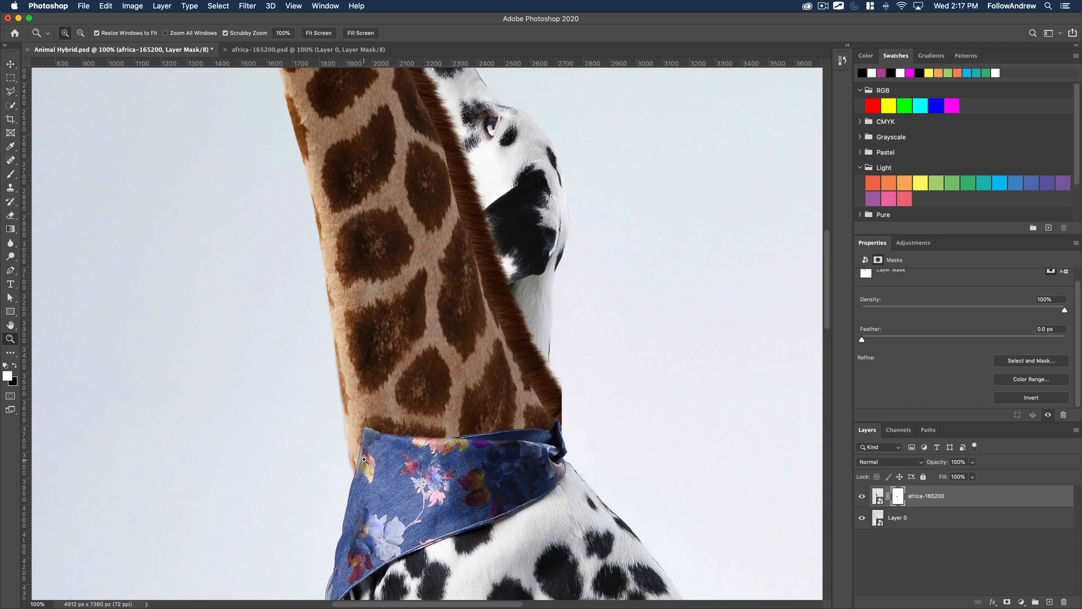
pyautogui.click(341, 350)
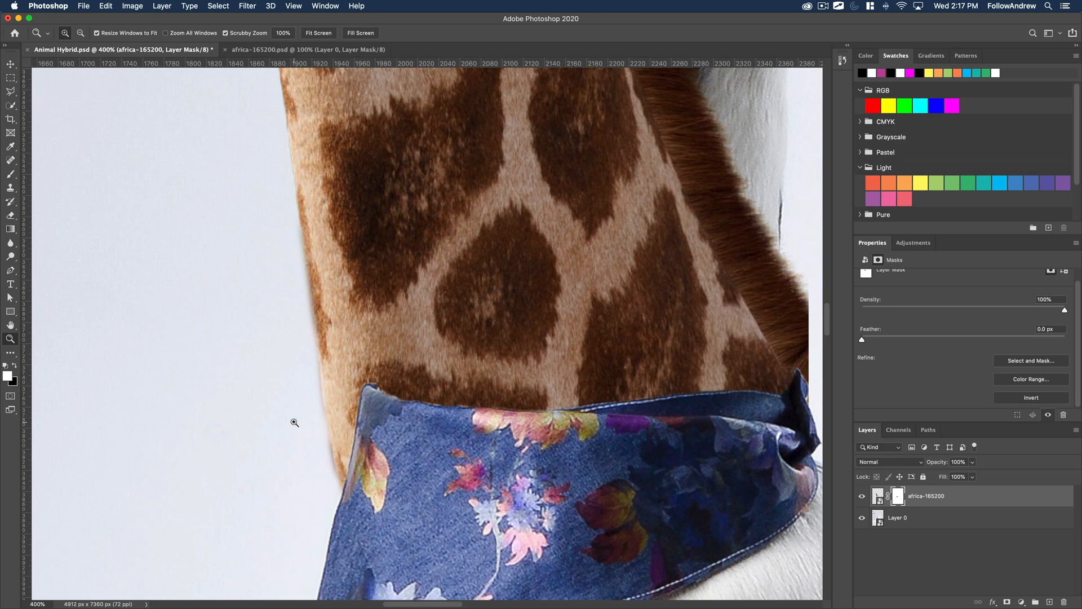
pyautogui.keyDown('alt'); pyautogui.click(414, 420); pyautogui.keyUp('alt')
pyautogui.keyDown('alt'); pyautogui.click(415, 416); pyautogui.keyUp('alt')
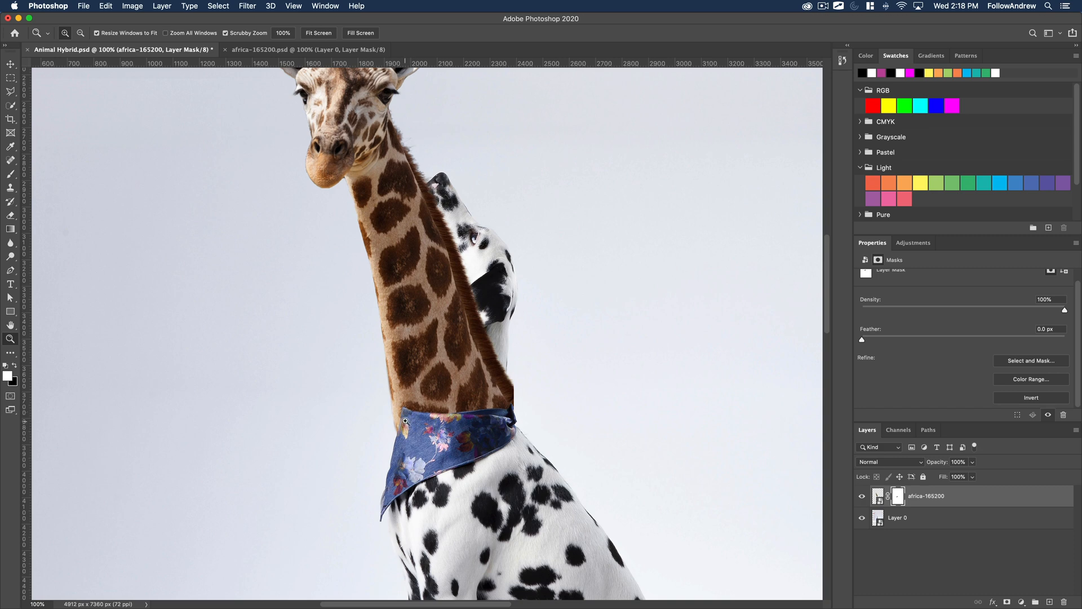
pyautogui.moveTo(407, 426); pyautogui.dragTo(553, 380)
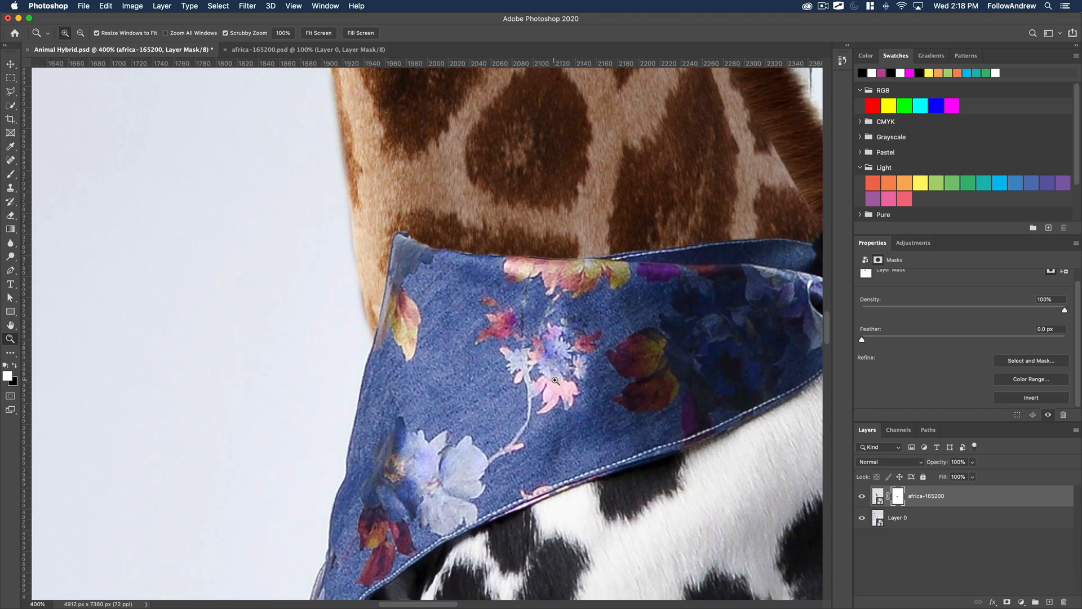
# Select the dalmatian layer, Layer 0, switch to the Lasso tool, and inspect the bandana up close.
pyautogui.click(881, 520)
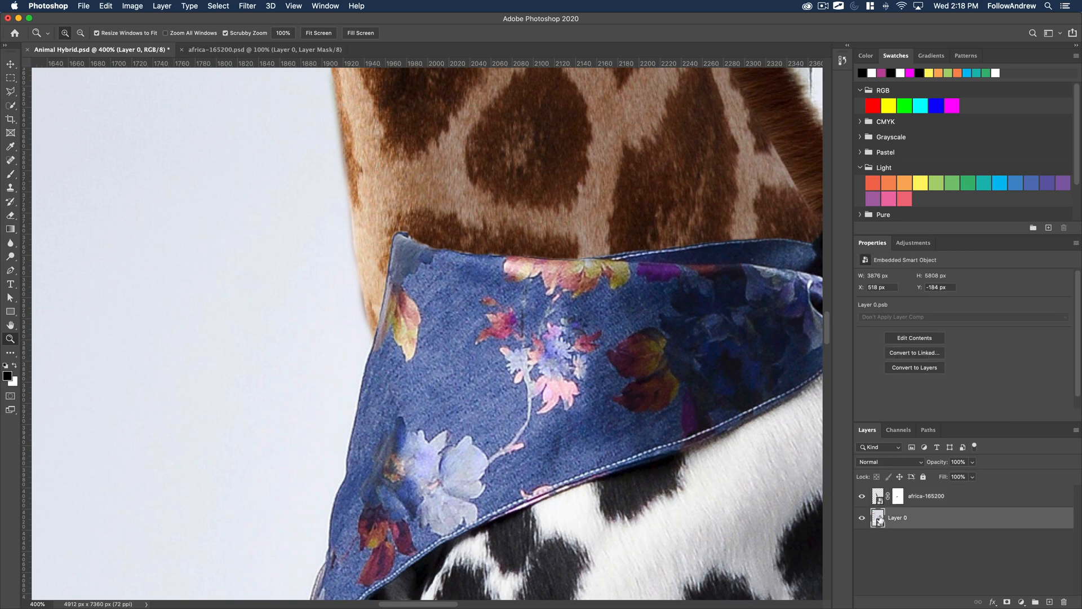
pyautogui.keyDown('alt'); pyautogui.click(555, 423); pyautogui.keyUp('alt')
pyautogui.keyDown('alt'); pyautogui.click(556, 423); pyautogui.keyUp('alt')
pyautogui.keyDown('alt'); pyautogui.click(556, 423); pyautogui.keyUp('alt')
pyautogui.moveTo(585, 435); pyautogui.dragTo(493, 404)
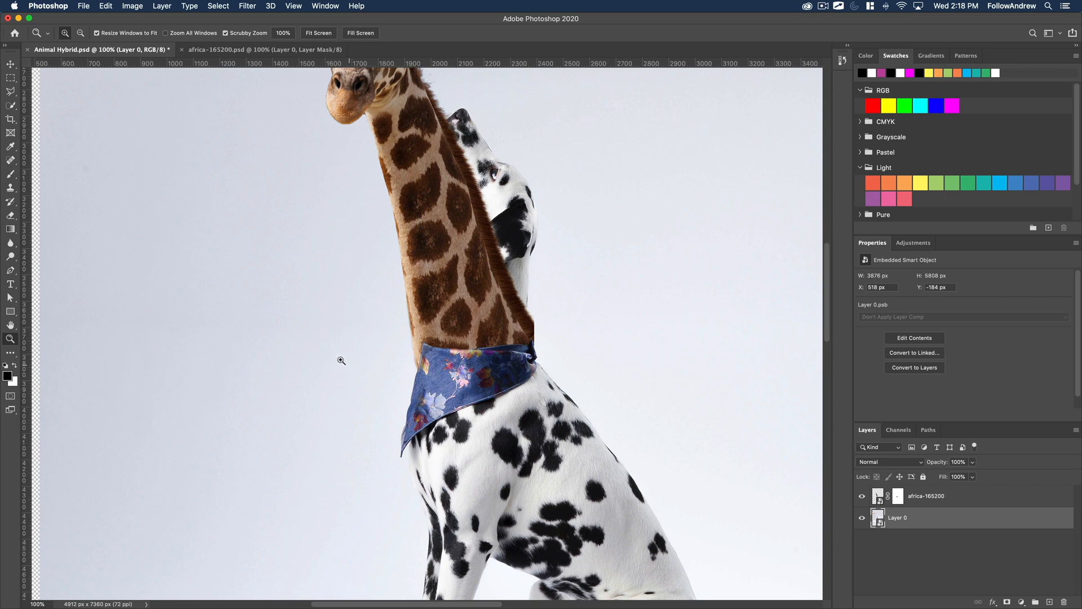
pyautogui.click(11, 92)
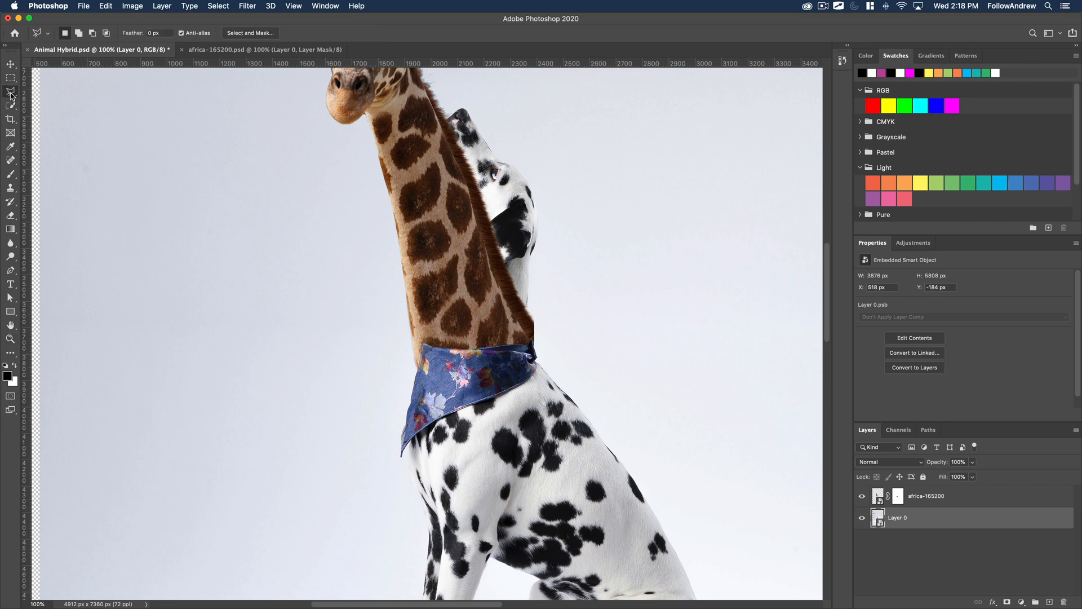
pyautogui.click(50, 88)
pyautogui.press('z')
pyautogui.click(470, 391)
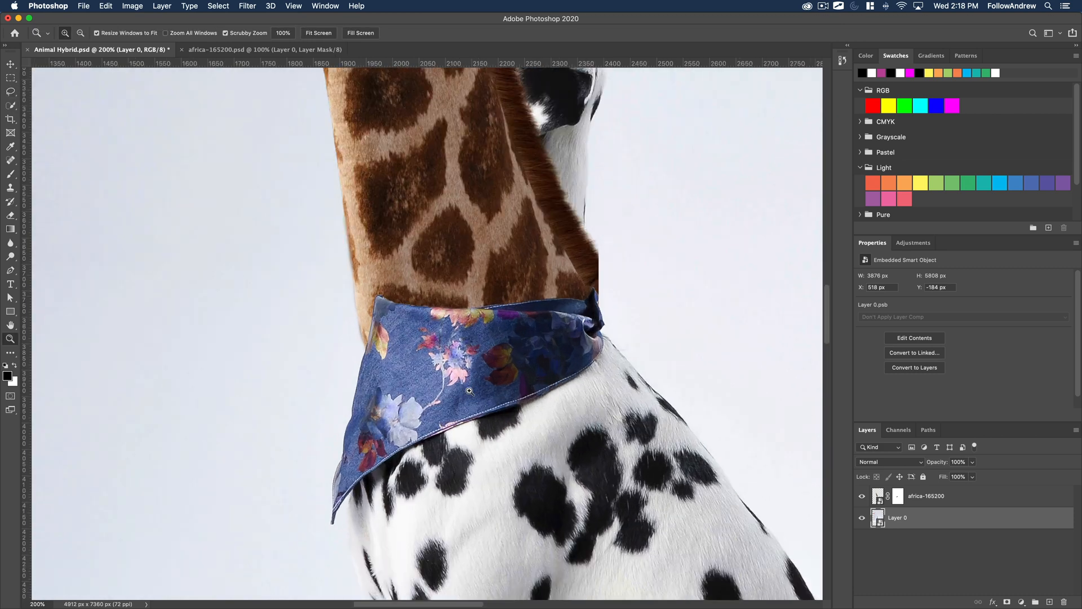
pyautogui.click(470, 391)
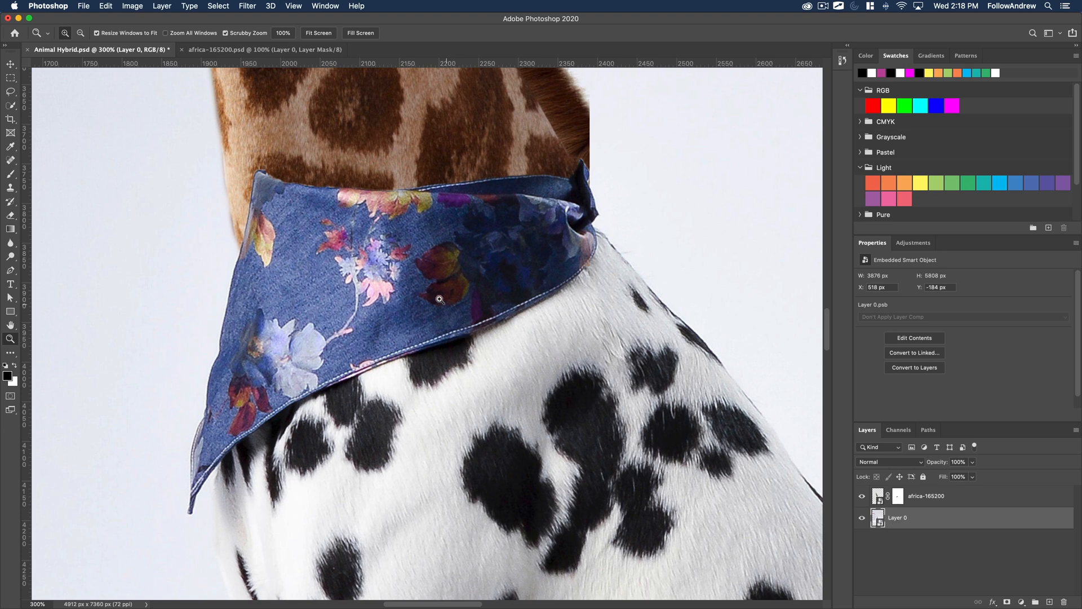
pyautogui.moveTo(391, 262); pyautogui.dragTo(401, 350)
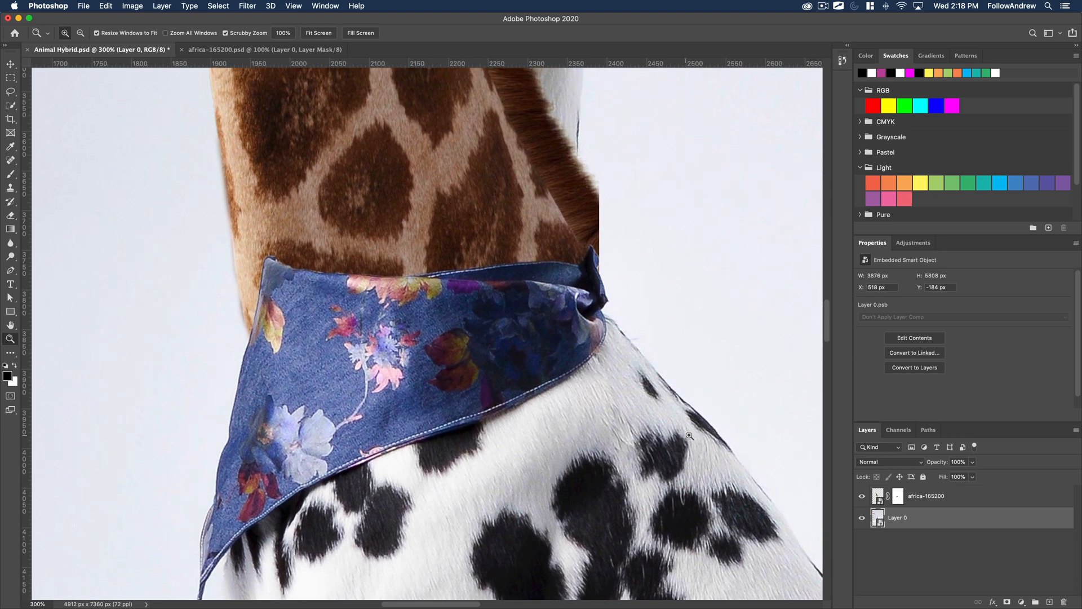
# Open the Liquify filter on the dalmatian layer and frame the bandana at 300%.
pyautogui.click(242, 5)
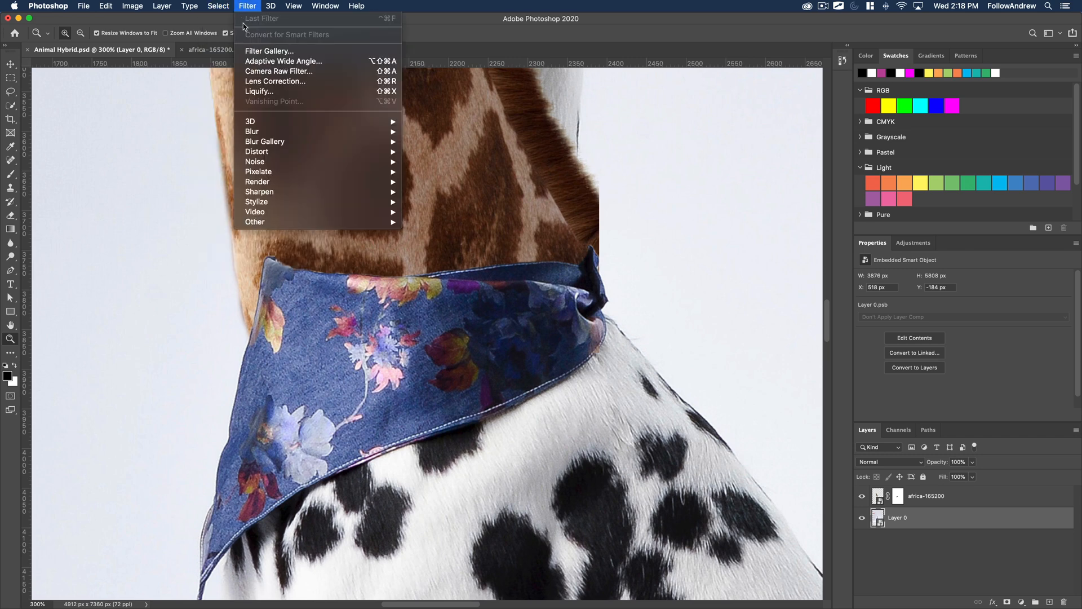
pyautogui.click(494, 242)
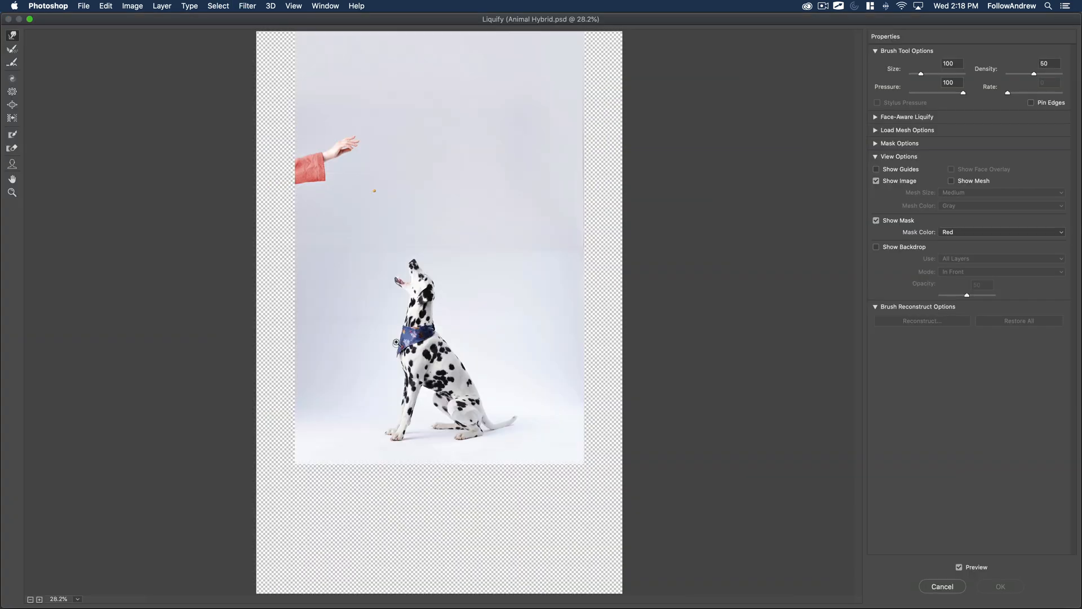
pyautogui.press('z')
pyautogui.click(400, 334)
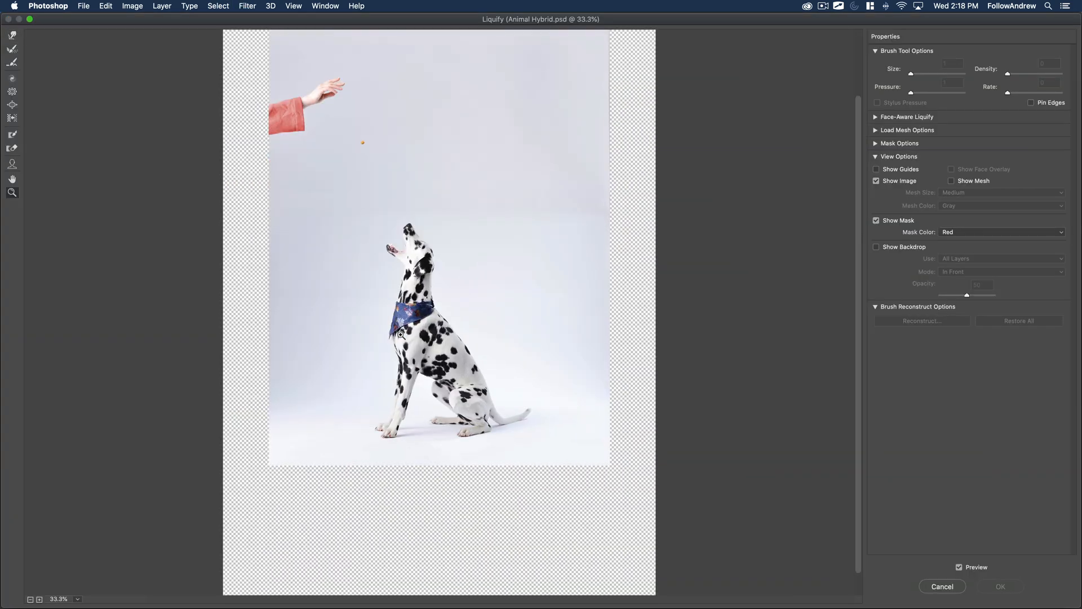
pyautogui.click(401, 335)
pyautogui.click(401, 335)
pyautogui.click(346, 211)
pyautogui.click(345, 210)
pyautogui.click(345, 209)
pyautogui.moveTo(588, 349)
pyautogui.mouseDown()
pyautogui.moveTo(198, 110)
pyautogui.moveTo(413, 136)
pyautogui.mouseUp()
pyautogui.moveTo(428, 275); pyautogui.dragTo(422, 188)
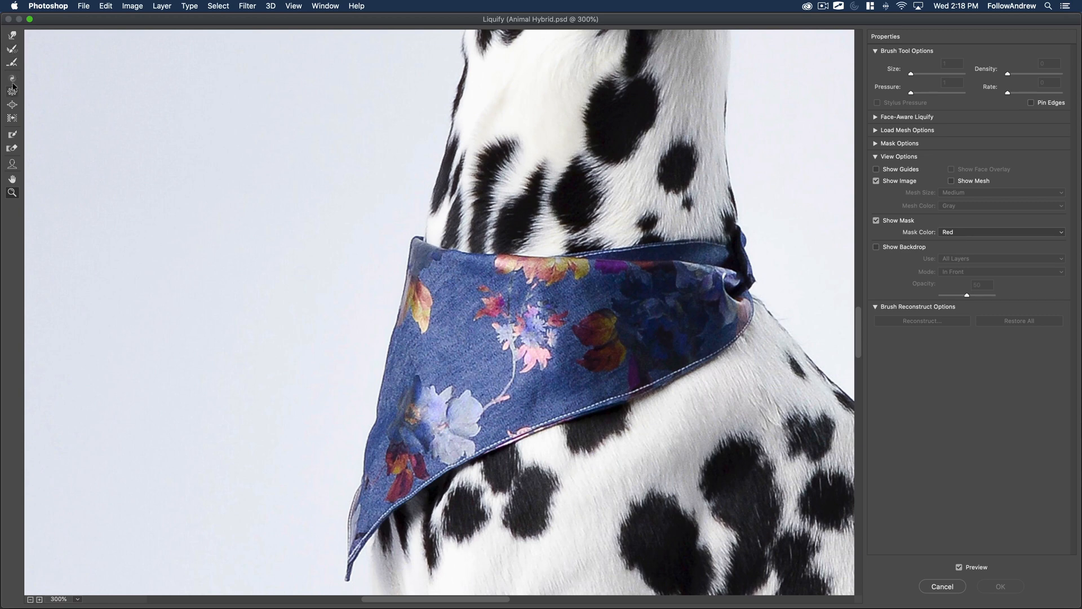
# Try to push the bandana's front upper edge outward with the Forward Warp tool at brush size 200, and undo the warps.
pyautogui.click(12, 36)
pyautogui.press(']')
pyautogui.press(']')
pyautogui.press(']')
pyautogui.press(']')
pyautogui.moveTo(417, 277)
pyautogui.mouseDown()
pyautogui.moveTo(392, 278)
pyautogui.moveTo(386, 336)
pyautogui.mouseUp()
pyautogui.press('super+z')
pyautogui.press('super+z')
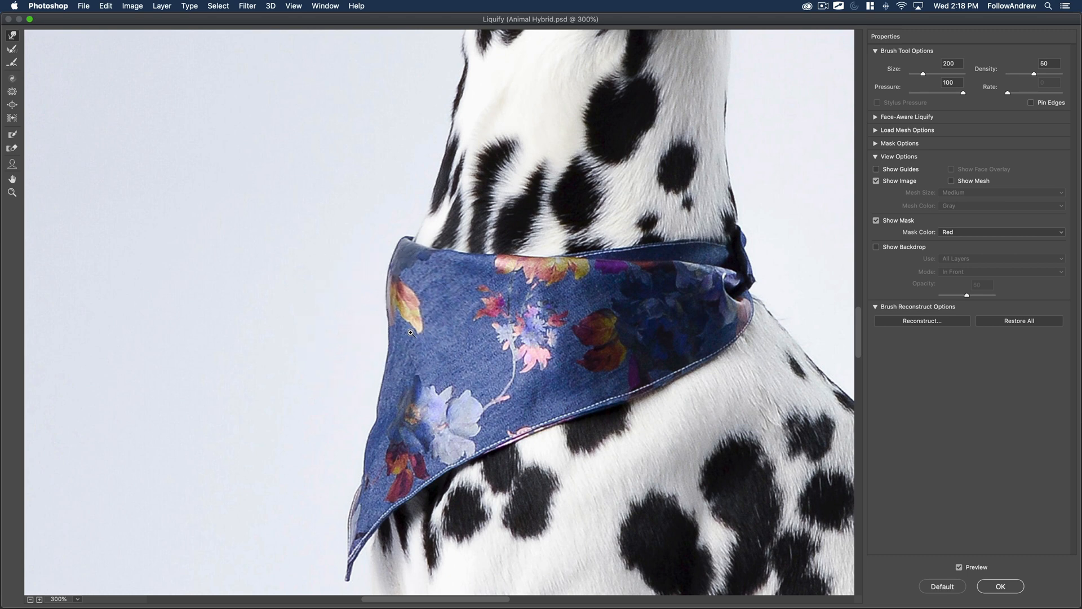
pyautogui.press('super+z')
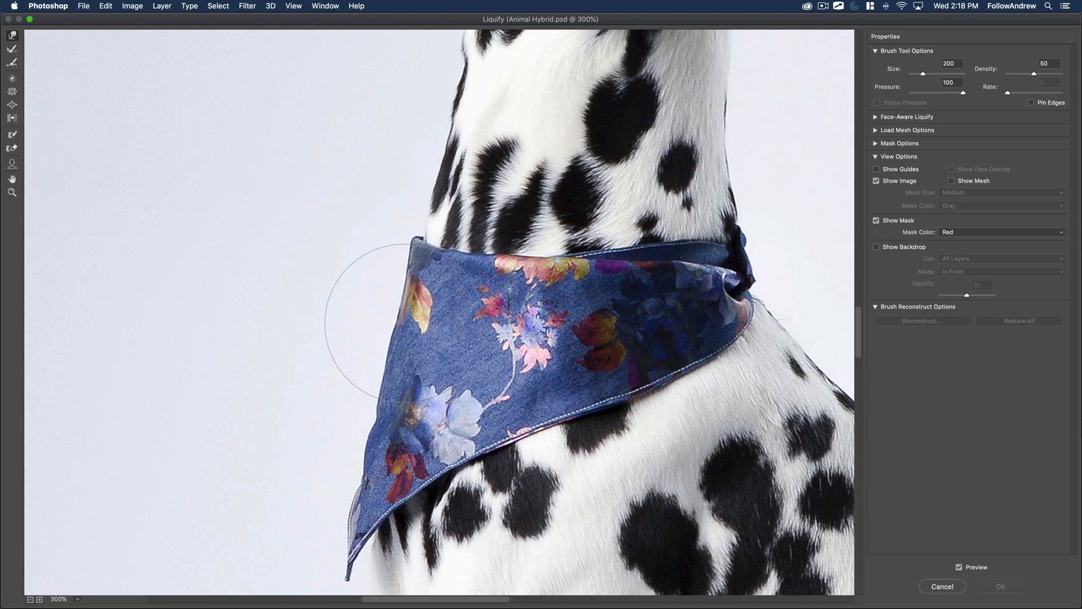
# Try warping the bandana's front edge with a 400 px brush, undo the warp, and cancel Liquify.
pyautogui.press(']')
pyautogui.press(']')
pyautogui.press(']')
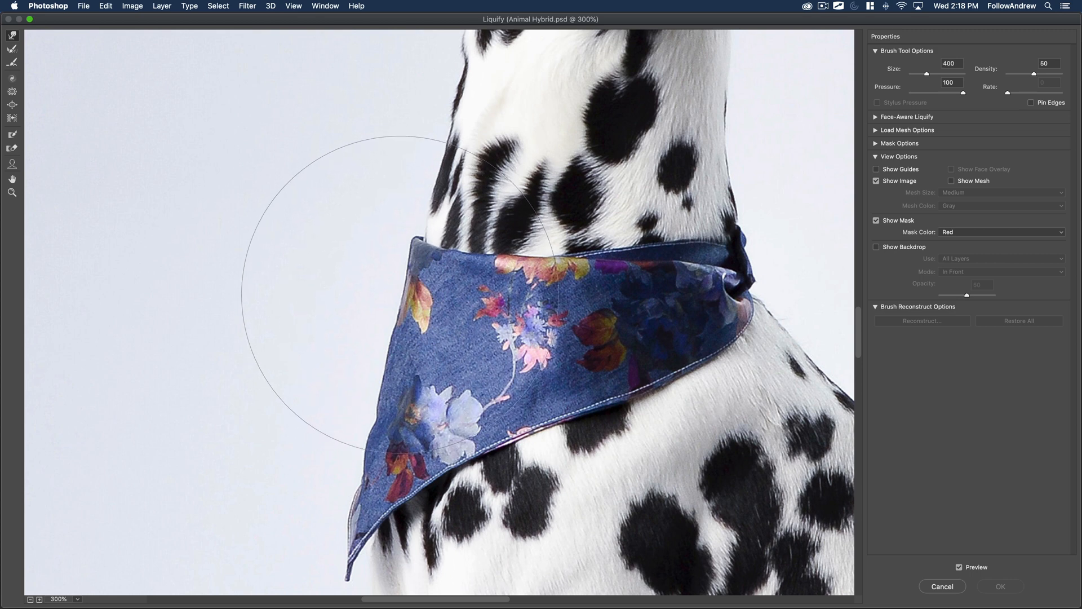
pyautogui.moveTo(393, 283); pyautogui.dragTo(383, 275)
pyautogui.press('super+z')
pyautogui.click(939, 585)
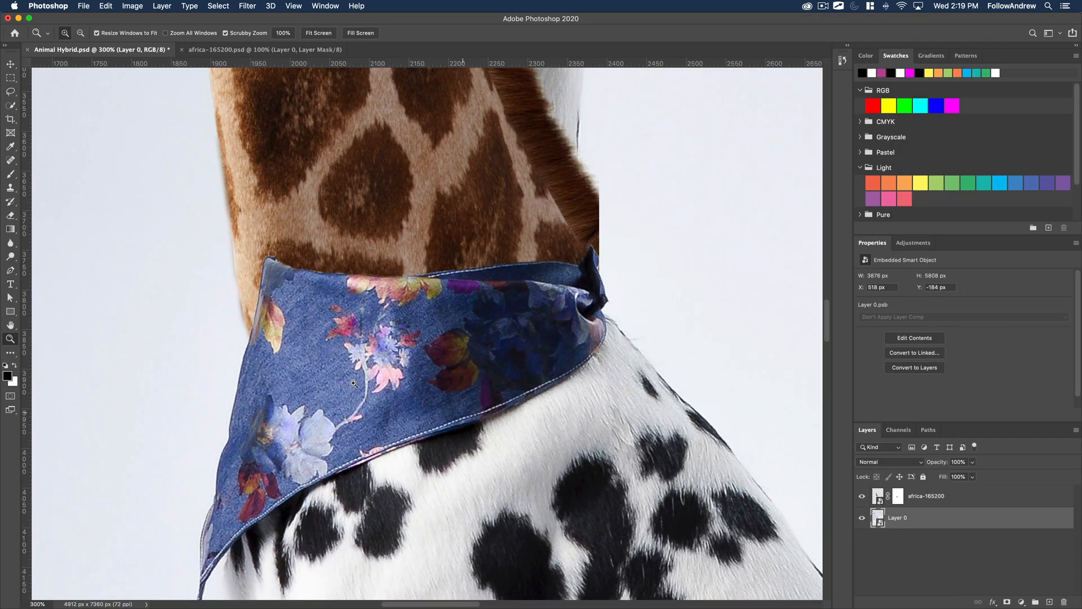
# Open the Liquify filter on the dalmatian layer and frame the bandana at 400%.
pyautogui.press('b')
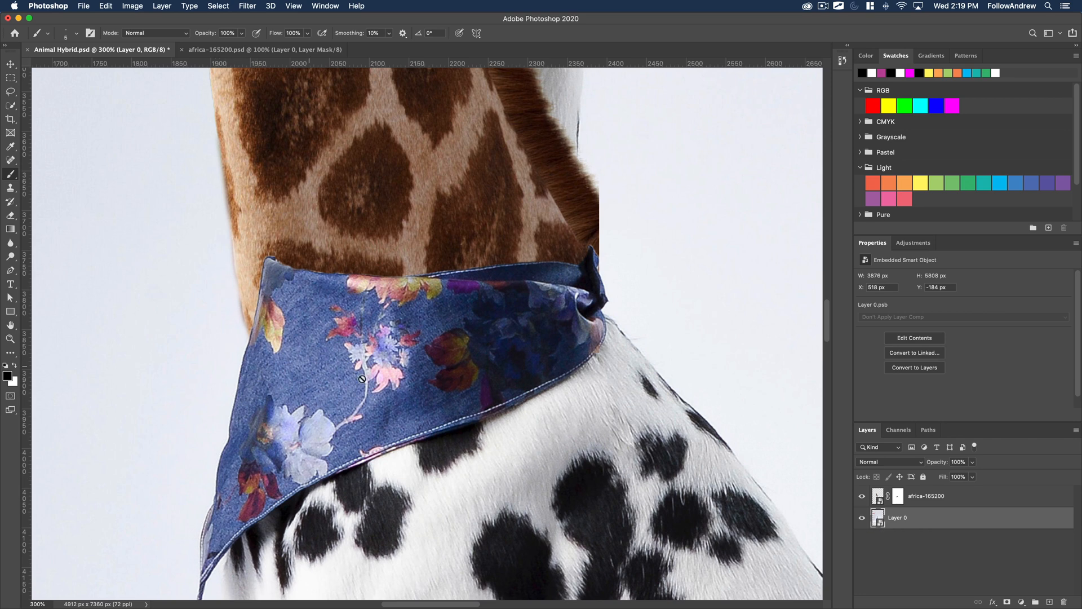
pyautogui.click(247, 6)
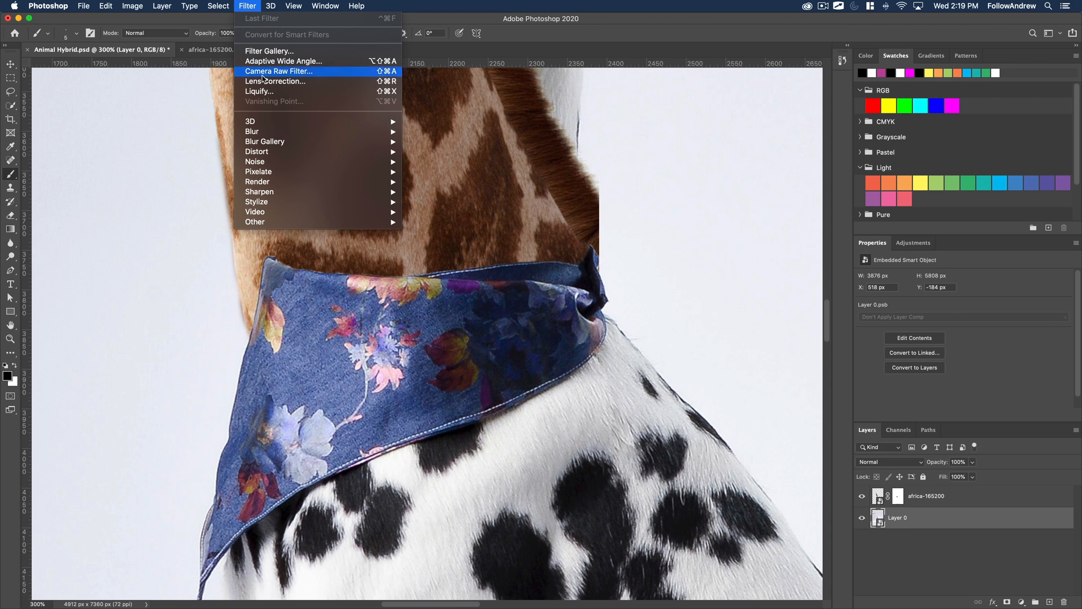
pyautogui.press('Return')
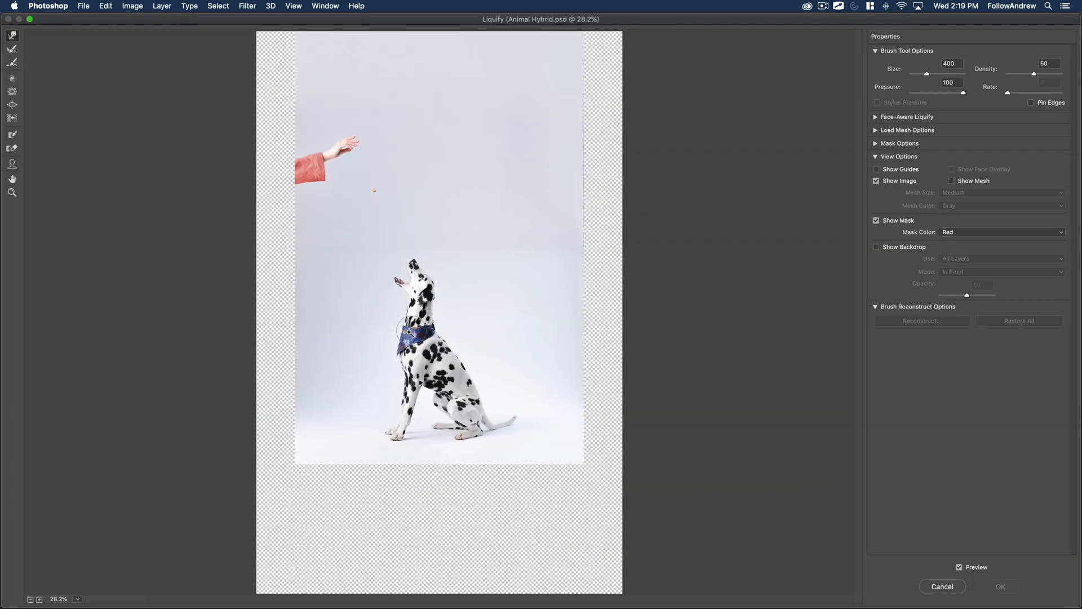
pyautogui.press('z')
pyautogui.click(410, 332)
pyautogui.click(400, 321)
pyautogui.click(387, 308)
pyautogui.click(370, 293)
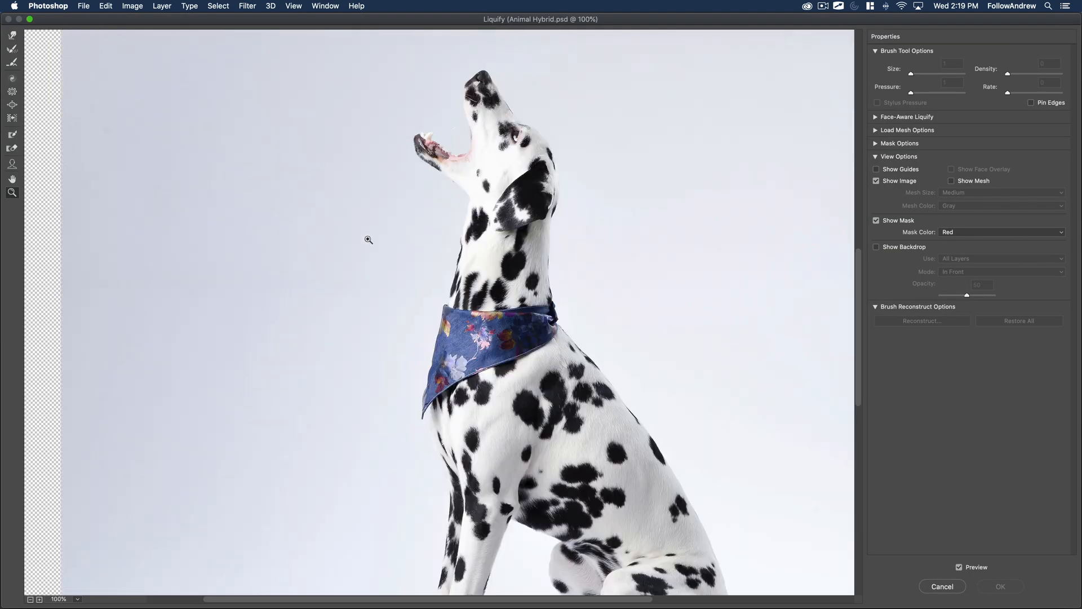
pyautogui.click(368, 239)
pyautogui.click(372, 254)
pyautogui.moveTo(631, 421); pyautogui.dragTo(274, 91)
pyautogui.click(474, 355)
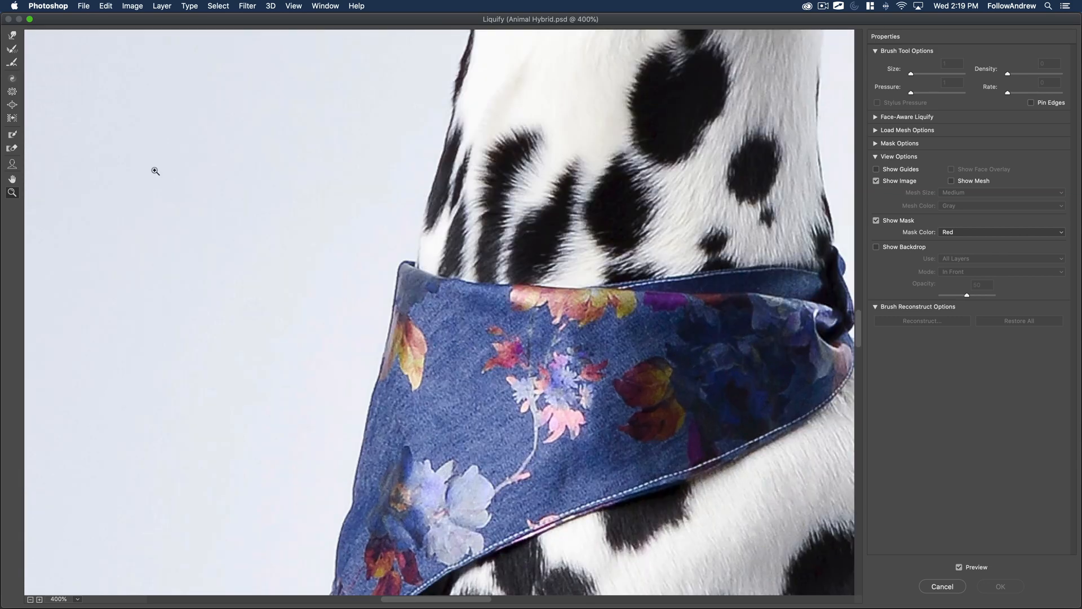
pyautogui.moveTo(300, 242); pyautogui.dragTo(194, 148)
# Push the bandana's front edge outward with the Forward Warp tool at brush size 400 and apply Liquify.
pyautogui.click(12, 36)
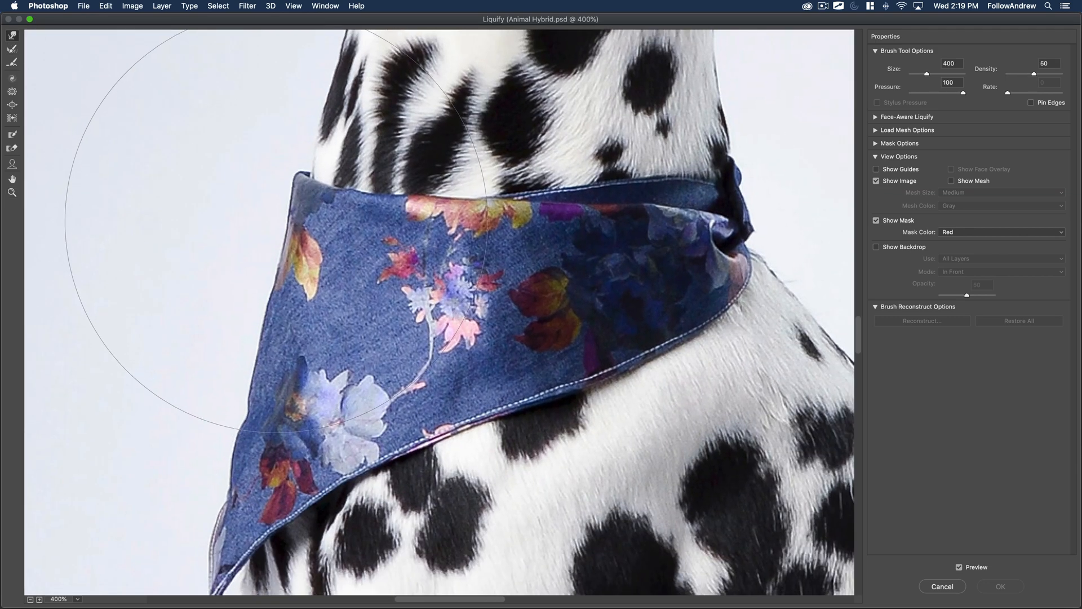
pyautogui.moveTo(274, 219); pyautogui.dragTo(248, 217)
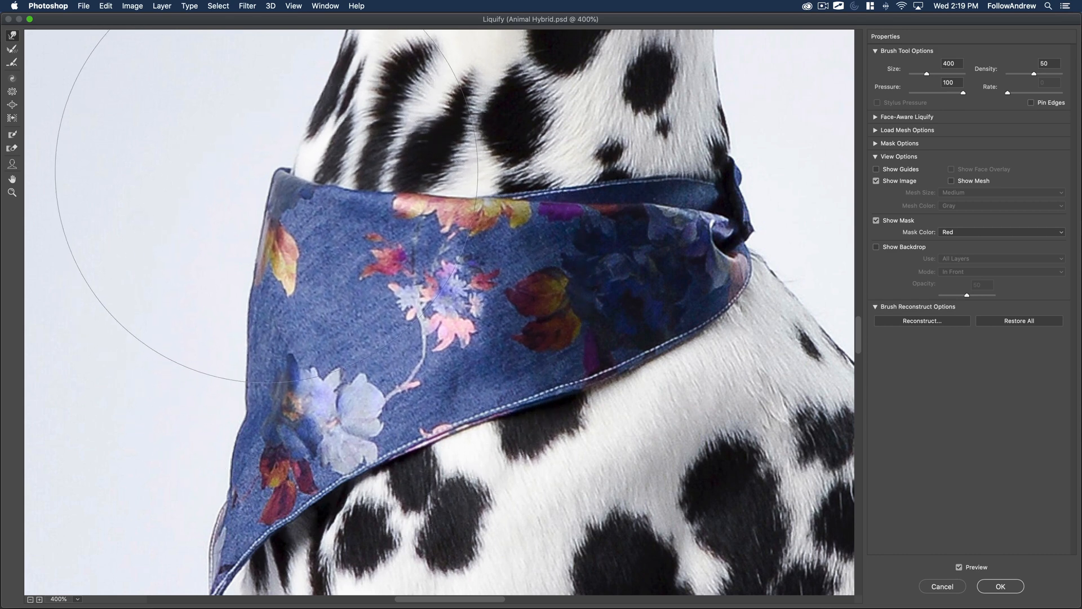
pyautogui.moveTo(268, 311); pyautogui.dragTo(264, 310)
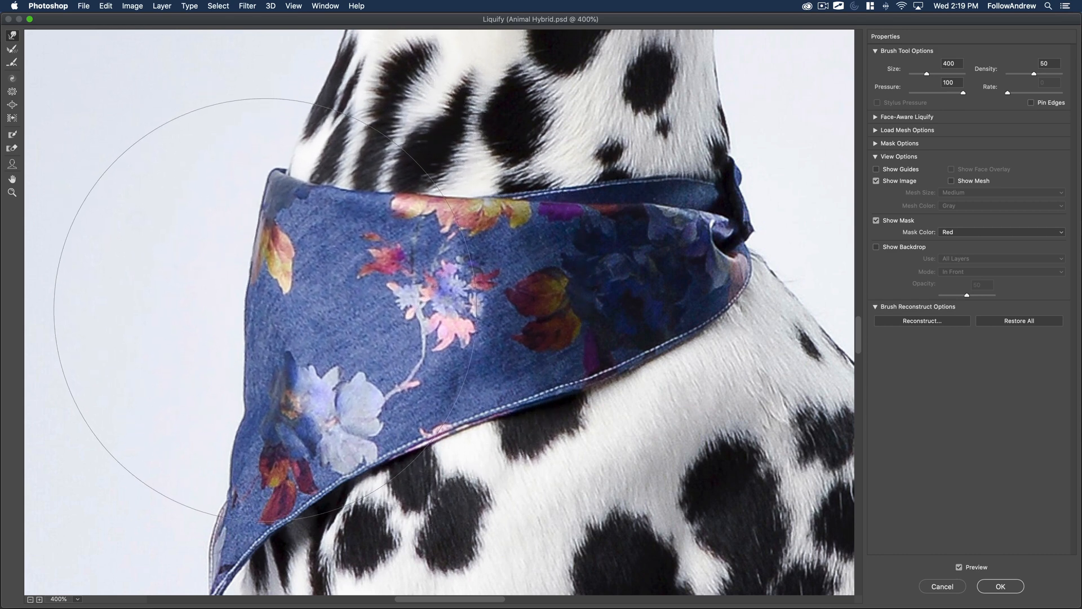
pyautogui.moveTo(251, 393); pyautogui.dragTo(249, 392)
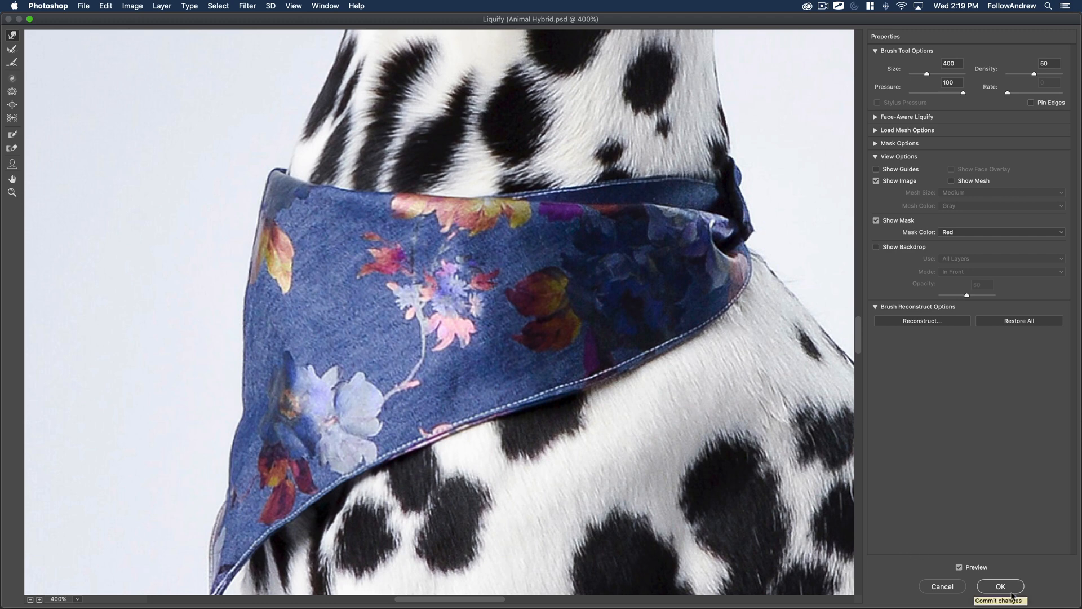
pyautogui.click(986, 582)
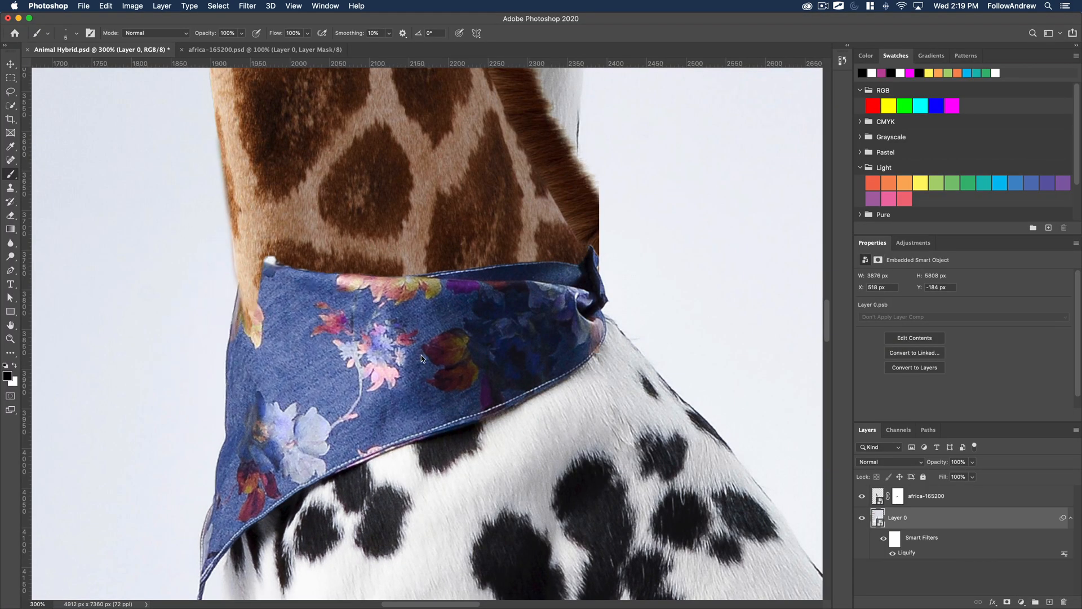
# Select the africa-165200 layer mask and check it on its own around the bandana's front corner at 600%.
pyautogui.press('z')
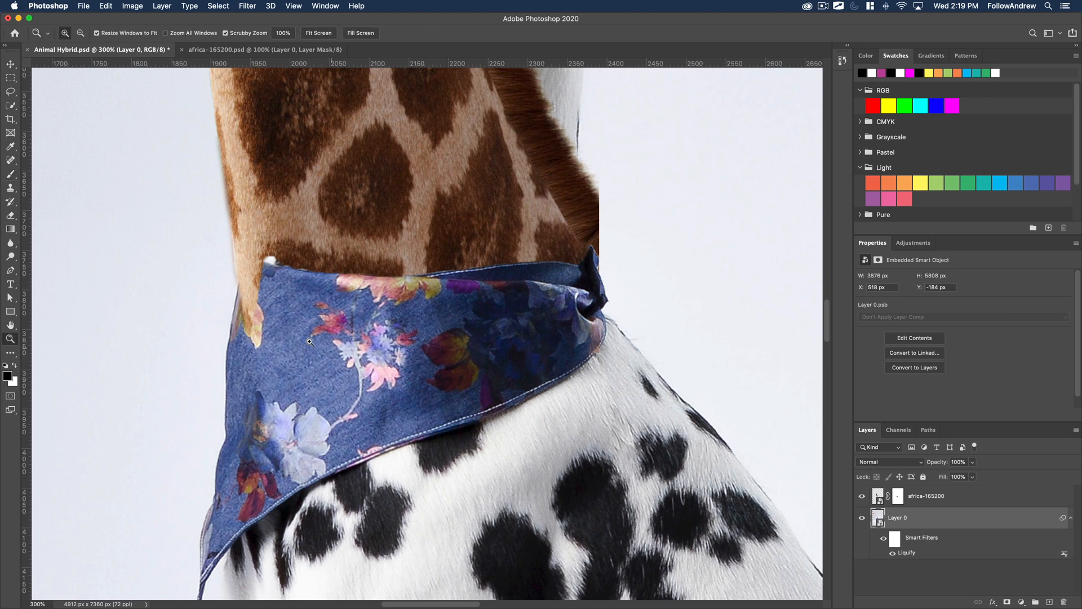
pyautogui.click(246, 305)
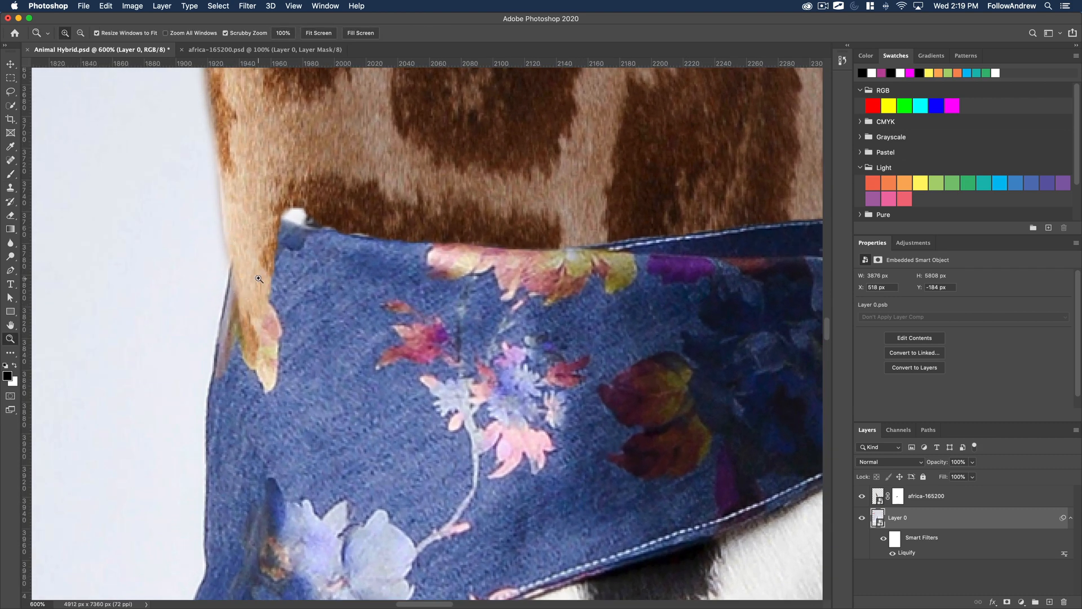
pyautogui.click(897, 498)
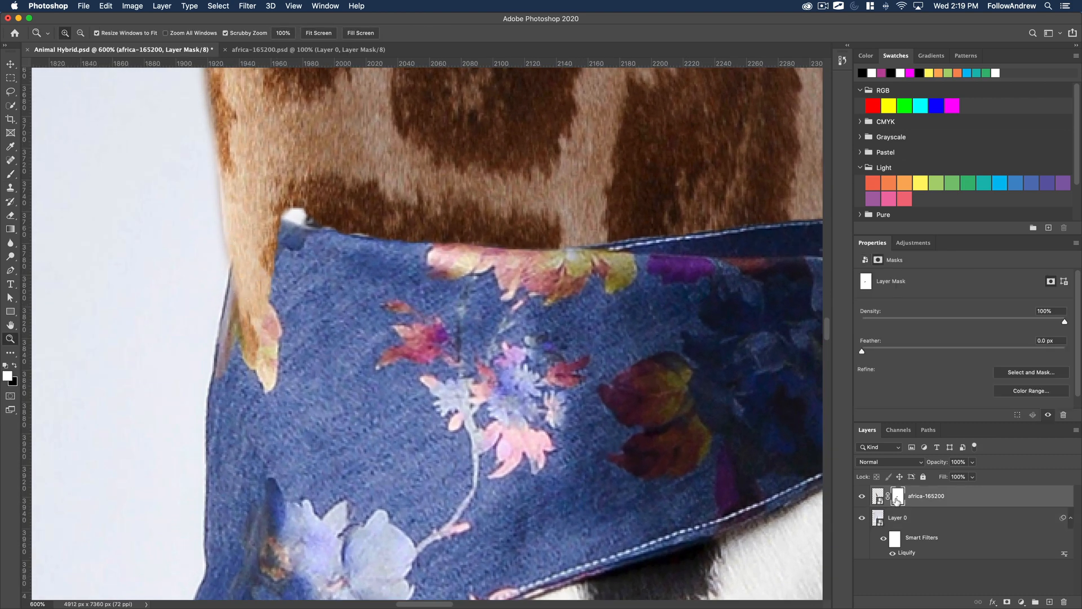
pyautogui.keyDown('alt'); pyautogui.click(898, 500); pyautogui.keyUp('alt')
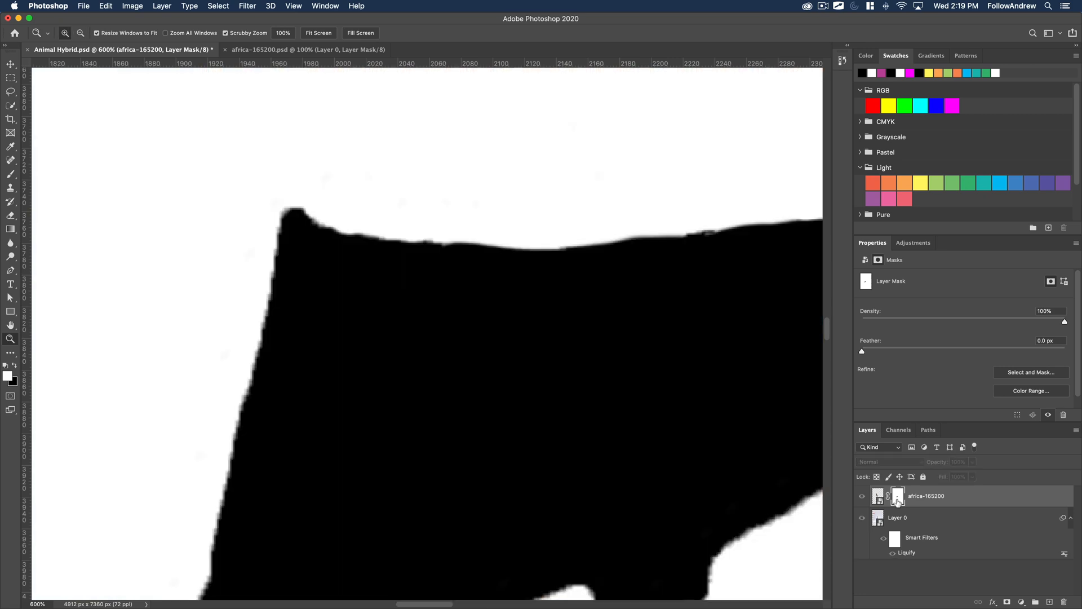
pyautogui.keyDown('alt'); pyautogui.click(898, 500); pyautogui.keyUp('alt')
# Repaint the giraffe mask with a 35 px brush in white and black to match the bandana's reshaped front edge.
pyautogui.press('b')
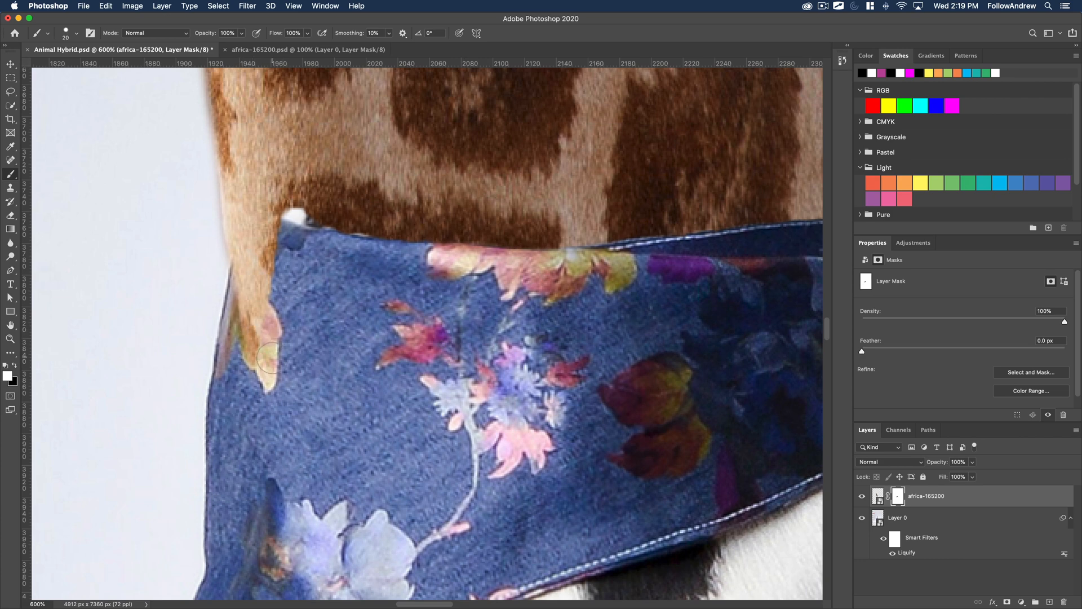
pyautogui.press(']')
pyautogui.press(']')
pyautogui.press(']')
pyautogui.press(']')
pyautogui.press(']')
pyautogui.press(']')
pyautogui.press(']')
pyautogui.moveTo(273, 370)
pyautogui.mouseDown()
pyautogui.moveTo(258, 314)
pyautogui.moveTo(294, 398)
pyautogui.moveTo(273, 340)
pyautogui.moveTo(249, 340)
pyautogui.moveTo(259, 374)
pyautogui.moveTo(248, 331)
pyautogui.moveTo(268, 257)
pyautogui.moveTo(255, 240)
pyautogui.moveTo(271, 240)
pyautogui.moveTo(255, 227)
pyautogui.moveTo(280, 283)
pyautogui.mouseUp()
pyautogui.press('x')
pyautogui.moveTo(251, 216); pyautogui.dragTo(262, 270)
# Touch up the giraffe mask around the bandana's front upper corner with a 15 px brush, filling the white gaps with giraffe fur.
pyautogui.press('z')
pyautogui.click(260, 269)
pyautogui.keyDown('alt'); pyautogui.click(257, 294); pyautogui.keyUp('alt')
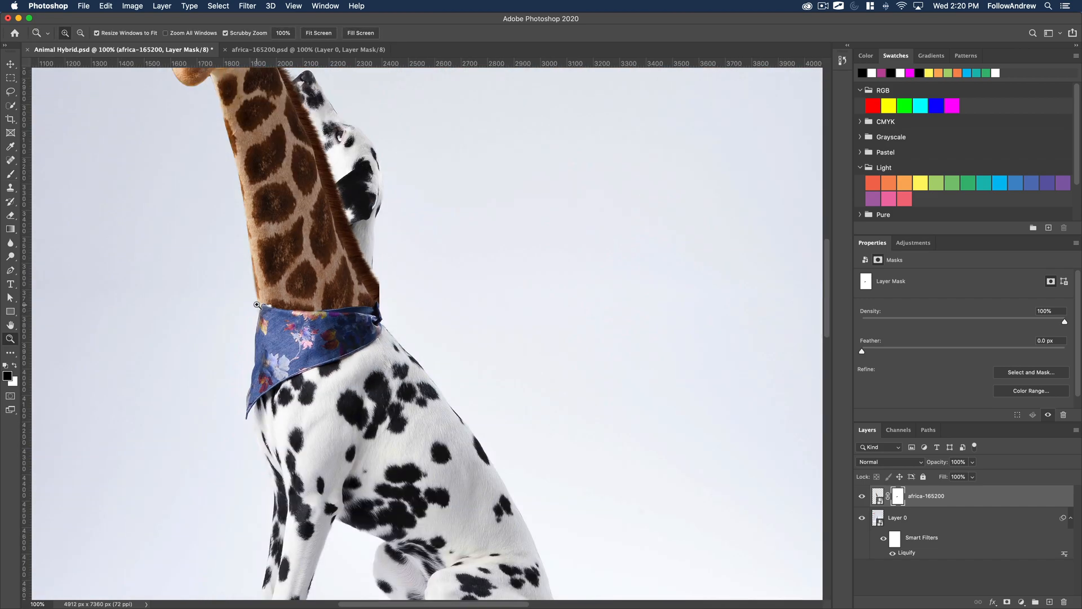
pyautogui.moveTo(256, 304); pyautogui.dragTo(274, 329)
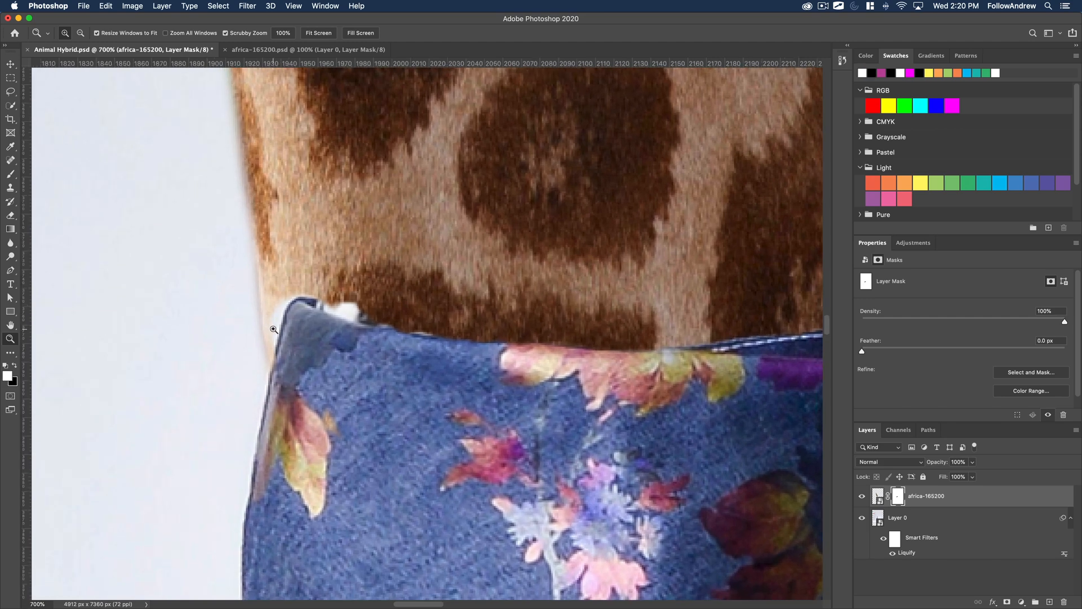
pyautogui.press('b')
pyautogui.press('x')
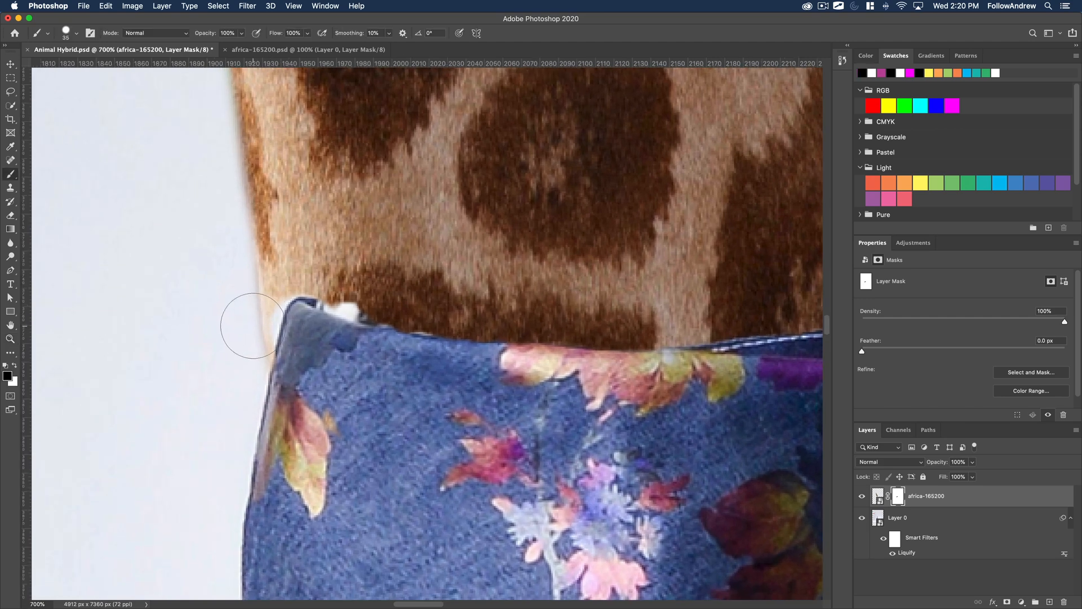
pyautogui.click(247, 327)
pyautogui.press('[')
pyautogui.press('[')
pyautogui.moveTo(256, 316)
pyautogui.mouseDown()
pyautogui.moveTo(258, 339)
pyautogui.moveTo(272, 303)
pyautogui.moveTo(262, 339)
pyautogui.moveTo(272, 300)
pyautogui.moveTo(369, 302)
pyautogui.moveTo(350, 307)
pyautogui.moveTo(360, 310)
pyautogui.moveTo(342, 299)
pyautogui.mouseUp()
pyautogui.press('x')
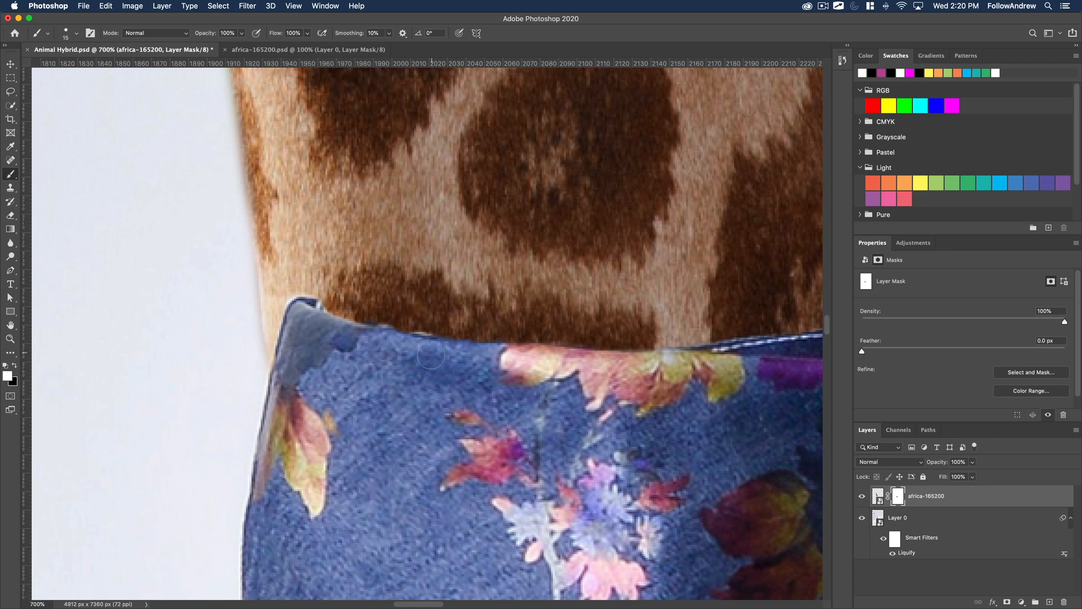
# Compare the bandana with the giraffe layer hidden and shown, and target the giraffe layer's image instead of its mask.
pyautogui.keyDown('alt'); pyautogui.click(392, 397); pyautogui.keyUp('alt')
pyautogui.keyDown('alt'); pyautogui.click(392, 397); pyautogui.keyUp('alt')
pyautogui.moveTo(424, 425); pyautogui.dragTo(337, 394)
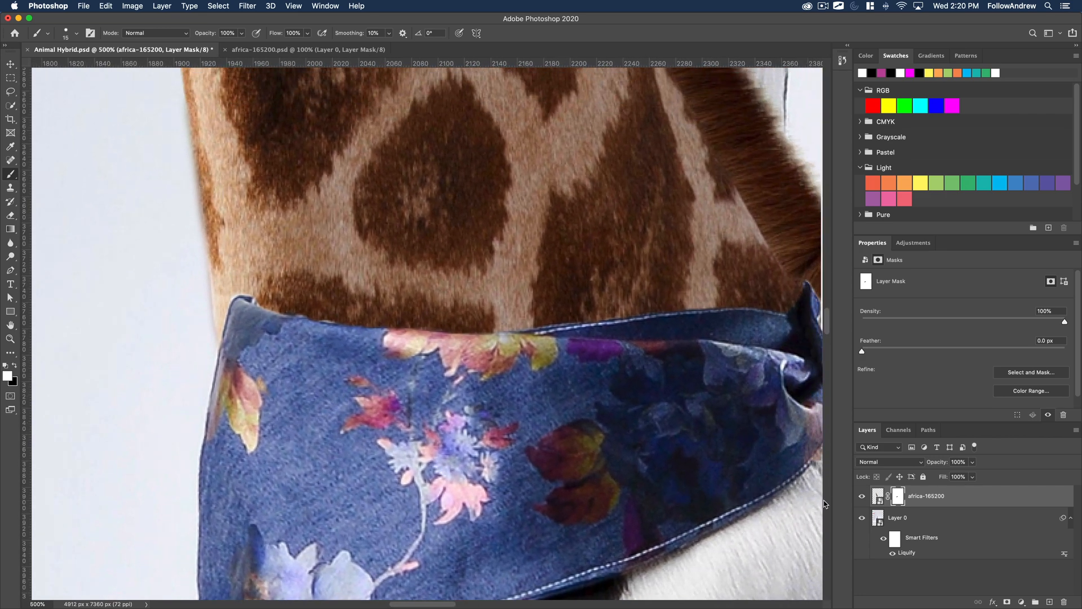
pyautogui.click(862, 497)
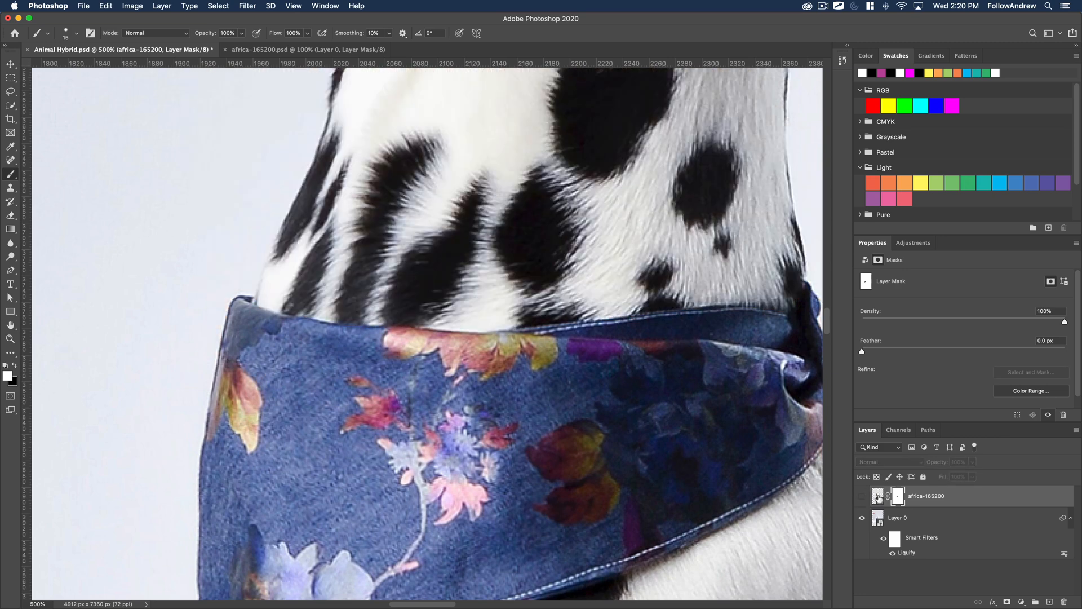
pyautogui.click(878, 497)
pyautogui.click(862, 496)
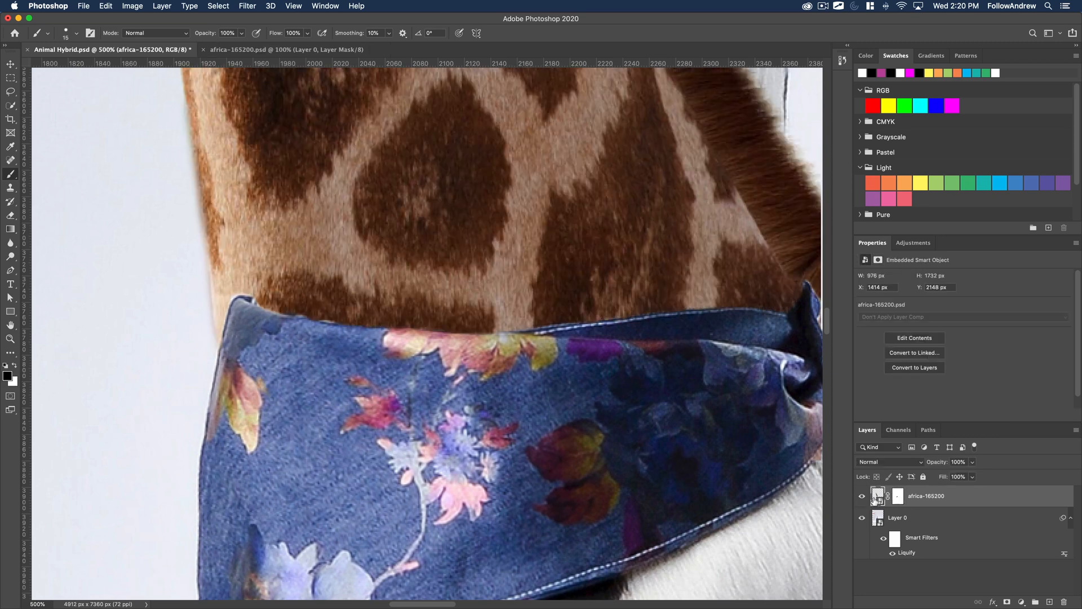
# Apply Liquify to the giraffe layer, nudging the neck's lower front edge inward with Forward Warp at brush size 400.
pyautogui.click(241, 6)
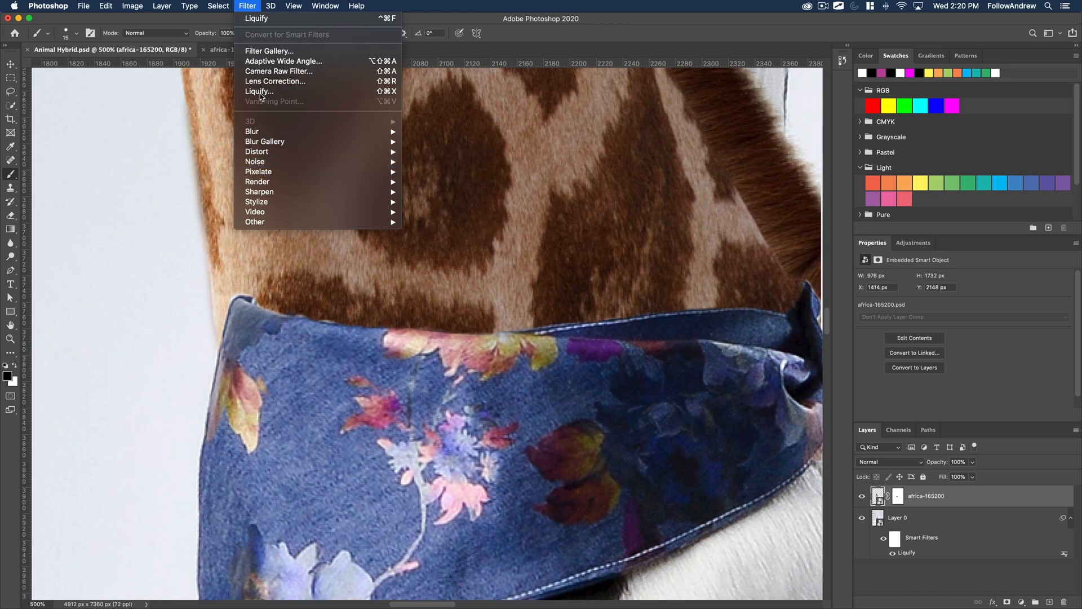
pyautogui.click(260, 92)
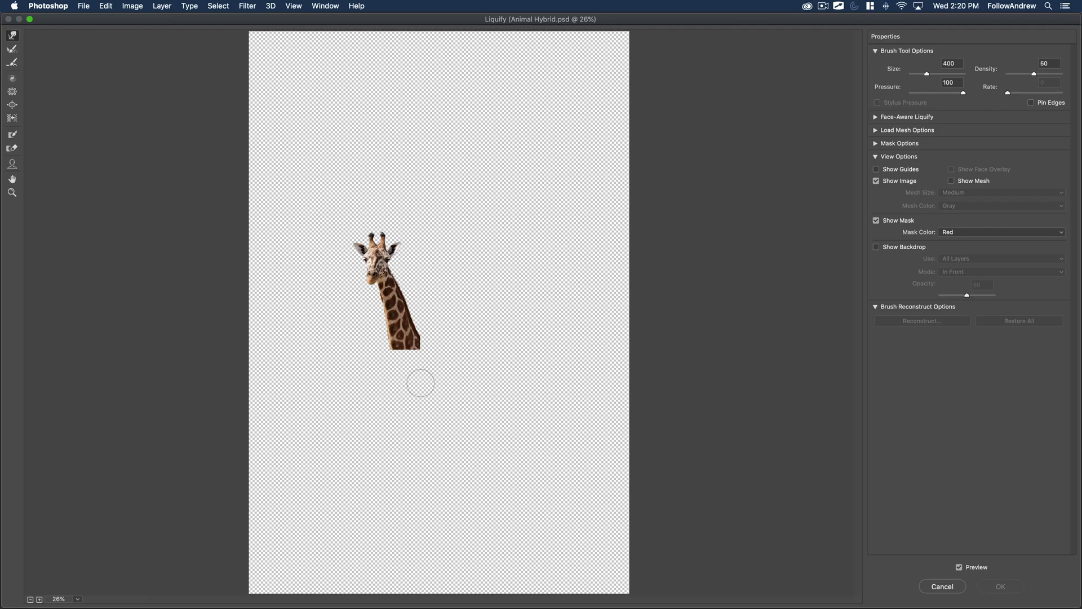
pyautogui.press('z')
pyautogui.click(391, 339)
pyautogui.click(390, 339)
pyautogui.click(384, 201)
pyautogui.click(384, 201)
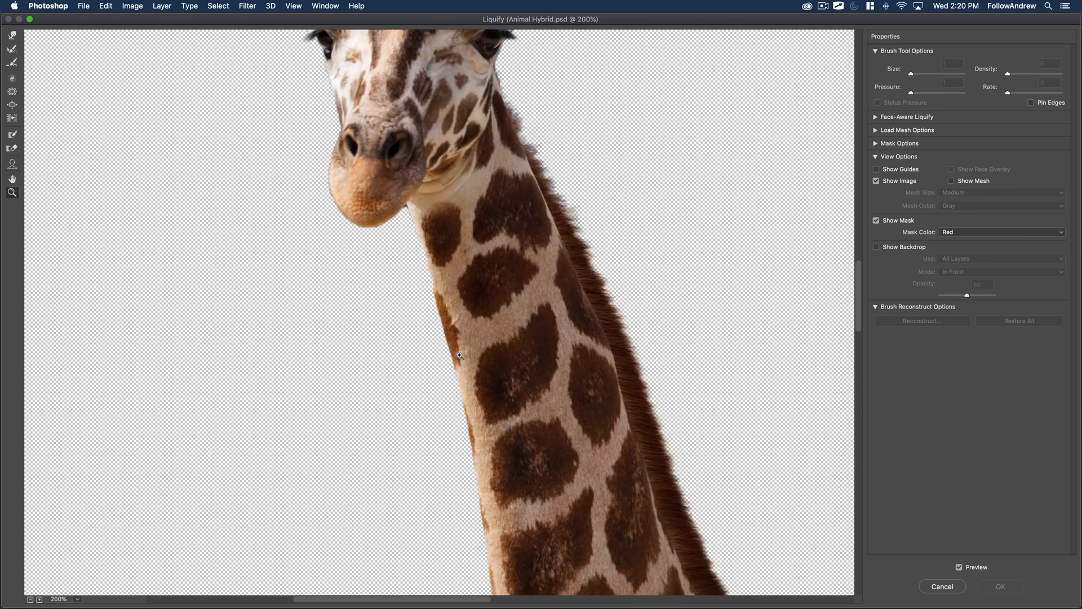
pyautogui.moveTo(502, 459); pyautogui.dragTo(352, 240)
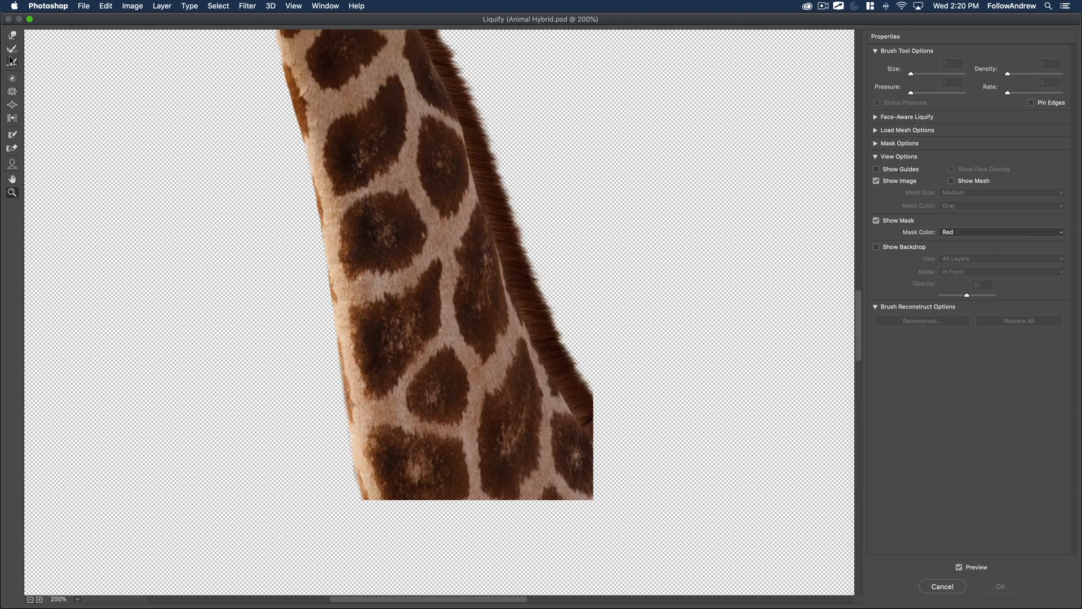
pyautogui.click(11, 35)
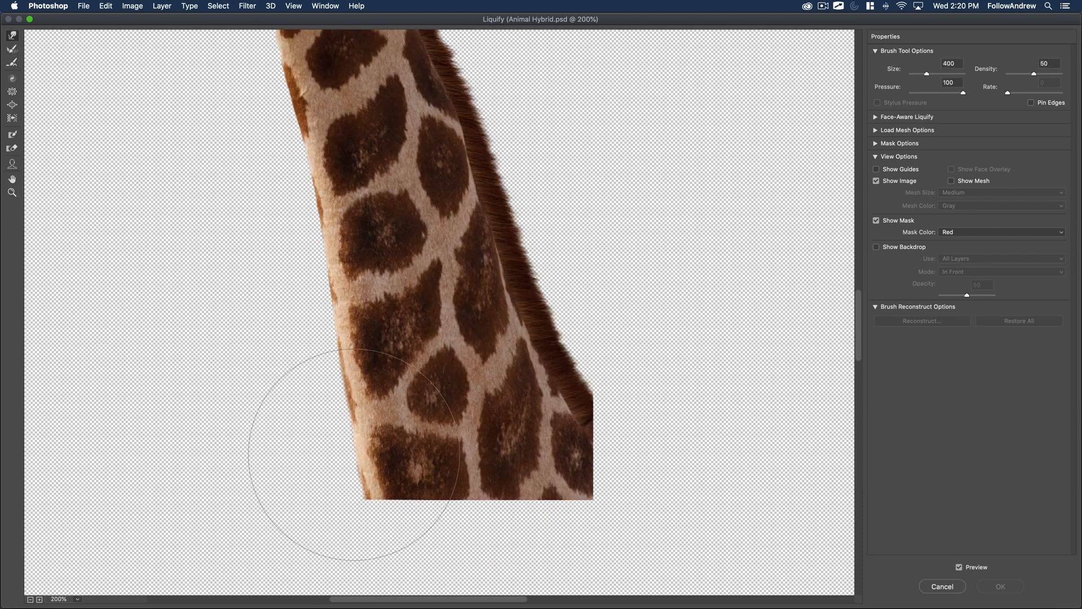
pyautogui.moveTo(354, 454); pyautogui.dragTo(361, 455)
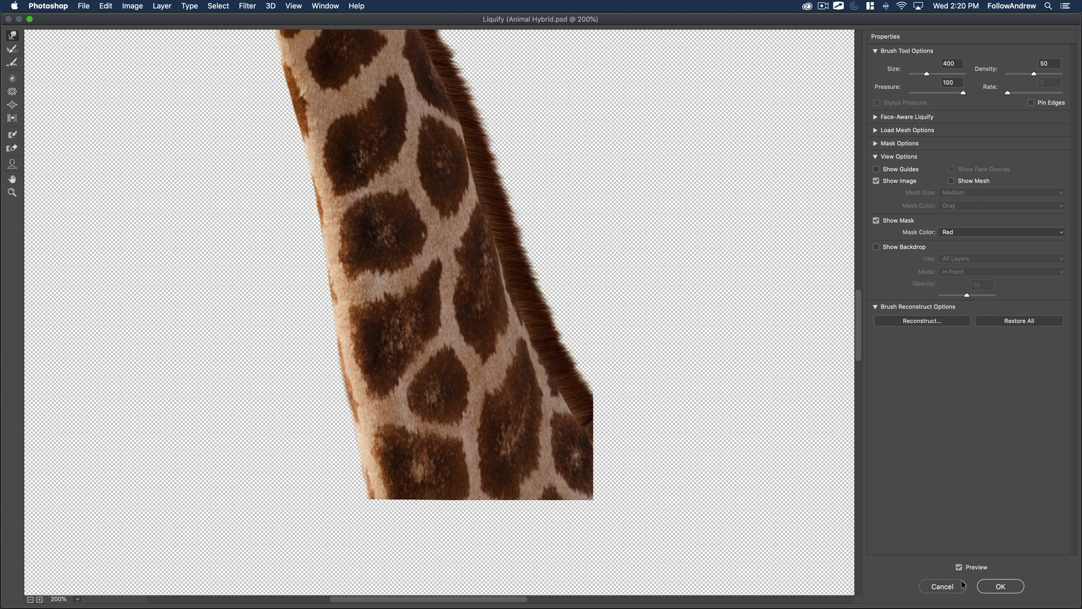
pyautogui.click(998, 586)
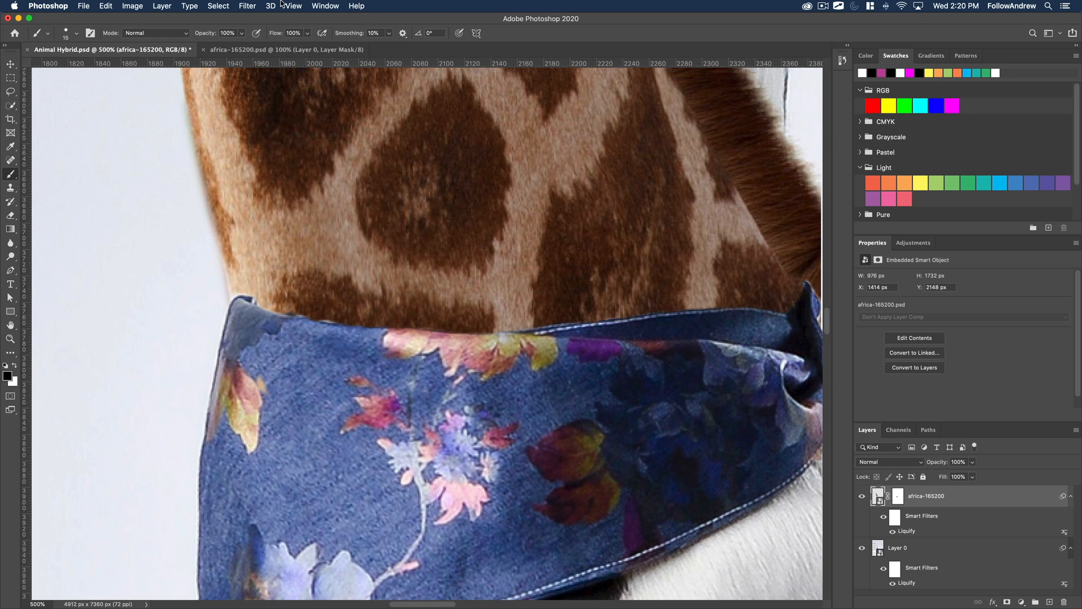
# Apply a second Liquify pass to the giraffe layer, refining the neck's lower front edge at 300% with Forward Warp, and review the join.
pyautogui.click(255, 5)
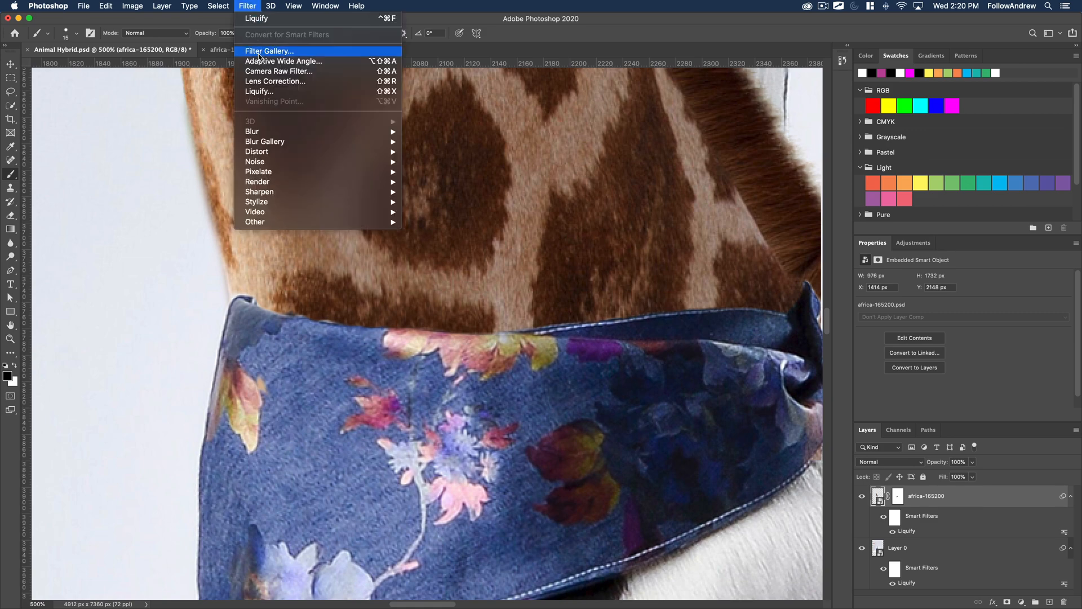
pyautogui.click(262, 92)
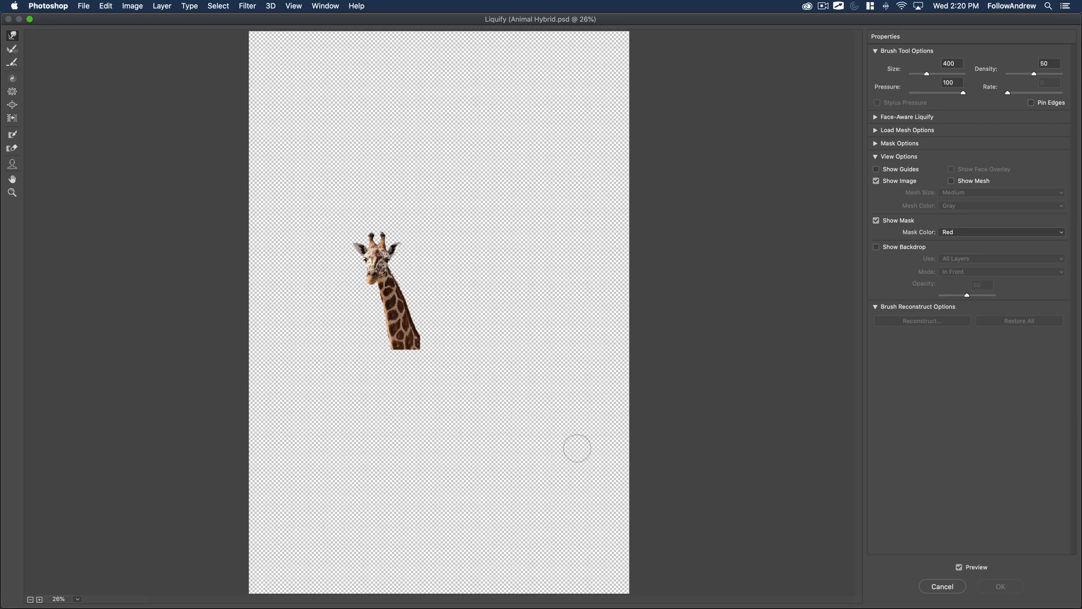
pyautogui.press('z')
pyautogui.click(393, 347)
pyautogui.click(394, 347)
pyautogui.click(393, 346)
pyautogui.click(408, 177)
pyautogui.click(407, 176)
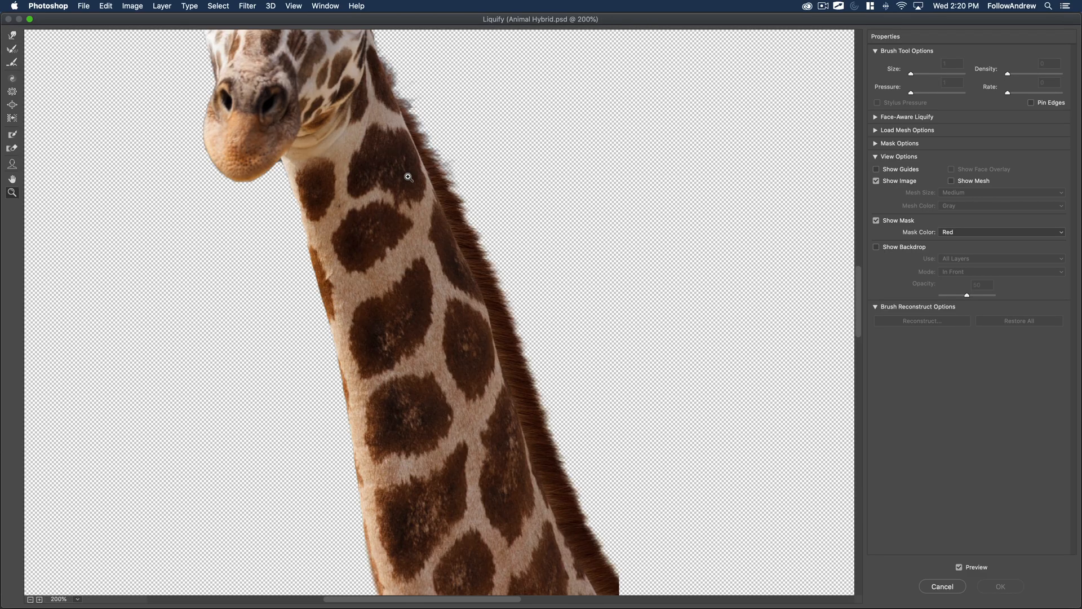
pyautogui.click(406, 178)
pyautogui.moveTo(477, 474); pyautogui.dragTo(430, 171)
pyautogui.moveTo(474, 443); pyautogui.dragTo(439, 218)
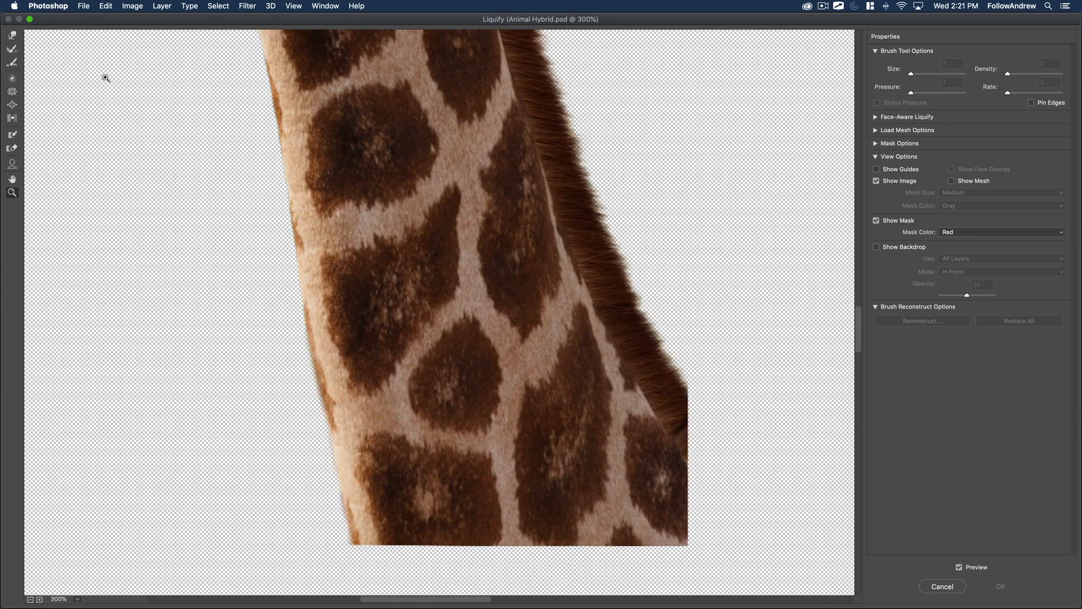
pyautogui.press('w')
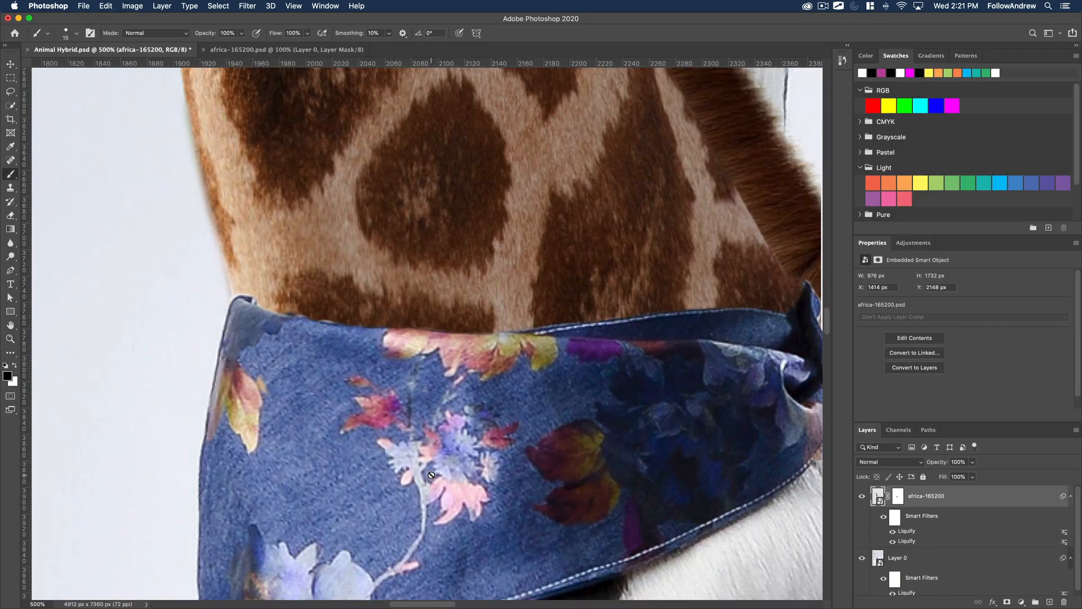
pyautogui.press('z')
pyautogui.keyDown('alt'); pyautogui.click(247, 300); pyautogui.keyUp('alt')
pyautogui.keyDown('alt'); pyautogui.click(247, 300); pyautogui.keyUp('alt')
# Hide the africa-165200 giraffe layer and inspect the full dalmatian underneath.
pyautogui.keyDown('alt'); pyautogui.click(247, 300); pyautogui.keyUp('alt')
pyautogui.keyDown('alt'); pyautogui.click(247, 300); pyautogui.keyUp('alt')
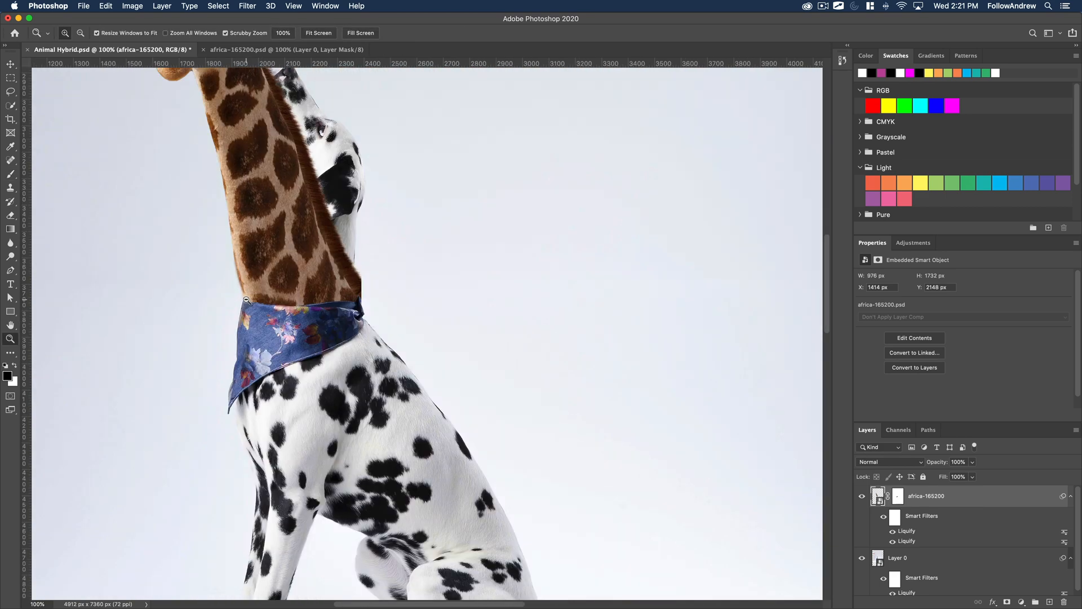
pyautogui.keyDown('alt'); pyautogui.click(247, 300); pyautogui.keyUp('alt')
pyautogui.keyDown('alt'); pyautogui.click(298, 347); pyautogui.keyUp('alt')
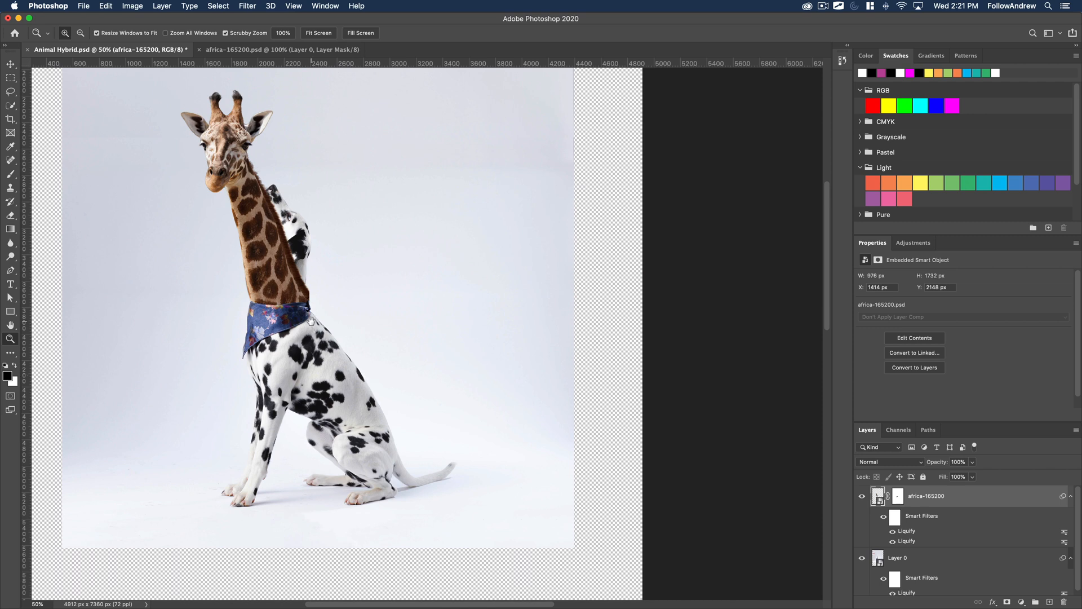
pyautogui.keyDown('alt'); pyautogui.click(296, 309); pyautogui.keyUp('alt')
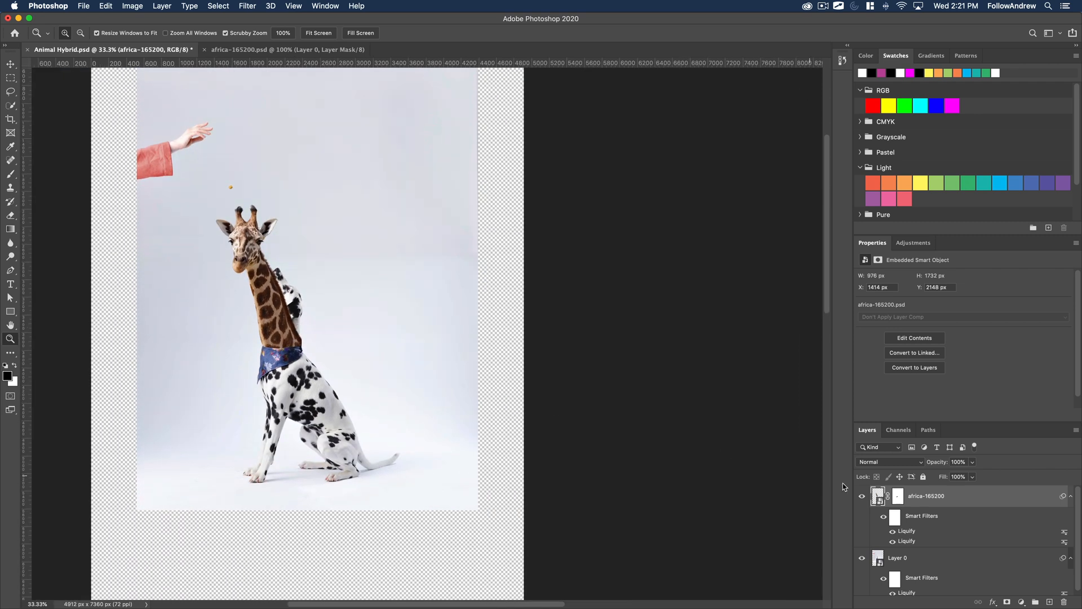
pyautogui.click(862, 497)
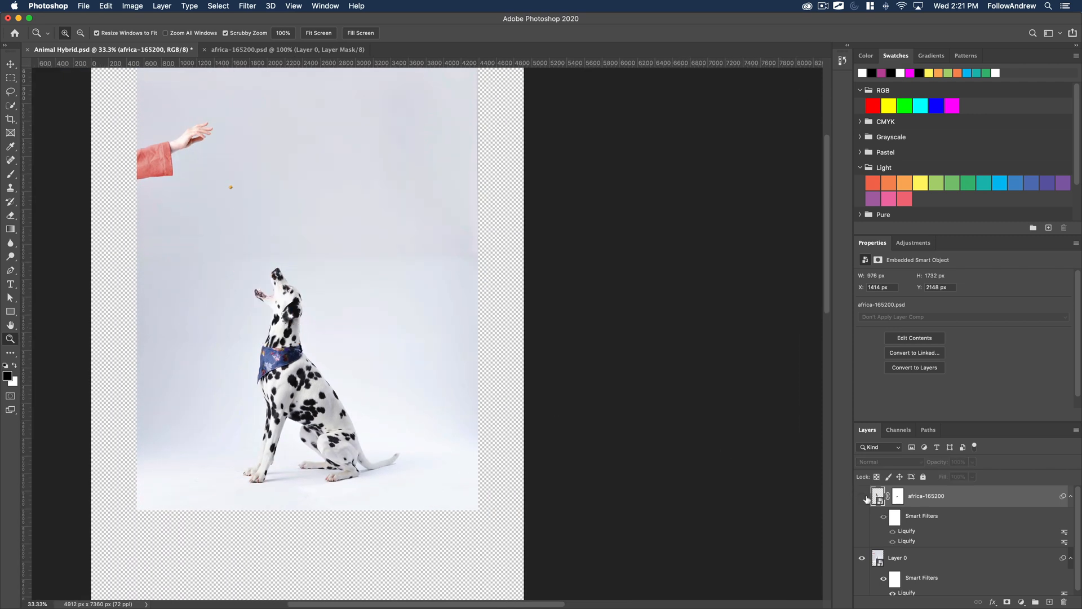
pyautogui.click(238, 281)
pyautogui.click(379, 341)
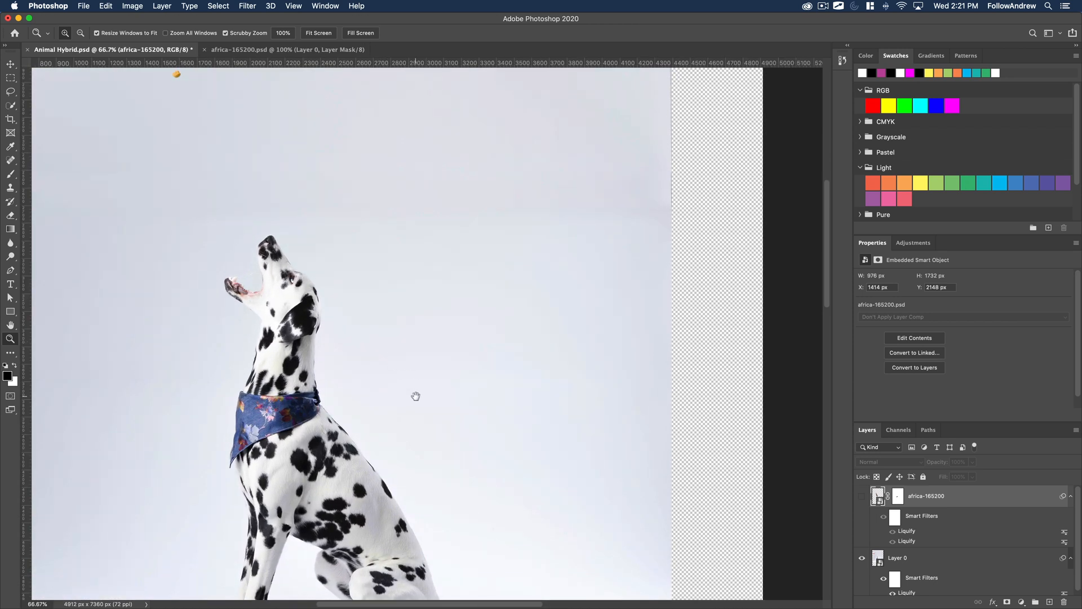
pyautogui.moveTo(416, 395); pyautogui.dragTo(431, 295)
pyautogui.scroll(-1, 929, 558)
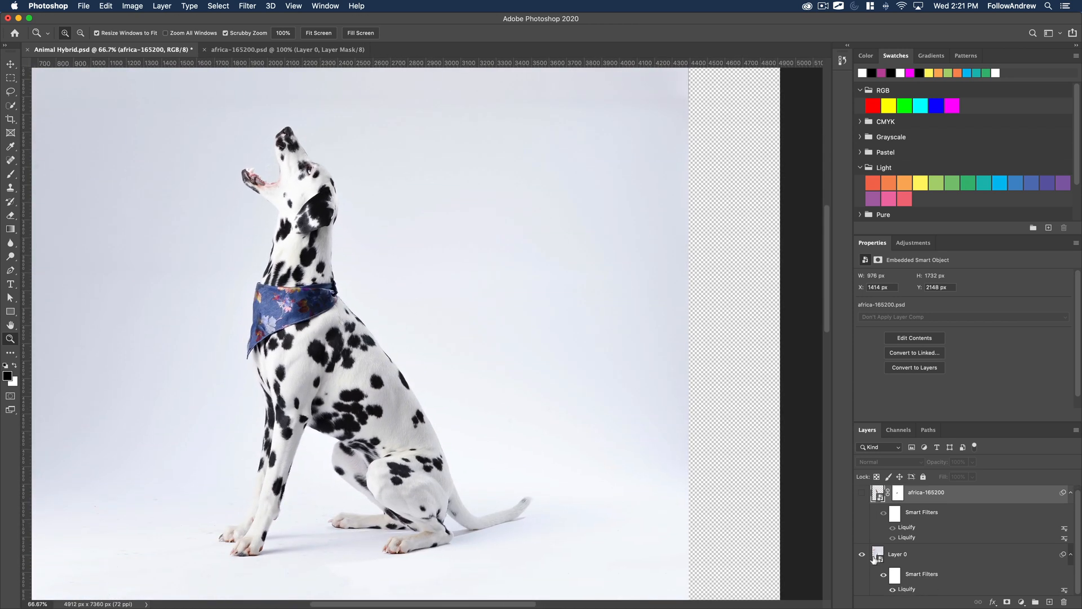
# Add a layer mask to Layer 0 and try hiding the dalmatian's head and neck with a 300 px black brush.
pyautogui.click(877, 556)
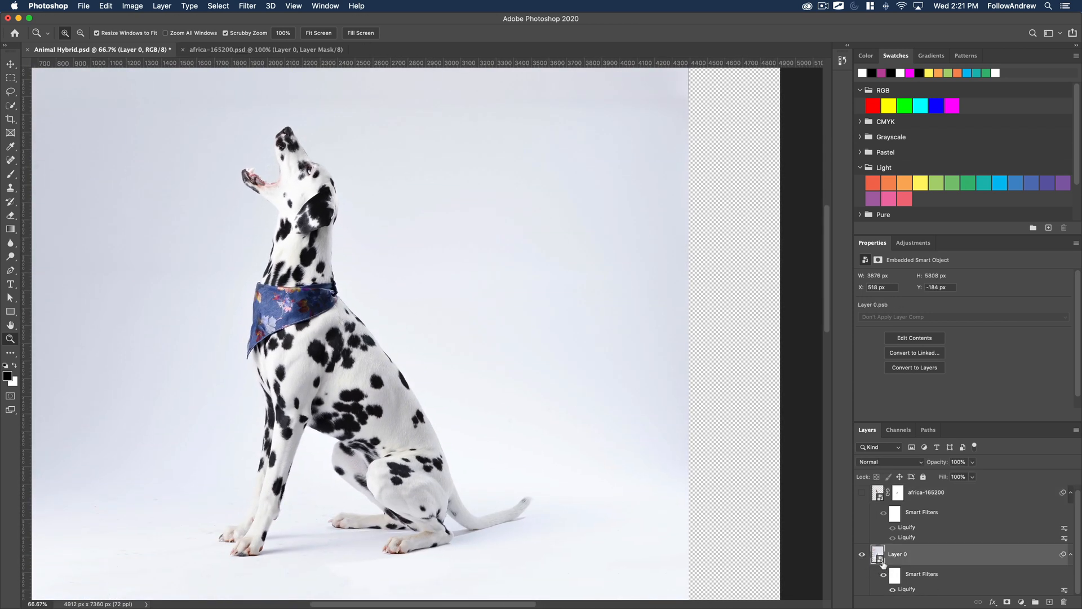
pyautogui.click(1007, 602)
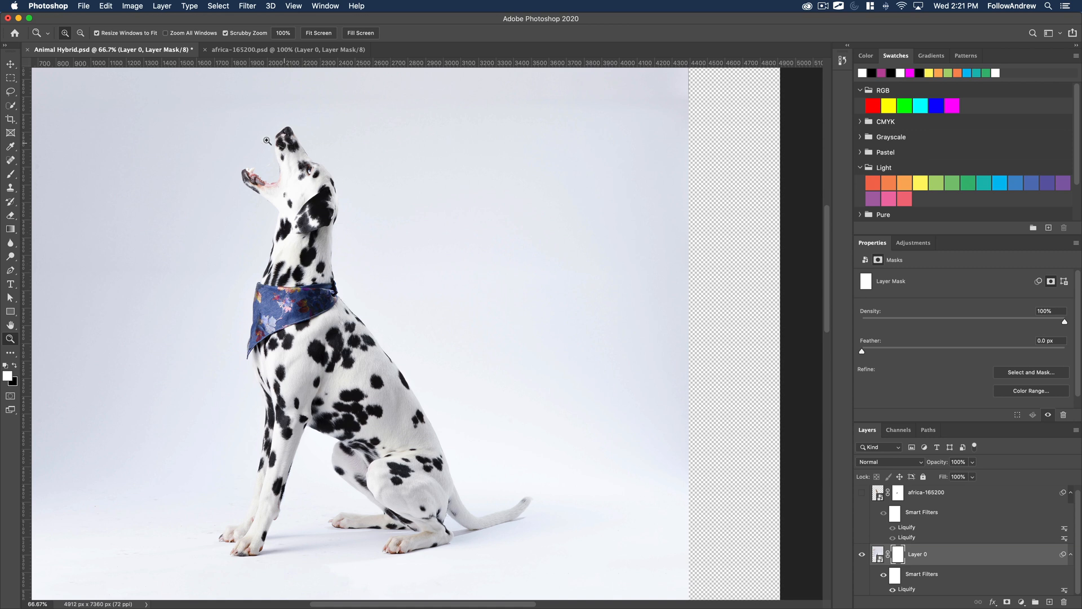
pyautogui.click(10, 174)
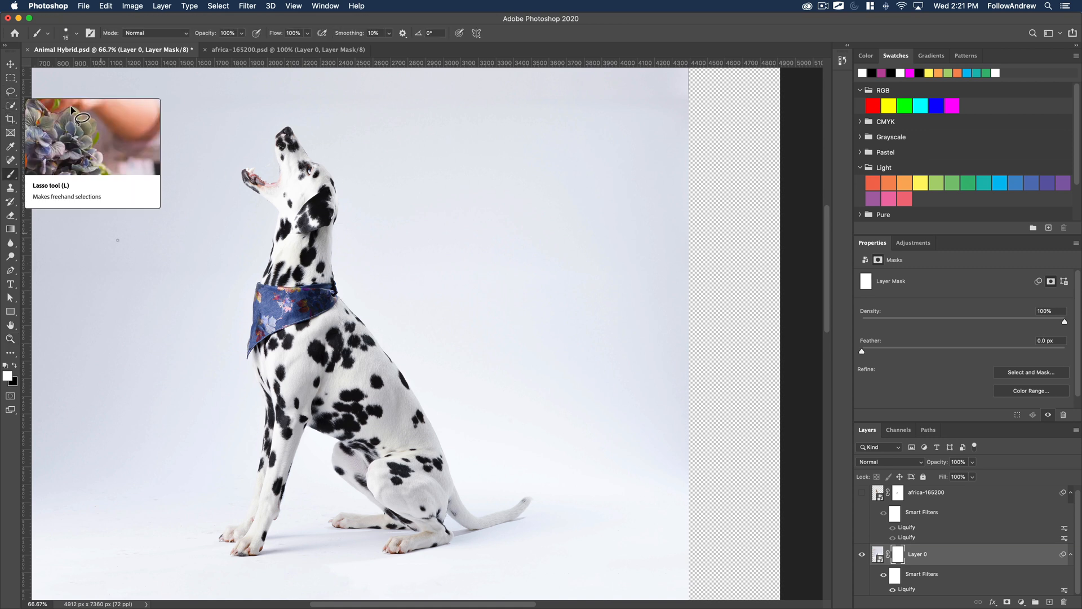
pyautogui.click(14, 367)
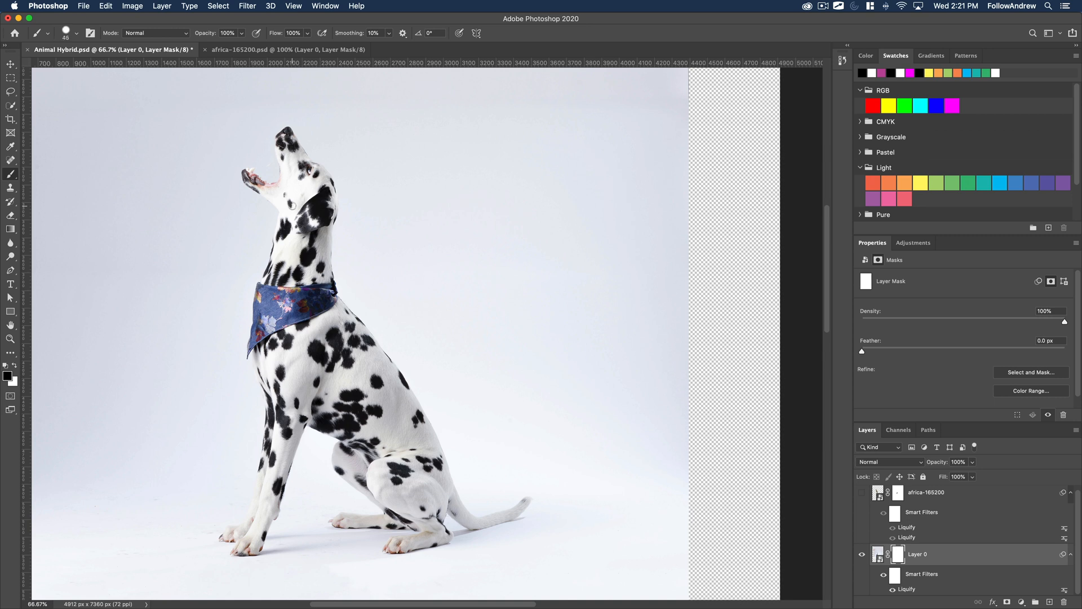
pyautogui.press(']')
pyautogui.press(']')
pyautogui.press(']')
pyautogui.press(']')
pyautogui.press(']')
pyautogui.press(']')
pyautogui.press(']')
pyautogui.press(']')
pyautogui.press(']')
pyautogui.press(']')
pyautogui.press(']')
pyautogui.press(']')
pyautogui.moveTo(259, 183)
pyautogui.mouseDown()
pyautogui.moveTo(310, 152)
pyautogui.moveTo(326, 207)
pyautogui.moveTo(301, 190)
pyautogui.moveTo(287, 255)
pyautogui.moveTo(312, 257)
pyautogui.moveTo(313, 192)
pyautogui.moveTo(282, 148)
pyautogui.moveTo(314, 189)
pyautogui.moveTo(260, 185)
pyautogui.moveTo(275, 218)
pyautogui.mouseUp()
pyautogui.press('super+z')
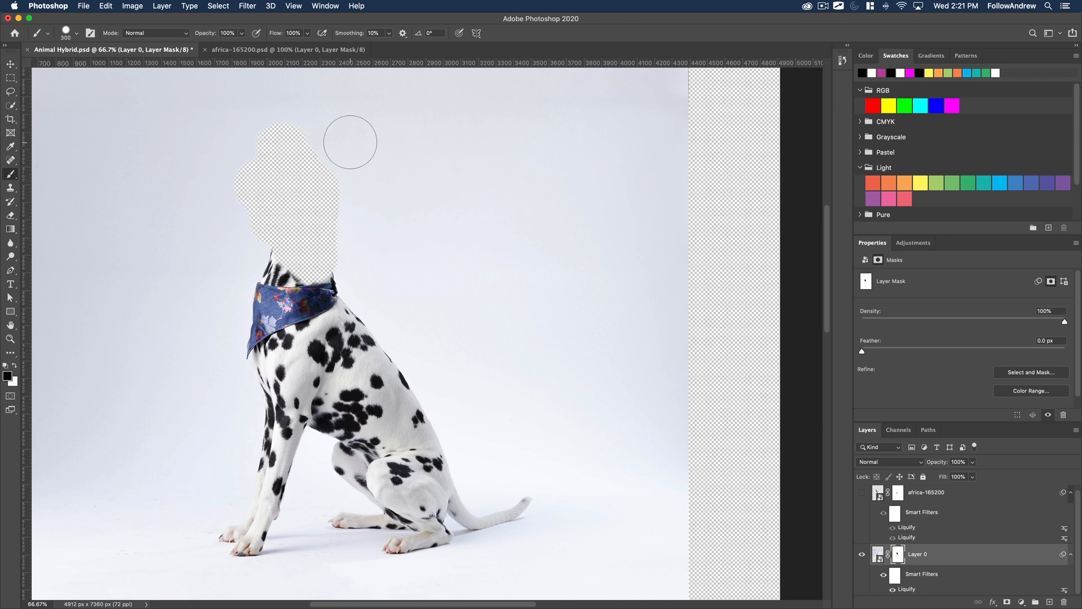
pyautogui.press('super+z')
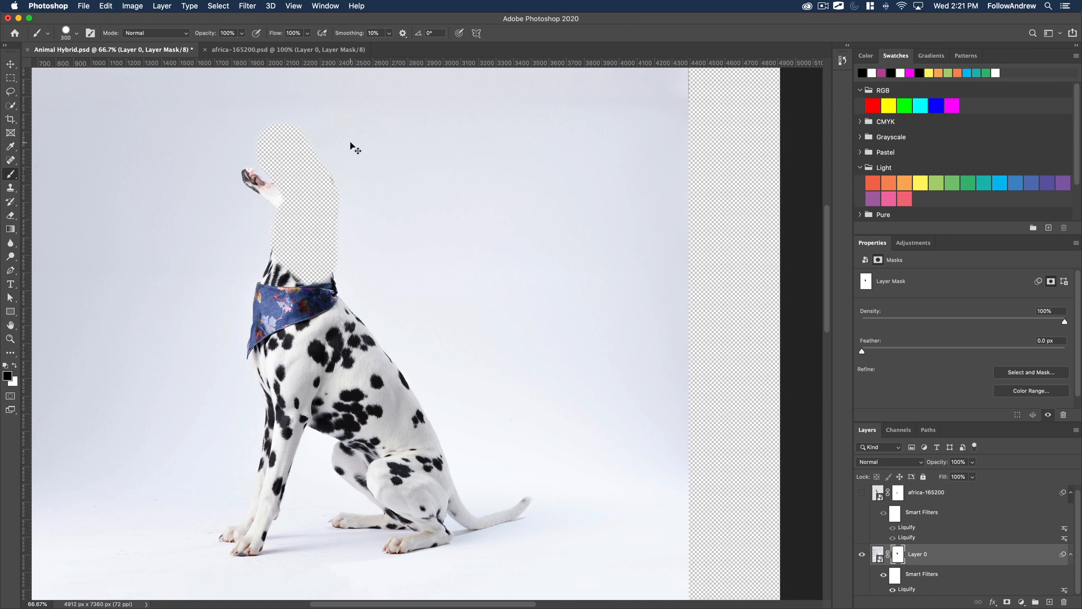
# Compare the masked-out head area with the giraffe shown and hidden, and undo the painting on Layer 0's mask.
pyautogui.click(862, 493)
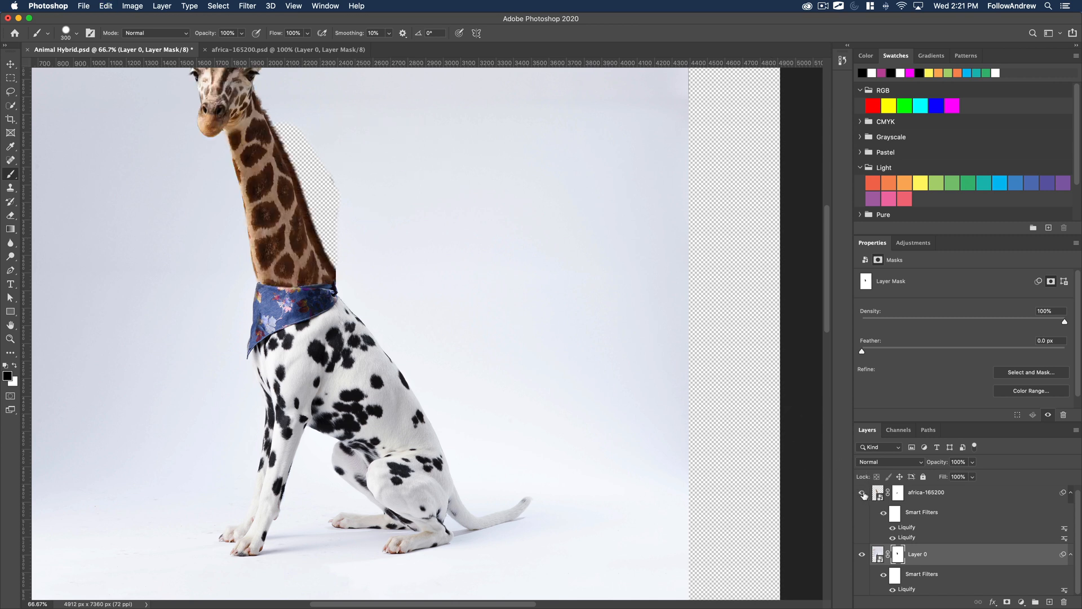
pyautogui.click(863, 493)
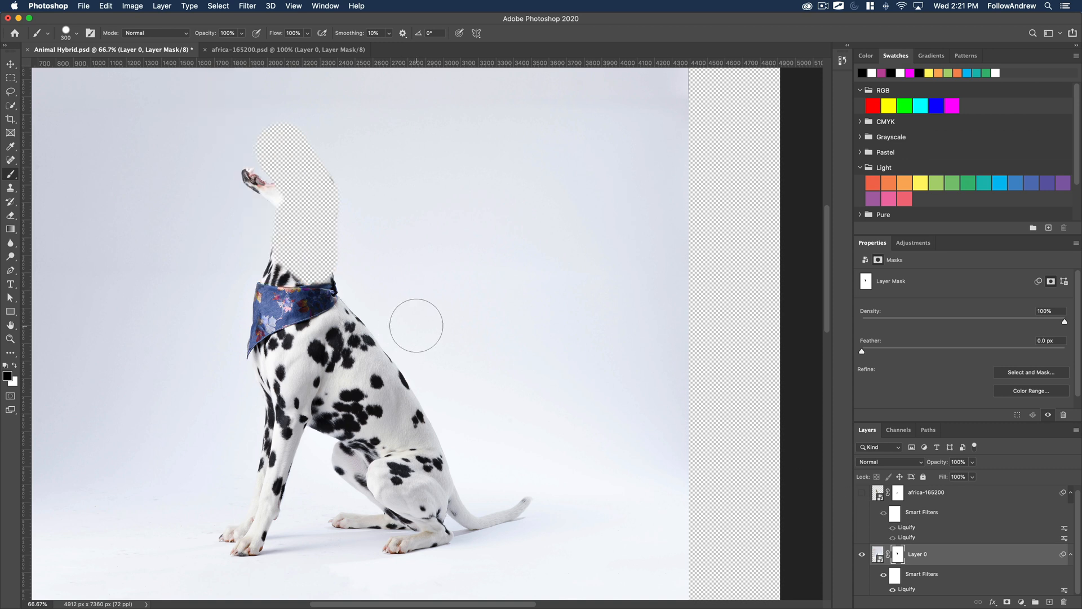
pyautogui.press('super+z')
pyautogui.press('super+shift+z')
pyautogui.press('super+z')
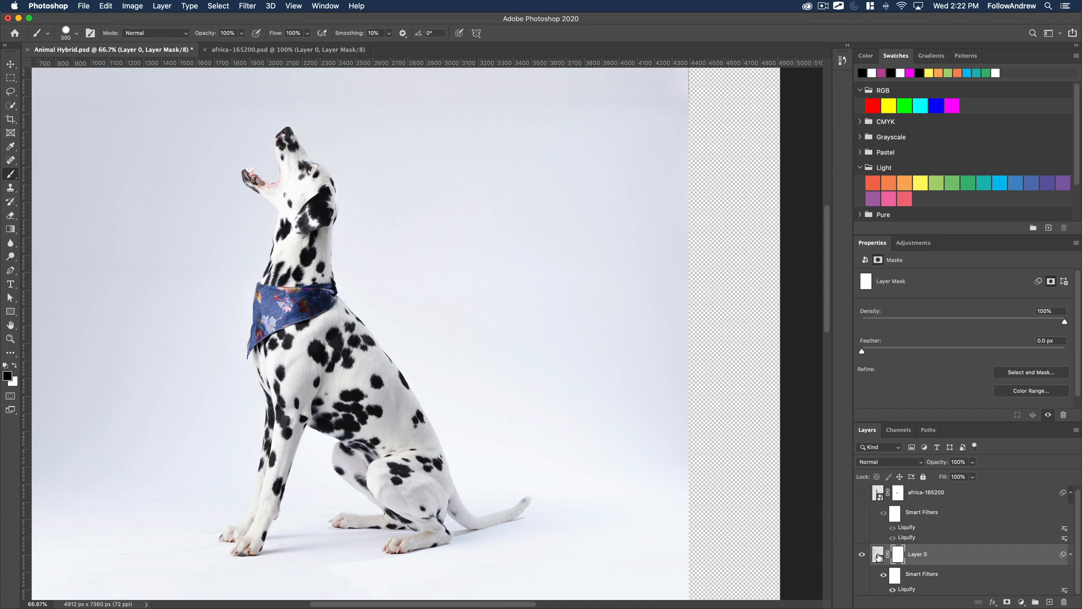
# Open Layer 0's smart object contents and lasso loosely around the red-sleeved arm and hand.
pyautogui.doubleClick(877, 554)
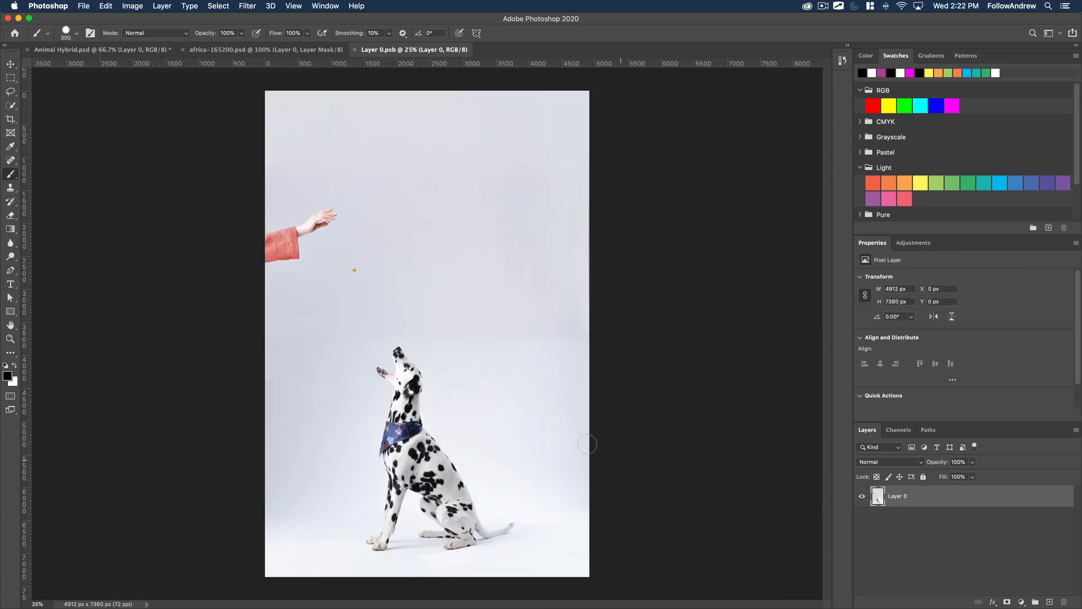
pyautogui.press('z')
pyautogui.click(285, 258)
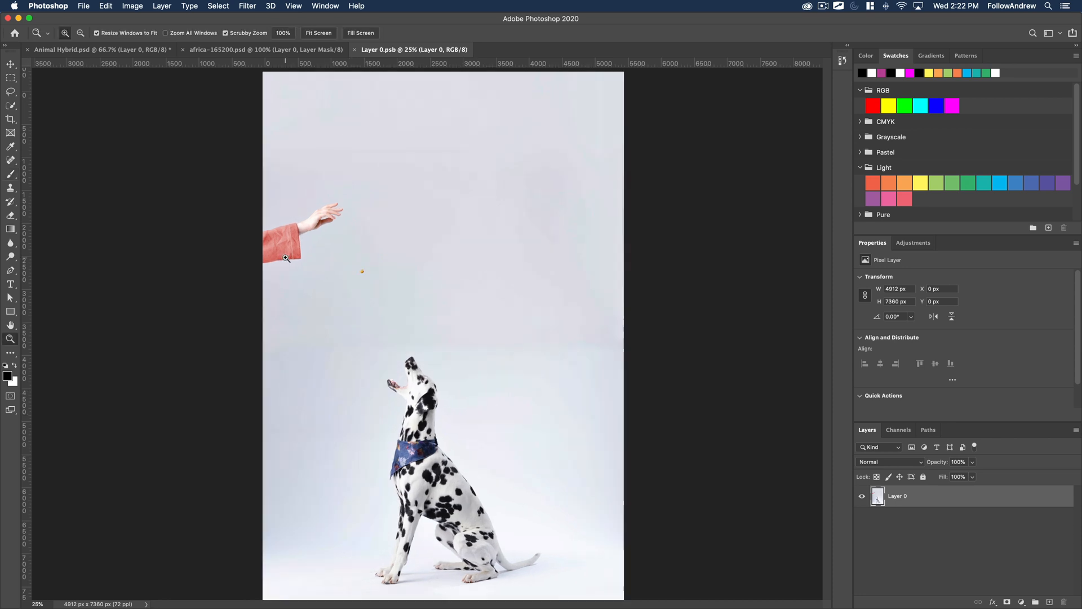
pyautogui.click(286, 259)
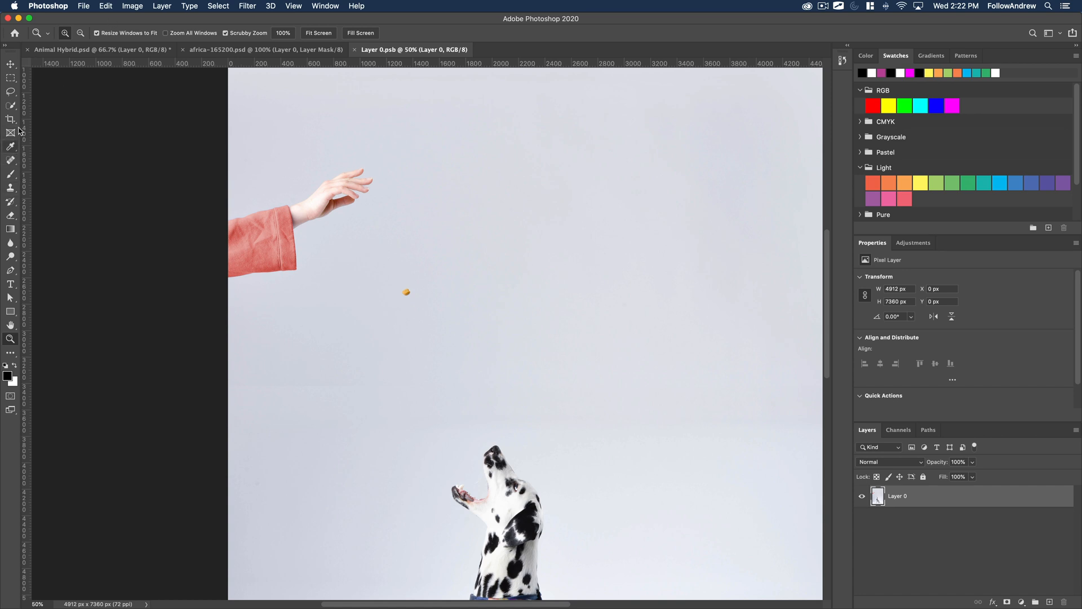
pyautogui.click(10, 92)
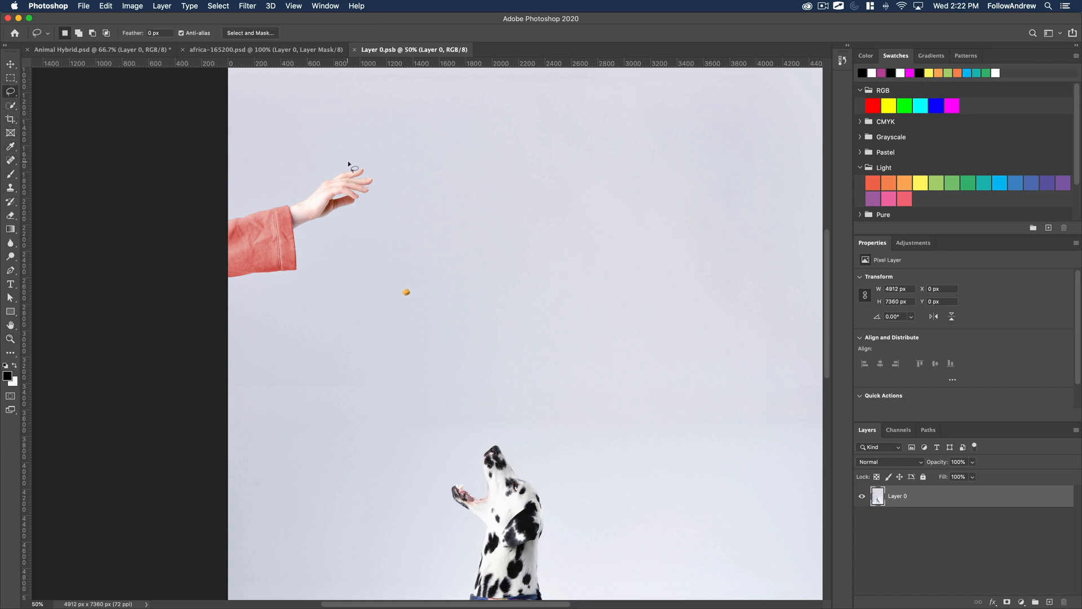
pyautogui.moveTo(349, 163)
pyautogui.mouseDown()
pyautogui.moveTo(242, 196)
pyautogui.moveTo(183, 274)
pyautogui.moveTo(271, 303)
pyautogui.moveTo(312, 280)
pyautogui.moveTo(310, 246)
pyautogui.moveTo(384, 208)
pyautogui.moveTo(384, 153)
pyautogui.moveTo(345, 165)
pyautogui.mouseUp()
# Replace the selected arm and hand with background using Content-Aware Fill, output to a new layer.
pyautogui.click(107, 5)
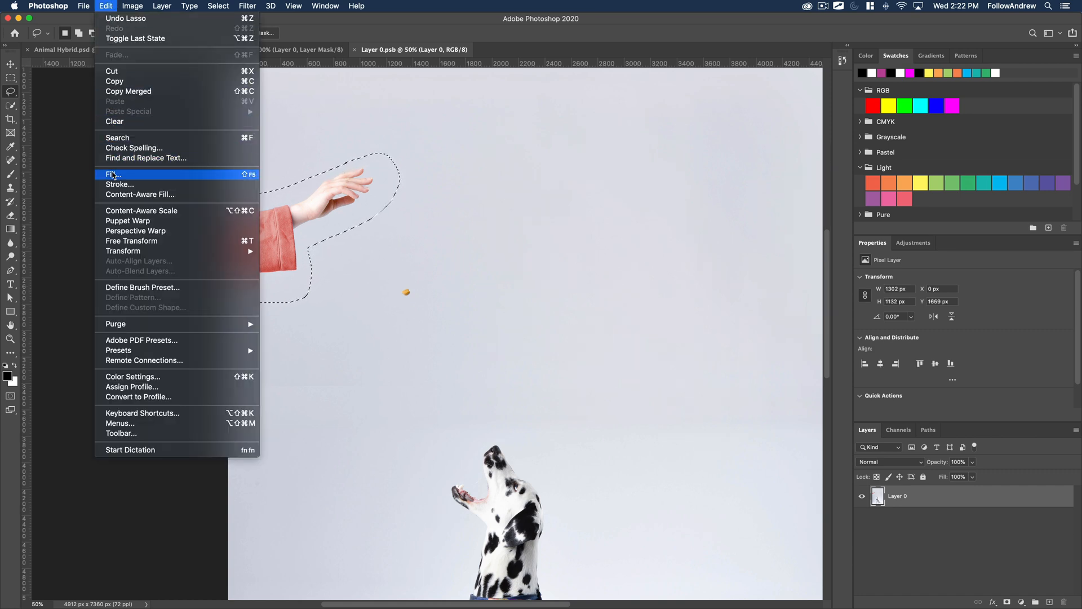
pyautogui.click(412, 279)
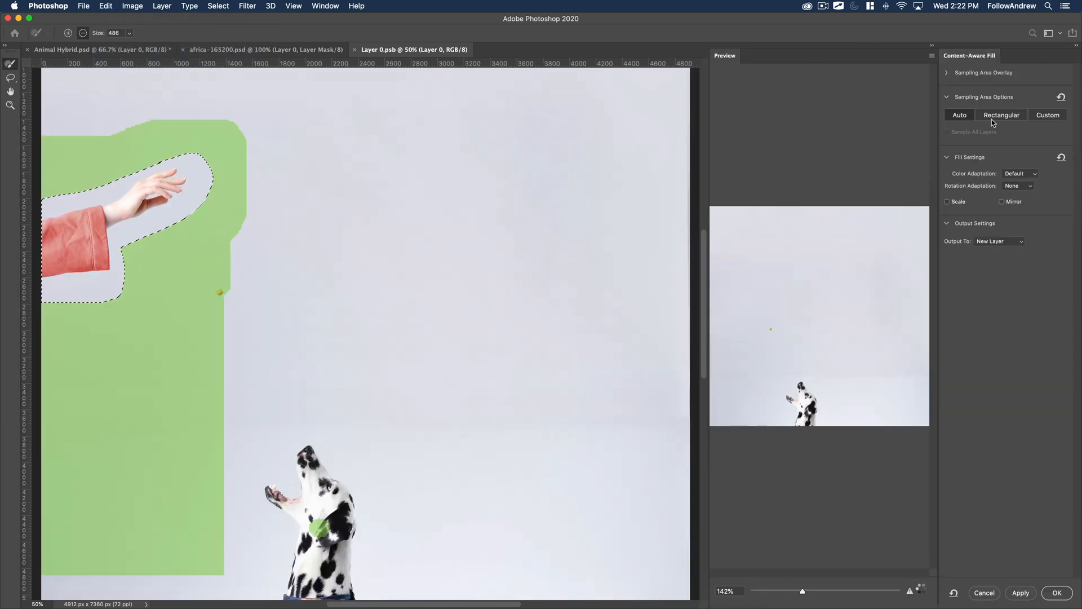
pyautogui.click(1057, 592)
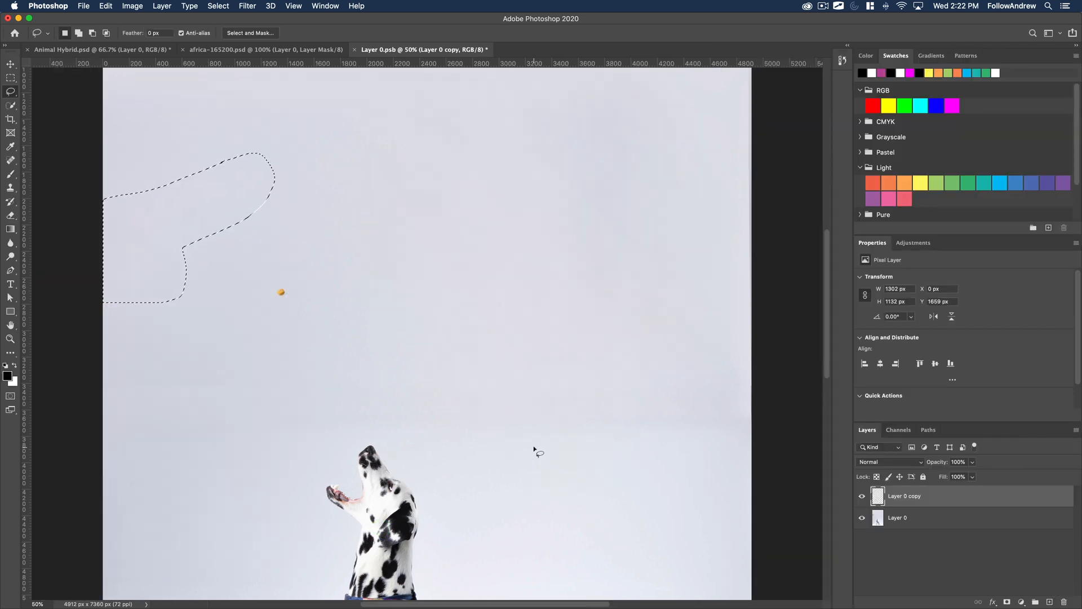
# Lasso loosely around the dalmatian's head and neck, closing the selection along the bandana's upper edge.
pyautogui.moveTo(524, 437); pyautogui.dragTo(515, 272)
pyautogui.press('z')
pyautogui.click(406, 385)
pyautogui.click(399, 384)
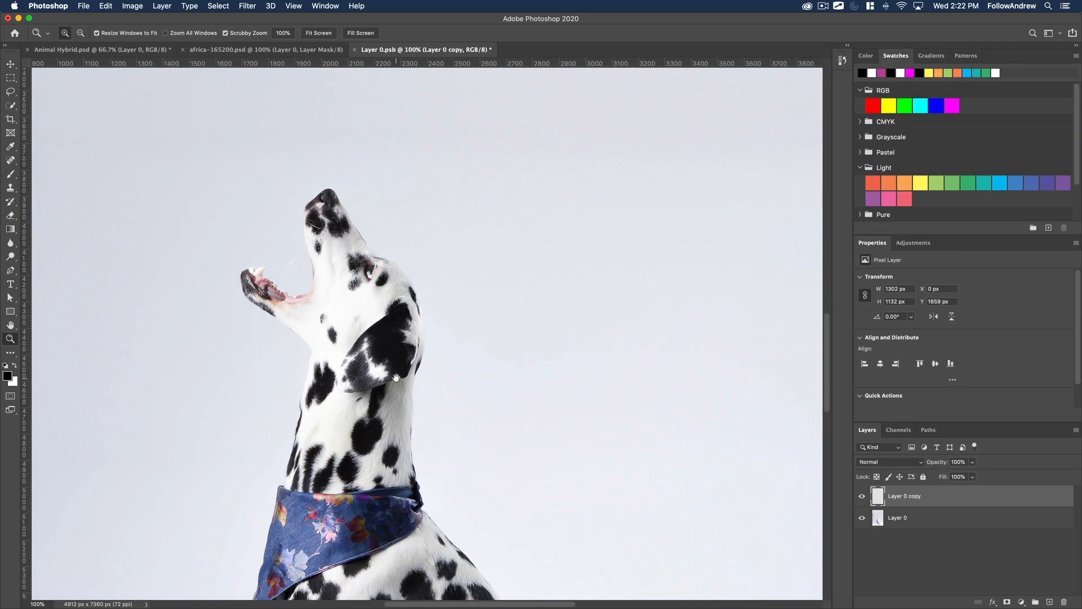
pyautogui.moveTo(436, 438); pyautogui.dragTo(417, 376)
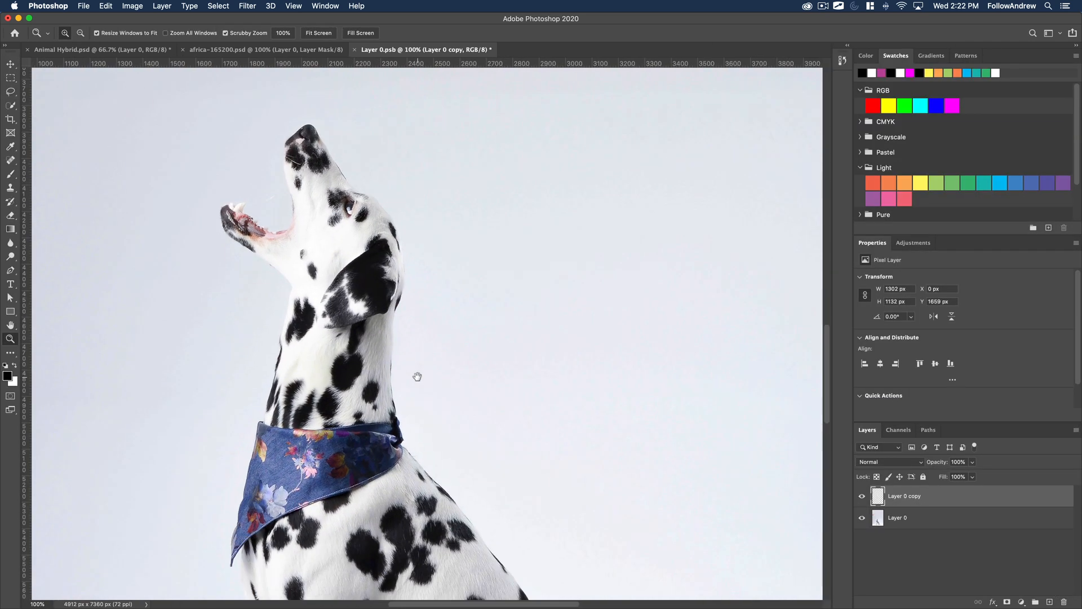
pyautogui.click(12, 97)
pyautogui.moveTo(253, 414)
pyautogui.mouseDown()
pyautogui.moveTo(259, 277)
pyautogui.moveTo(204, 236)
pyautogui.moveTo(217, 193)
pyautogui.moveTo(272, 195)
pyautogui.mouseUp()
pyautogui.moveTo(279, 125)
pyautogui.mouseDown()
pyautogui.moveTo(351, 158)
pyautogui.moveTo(410, 211)
pyautogui.moveTo(409, 316)
pyautogui.mouseUp()
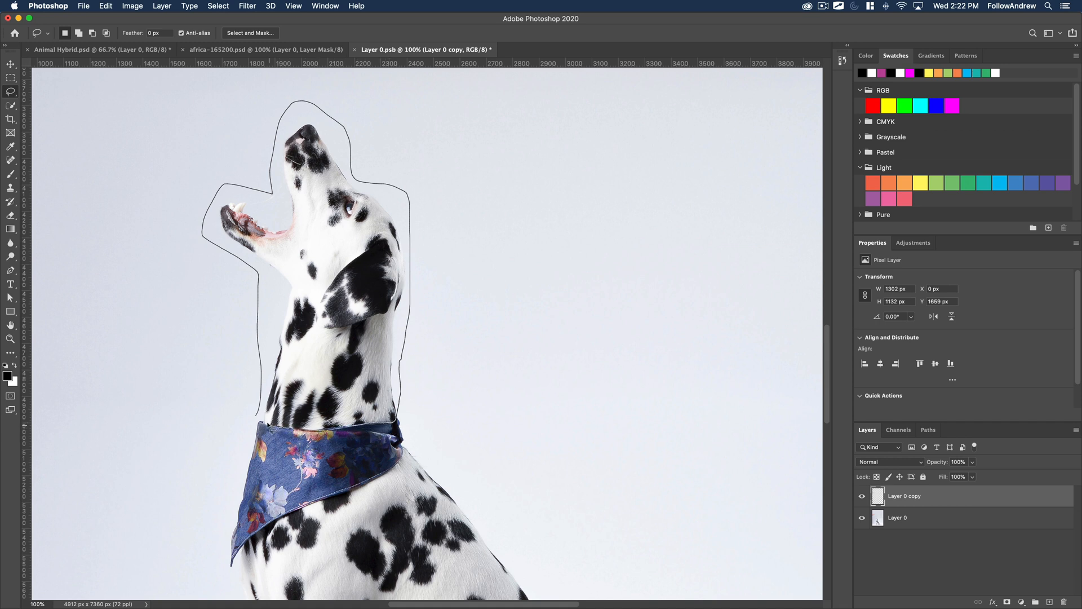
pyautogui.moveTo(257, 418); pyautogui.dragTo(258, 420)
# Refine the selection's lower edge with the Lasso at 400% zoom, subtracting the parts that overlap the bandana.
pyautogui.press('z')
pyautogui.click(338, 431)
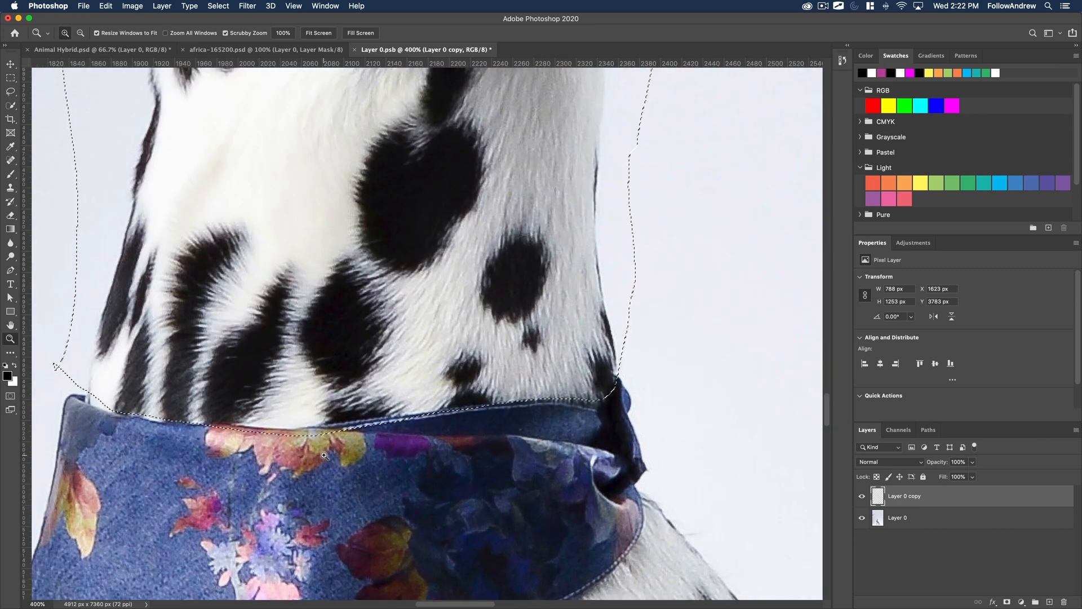
pyautogui.moveTo(348, 476); pyautogui.dragTo(402, 432)
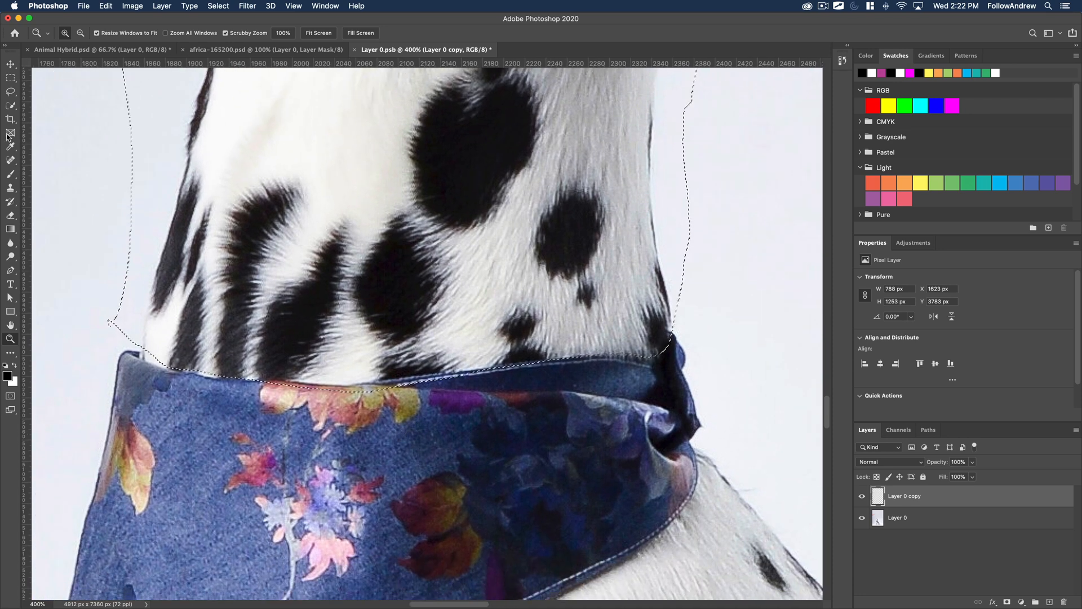
pyautogui.click(11, 92)
pyautogui.moveTo(160, 373)
pyautogui.mouseDown()
pyautogui.moveTo(580, 361)
pyautogui.moveTo(668, 333)
pyautogui.moveTo(715, 386)
pyautogui.moveTo(205, 451)
pyautogui.moveTo(191, 434)
pyautogui.mouseUp()
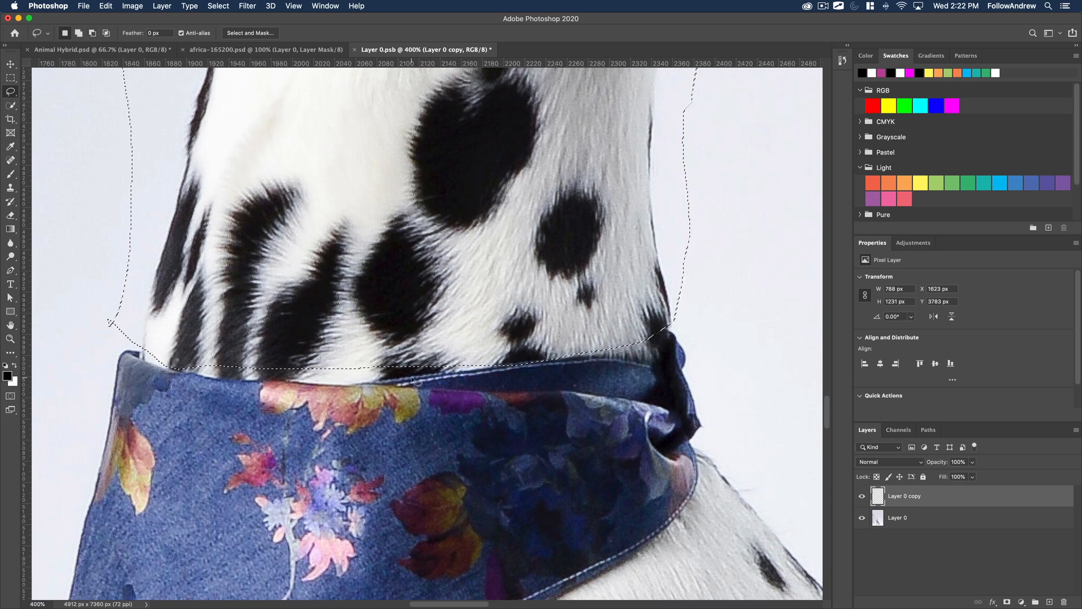
pyautogui.moveTo(458, 388)
pyautogui.mouseDown()
pyautogui.moveTo(508, 358)
pyautogui.moveTo(621, 344)
pyautogui.moveTo(468, 420)
pyautogui.moveTo(504, 408)
pyautogui.mouseUp()
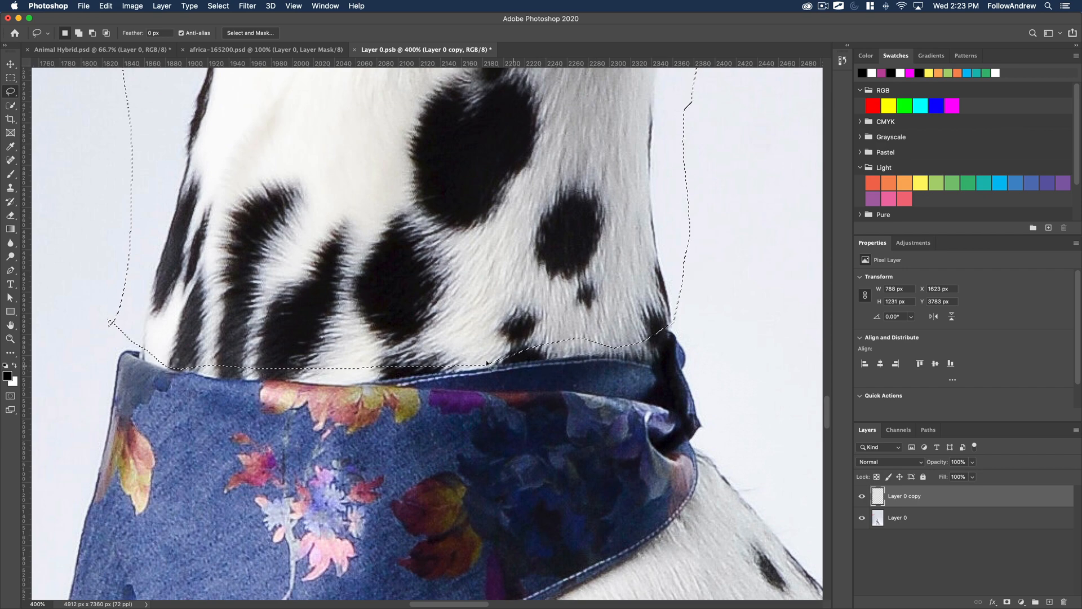
pyautogui.keyDown('alt'); pyautogui.keyDown('super'); pyautogui.click(411, 325); pyautogui.keyUp('super'); pyautogui.keyUp('alt')
# Replace the selected dalmatian head and neck with background using Content-Aware Fill, output to a new layer.
pyautogui.press('super+0')
pyautogui.click(106, 6)
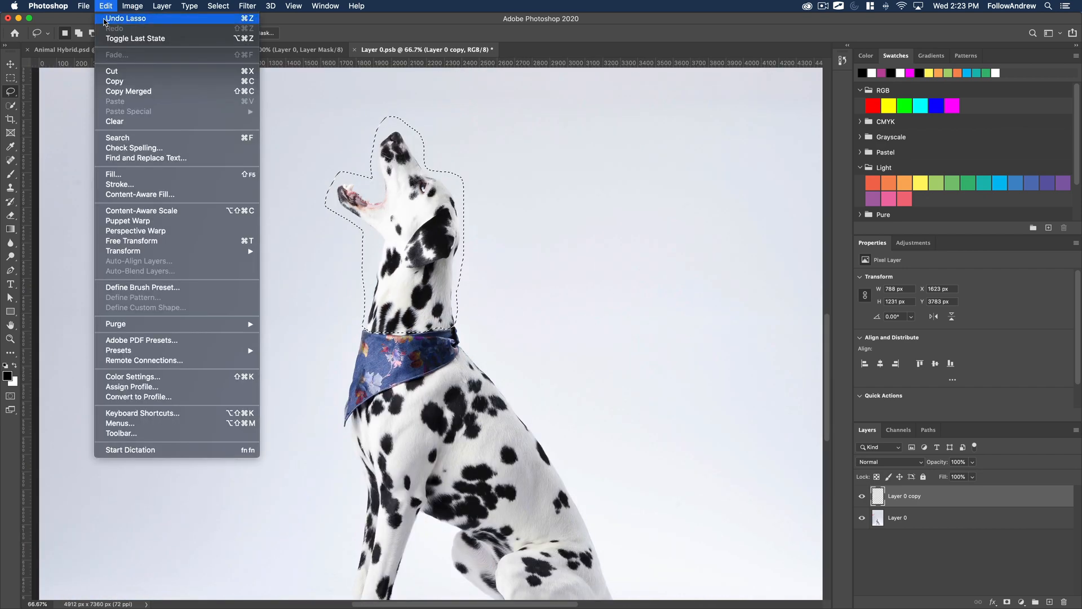
pyautogui.click(129, 194)
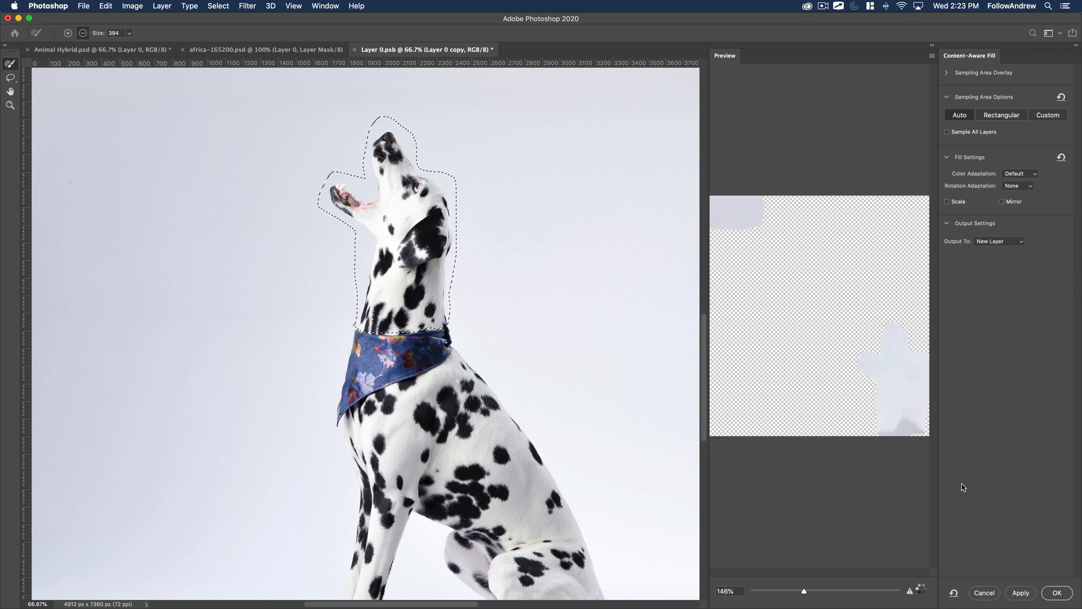
pyautogui.click(1057, 592)
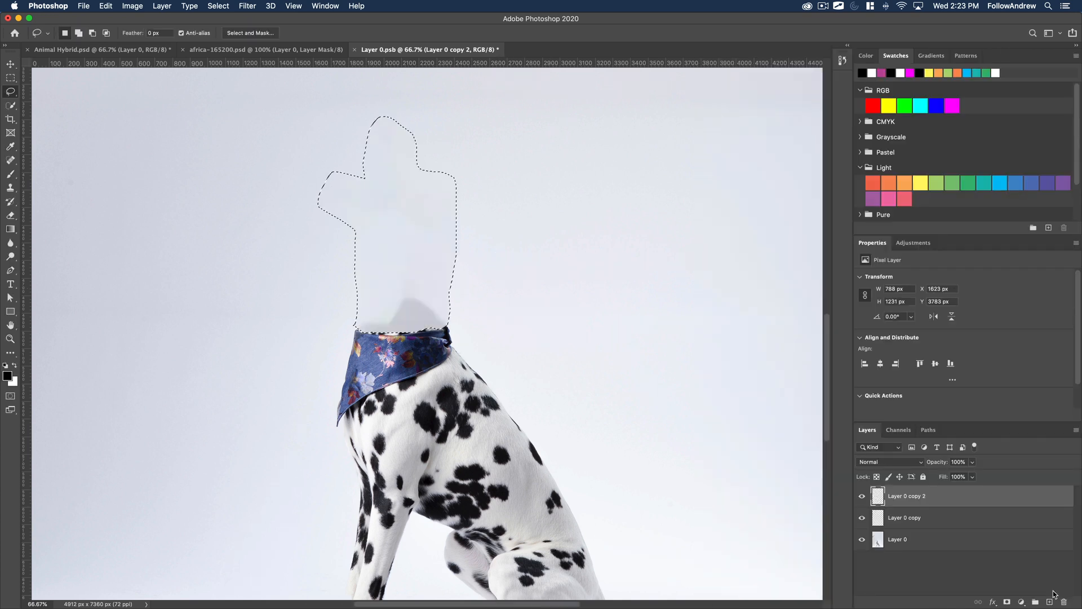
# Clear the selection, merge the fill layers into Layer 0, and heal the vertical seam above the bandana with an enlarged Spot Healing Brush.
pyautogui.press('super+d')
pyautogui.press('z')
pyautogui.doubleClick(463, 281)
pyautogui.moveTo(463, 280); pyautogui.dragTo(403, 372)
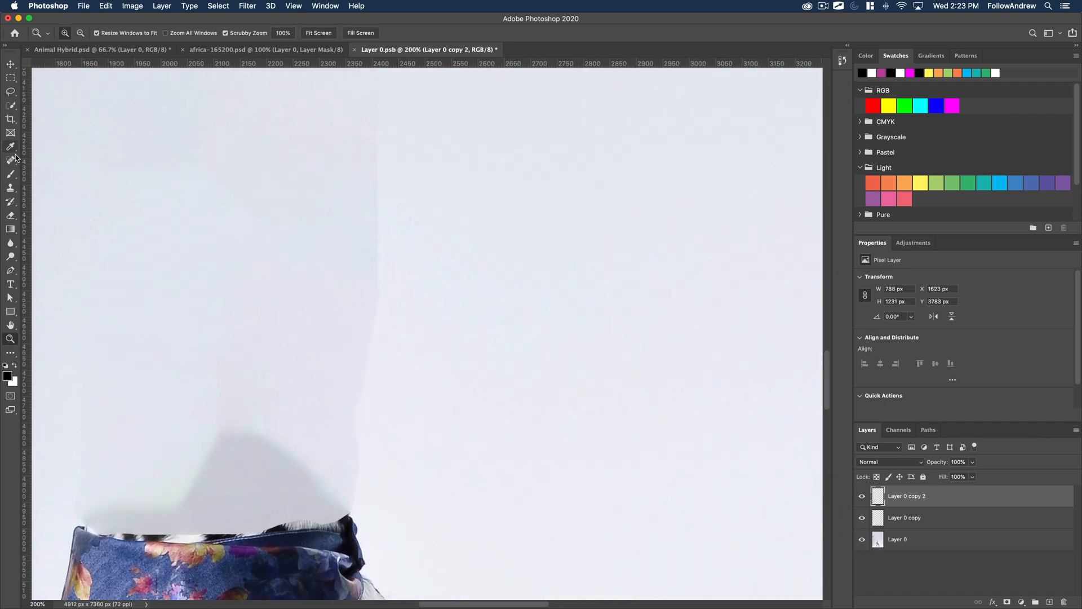
pyautogui.moveTo(10, 160); pyautogui.dragTo(38, 168)
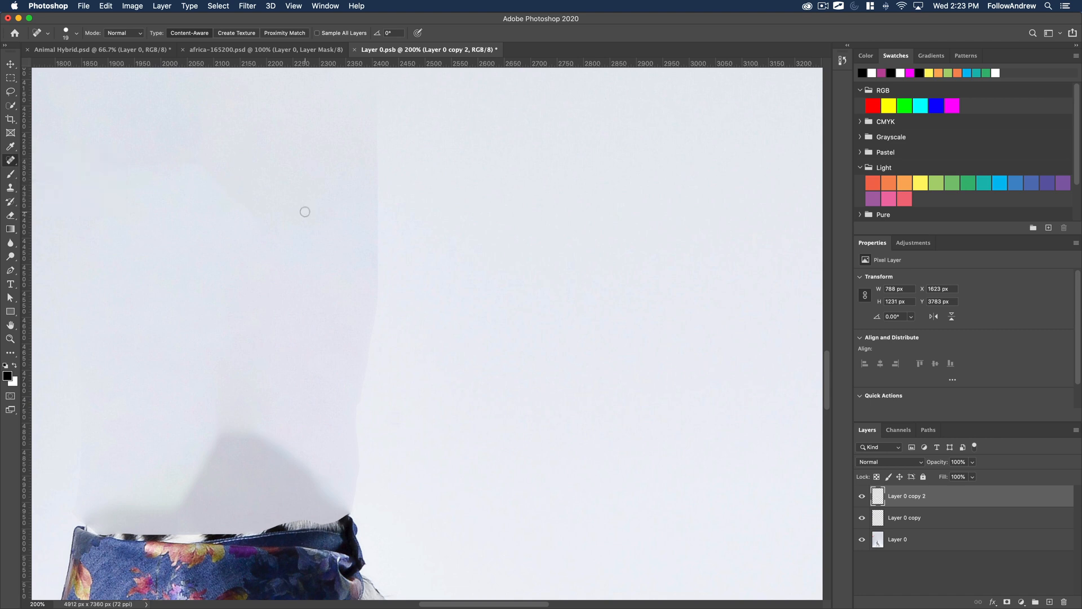
pyautogui.press(']')
pyautogui.moveTo(380, 295); pyautogui.dragTo(372, 97)
pyautogui.moveTo(358, 473)
pyautogui.mouseDown()
pyautogui.moveTo(387, 132)
pyautogui.moveTo(375, 197)
pyautogui.mouseUp()
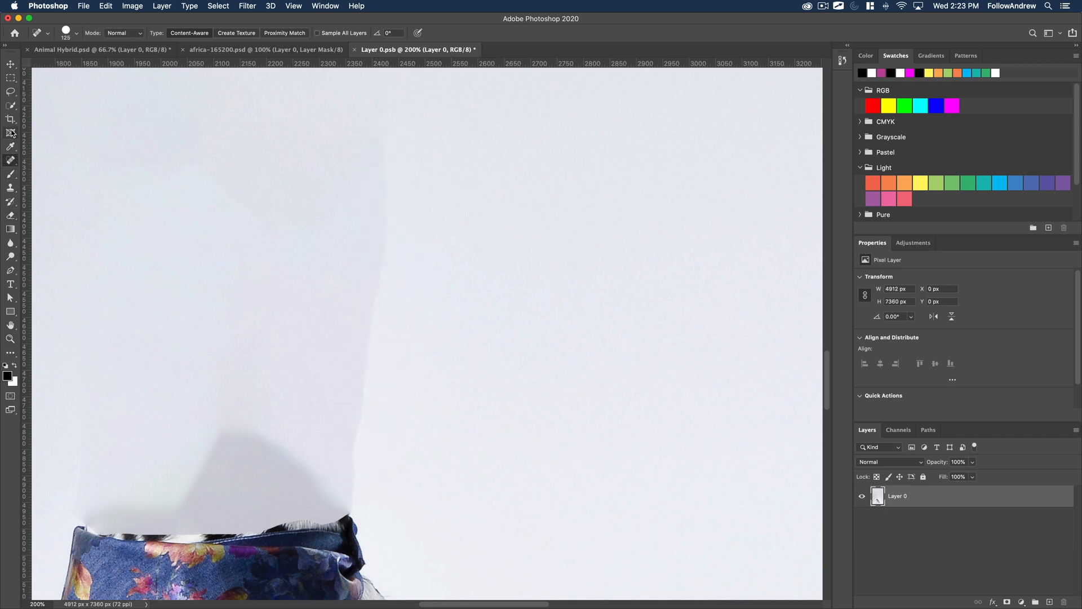
pyautogui.rightClick(11, 166)
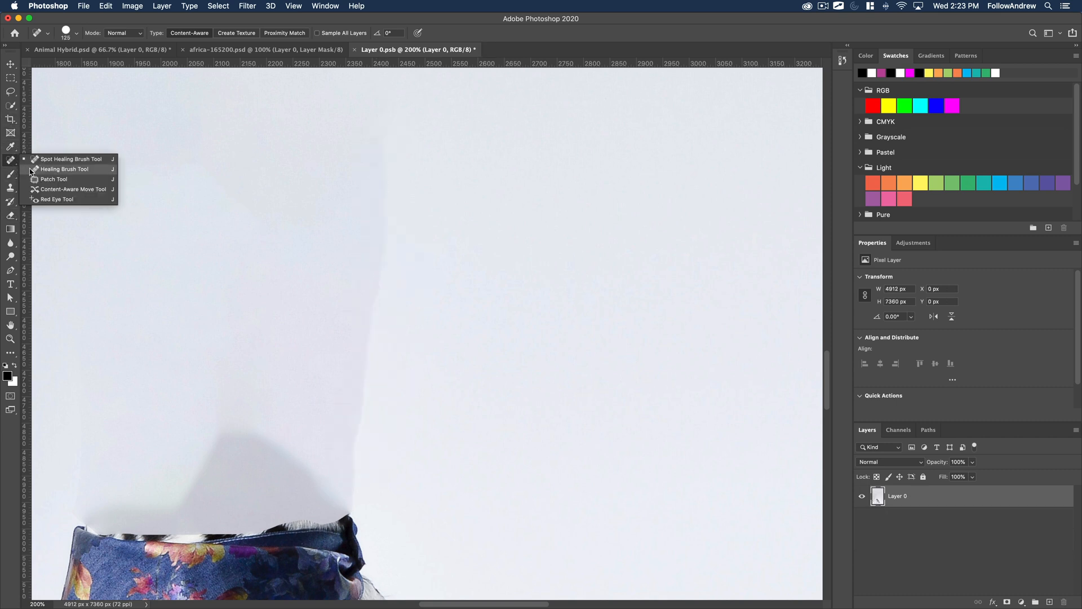
pyautogui.click(62, 169)
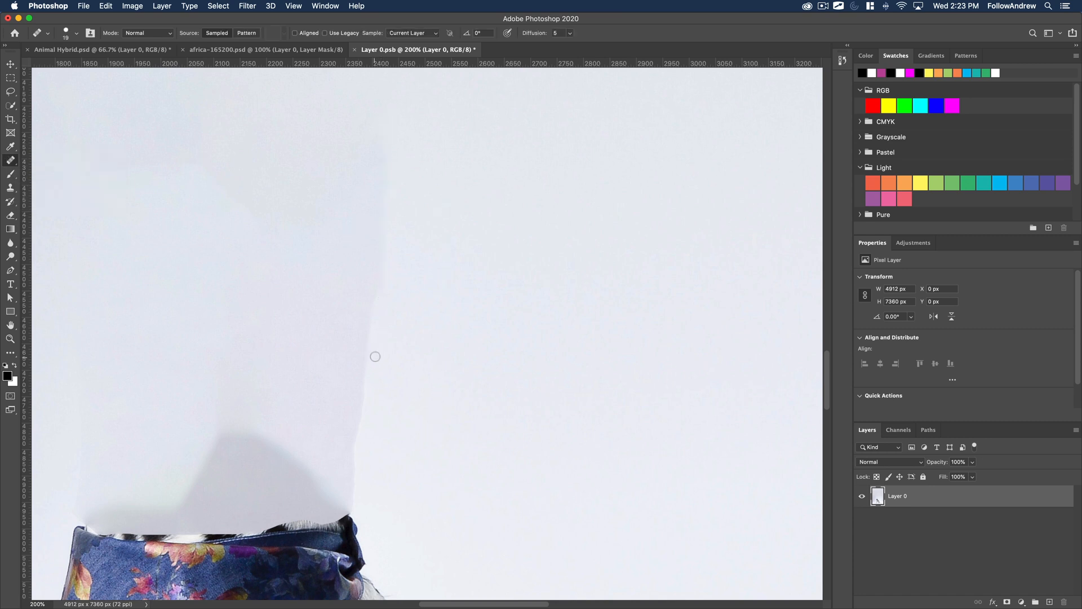
pyautogui.press(']')
pyautogui.press(']')
pyautogui.press(']')
# Remove the small orange treat from the upper background with the Spot Healing Brush at size 125.
pyautogui.keyDown('alt'); pyautogui.click(320, 337); pyautogui.keyUp('alt')
pyautogui.keyDown('alt'); pyautogui.click(319, 336); pyautogui.keyUp('alt')
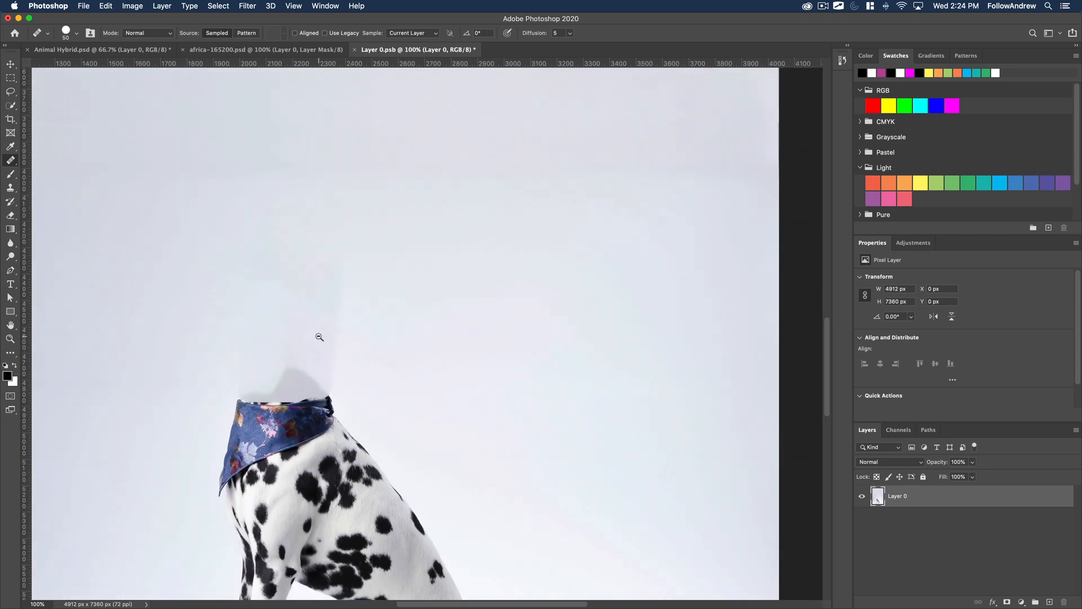
pyautogui.keyDown('alt'); pyautogui.click(302, 319); pyautogui.keyUp('alt')
pyautogui.keyDown('alt'); pyautogui.click(295, 297); pyautogui.keyUp('alt')
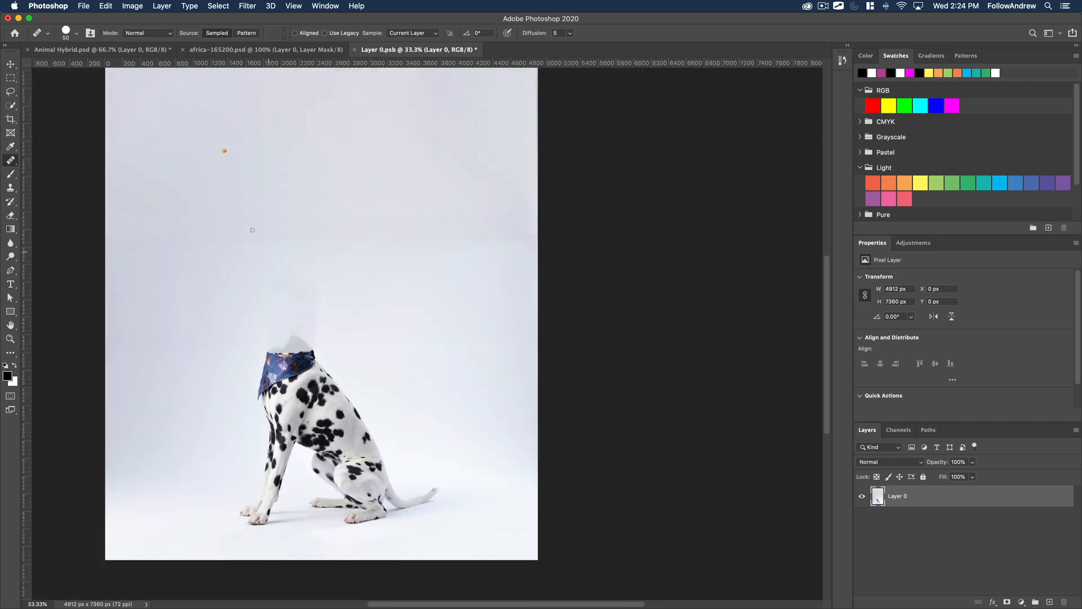
pyautogui.press('z')
pyautogui.click(224, 150)
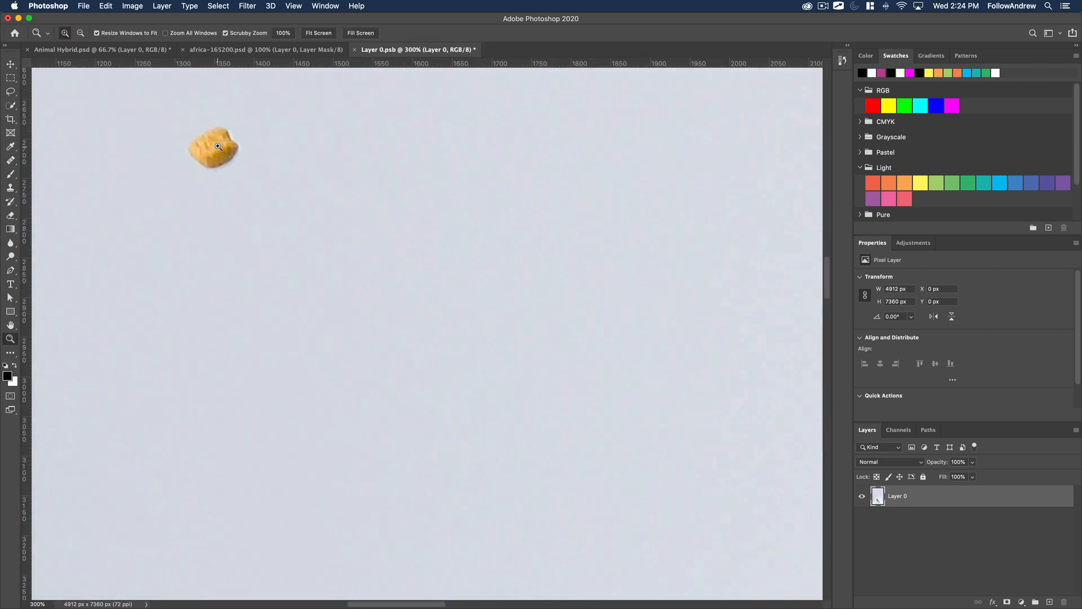
pyautogui.click(225, 150)
pyautogui.click(12, 161)
pyautogui.rightClick(15, 164)
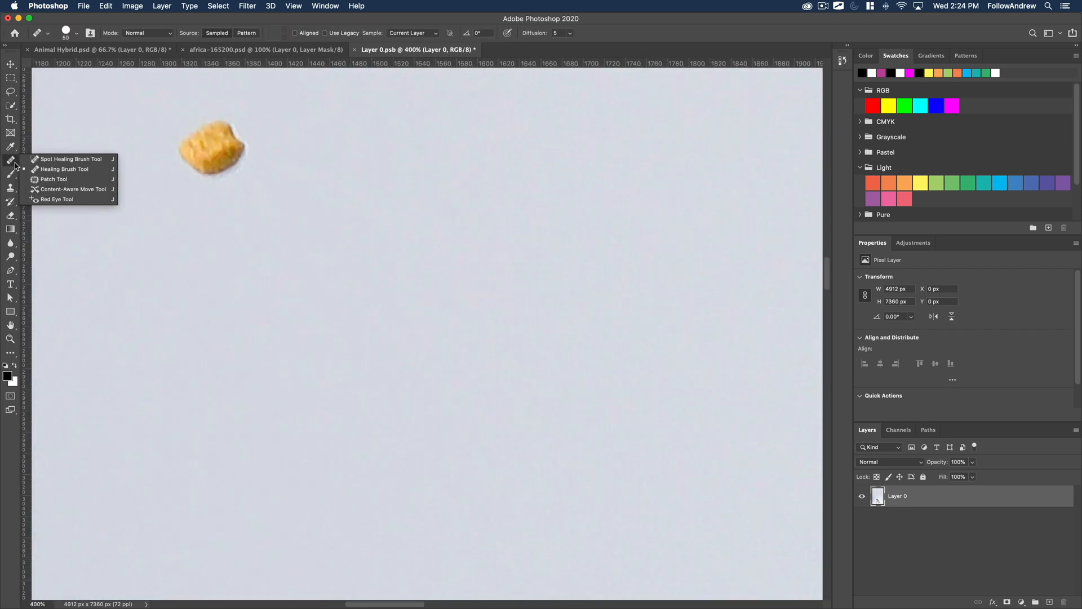
pyautogui.click(84, 154)
pyautogui.press(']')
pyautogui.press(']')
pyautogui.press(']')
pyautogui.press(']')
pyautogui.press(']')
pyautogui.press(']')
pyautogui.click(207, 146)
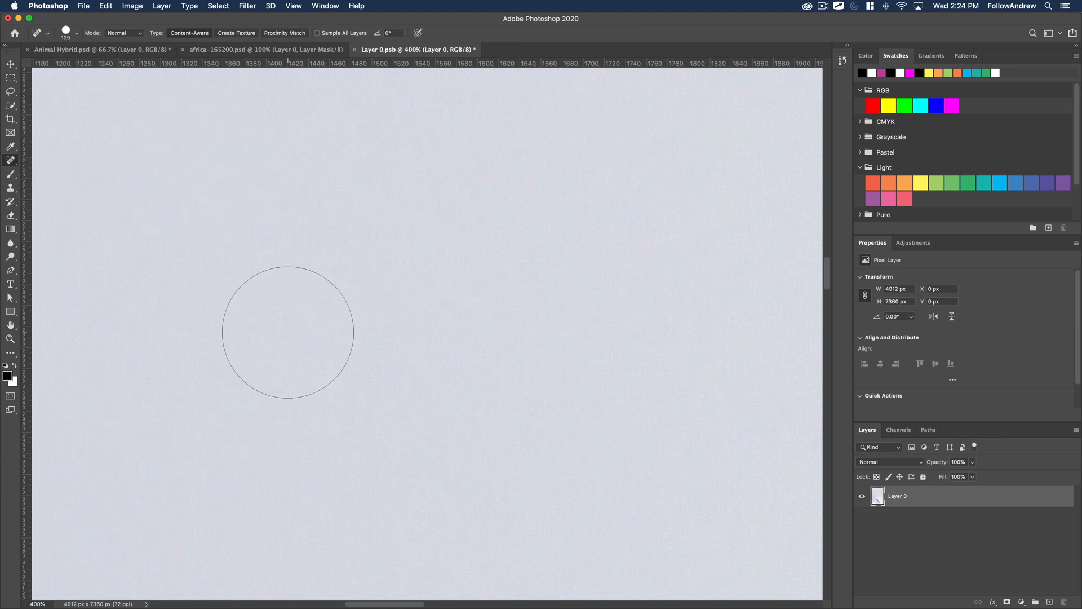
# Save the retouched Layer 0.psb smart object and return to the Animal Hybrid.psd document.
pyautogui.keyDown('alt'); pyautogui.click(286, 329); pyautogui.keyUp('alt')
pyautogui.keyDown('alt'); pyautogui.click(287, 330); pyautogui.keyUp('alt')
pyautogui.keyDown('alt'); pyautogui.click(287, 329); pyautogui.keyUp('alt')
pyautogui.keyDown('alt'); pyautogui.click(286, 329); pyautogui.keyUp('alt')
pyautogui.keyDown('alt'); pyautogui.click(287, 330); pyautogui.keyUp('alt')
pyautogui.keyDown('alt'); pyautogui.click(286, 329); pyautogui.keyUp('alt')
pyautogui.keyDown('alt'); pyautogui.click(286, 329); pyautogui.keyUp('alt')
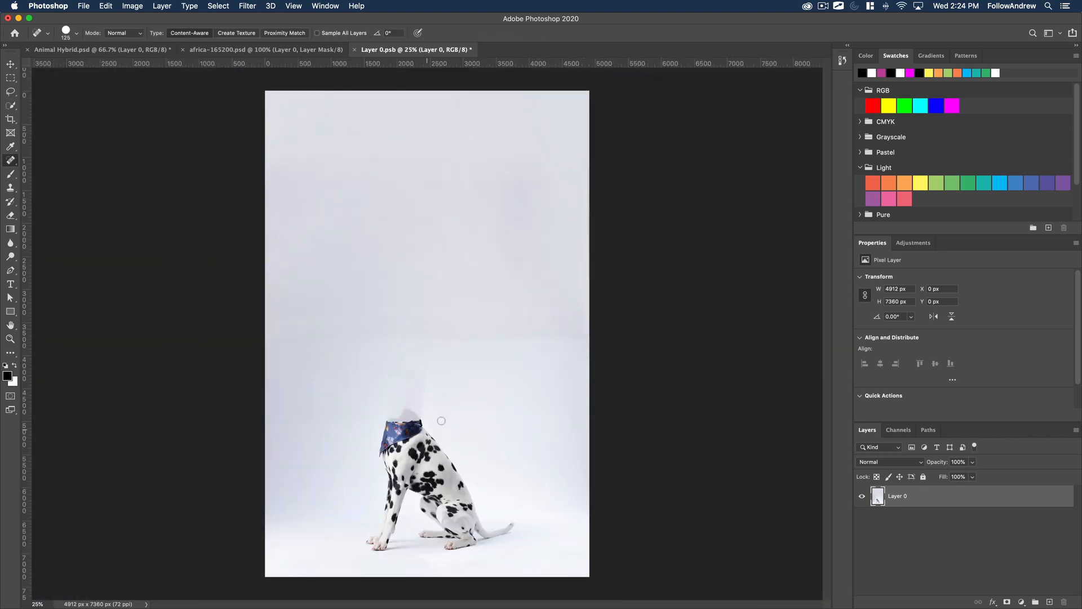
pyautogui.press('super+s')
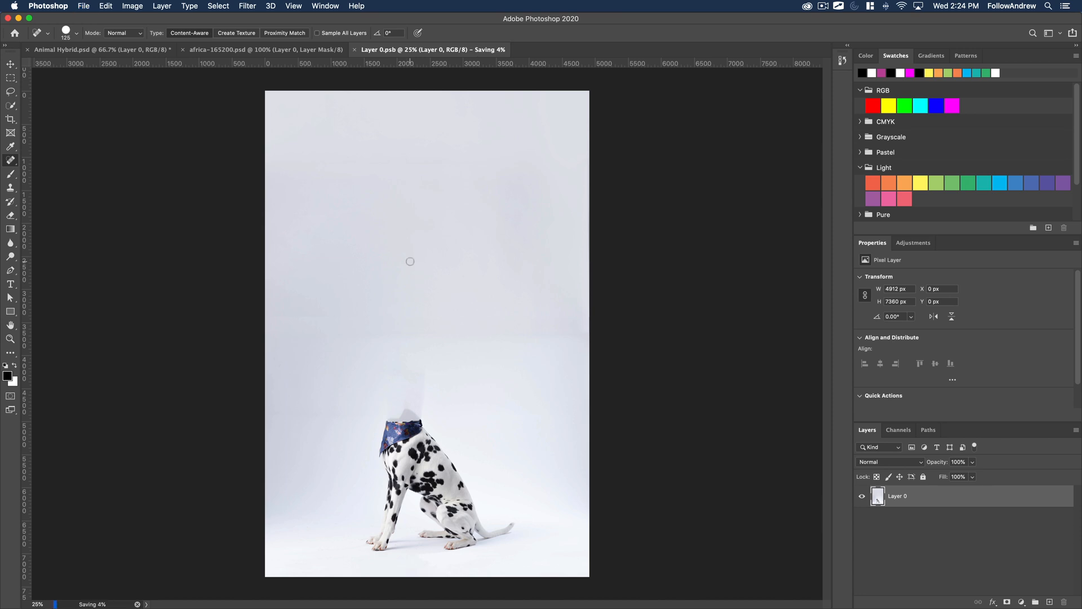
pyautogui.click(112, 51)
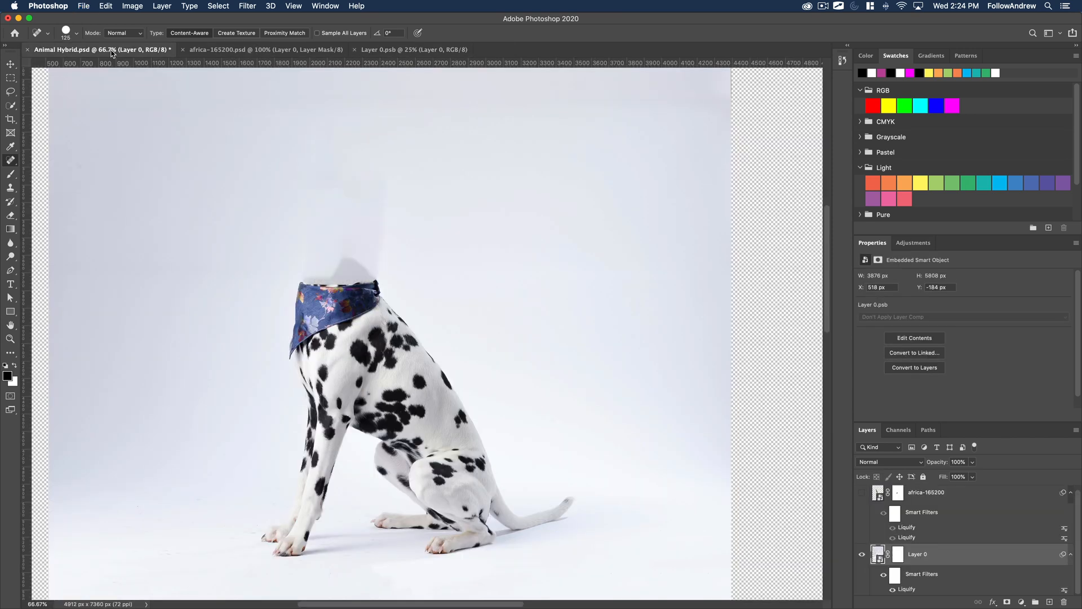
# Show the africa-165200 giraffe layer over the cleaned-up dalmatian body.
pyautogui.press('super+minus')
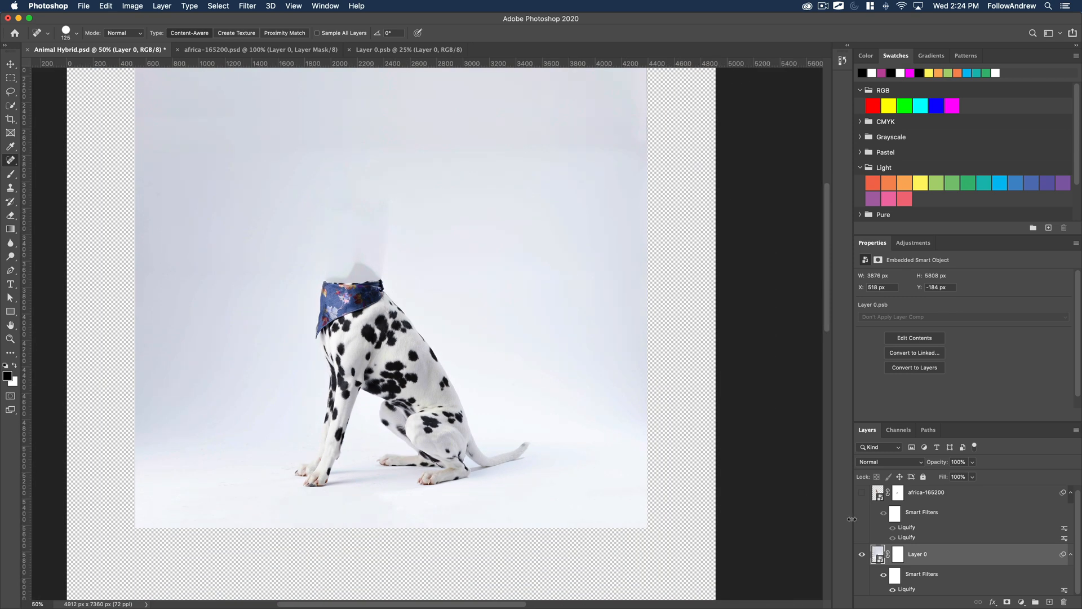
pyautogui.click(861, 495)
pyautogui.moveTo(466, 278); pyautogui.dragTo(501, 372)
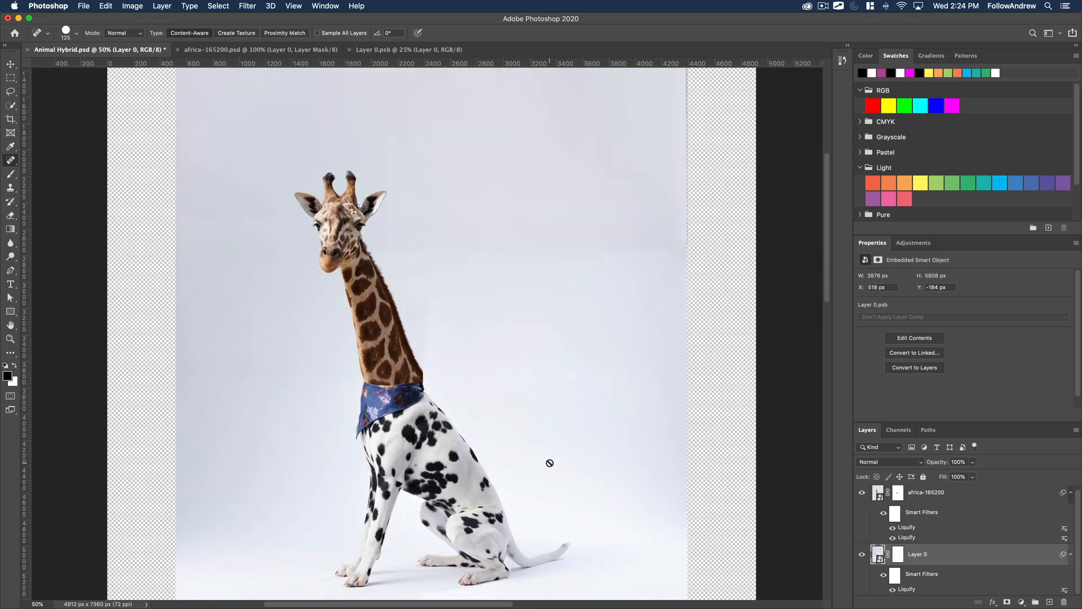
pyautogui.moveTo(550, 463); pyautogui.dragTo(438, 419)
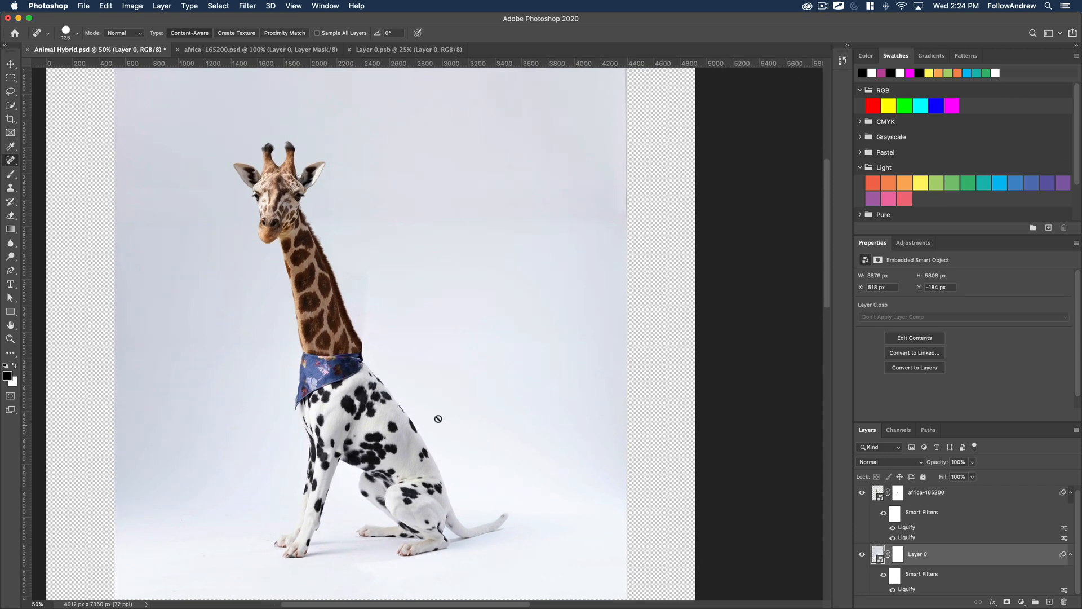
# Paint black on the africa-165200 layer mask to soften the giraffe neck's straight-cut back edge just above the bandana knot.
pyautogui.press('z')
pyautogui.moveTo(362, 329); pyautogui.dragTo(362, 329)
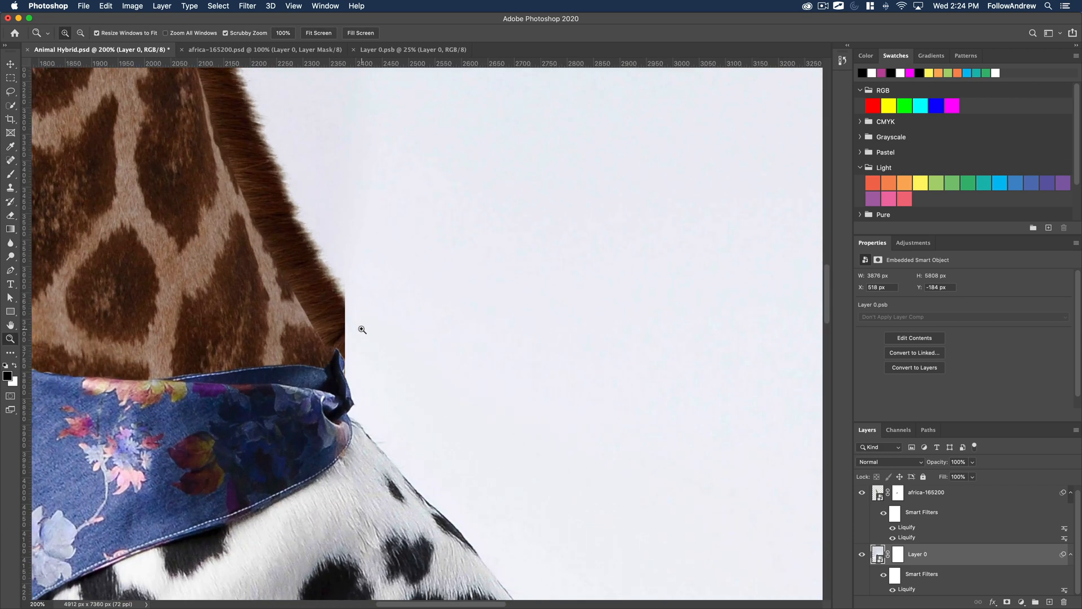
pyautogui.click(362, 329)
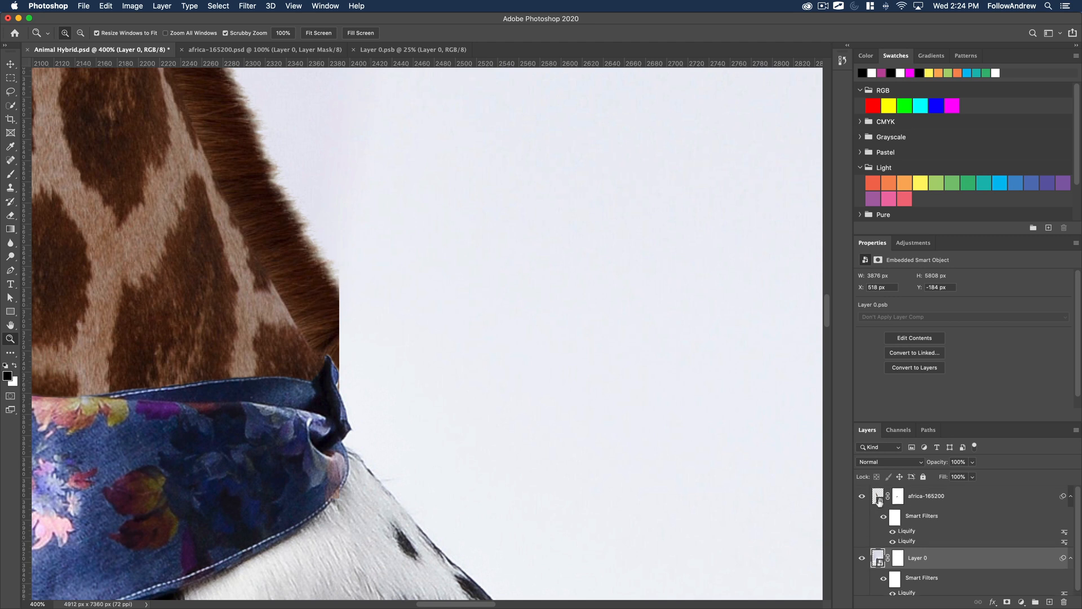
pyautogui.click(898, 494)
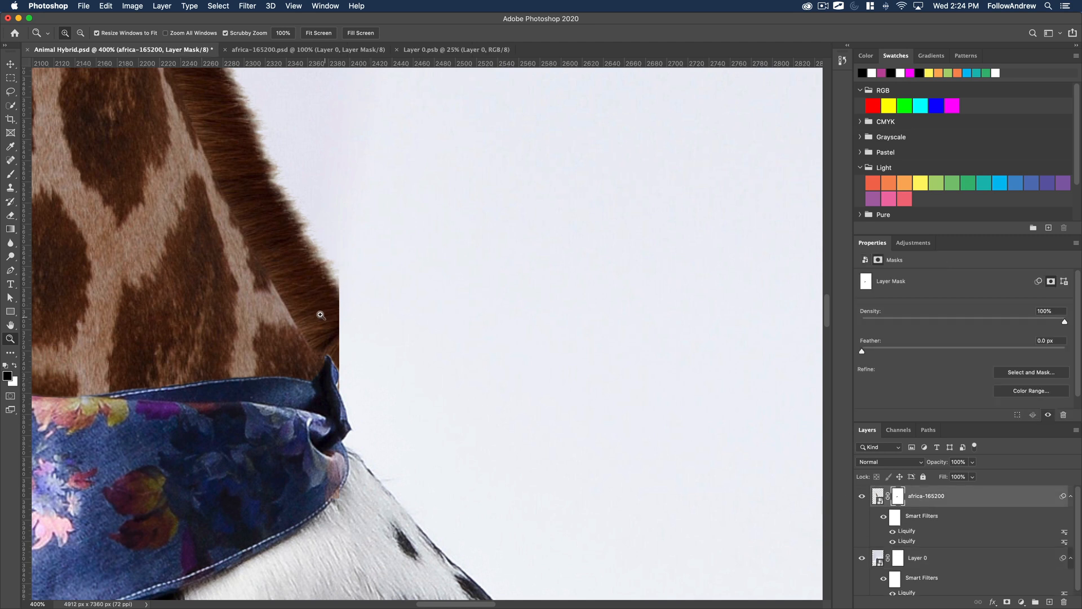
pyautogui.click(862, 497)
pyautogui.click(862, 496)
pyautogui.press('b')
pyautogui.press('[')
pyautogui.press('[')
pyautogui.press('[')
pyautogui.press('[')
pyautogui.press('[')
pyautogui.press('[')
pyautogui.press('[')
pyautogui.press('[')
pyautogui.press('[')
pyautogui.press('[')
pyautogui.press('[')
pyautogui.press('[')
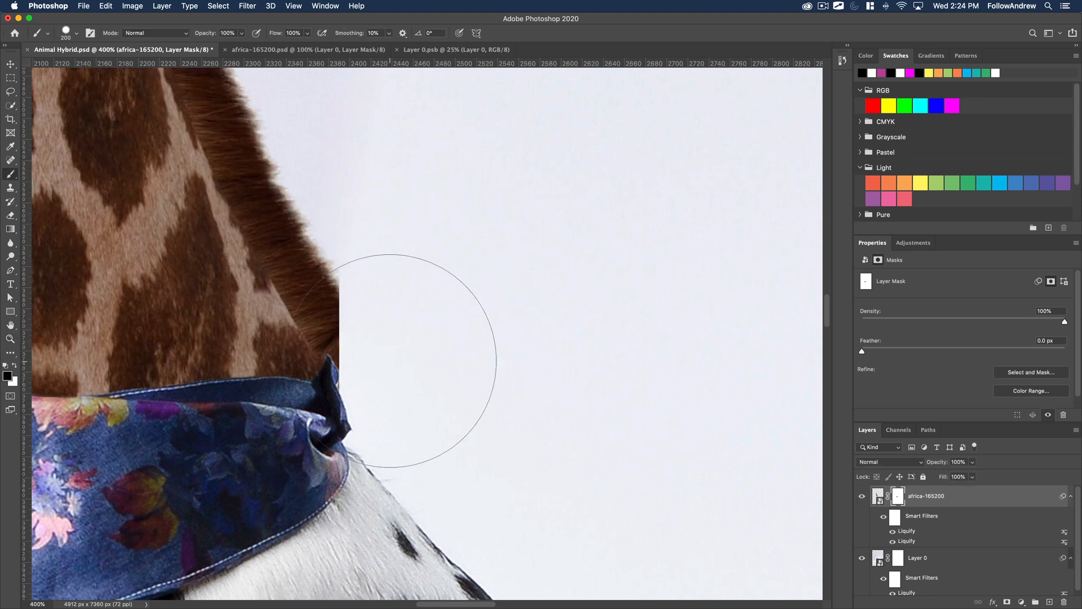
pyautogui.press('[')
pyautogui.press('[')
pyautogui.press('[')
pyautogui.press('[')
pyautogui.press('[')
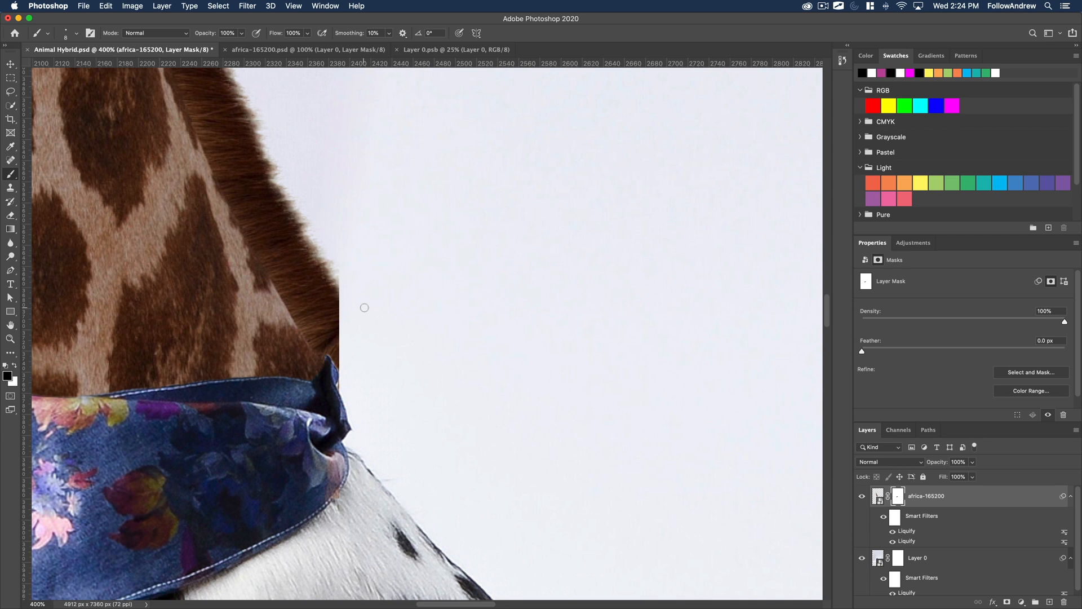
pyautogui.press(']')
pyautogui.press(']')
pyautogui.press(']')
pyautogui.press(']')
pyautogui.press(']')
pyautogui.press(']')
pyautogui.moveTo(355, 288)
pyautogui.mouseDown()
pyautogui.moveTo(360, 362)
pyautogui.moveTo(351, 265)
pyautogui.moveTo(370, 383)
pyautogui.moveTo(360, 269)
pyautogui.moveTo(356, 360)
pyautogui.mouseUp()
pyautogui.press('[')
pyautogui.press('[')
pyautogui.press('[')
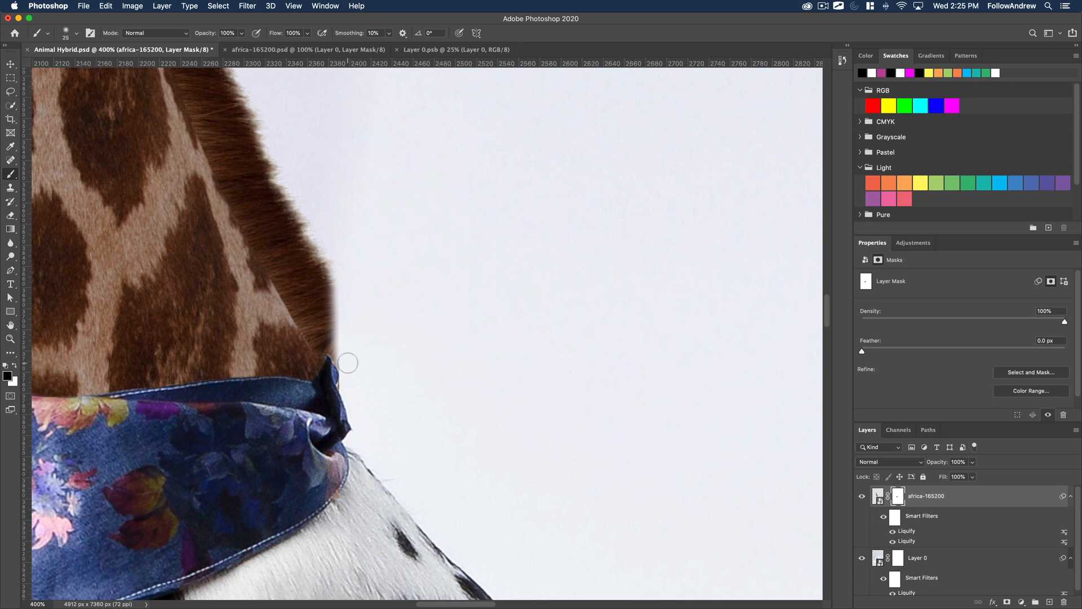
pyautogui.keyDown('alt'); pyautogui.click(399, 448); pyautogui.keyUp('alt')
pyautogui.keyDown('alt'); pyautogui.click(398, 448); pyautogui.keyUp('alt')
pyautogui.keyDown('alt'); pyautogui.click(398, 448); pyautogui.keyUp('alt')
pyautogui.keyDown('alt'); pyautogui.click(398, 448); pyautogui.keyUp('alt')
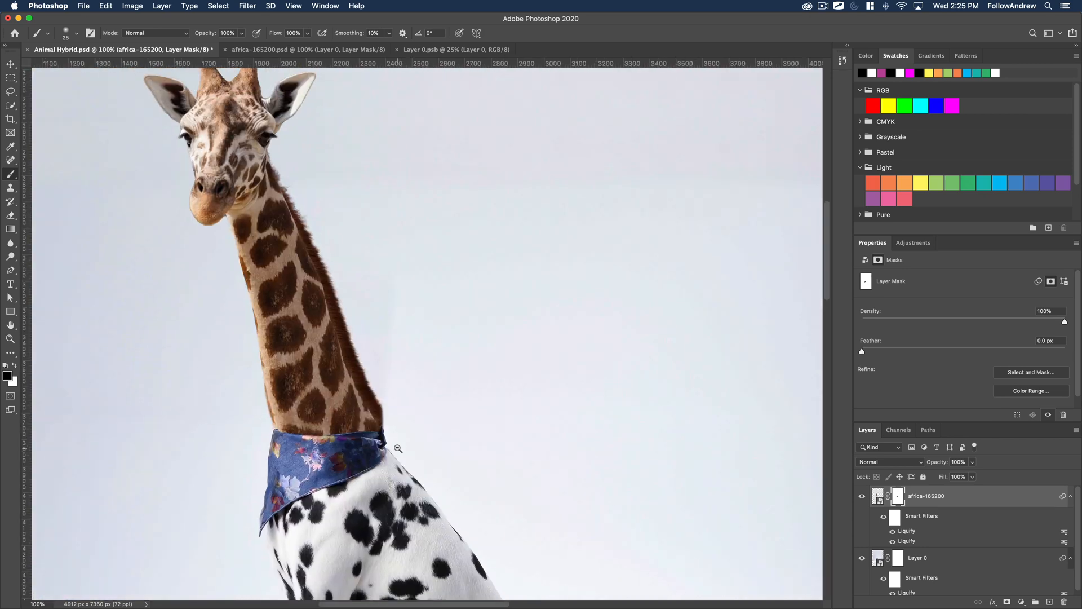
pyautogui.keyDown('alt'); pyautogui.click(398, 448); pyautogui.keyUp('alt')
pyautogui.keyDown('alt'); pyautogui.click(418, 461); pyautogui.keyUp('alt')
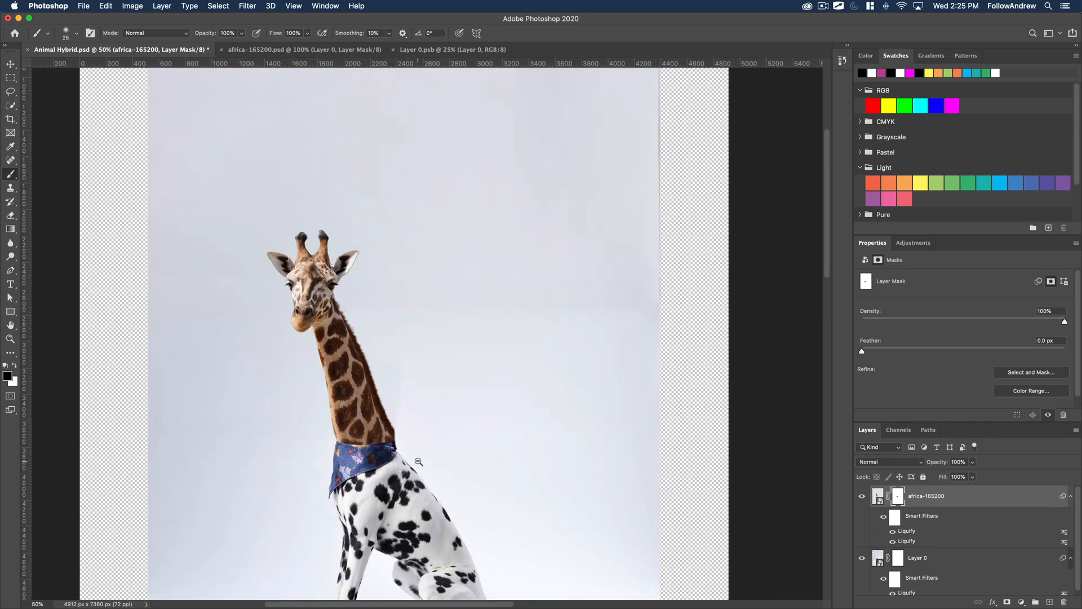
pyautogui.moveTo(432, 473); pyautogui.dragTo(420, 398)
pyautogui.keyDown('alt'); pyautogui.click(395, 364); pyautogui.keyUp('alt')
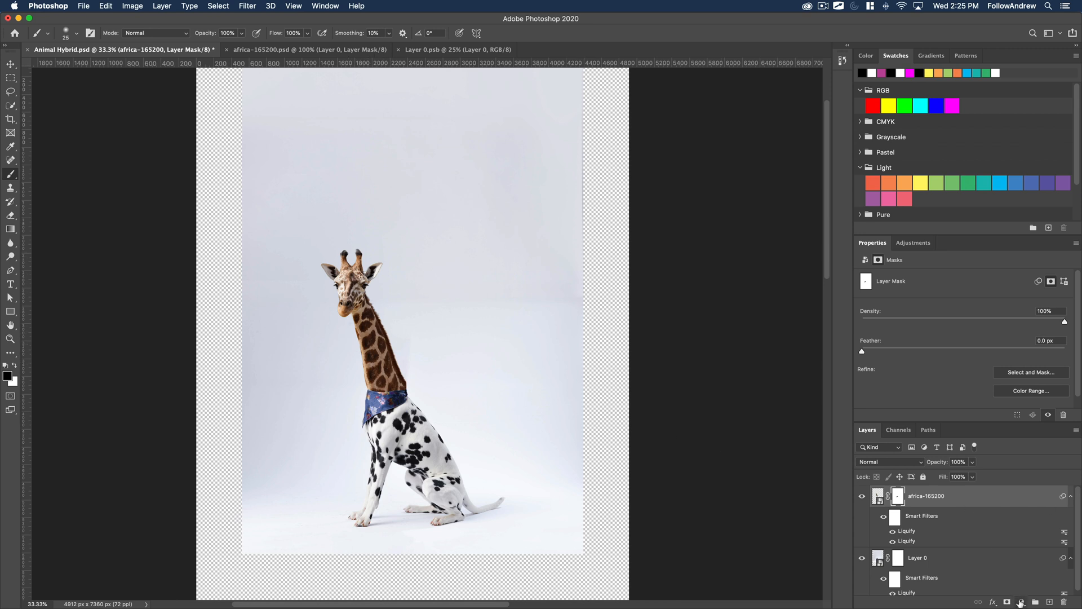
# Add a Black & White adjustment layer above africa-165200 and clip it so only the giraffe loses its color.
pyautogui.click(1022, 602)
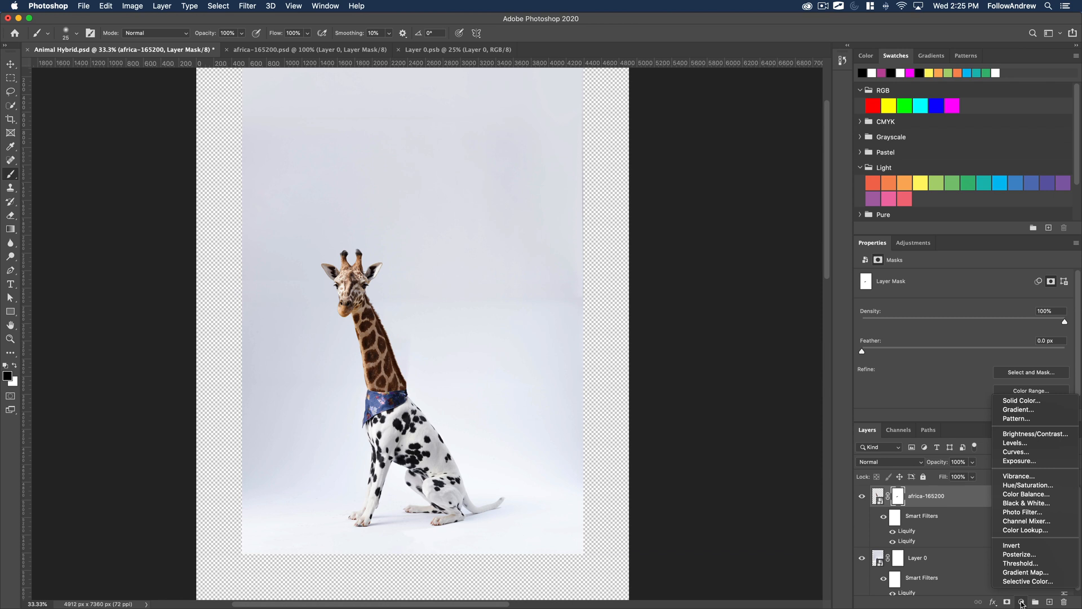
pyautogui.click(1031, 504)
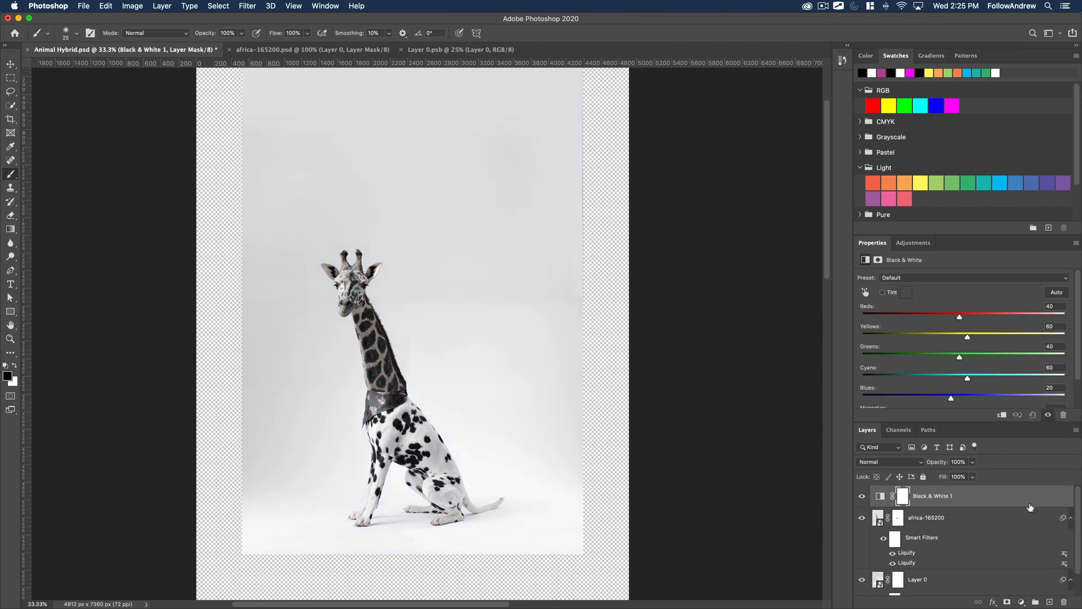
pyautogui.moveTo(963, 508); pyautogui.dragTo(935, 509)
pyautogui.rightClick(935, 502)
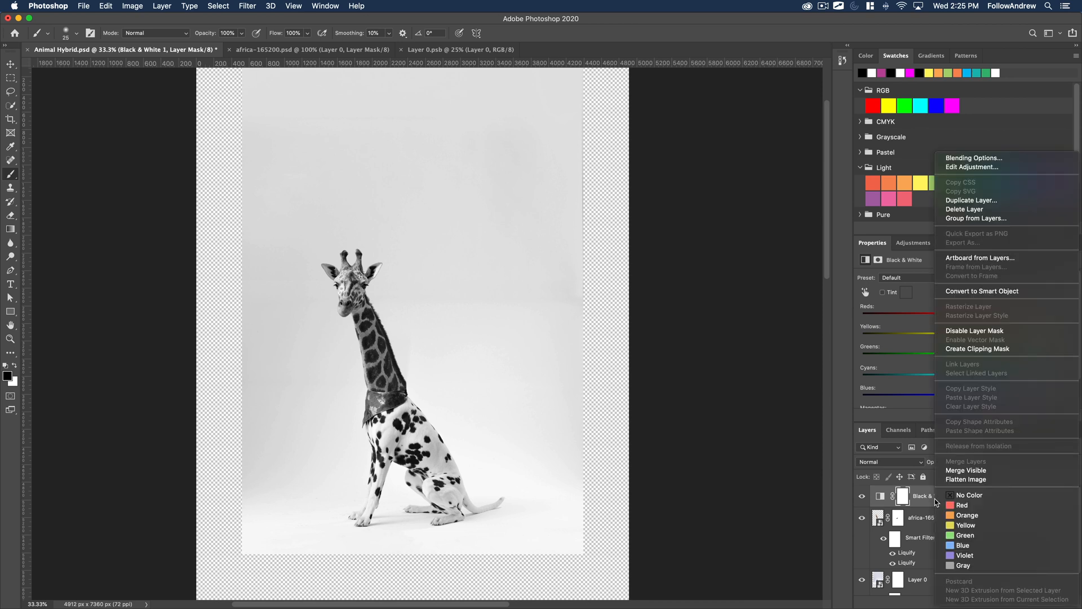
pyautogui.click(923, 499)
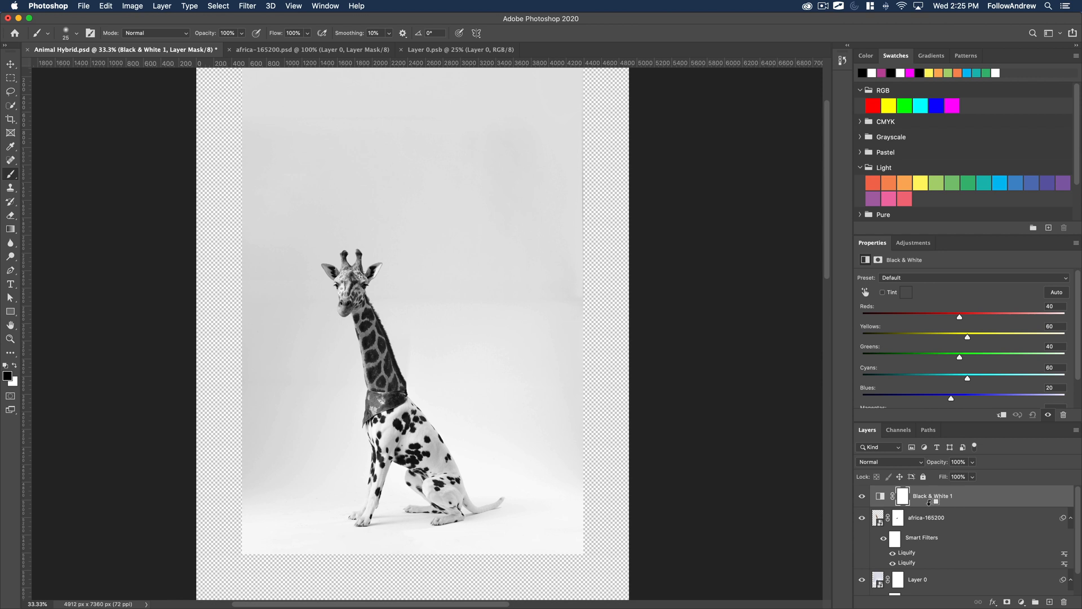
pyautogui.keyDown('alt'); pyautogui.click(929, 503); pyautogui.keyUp('alt')
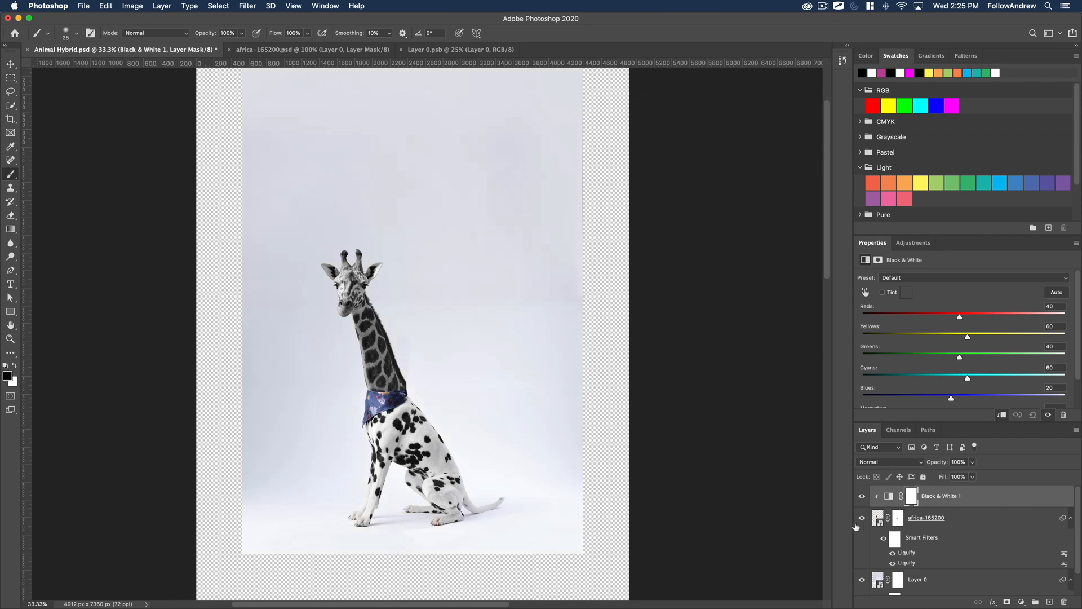
# Compare the desaturated giraffe neck with the dalmatian's black-and-white coat around the bandana, toggling the giraffe's visibility.
pyautogui.click(861, 519)
pyautogui.click(862, 518)
pyautogui.click(861, 519)
pyautogui.click(862, 519)
pyautogui.press('z')
pyautogui.click(363, 342)
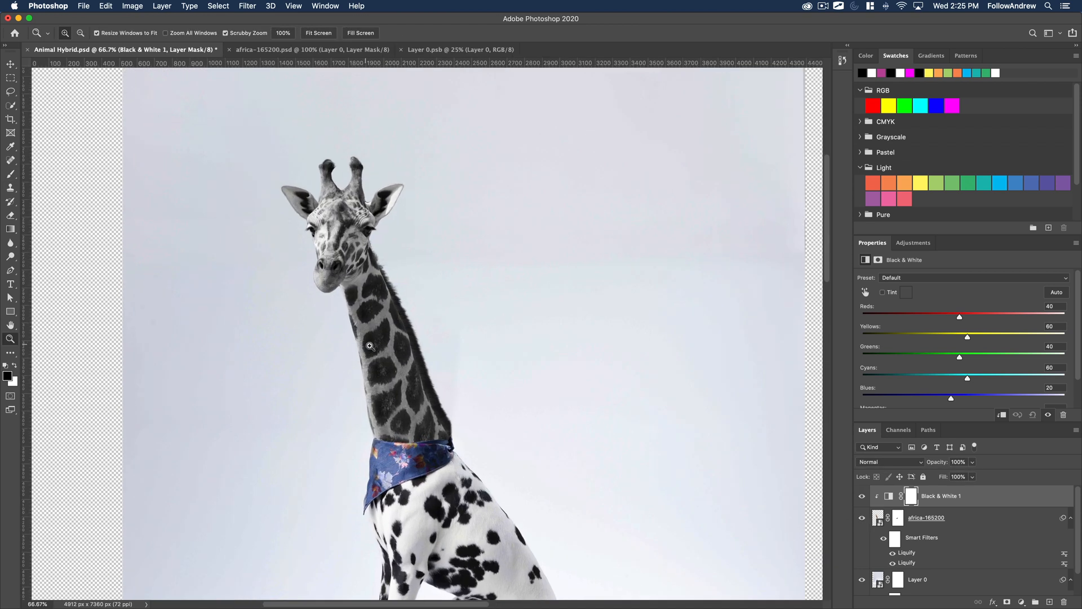
pyautogui.moveTo(433, 423); pyautogui.dragTo(390, 316)
pyautogui.click(361, 275)
pyautogui.click(360, 275)
pyautogui.click(361, 275)
pyautogui.click(360, 275)
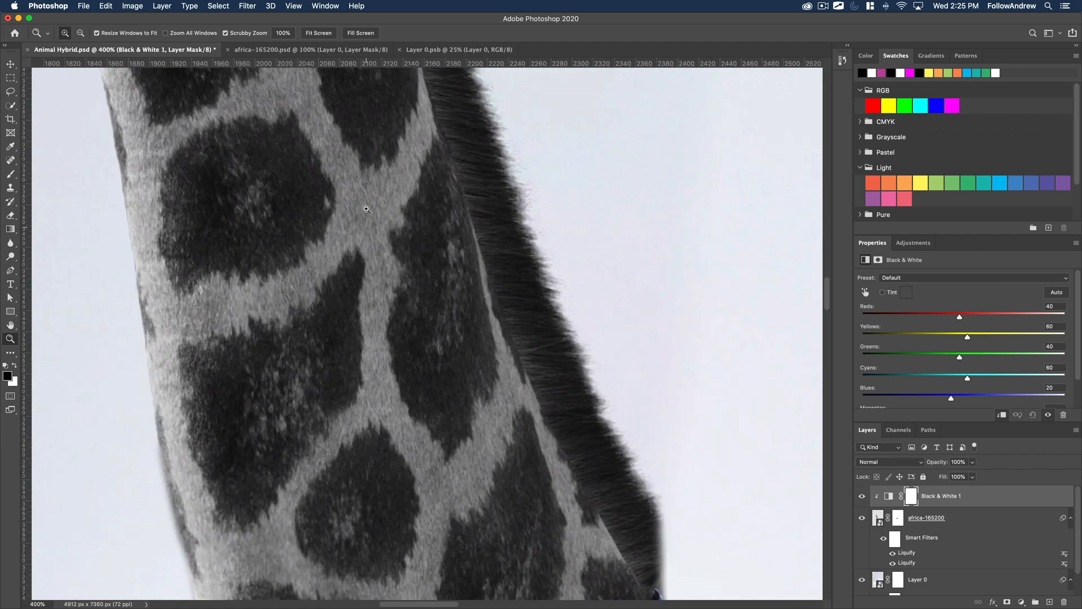
pyautogui.moveTo(405, 404); pyautogui.dragTo(333, 145)
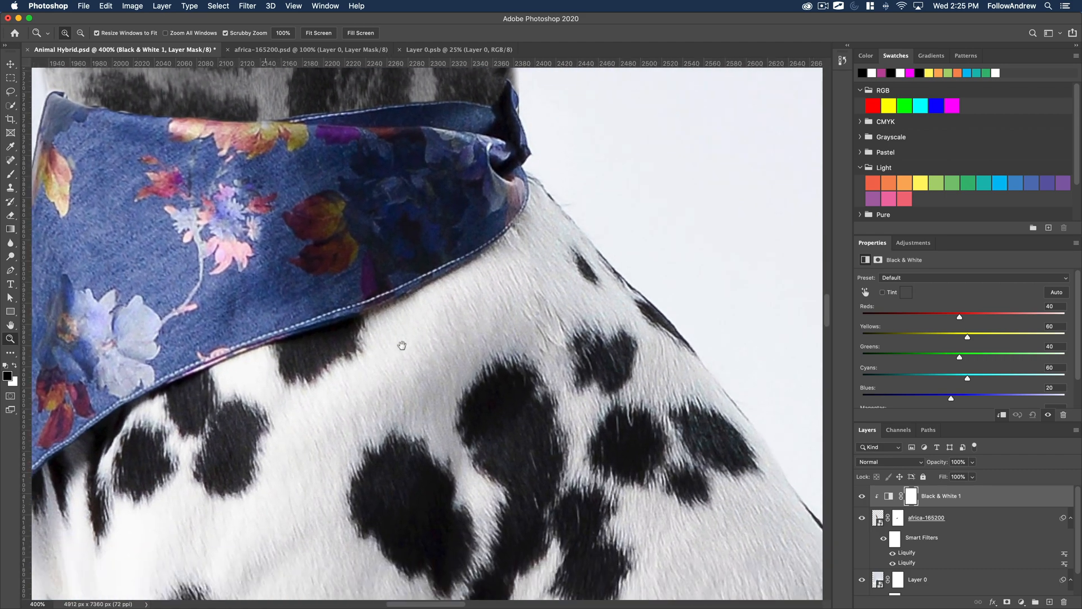
pyautogui.click(385, 313)
pyautogui.keyDown('alt'); pyautogui.click(391, 278); pyautogui.keyUp('alt')
pyautogui.keyDown('alt'); pyautogui.click(391, 278); pyautogui.keyUp('alt')
pyautogui.keyDown('alt'); pyautogui.click(391, 278); pyautogui.keyUp('alt')
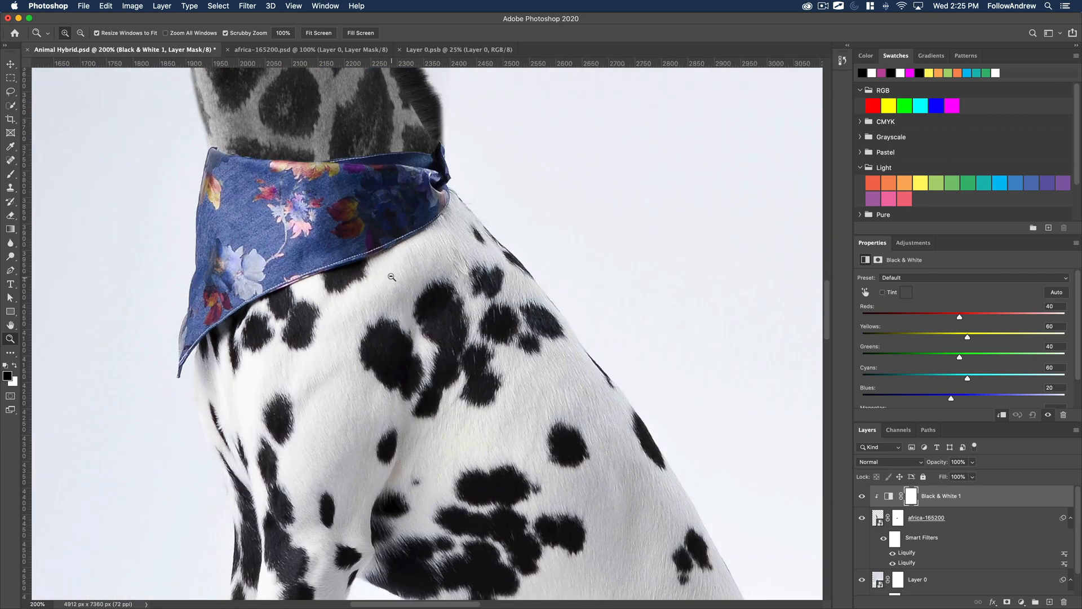
pyautogui.moveTo(336, 217); pyautogui.dragTo(374, 381)
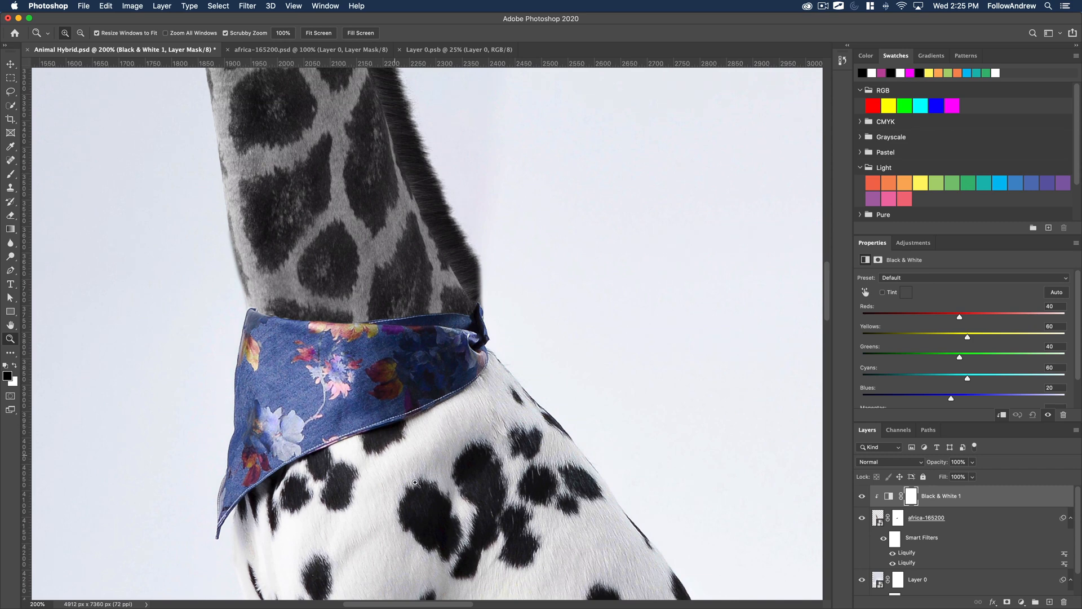
pyautogui.keyDown('alt'); pyautogui.click(324, 195); pyautogui.keyUp('alt')
pyautogui.keyDown('alt'); pyautogui.click(323, 195); pyautogui.keyUp('alt')
pyautogui.moveTo(324, 193); pyautogui.dragTo(366, 394)
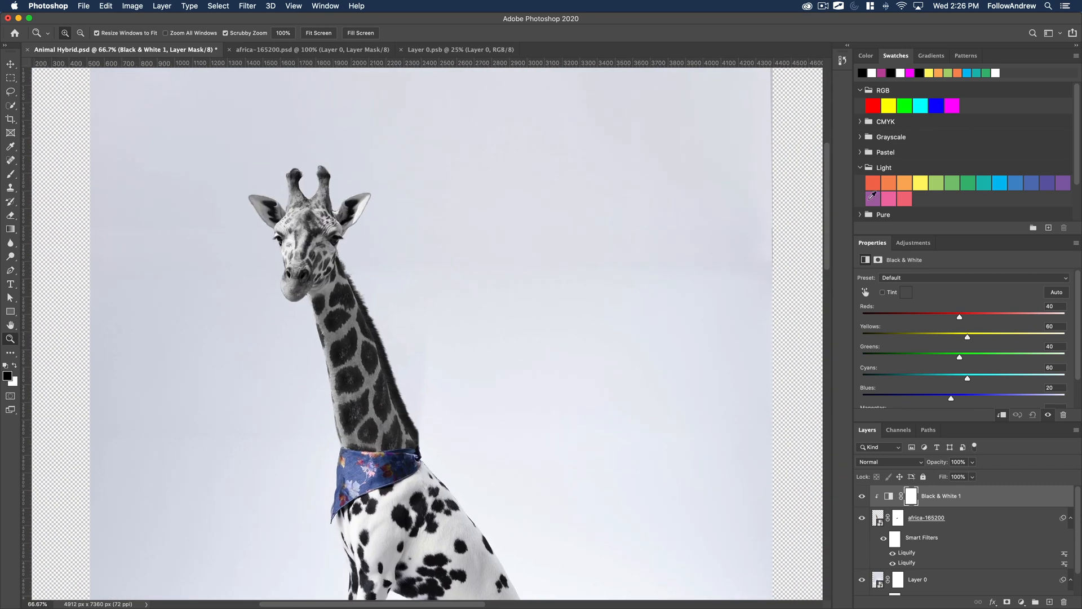
# Adjust the Black & White 1 color mix to Reds -18, Greens 165, Cyans 271, Blues 79 and Magentas 57, and raise Yellows.
pyautogui.doubleClick(896, 59)
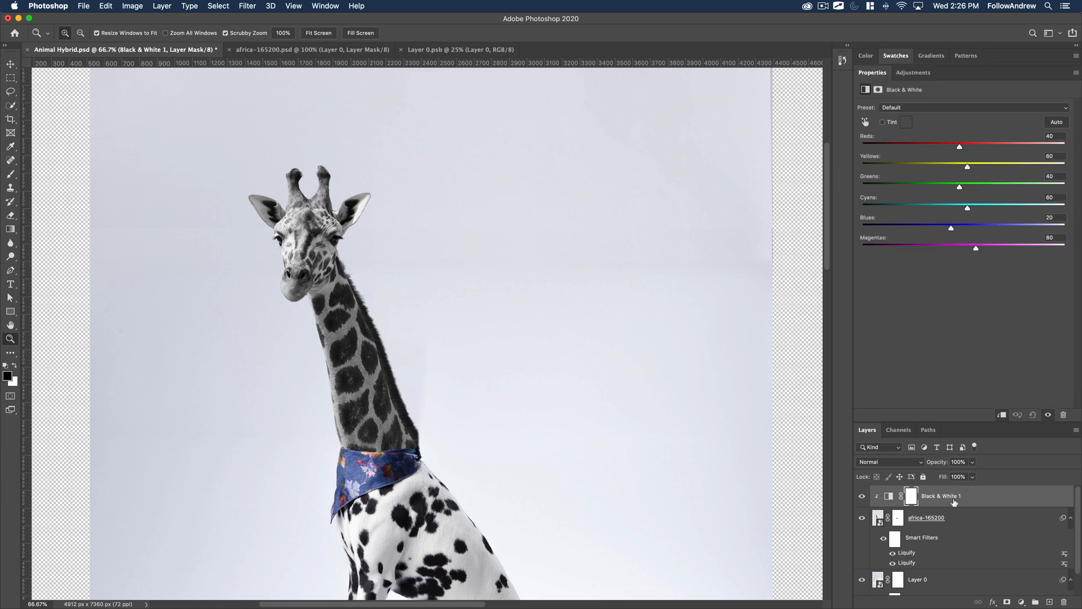
pyautogui.click(954, 502)
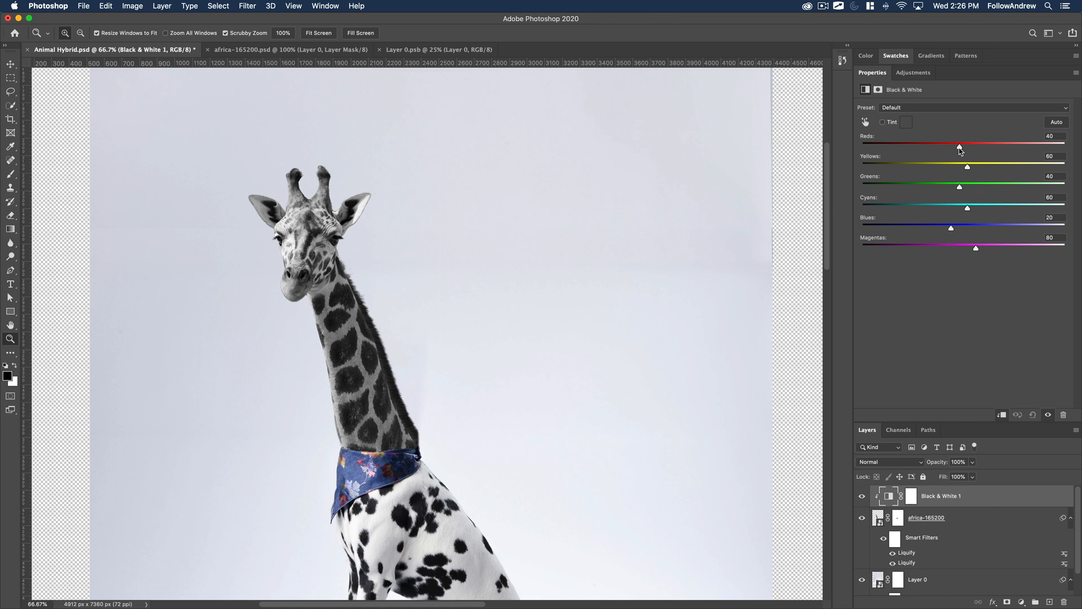
pyautogui.moveTo(960, 149); pyautogui.dragTo(1048, 229)
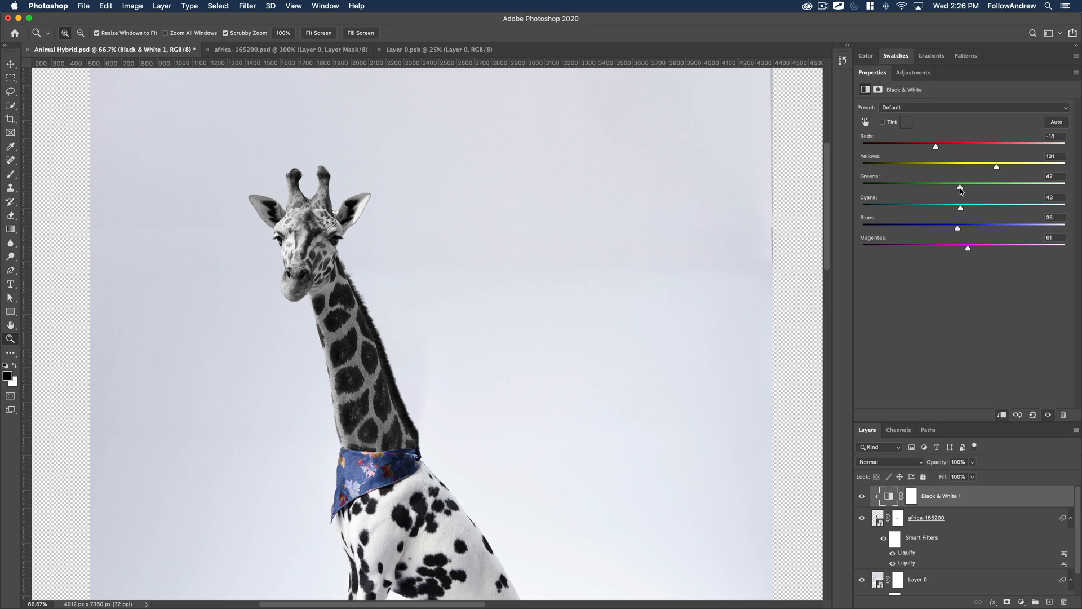
pyautogui.moveTo(961, 191); pyautogui.dragTo(1053, 210)
pyautogui.moveTo(957, 228); pyautogui.dragTo(1051, 228)
pyautogui.moveTo(950, 229); pyautogui.dragTo(1037, 247)
pyautogui.click(923, 246)
pyautogui.moveTo(999, 167); pyautogui.dragTo(1007, 169)
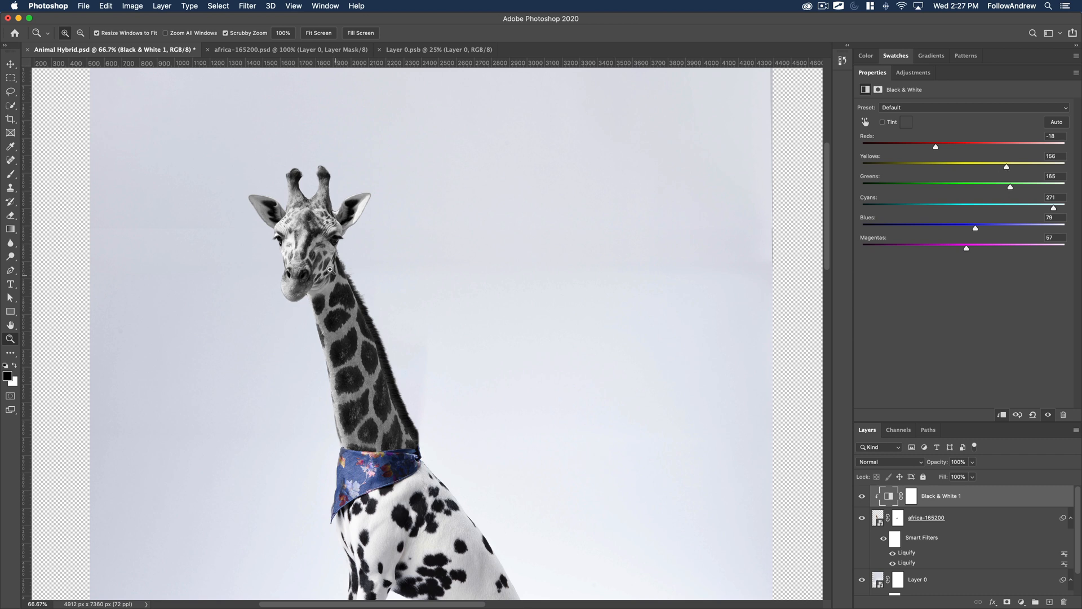
# Rebalance Reds and Yellows in Black & White 1, testing their extremes, to darken the giraffe's spots against its pale fur.
pyautogui.moveTo(1034, 168); pyautogui.dragTo(1080, 166)
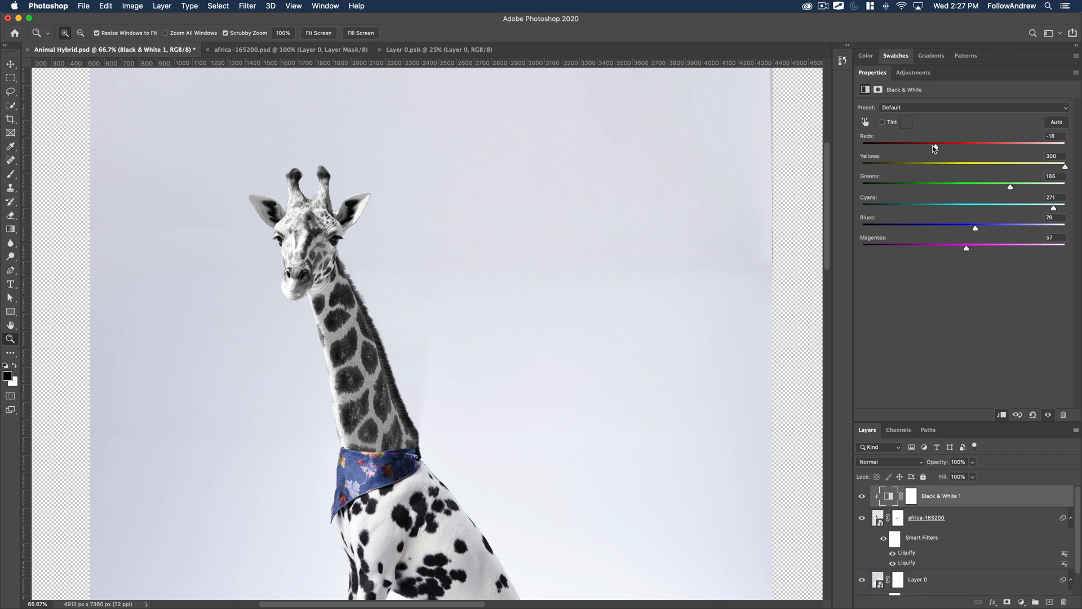
pyautogui.moveTo(935, 148); pyautogui.dragTo(838, 149)
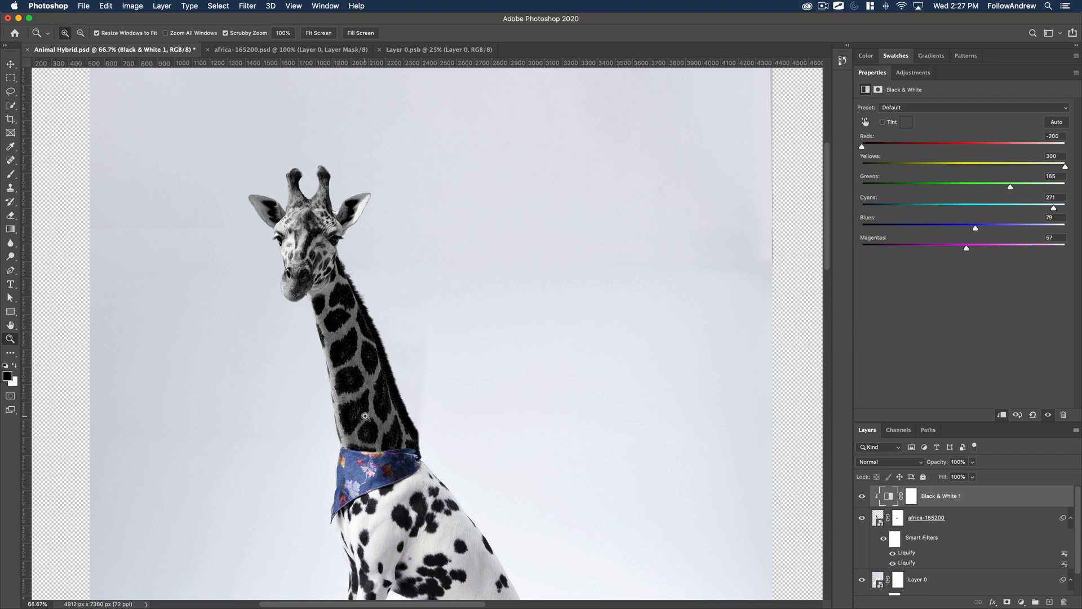
pyautogui.moveTo(895, 146); pyautogui.dragTo(901, 147)
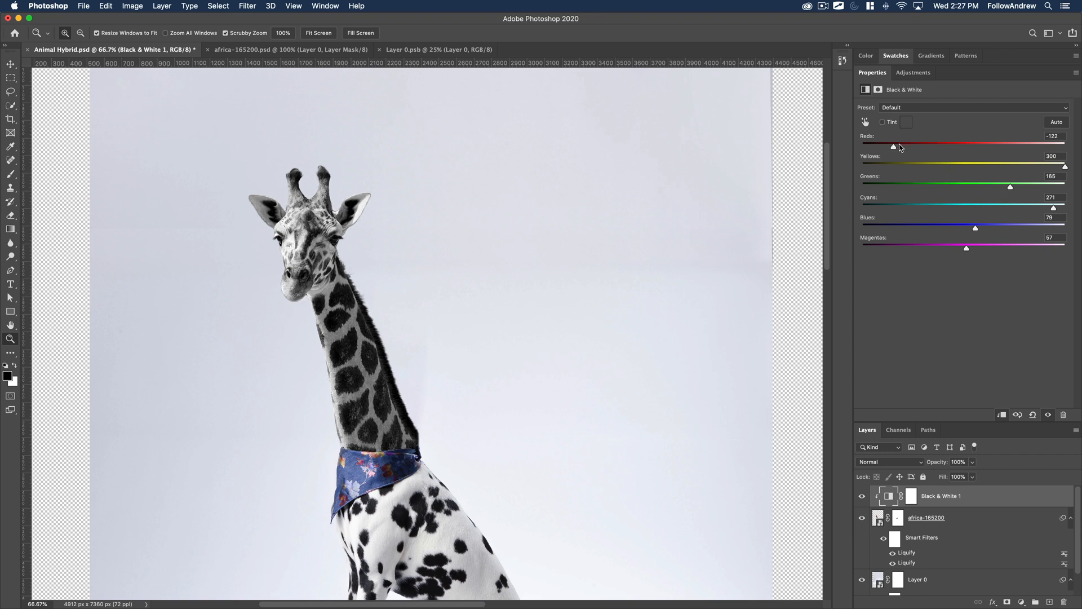
pyautogui.moveTo(1045, 169); pyautogui.dragTo(1032, 168)
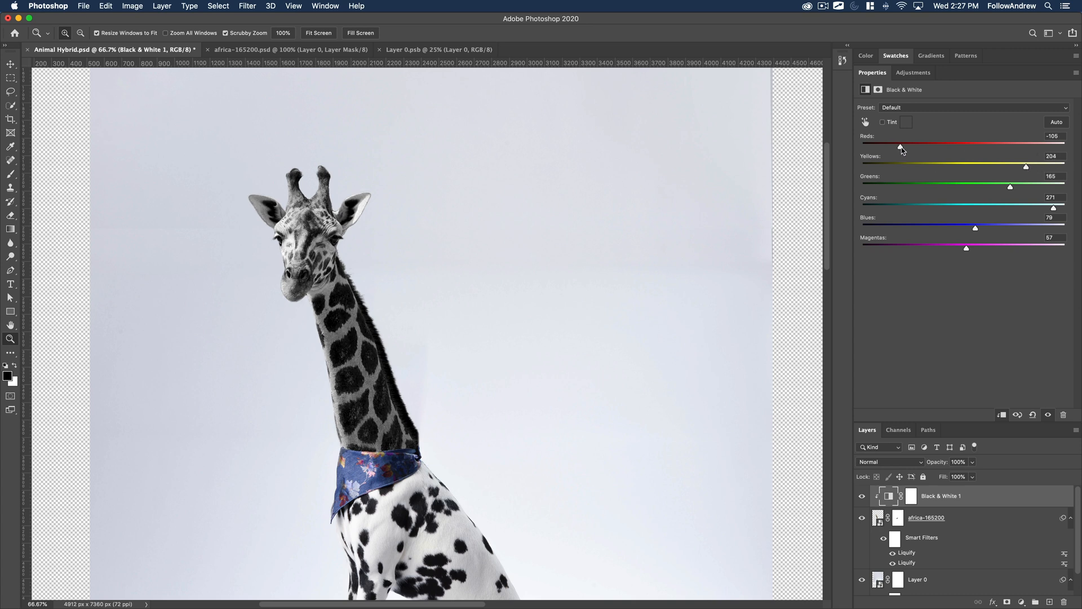
pyautogui.moveTo(901, 147); pyautogui.dragTo(915, 146)
pyautogui.moveTo(1027, 169); pyautogui.dragTo(1012, 168)
# Add a Levels adjustment layer directly above africa-165200, beneath Black & White 1, within the clipped stack.
pyautogui.doubleClick(872, 75)
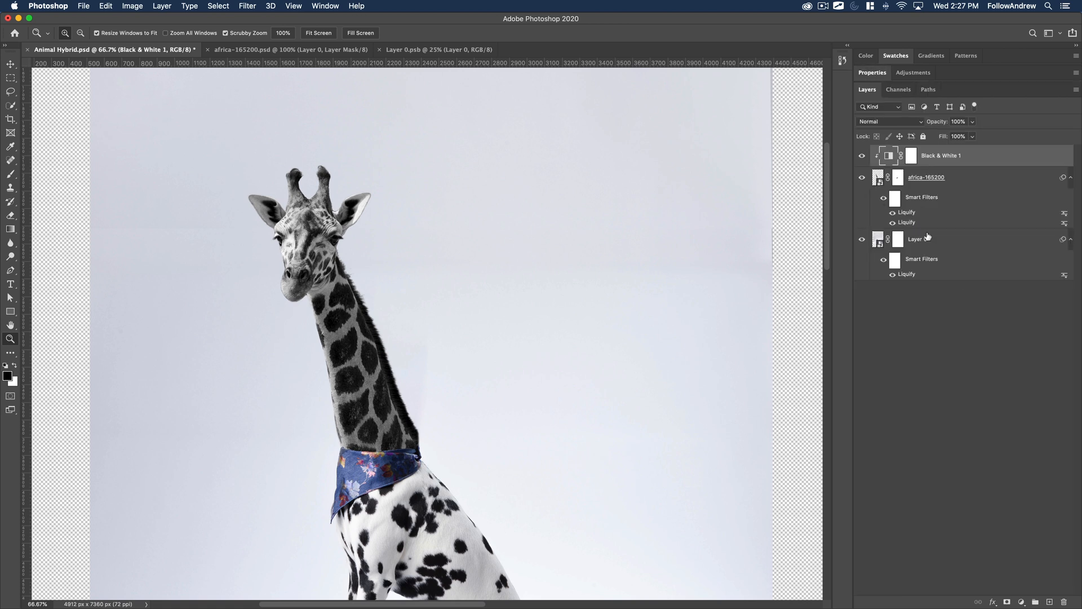
pyautogui.click(949, 178)
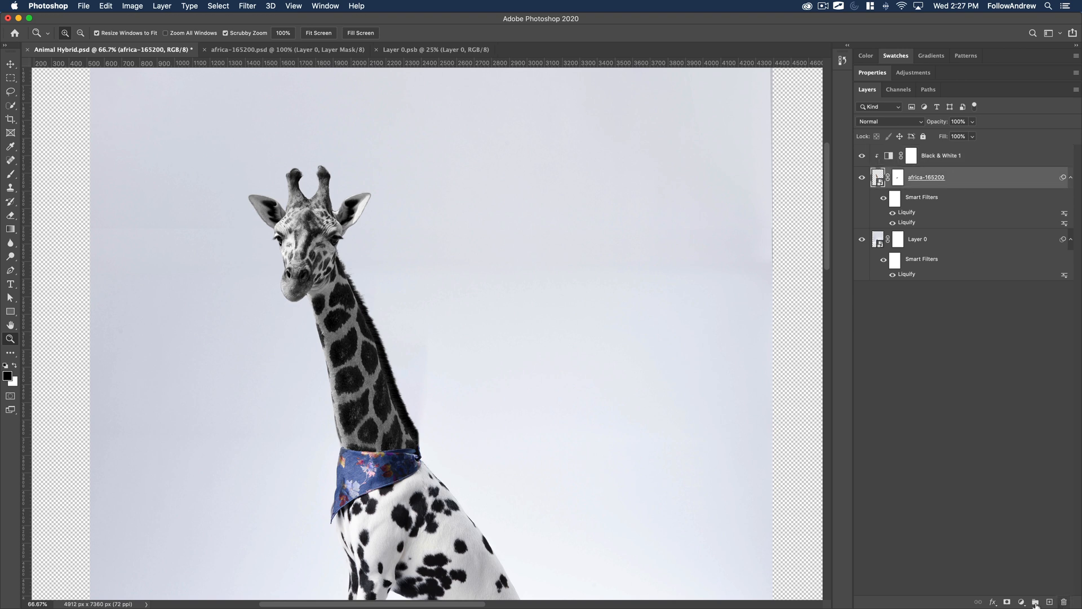
pyautogui.click(1022, 602)
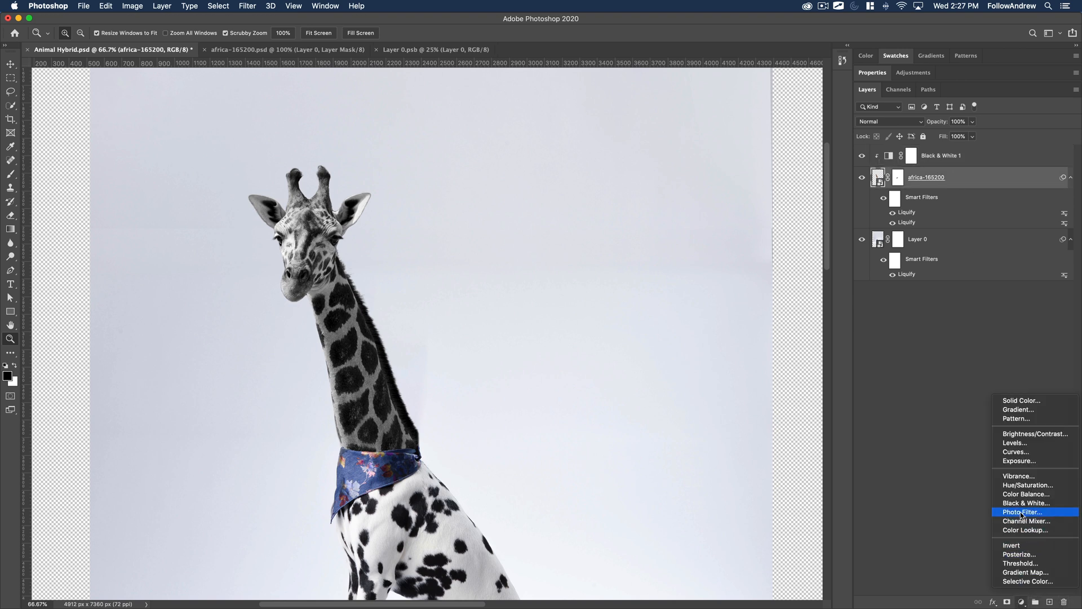
pyautogui.click(1017, 444)
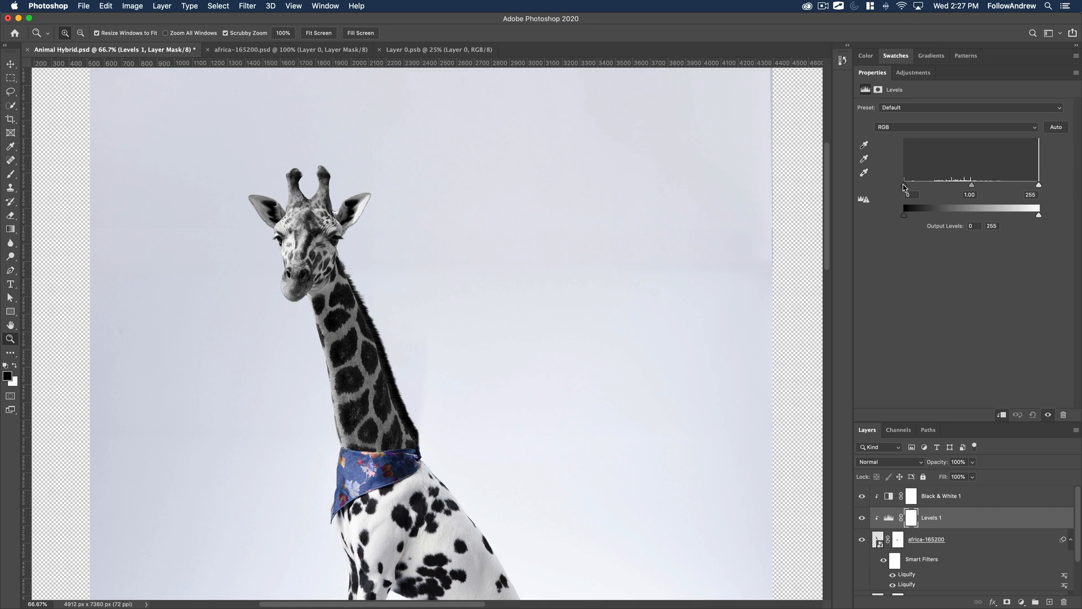
# Set the Levels 1 input values to 12 for shadows, 0.97 for midtones and 203 for highlights.
pyautogui.moveTo(905, 187); pyautogui.dragTo(934, 187)
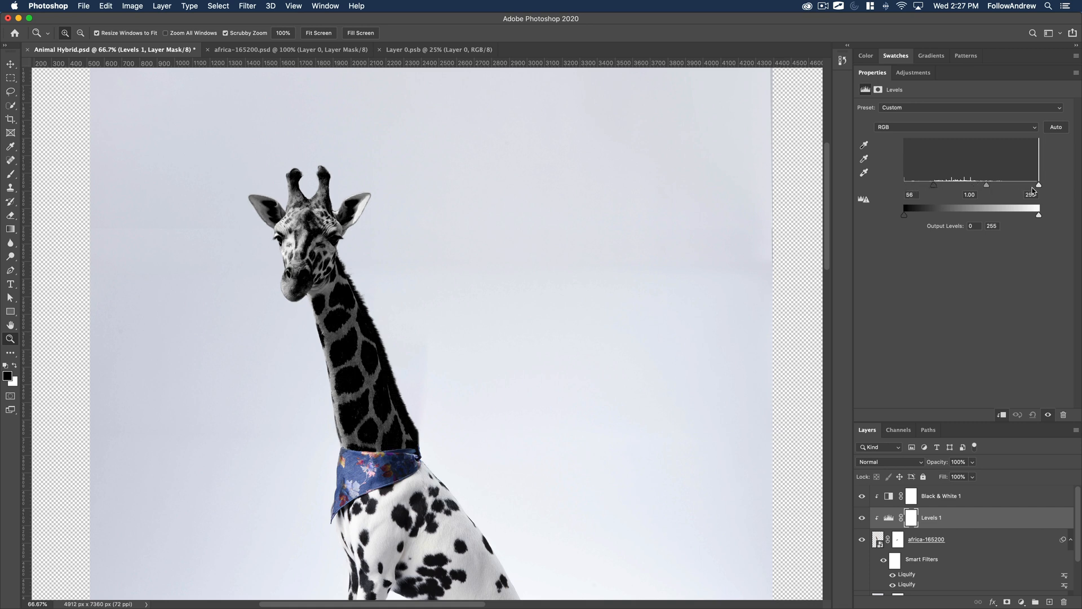
pyautogui.moveTo(1040, 186); pyautogui.dragTo(1071, 188)
pyautogui.moveTo(971, 185)
pyautogui.mouseDown()
pyautogui.moveTo(1007, 187)
pyautogui.moveTo(936, 188)
pyautogui.moveTo(973, 188)
pyautogui.mouseUp()
pyautogui.moveTo(1039, 187); pyautogui.dragTo(1012, 187)
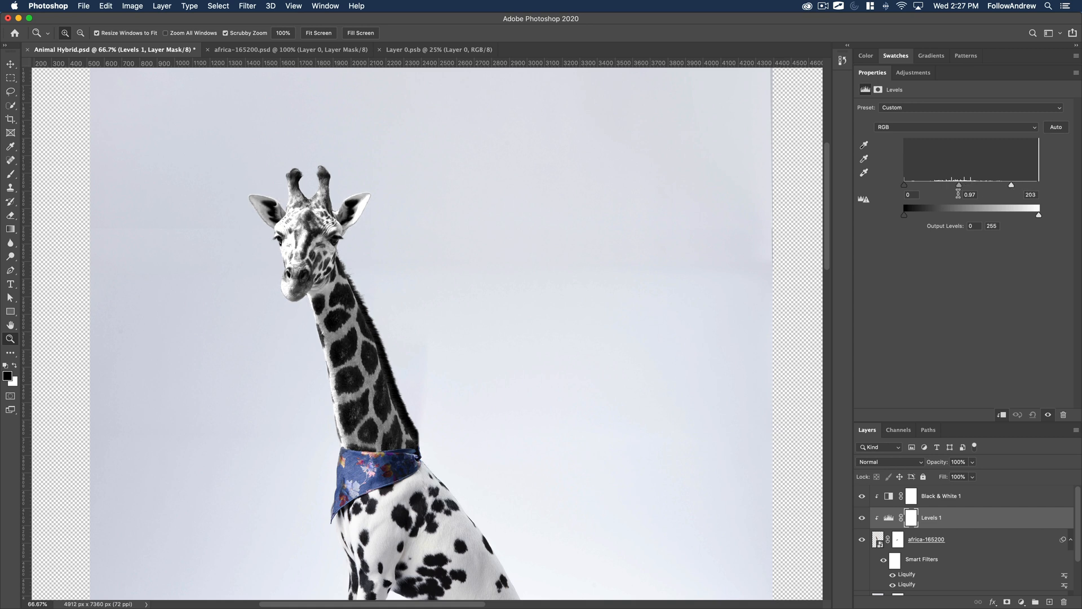
pyautogui.moveTo(905, 188); pyautogui.dragTo(908, 189)
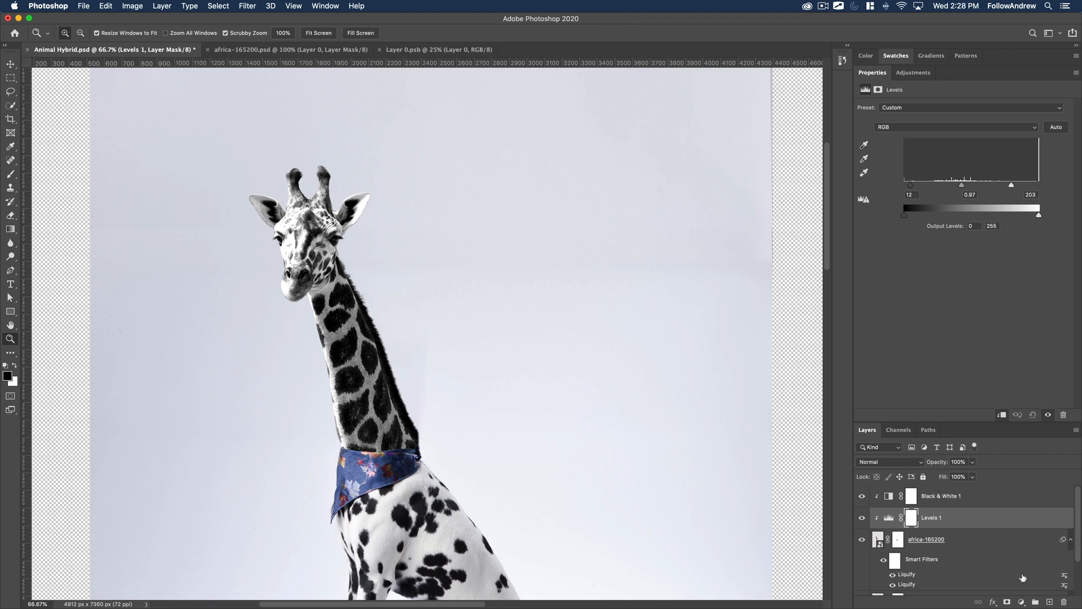
# Add a clipped Brightness/Contrast adjustment above Levels 1 with brightness 21 and contrast 49.
pyautogui.click(1021, 602)
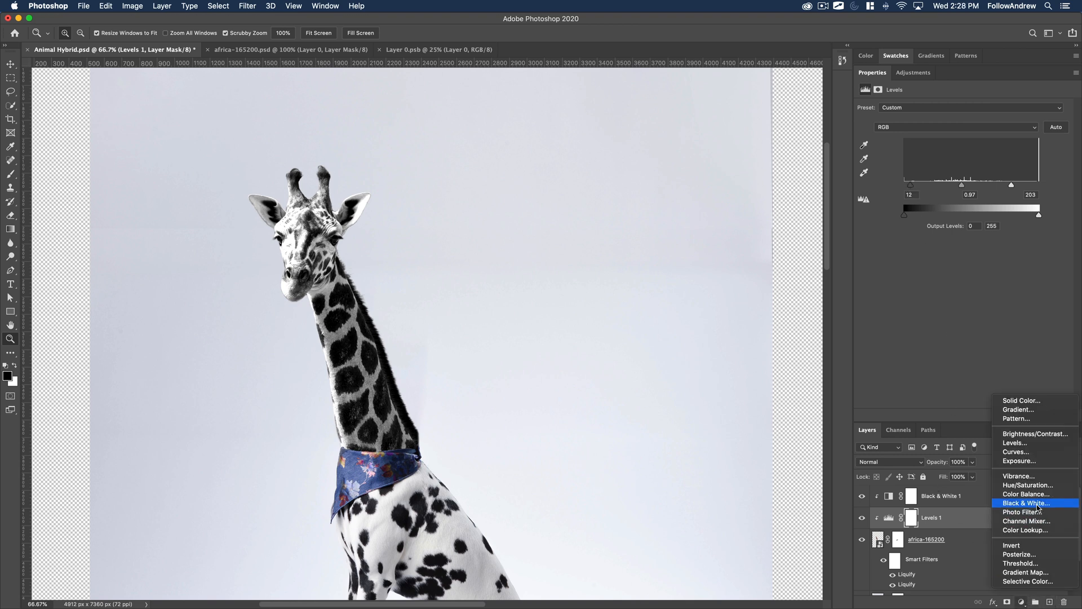
pyautogui.click(1027, 438)
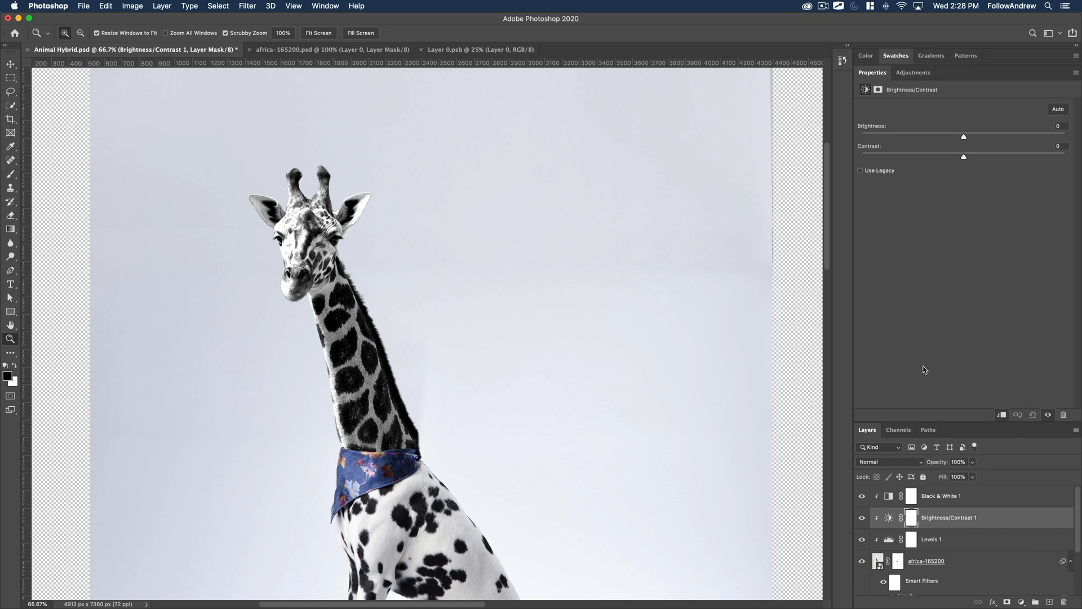
pyautogui.moveTo(980, 140); pyautogui.dragTo(999, 141)
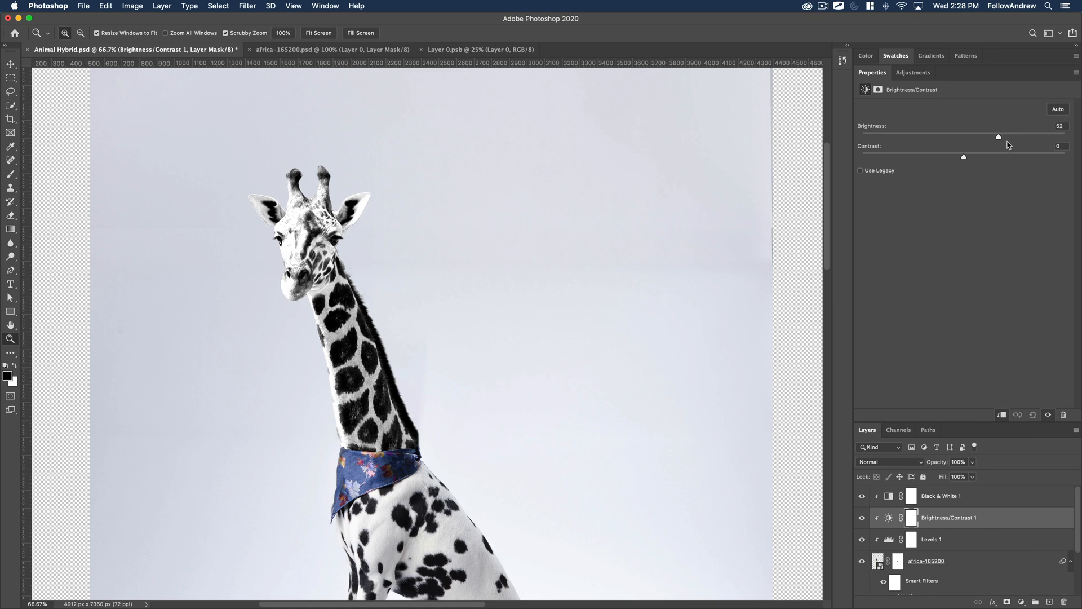
pyautogui.moveTo(1003, 140); pyautogui.dragTo(979, 135)
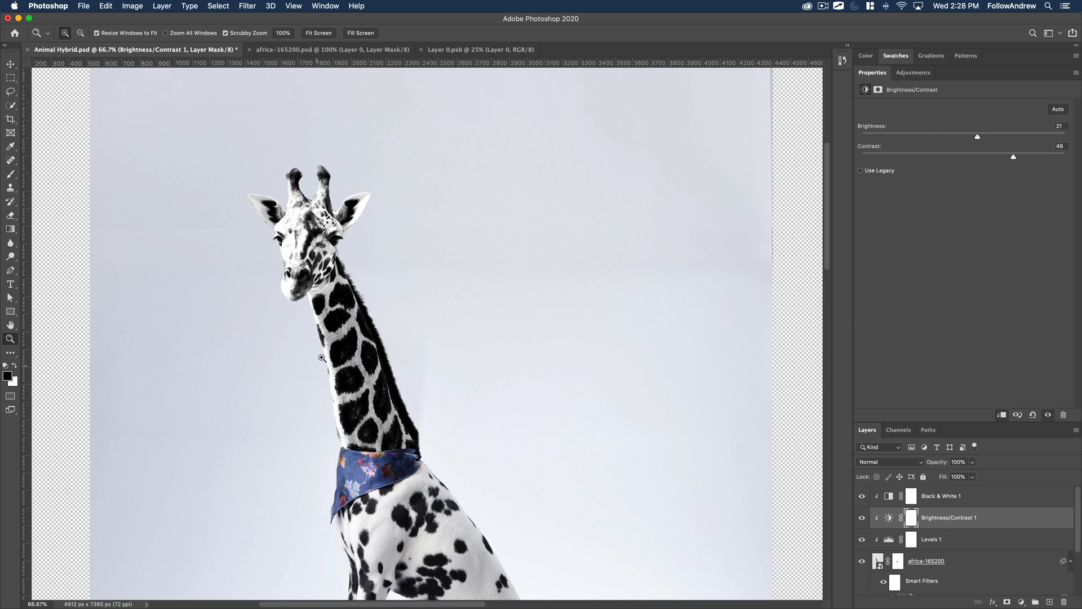
# Add a clipped Exposure adjustment above Brightness/Contrast 1 and set its exposure to +1.19.
pyautogui.click(1022, 603)
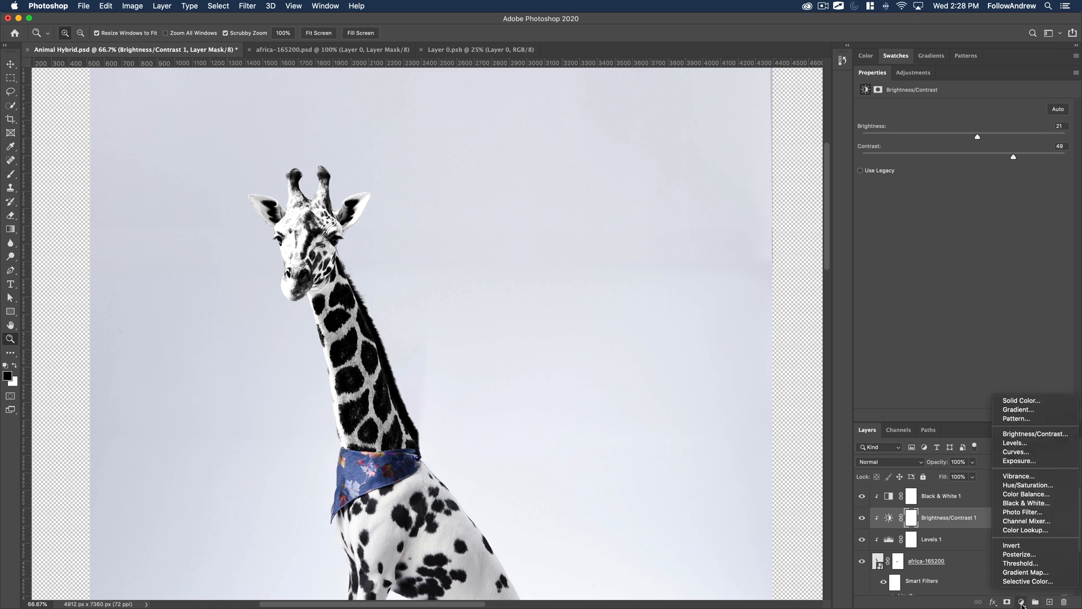
pyautogui.click(1025, 463)
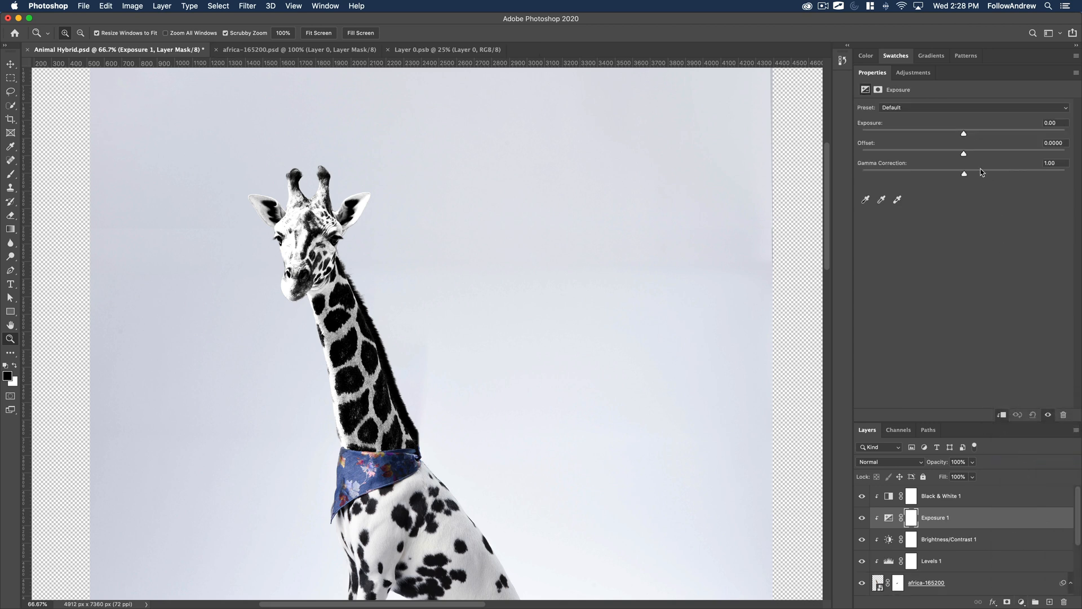
pyautogui.moveTo(967, 136)
pyautogui.mouseDown()
pyautogui.moveTo(1019, 136)
pyautogui.moveTo(982, 136)
pyautogui.mouseUp()
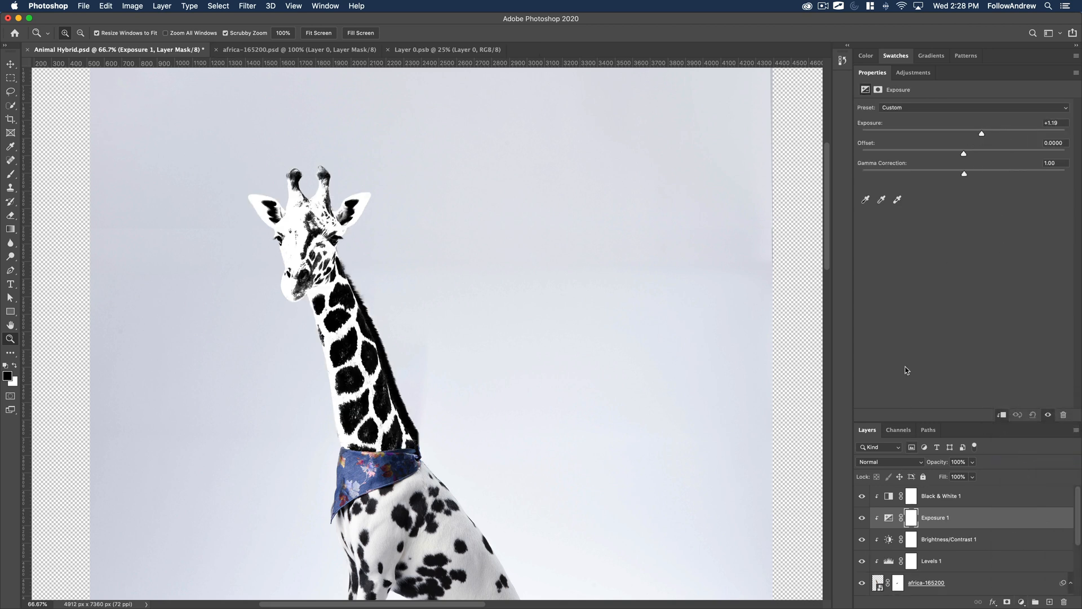
# Hide the Levels 1 and Brightness/Contrast 1 adjustments, and compare the giraffe with and without Black & White 1.
pyautogui.click(954, 561)
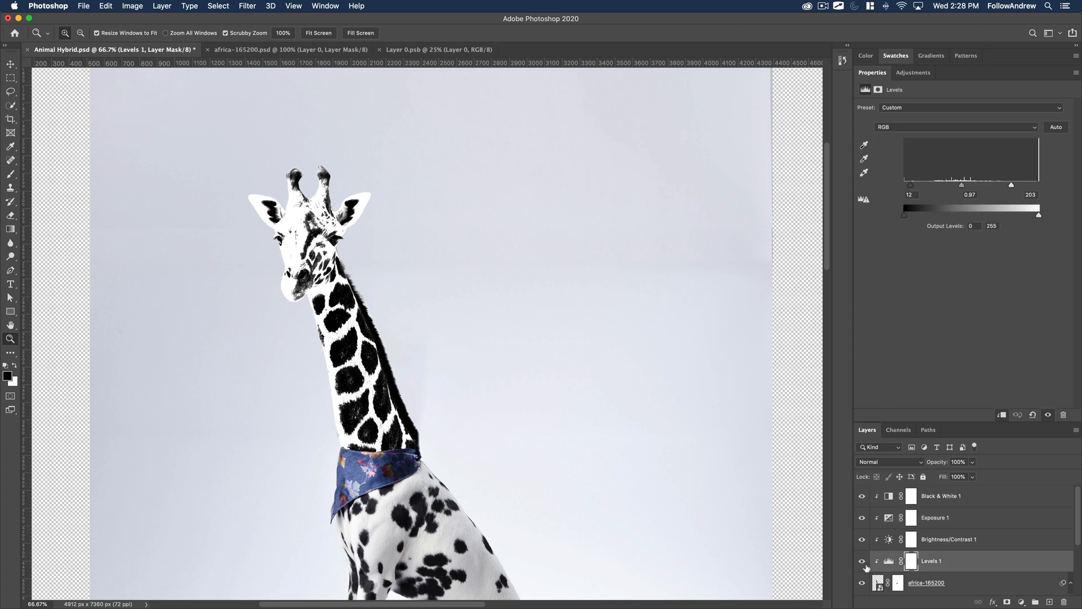
pyautogui.click(862, 561)
pyautogui.click(862, 539)
pyautogui.click(862, 497)
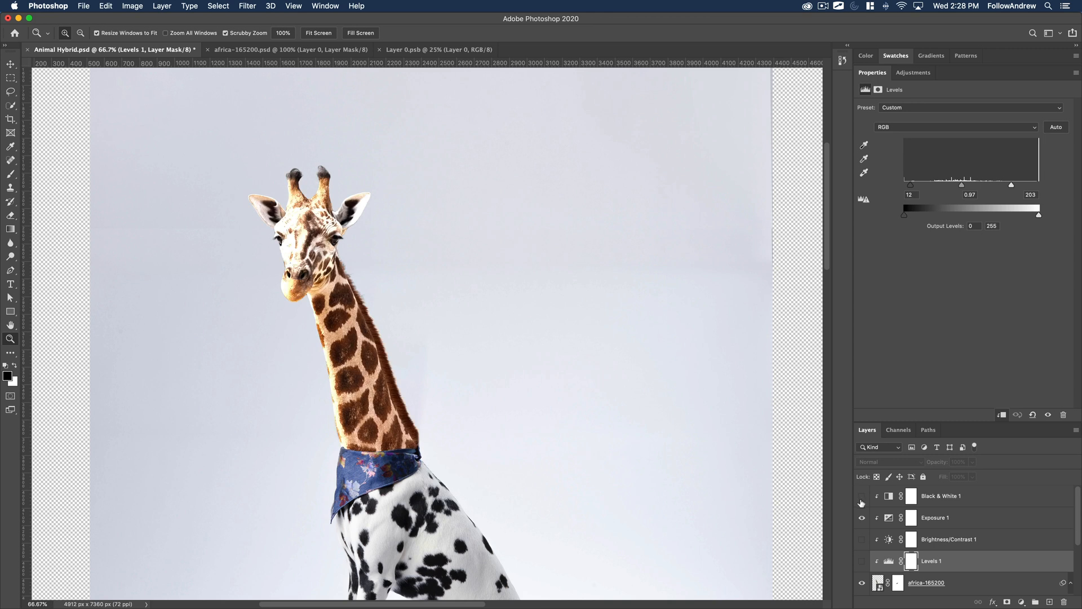
pyautogui.click(862, 496)
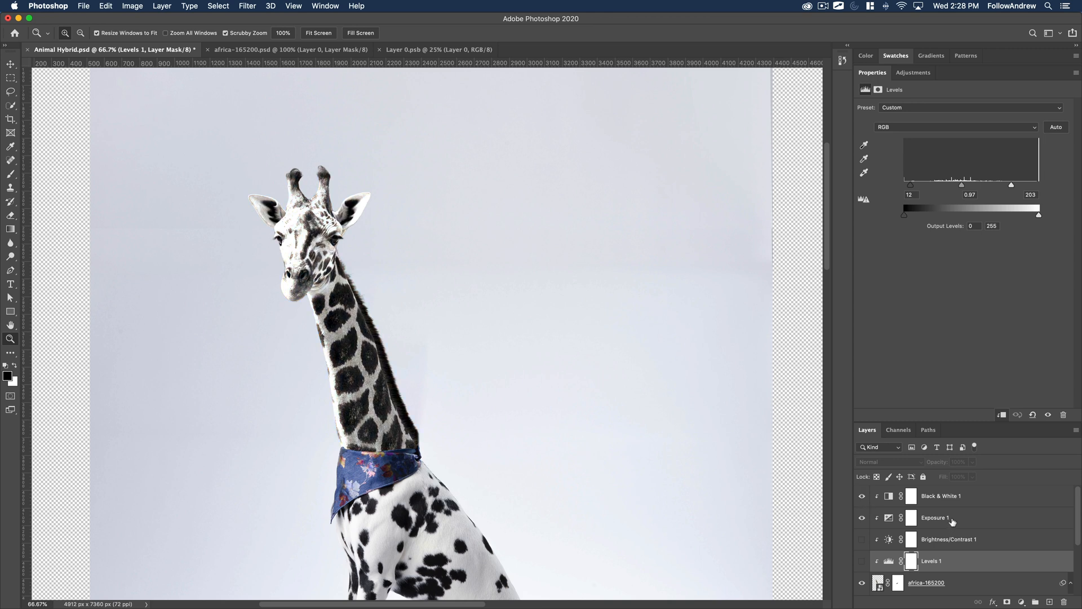
# Set Exposure 1 to an exposure of +0.95, an offset of 0 and a gamma correction of 0.95.
pyautogui.click(954, 521)
pyautogui.moveTo(982, 135); pyautogui.dragTo(967, 173)
pyautogui.moveTo(966, 153)
pyautogui.mouseDown()
pyautogui.moveTo(992, 155)
pyautogui.moveTo(970, 157)
pyautogui.mouseUp()
pyautogui.click(1060, 144)
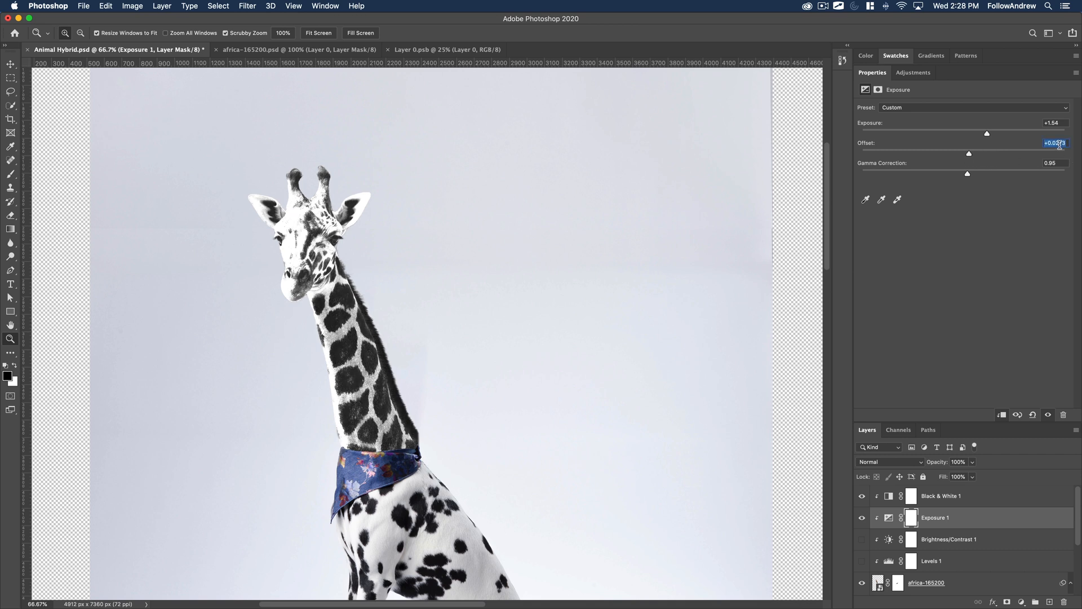
pyautogui.write('0')
pyautogui.moveTo(990, 135); pyautogui.dragTo(980, 135)
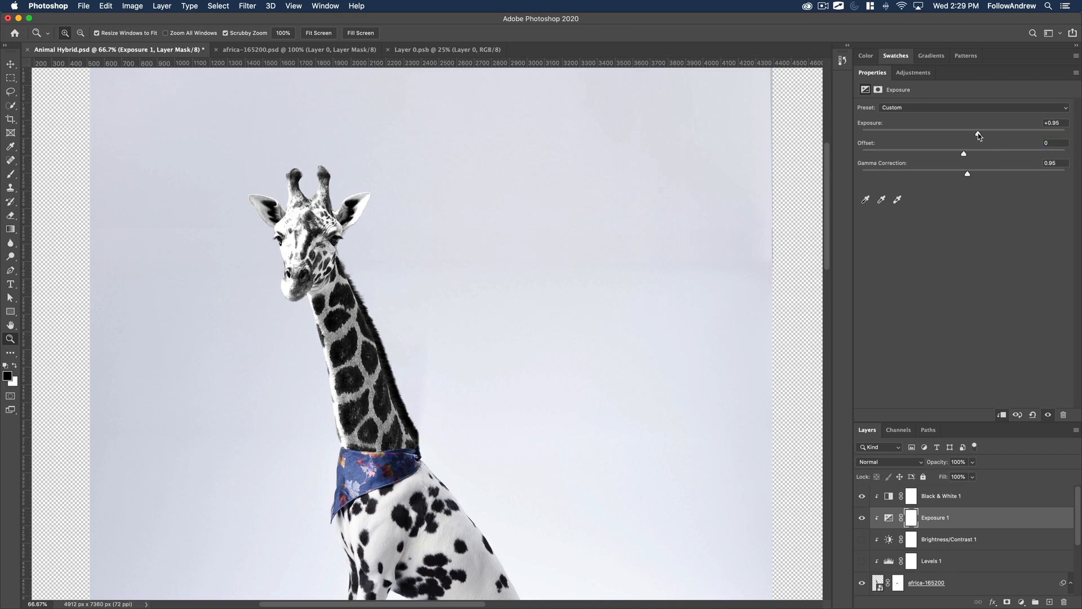
# Show Brightness/Contrast 1 again, reduce its contrast to 10 and fine-tune its brightness to match the dalmatian's coat.
pyautogui.click(956, 540)
pyautogui.click(862, 540)
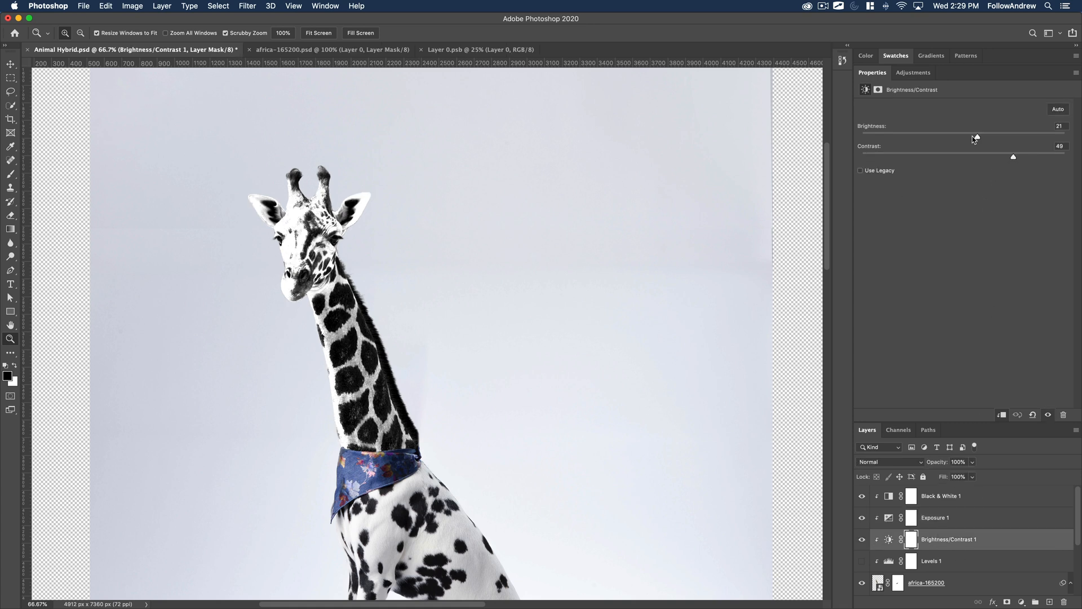
pyautogui.moveTo(974, 138); pyautogui.dragTo(964, 138)
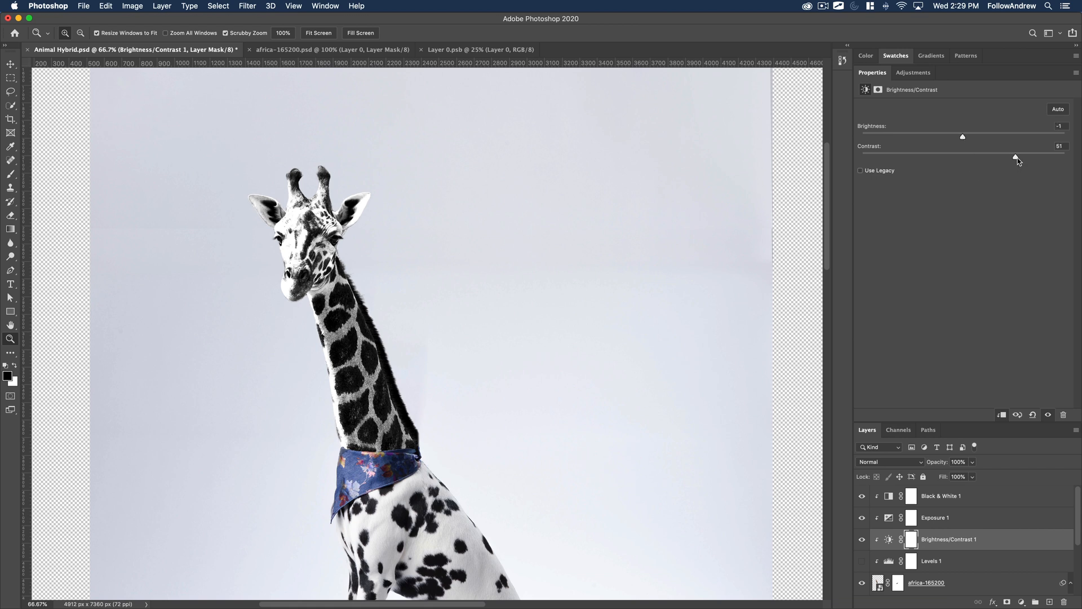
pyautogui.moveTo(978, 160); pyautogui.dragTo(952, 139)
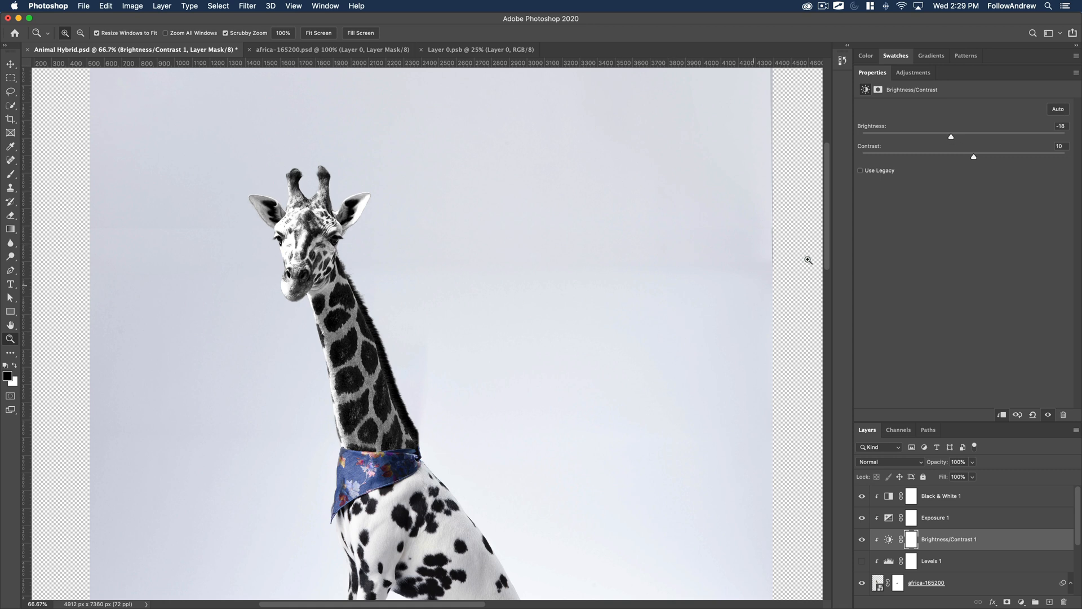
pyautogui.moveTo(957, 139); pyautogui.dragTo(968, 138)
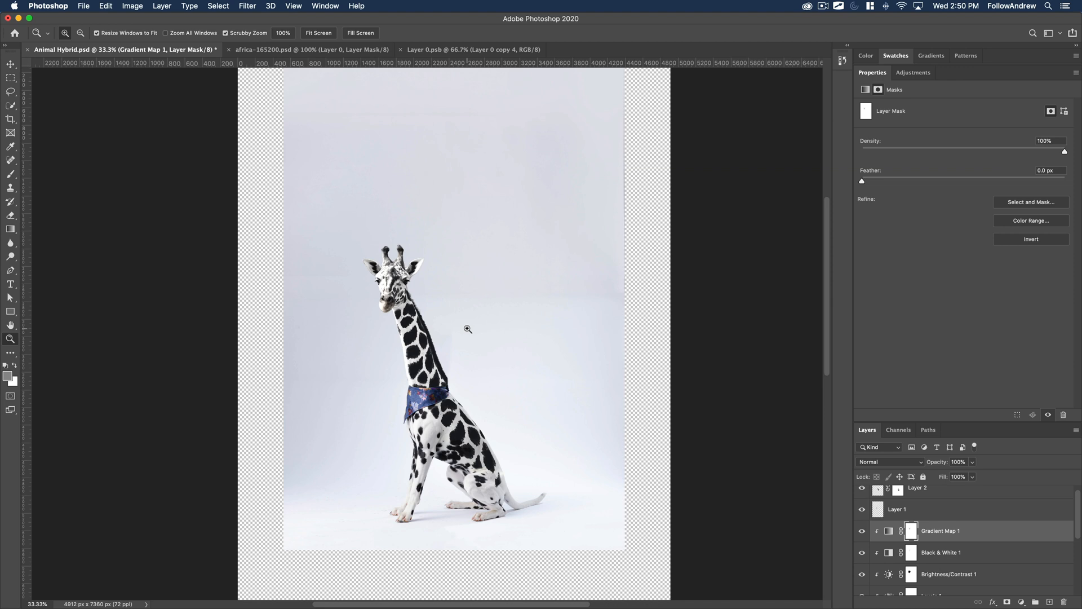
# Lasso the spotted area of the giraffe's neck, copy it merged from all layers and paste it as a new layer.
pyautogui.click(447, 362)
pyautogui.moveTo(490, 414); pyautogui.dragTo(493, 371)
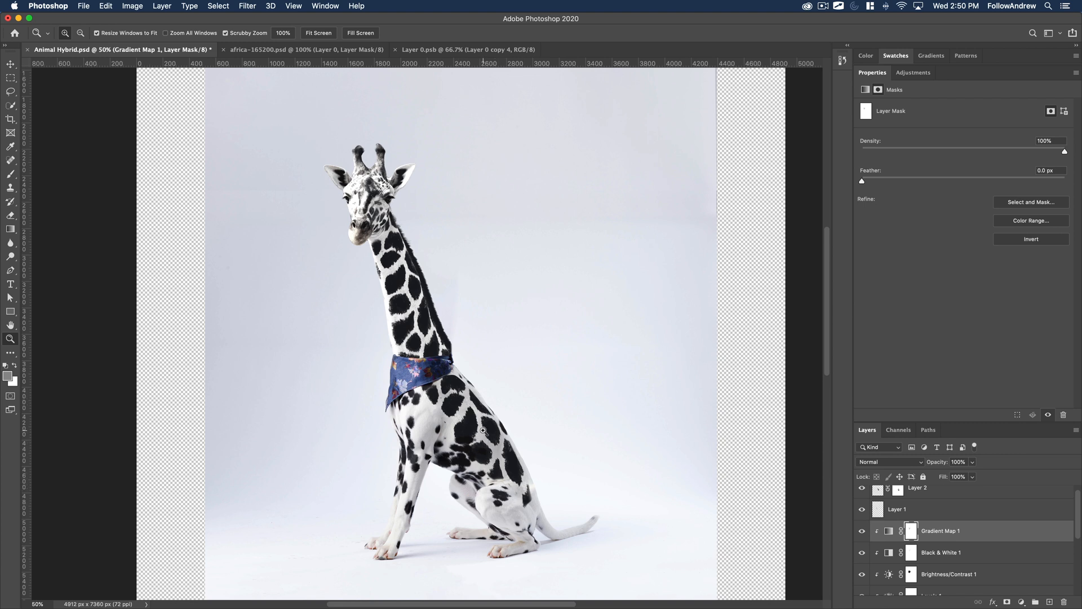
pyautogui.click(10, 91)
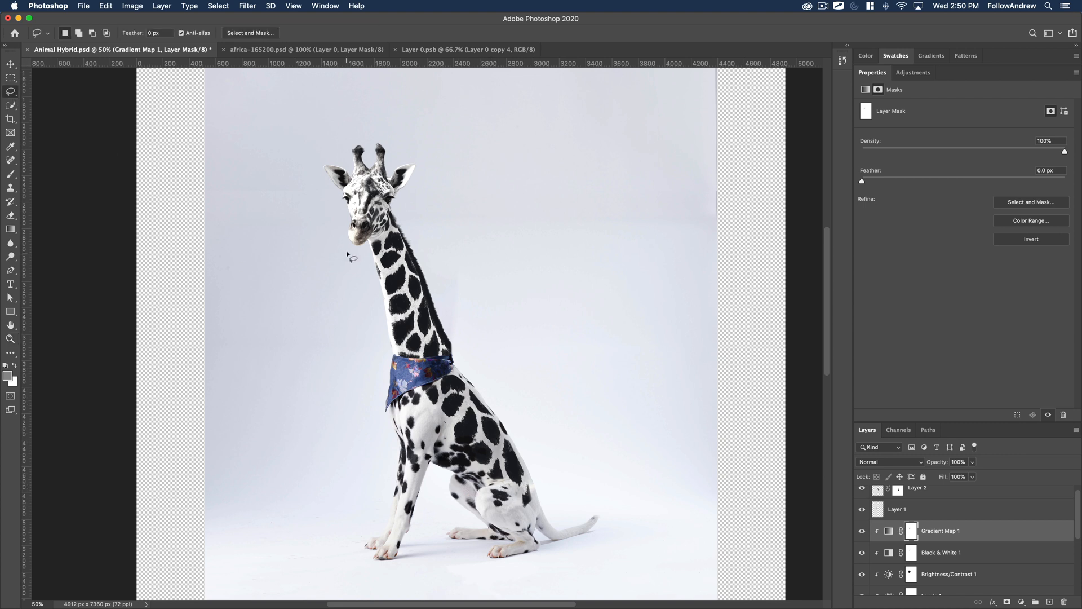
pyautogui.moveTo(377, 263)
pyautogui.mouseDown()
pyautogui.moveTo(403, 347)
pyautogui.moveTo(442, 347)
pyautogui.moveTo(416, 259)
pyautogui.moveTo(395, 247)
pyautogui.moveTo(374, 254)
pyautogui.mouseUp()
pyautogui.click(106, 6)
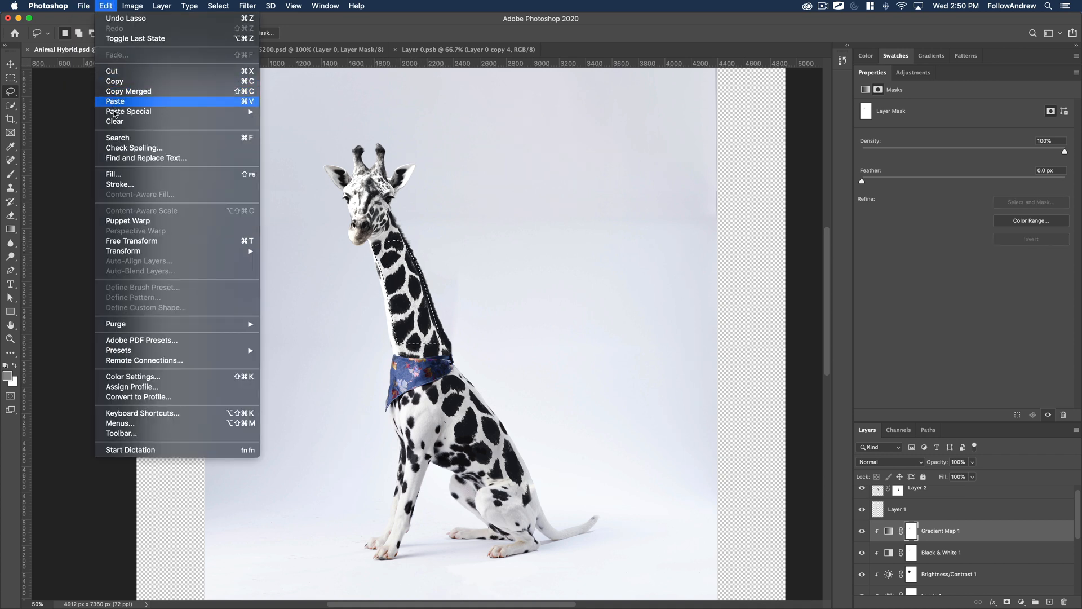
pyautogui.click(122, 92)
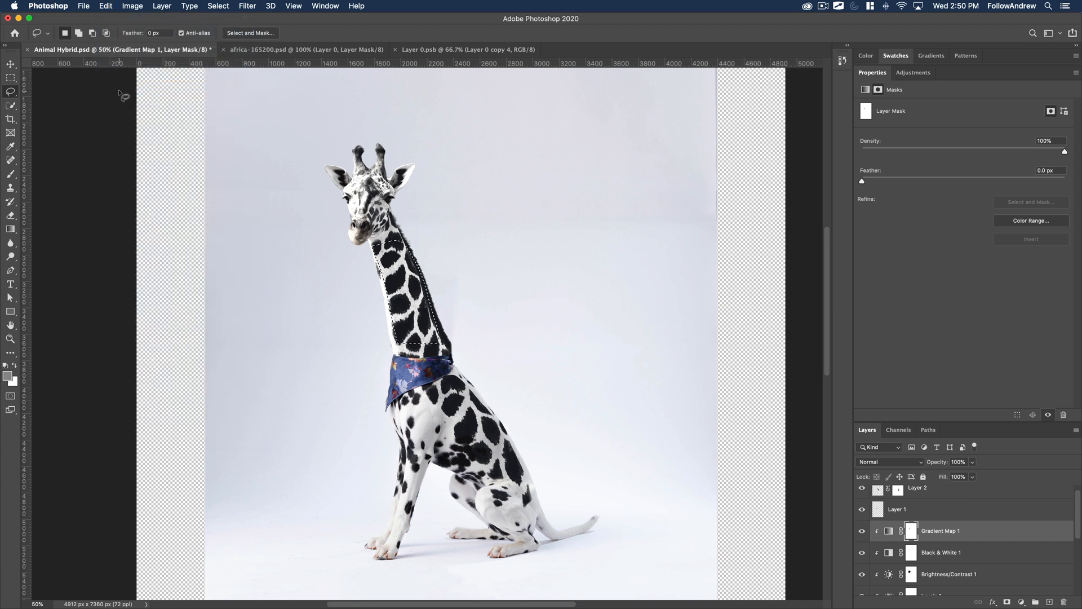
pyautogui.press('super+v')
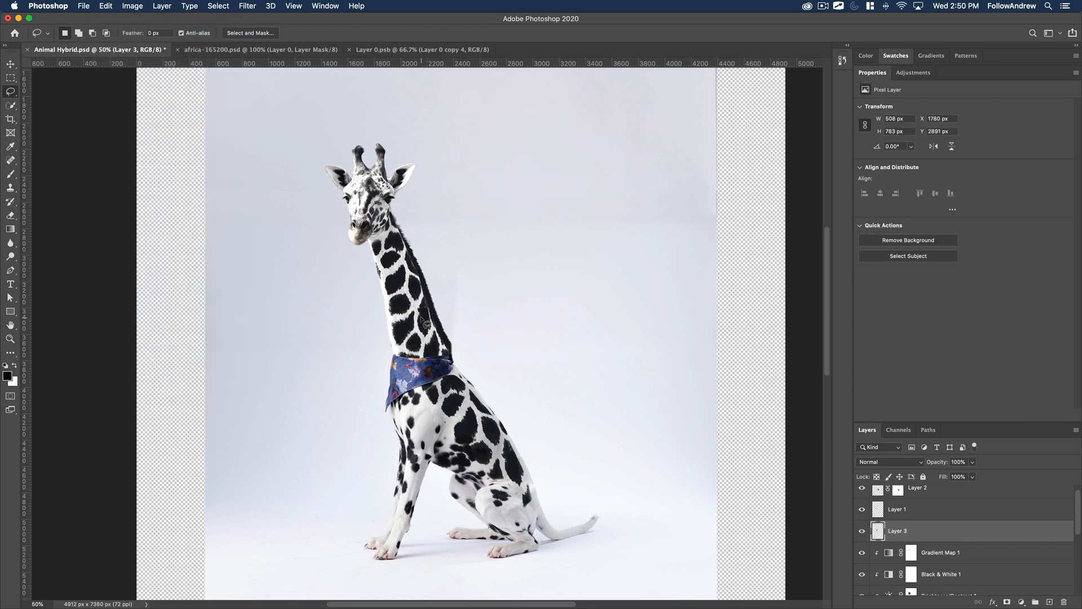
# Try moving the pasted neck patch away from the giraffe's neck, and undo the move.
pyautogui.press('v')
pyautogui.moveTo(503, 305); pyautogui.dragTo(533, 300)
pyautogui.press('super+z')
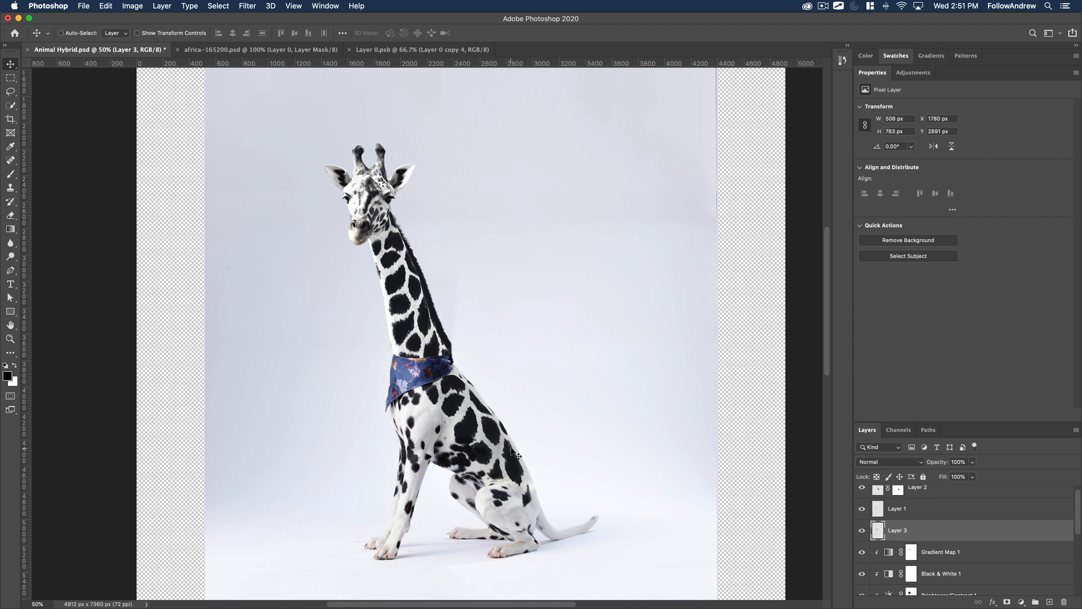
# Open Layer 0's smart object contents, compare the dalmatian's coat with the three upper patch layers hidden and shown, and return to Animal Hybrid.psd.
pyautogui.scroll(-5, 968, 534)
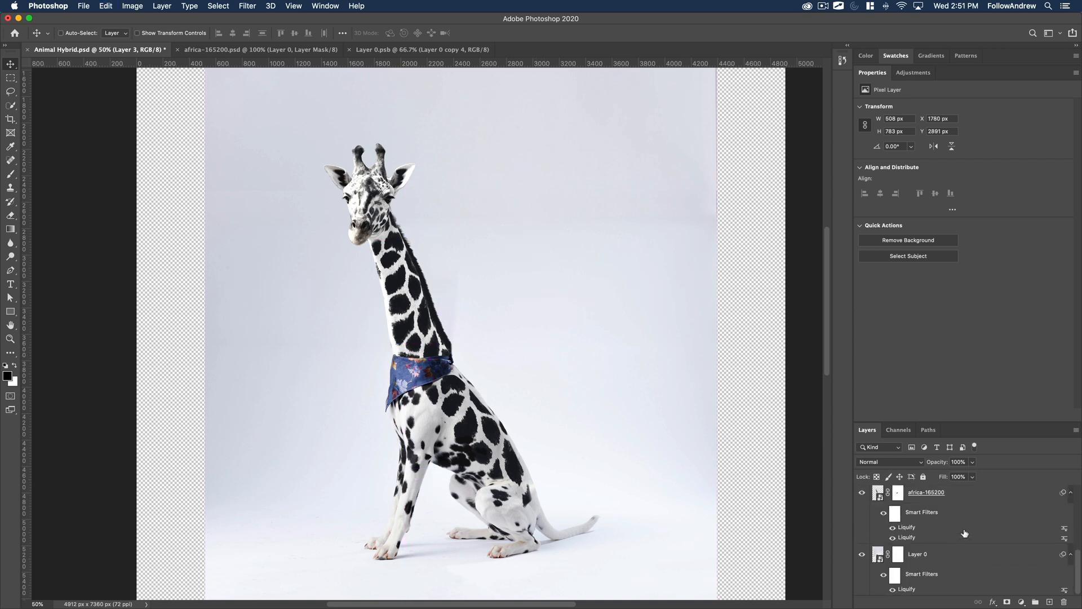
pyautogui.doubleClick(878, 555)
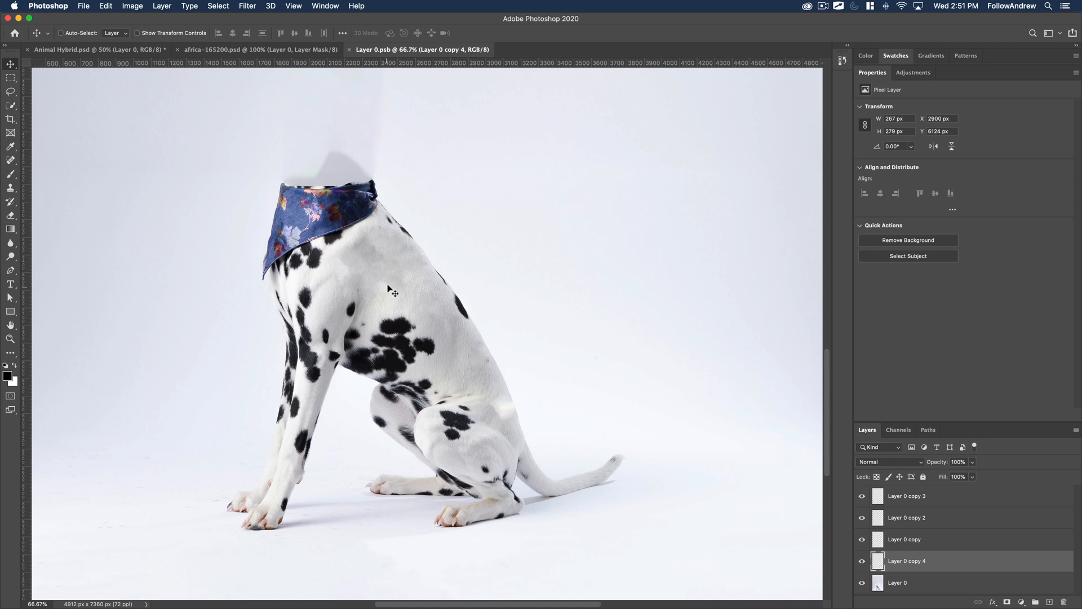
pyautogui.moveTo(863, 497); pyautogui.dragTo(862, 539)
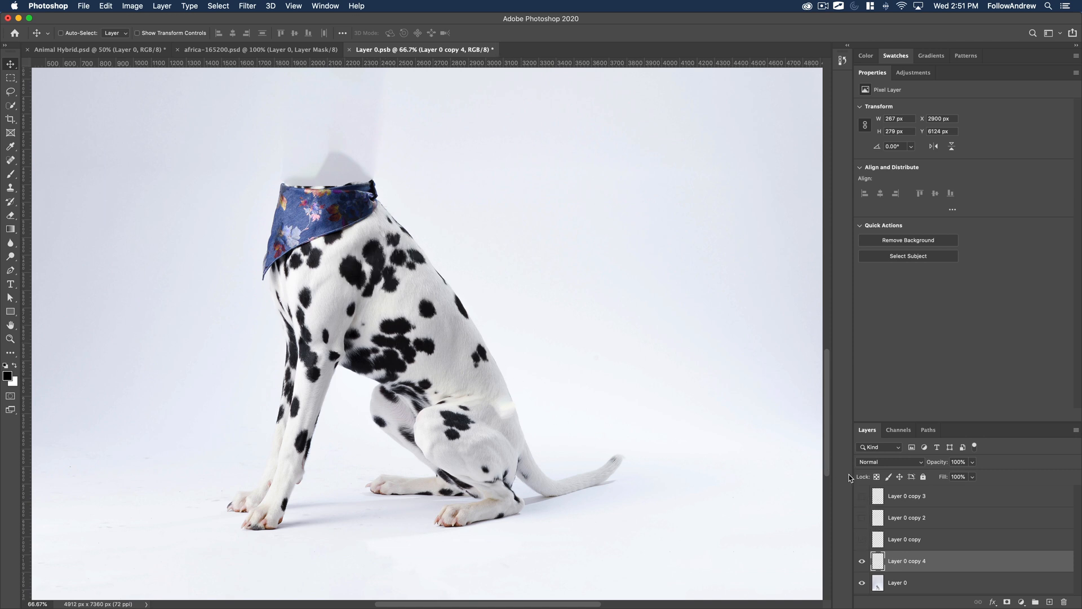
pyautogui.click(862, 497)
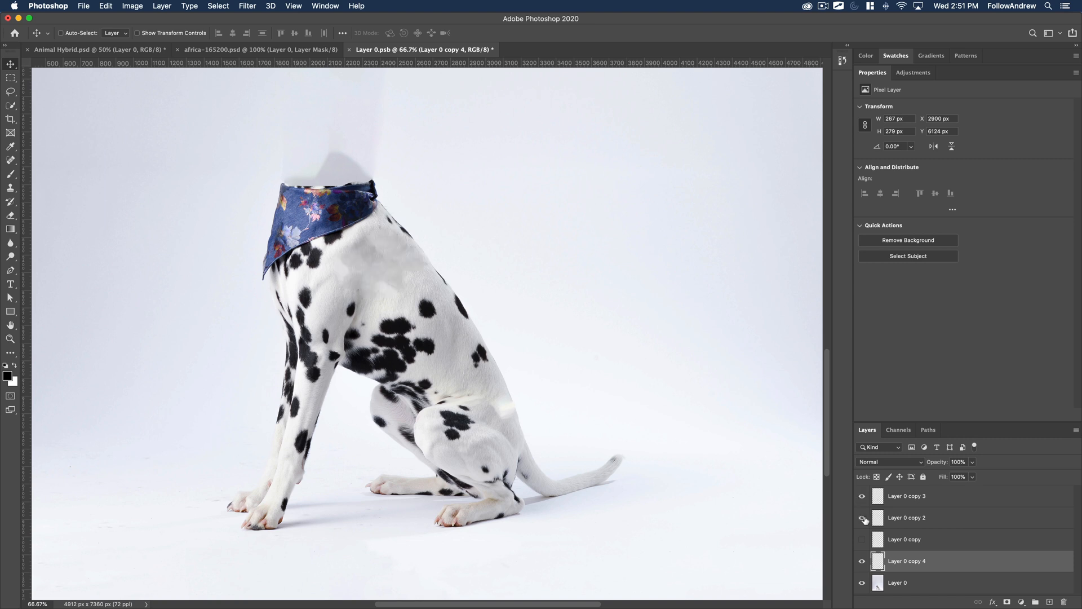
pyautogui.click(862, 541)
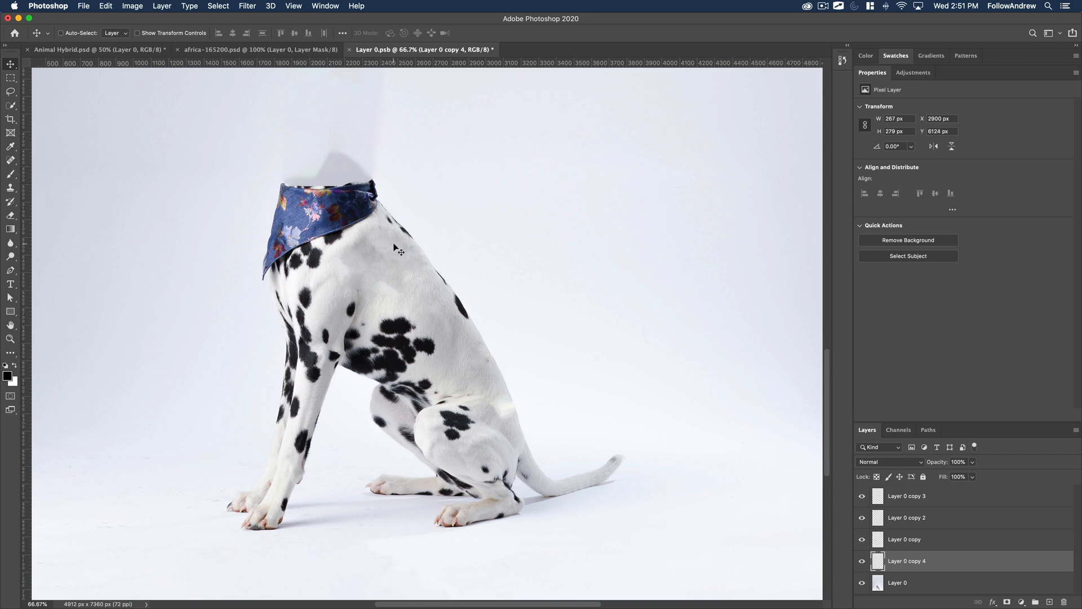
pyautogui.click(120, 52)
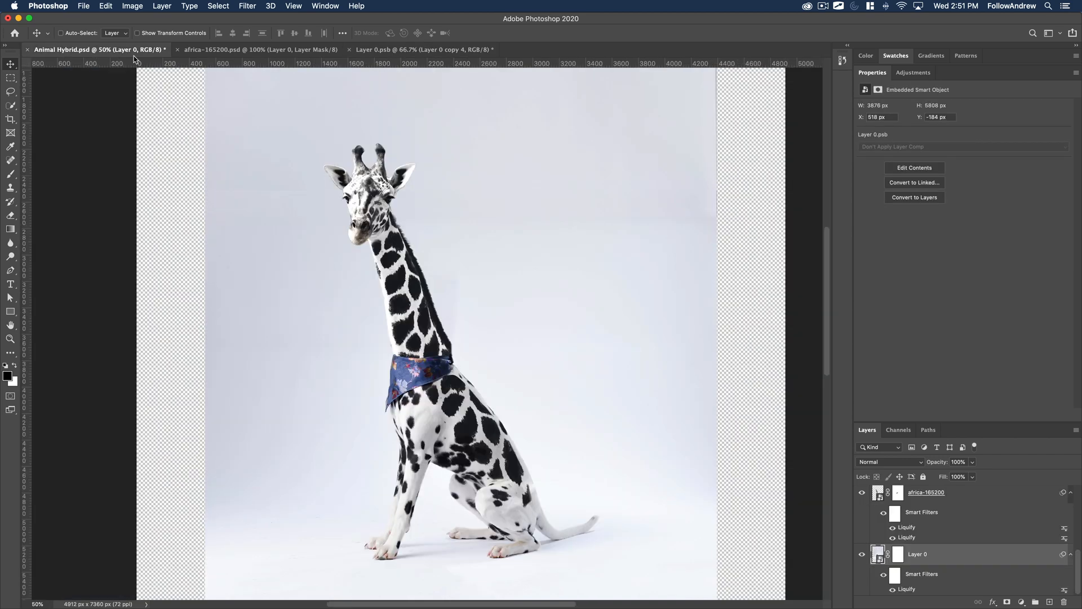
# Select Layer 2 and move its giraffe-spot patch off the dalmatian's body onto the empty background.
pyautogui.scroll(5, 902, 530)
pyautogui.click(886, 502)
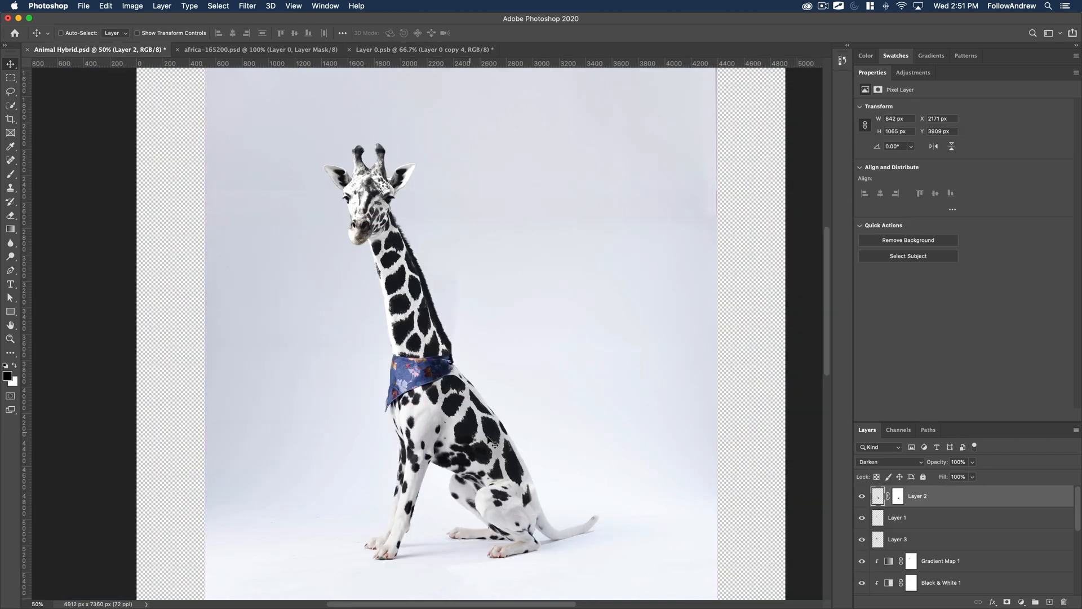
pyautogui.click(862, 497)
pyautogui.moveTo(465, 437); pyautogui.dragTo(547, 414)
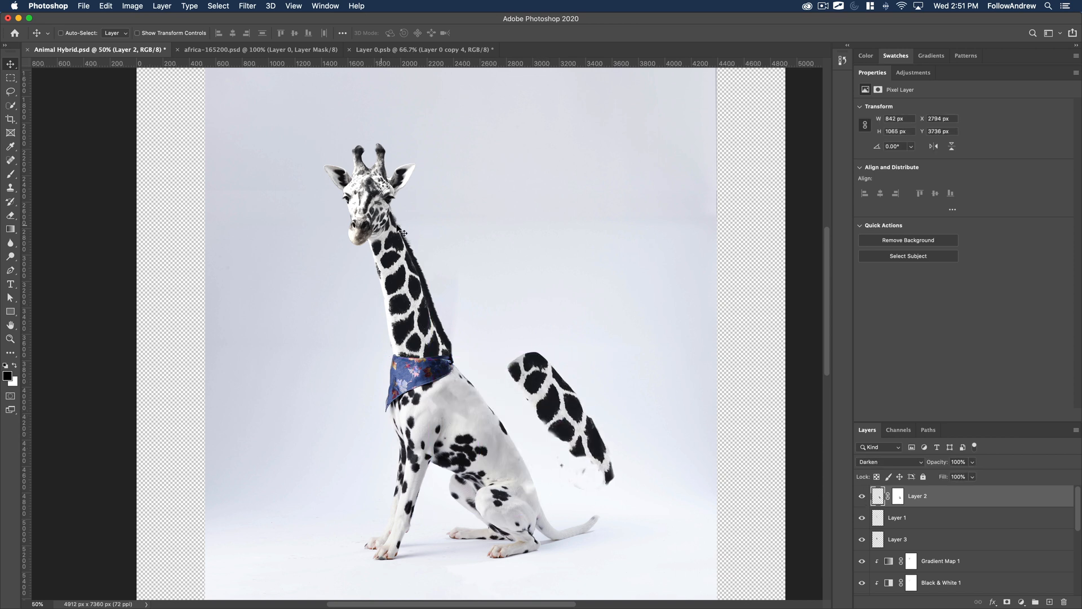
# Try enlarging the Layer 2 patch to about 134.56% with Free Transform, cancel the transform and undo the patch's move.
pyautogui.press('super')
pyautogui.press('super+t')
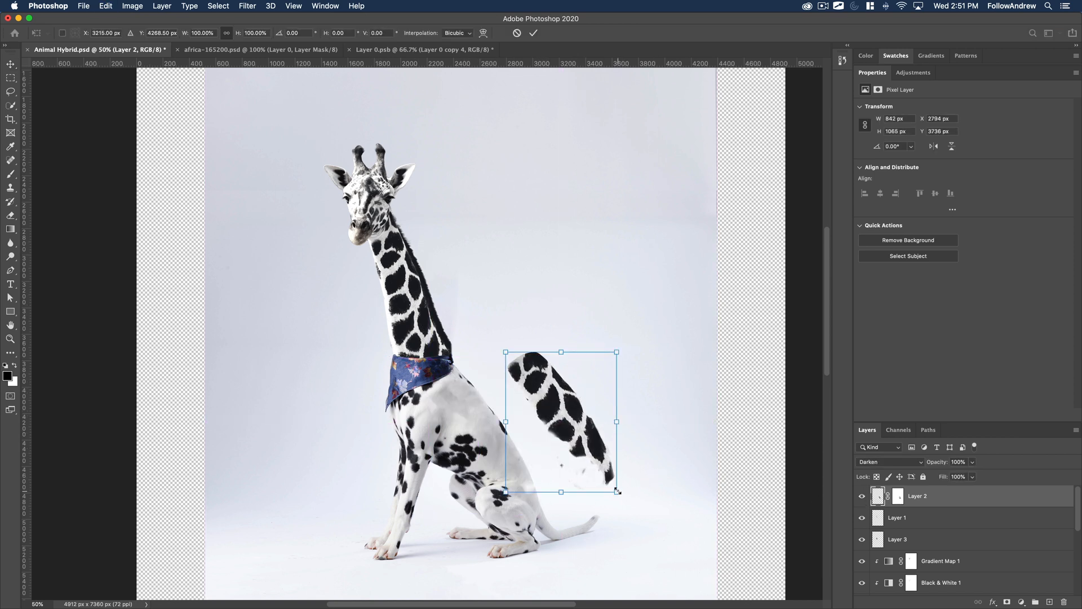
pyautogui.moveTo(616, 491); pyautogui.dragTo(656, 541)
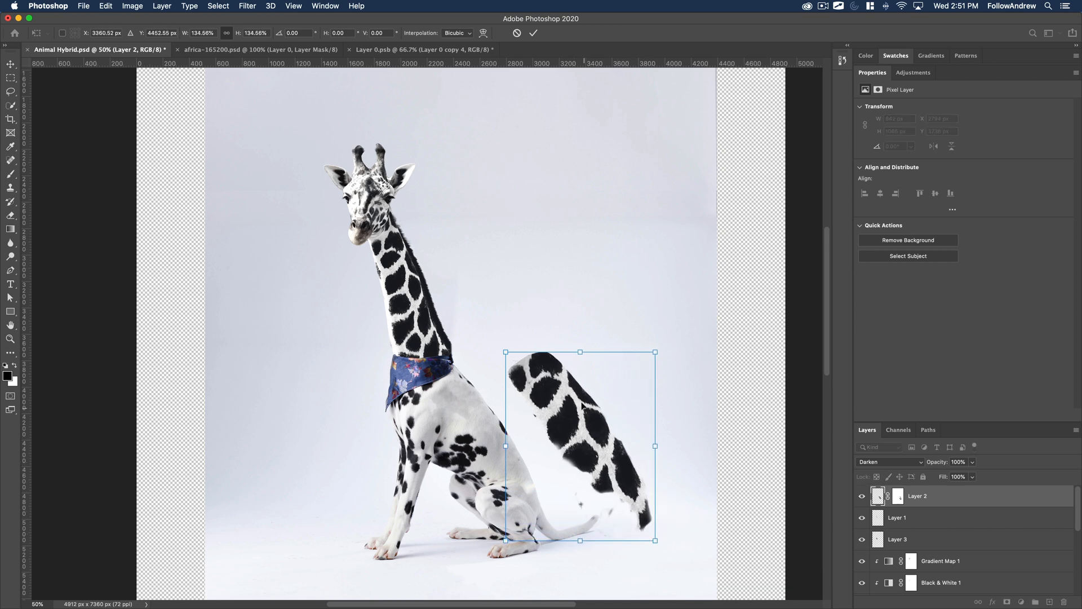
pyautogui.press('super+z')
pyautogui.click(517, 34)
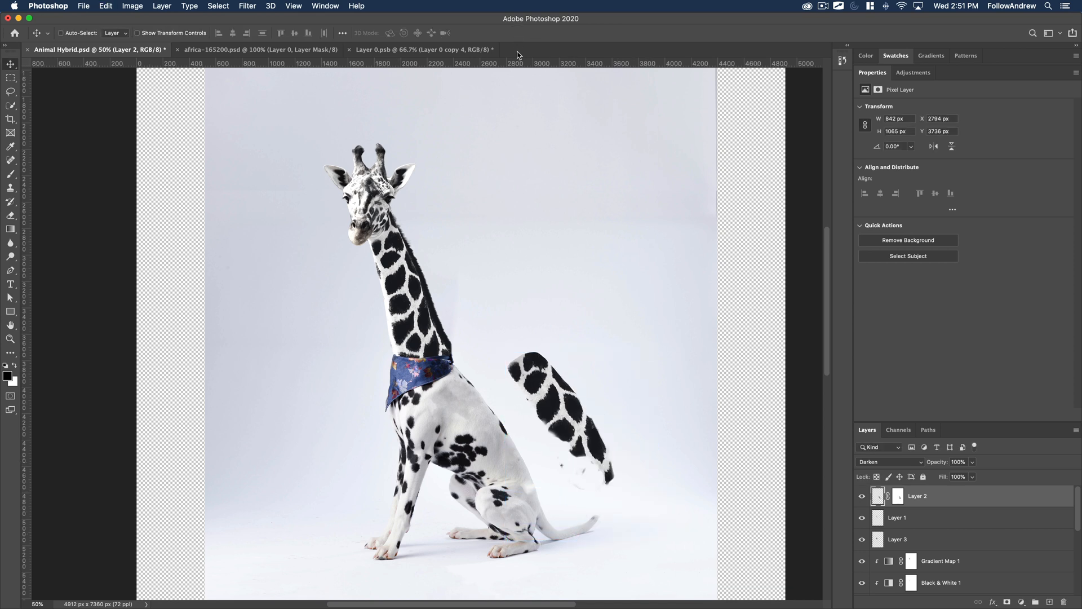
pyautogui.press('super+z')
# Examine how Layer 2 blends into the dalmatian's coat up close, and view its layer mask on its own.
pyautogui.press('z')
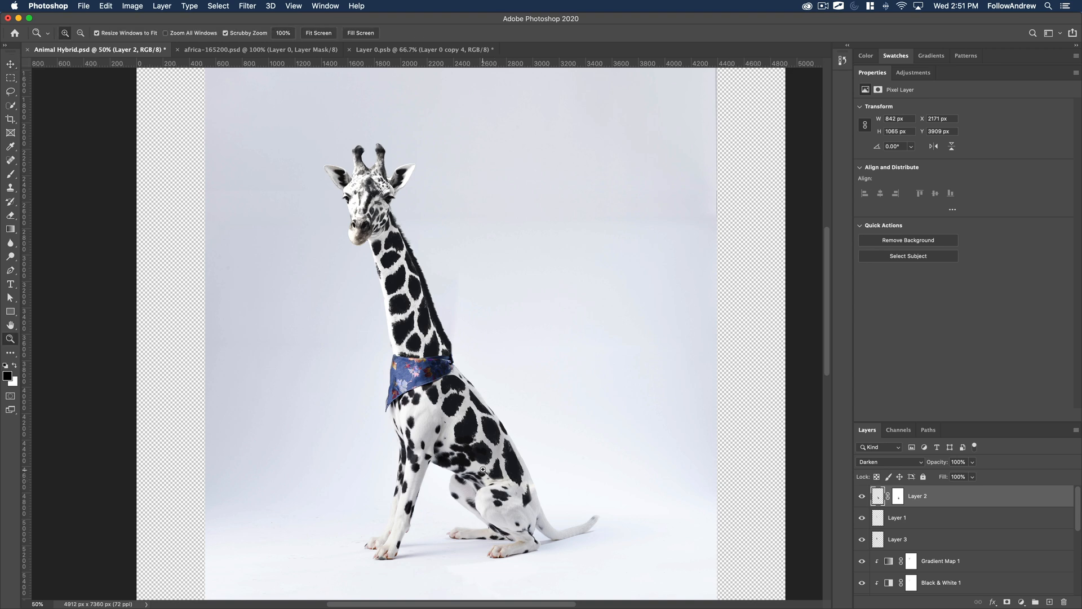
pyautogui.moveTo(496, 482); pyautogui.dragTo(812, 467)
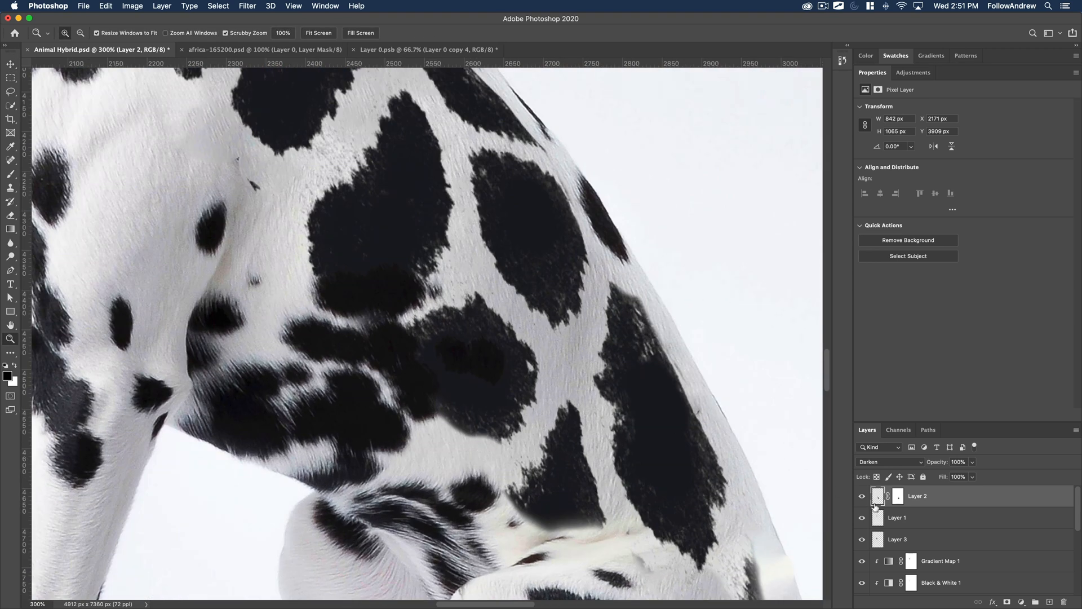
pyautogui.keyDown('shift'); pyautogui.click(898, 499); pyautogui.keyUp('shift')
pyautogui.keyDown('alt'); pyautogui.click(898, 499); pyautogui.keyUp('alt')
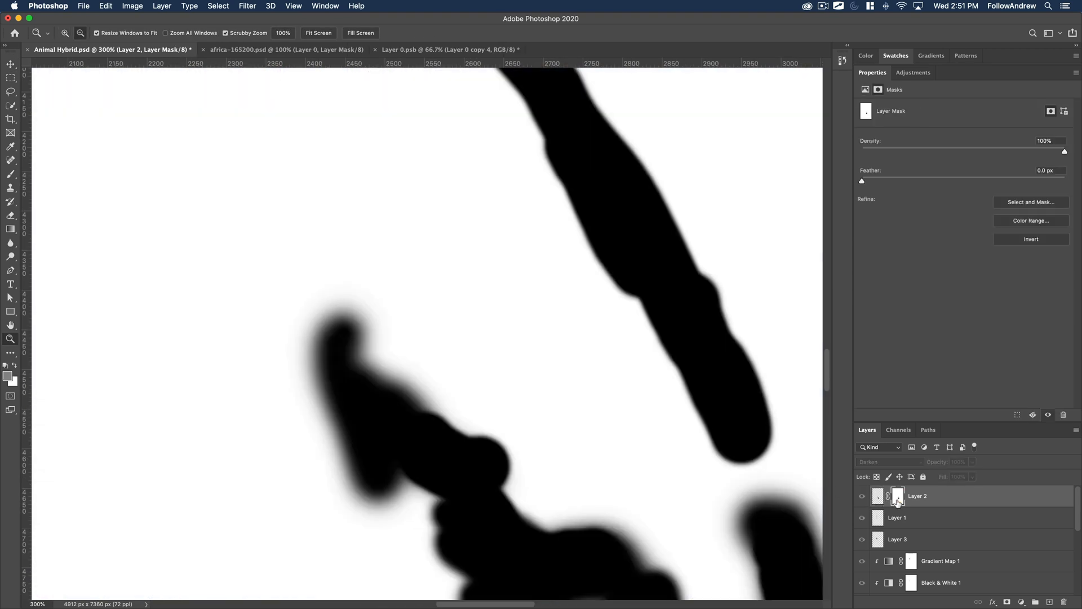
pyautogui.keyDown('alt'); pyautogui.click(899, 499); pyautogui.keyUp('alt')
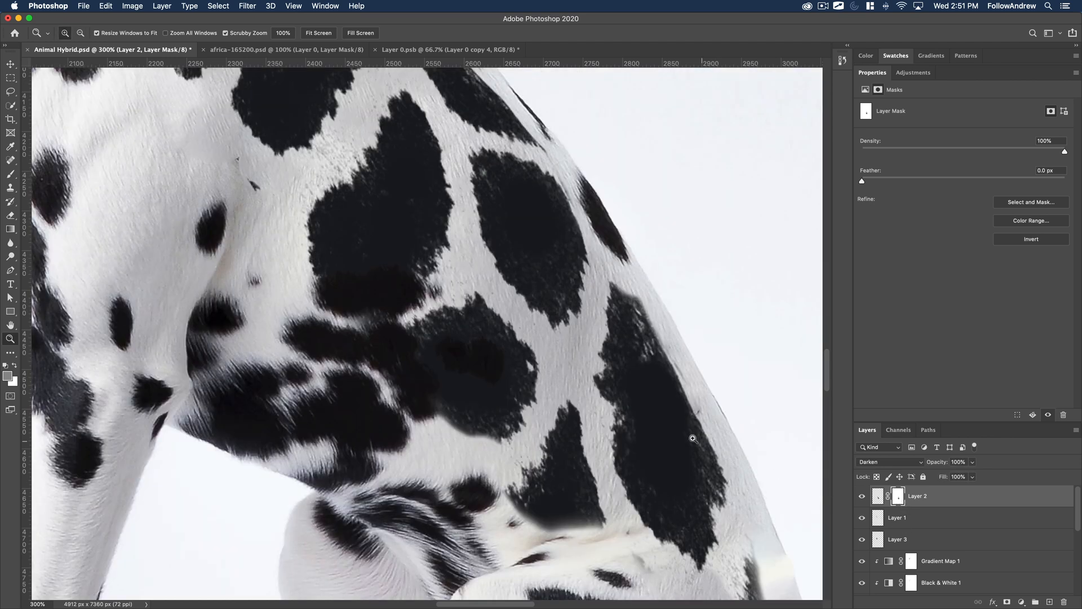
# Reposition the Layer 2 giraffe spots slightly on the dalmatian's body, toward the outer edge of its back.
pyautogui.press('super+1')
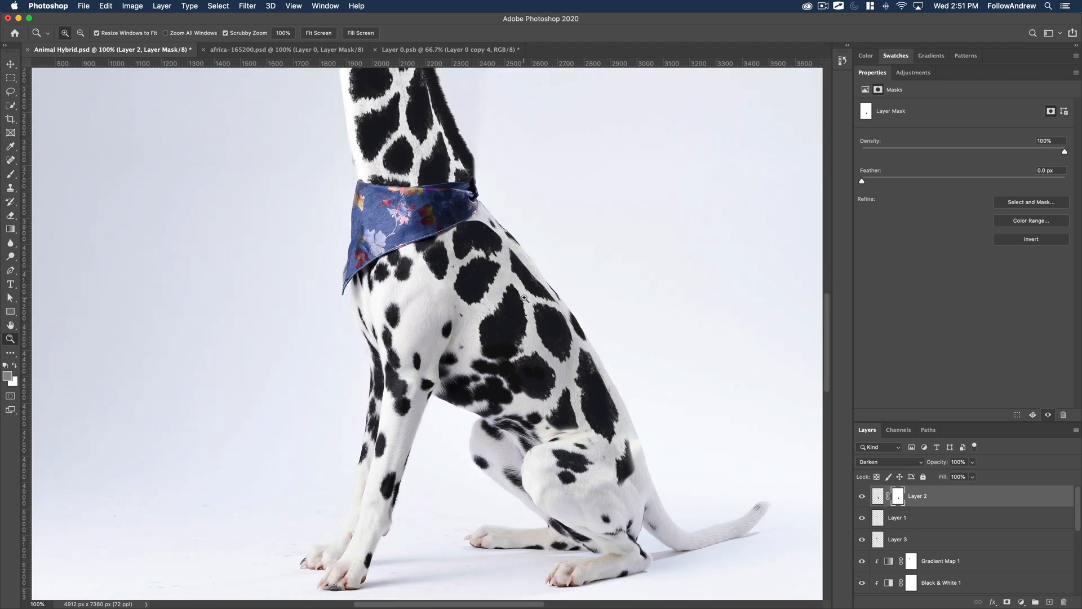
pyautogui.keyDown('alt'); pyautogui.click(536, 324); pyautogui.keyUp('alt')
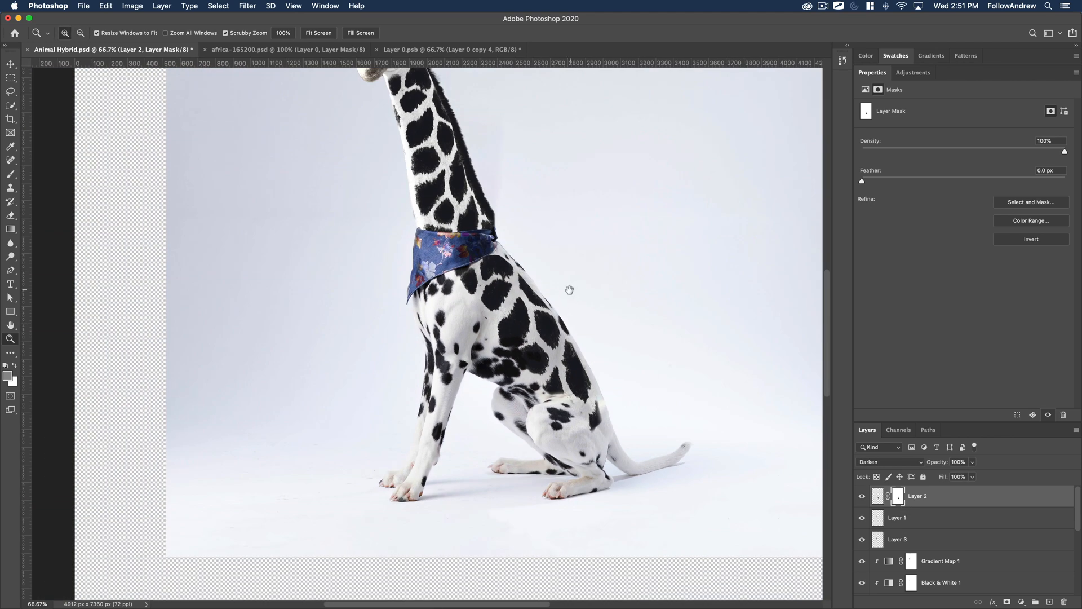
pyautogui.moveTo(568, 290); pyautogui.dragTo(525, 406)
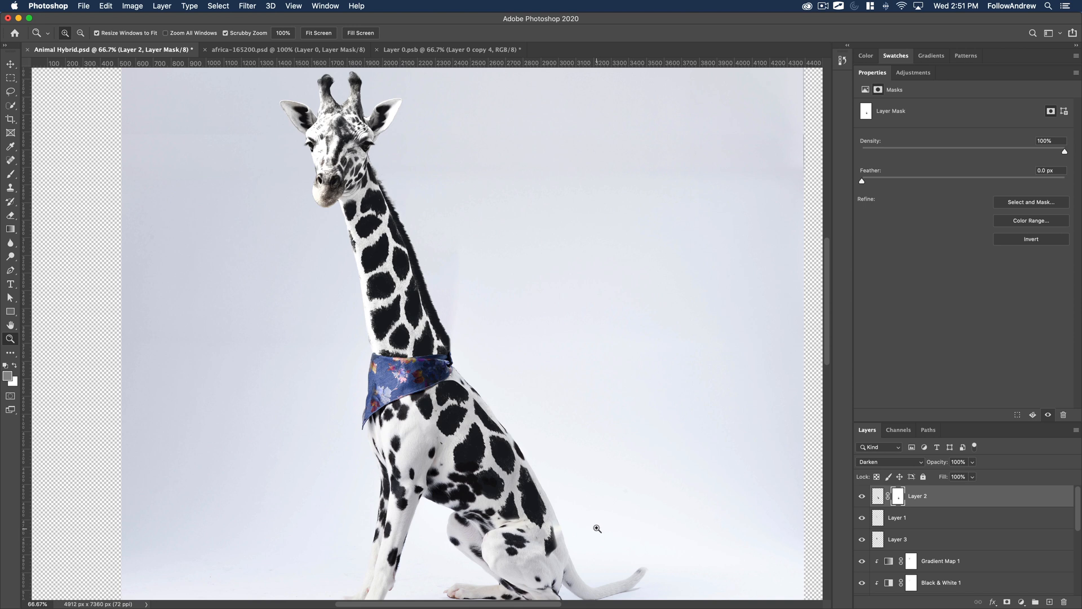
pyautogui.press('v')
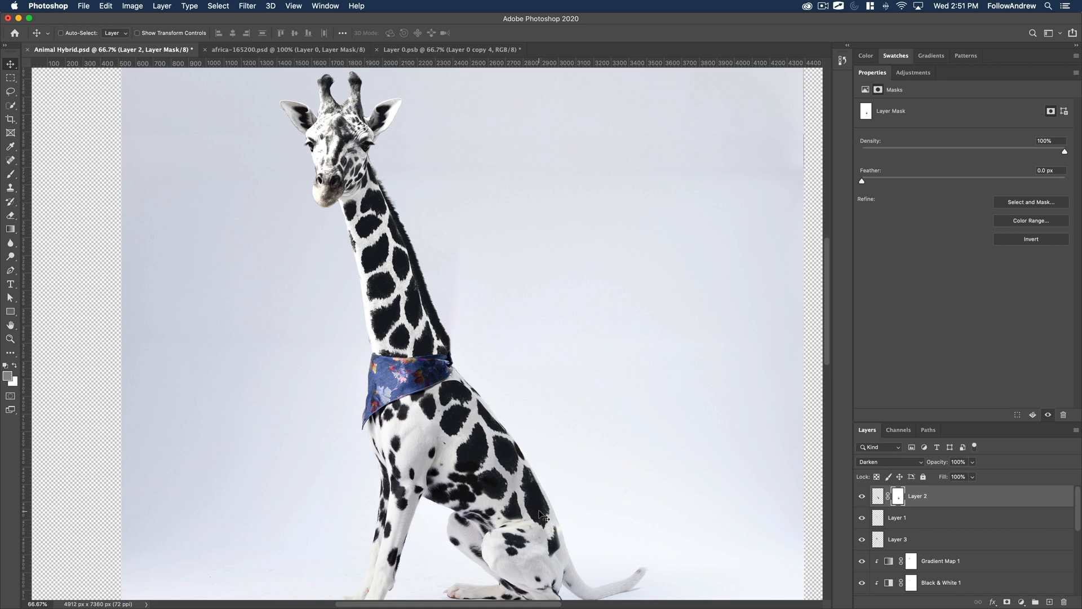
pyautogui.keyDown('alt'); pyautogui.keyDown('super'); pyautogui.click(493, 410); pyautogui.keyUp('super'); pyautogui.keyUp('alt')
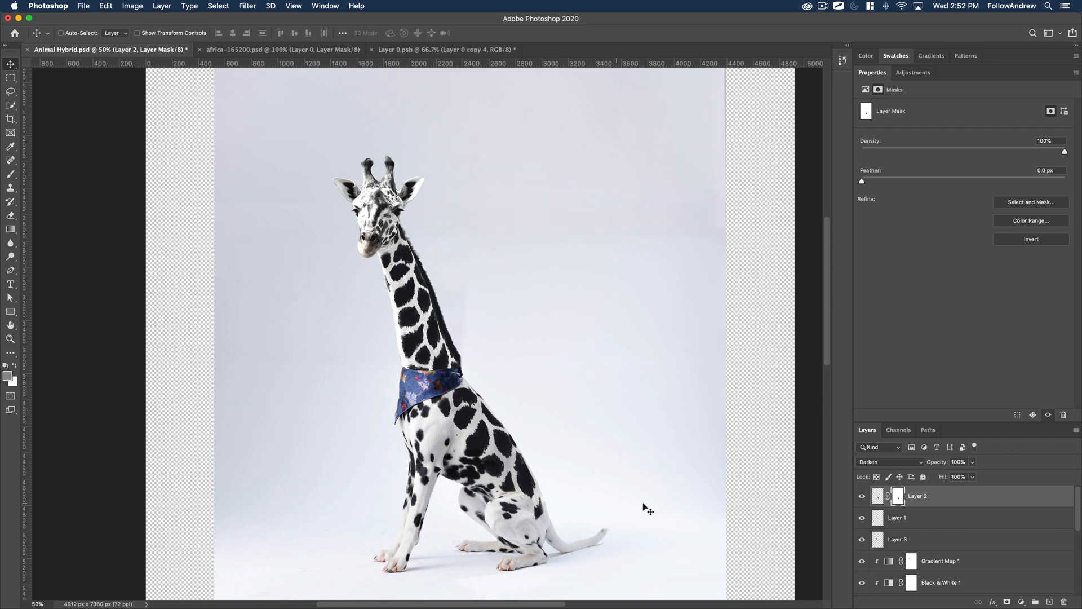
# Compare the dalmatian's body with and without the Layer 2 giraffe spots.
pyautogui.click(862, 501)
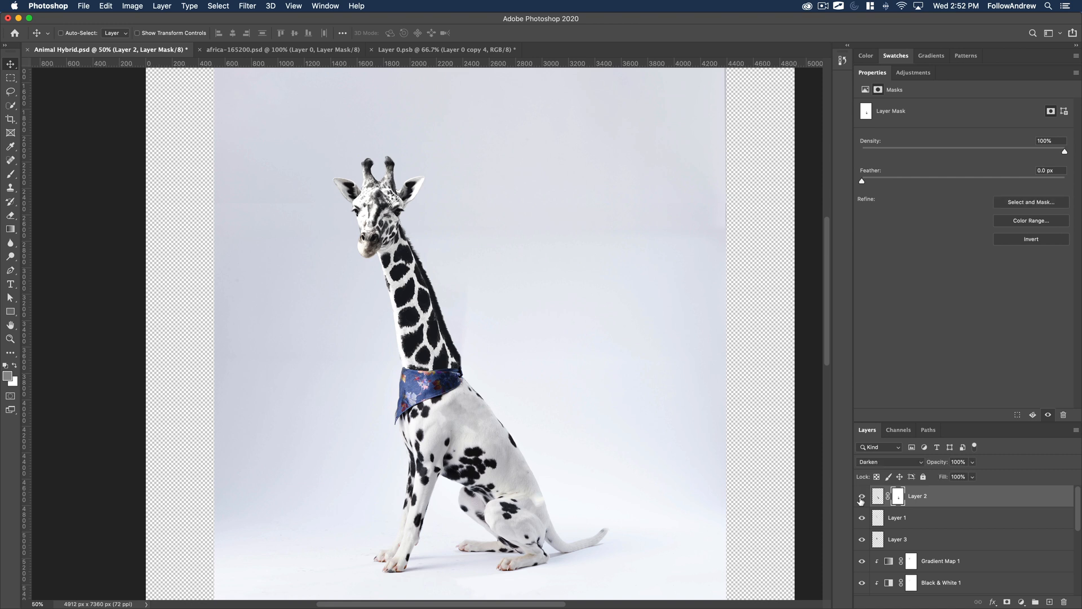
pyautogui.click(862, 501)
pyautogui.moveTo(673, 530); pyautogui.dragTo(555, 420)
# Inspect the Black & White 1 adjustment's layer mask on its own and return to the full composite.
pyautogui.click(938, 561)
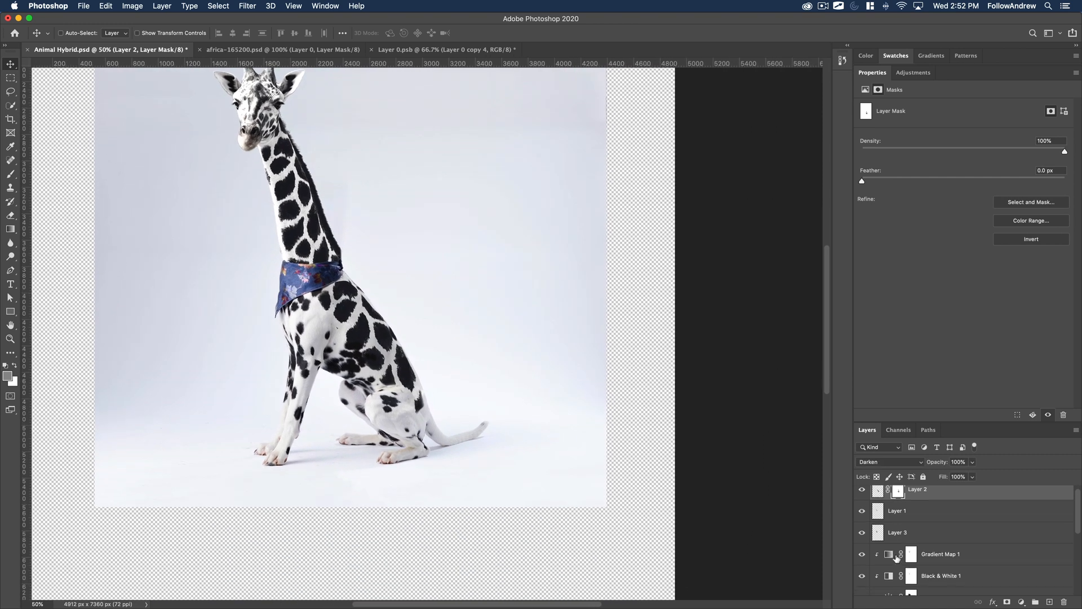
pyautogui.scroll(-1, 970, 570)
pyautogui.click(929, 576)
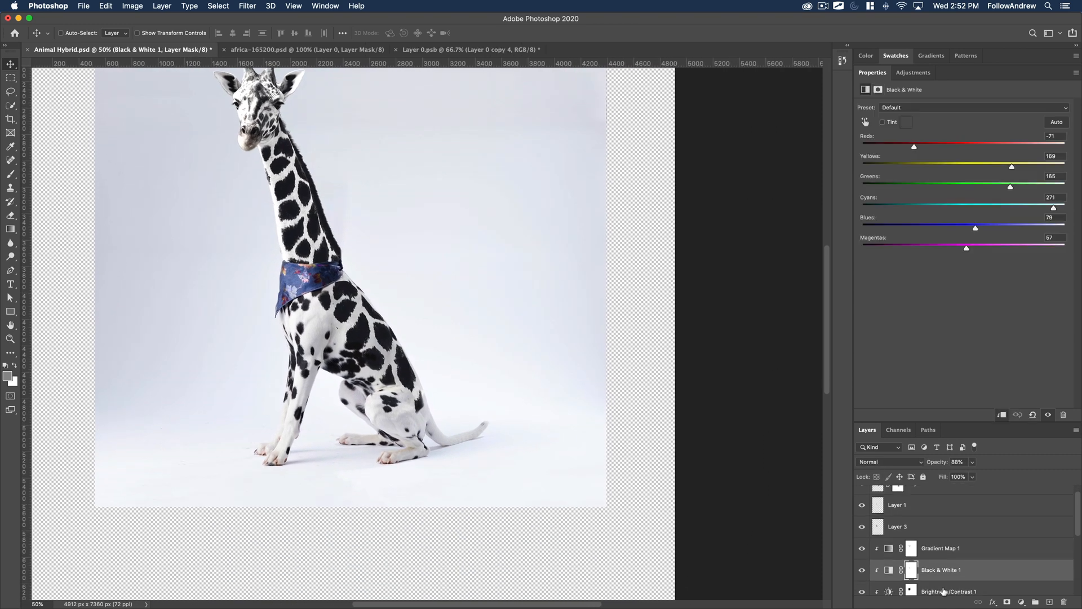
pyautogui.scroll(-1, 914, 575)
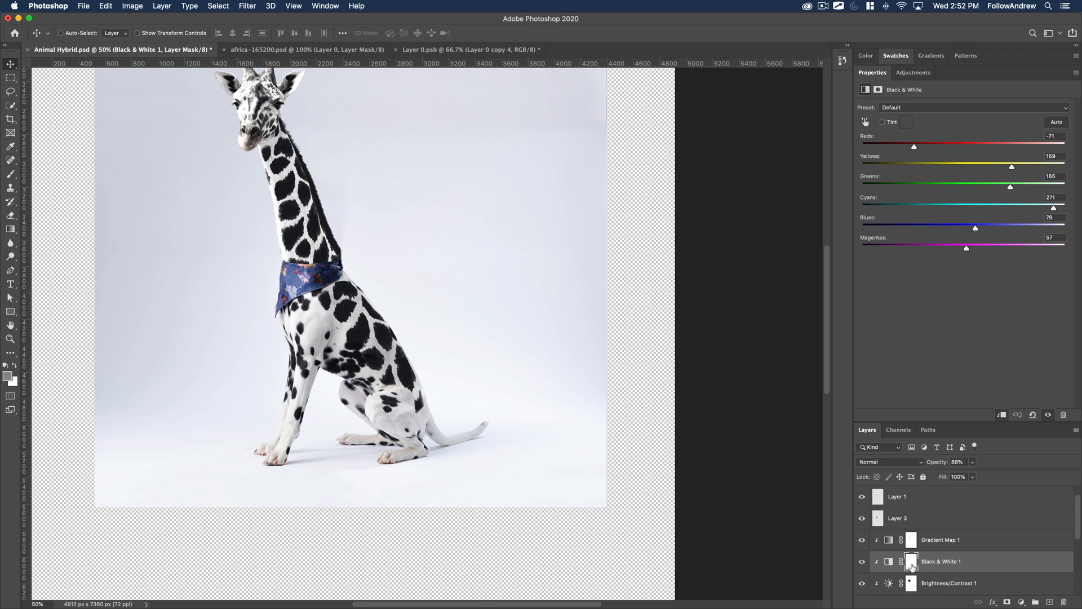
pyautogui.keyDown('alt'); pyautogui.click(913, 567); pyautogui.keyUp('alt')
pyautogui.moveTo(473, 442); pyautogui.dragTo(485, 482)
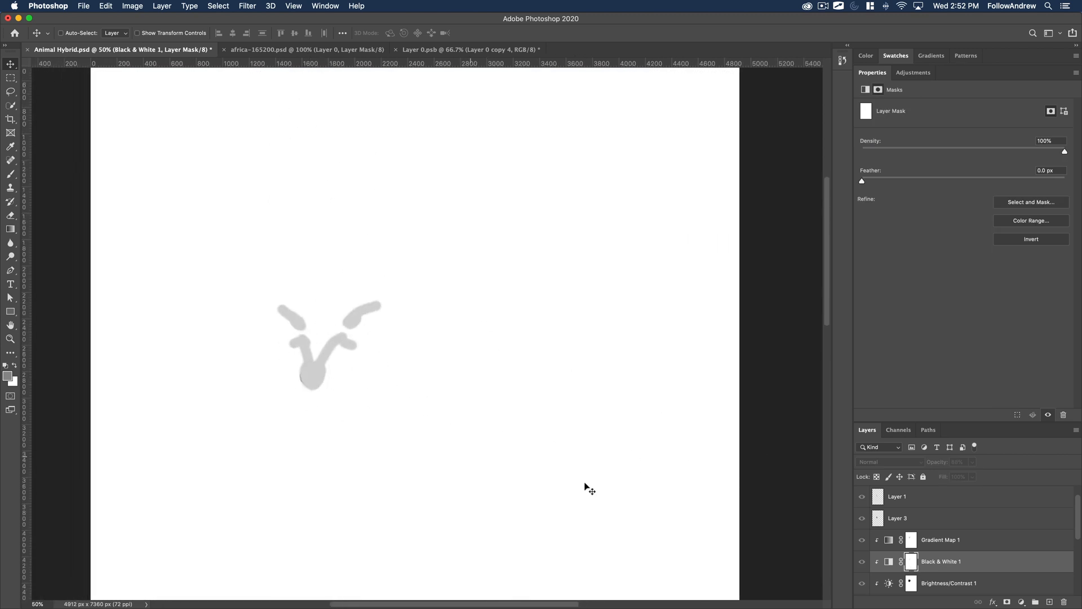
pyautogui.keyDown('alt'); pyautogui.click(910, 564); pyautogui.keyUp('alt')
# Examine the giraffe's muzzle and face up close where the Black & White 1 mask is painted, and review the whole hybrid.
pyautogui.press('z')
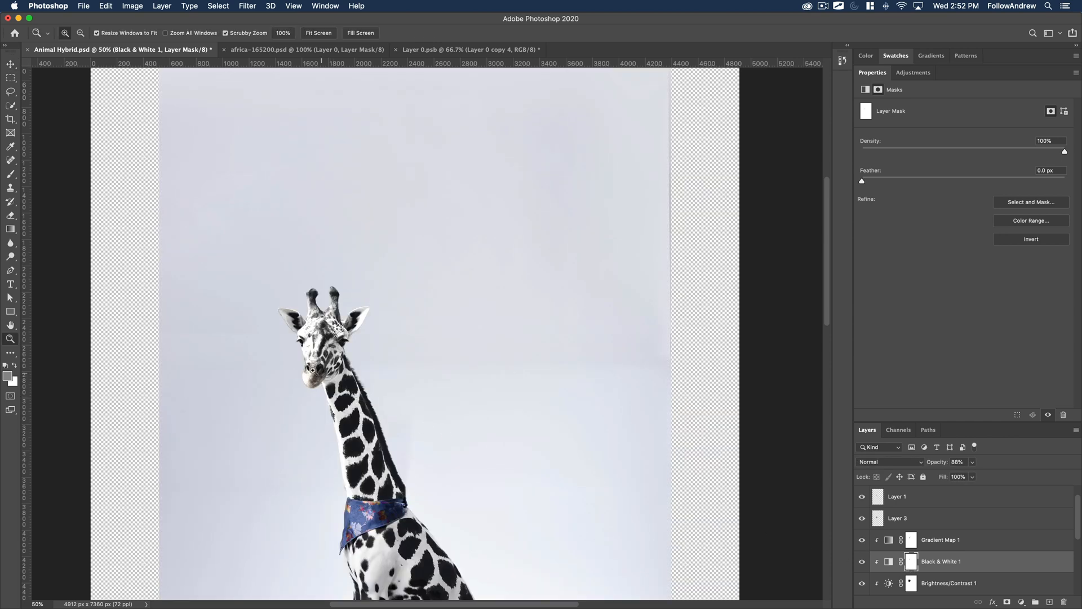
pyautogui.moveTo(311, 370); pyautogui.dragTo(412, 249)
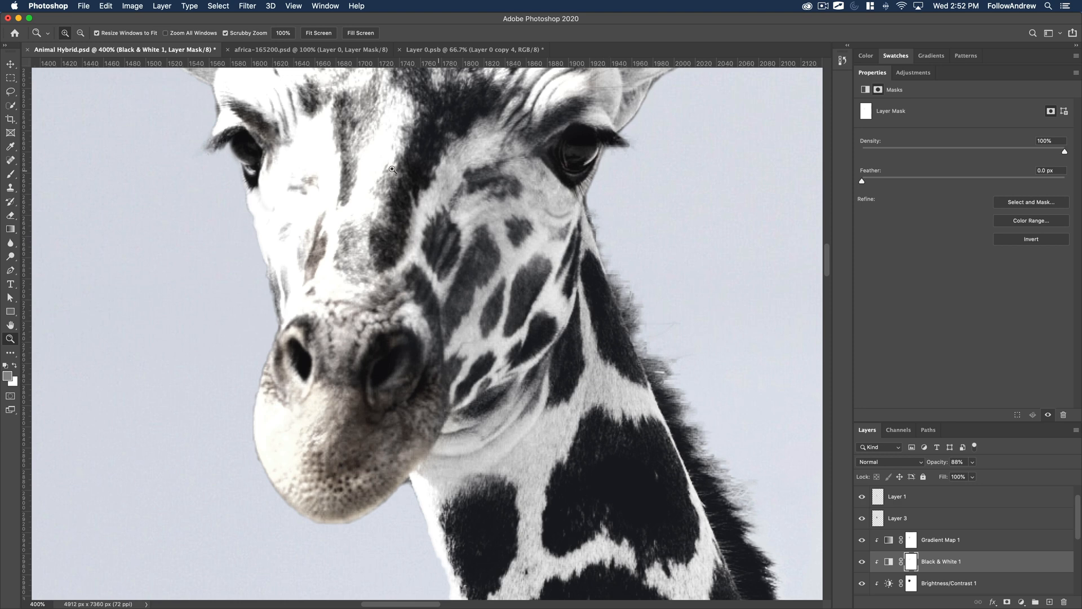
pyautogui.keyDown('alt'); pyautogui.click(445, 231); pyautogui.keyUp('alt')
pyautogui.keyDown('alt'); pyautogui.click(445, 231); pyautogui.keyUp('alt')
pyautogui.keyDown('alt'); pyautogui.click(445, 231); pyautogui.keyUp('alt')
pyautogui.keyDown('alt'); pyautogui.click(445, 231); pyautogui.keyUp('alt')
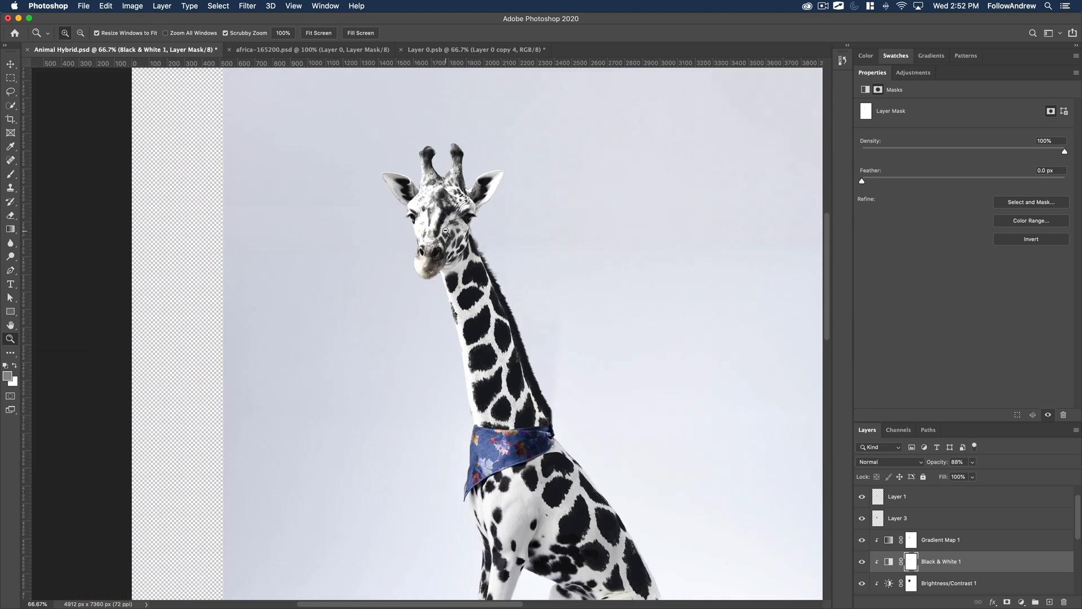
pyautogui.keyDown('alt'); pyautogui.click(537, 320); pyautogui.keyUp('alt')
pyautogui.moveTo(558, 433); pyautogui.dragTo(455, 403)
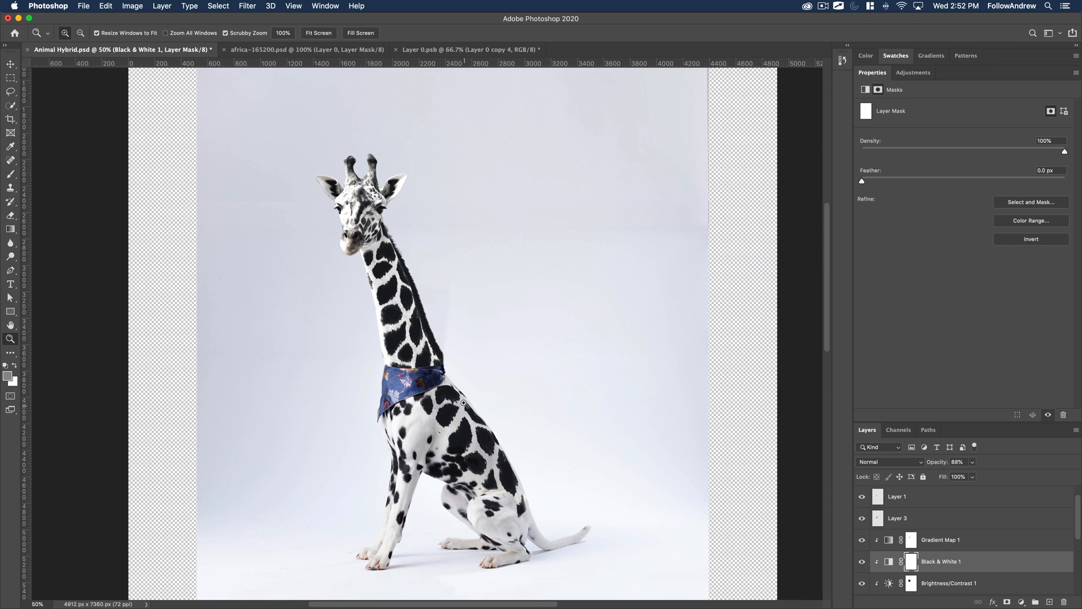
# Crop the document to a rectangular selection of about 3768 x 4826 px around the hybrid, excluding the transparent borders and upper strip of backdrop.
pyautogui.keyDown('alt'); pyautogui.click(464, 403); pyautogui.keyUp('alt')
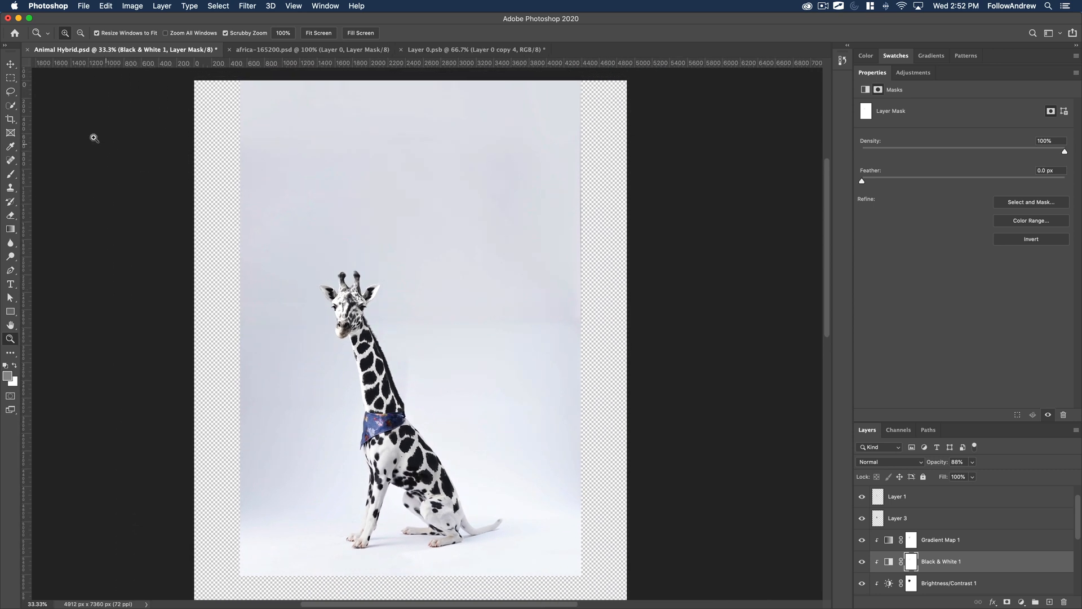
pyautogui.click(11, 78)
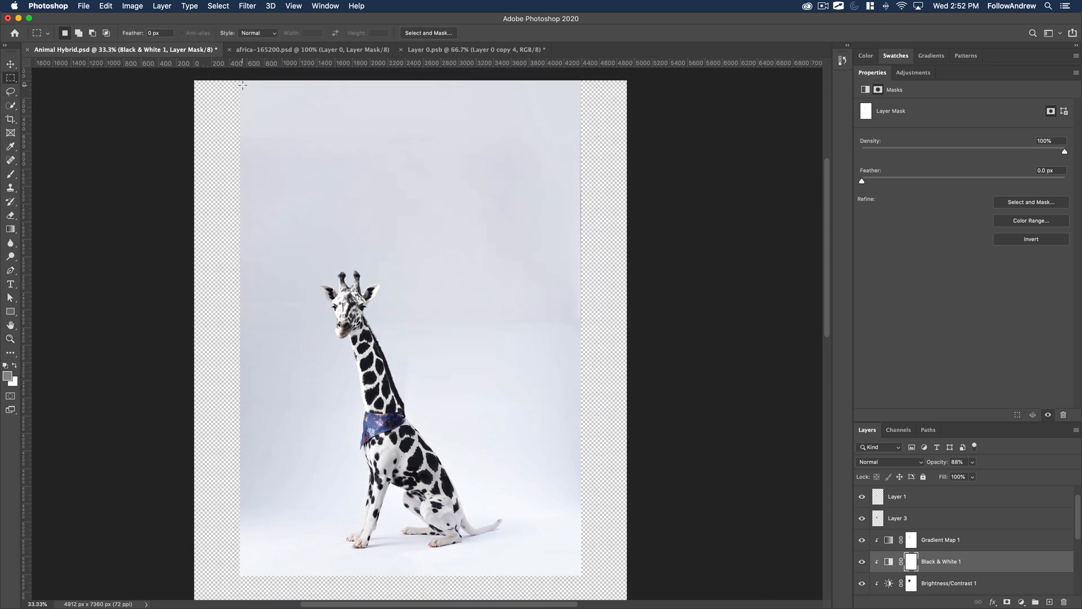
pyautogui.moveTo(243, 85); pyautogui.dragTo(580, 574)
pyautogui.press('super+d')
pyautogui.moveTo(247, 148); pyautogui.dragTo(577, 573)
pyautogui.click(106, 5)
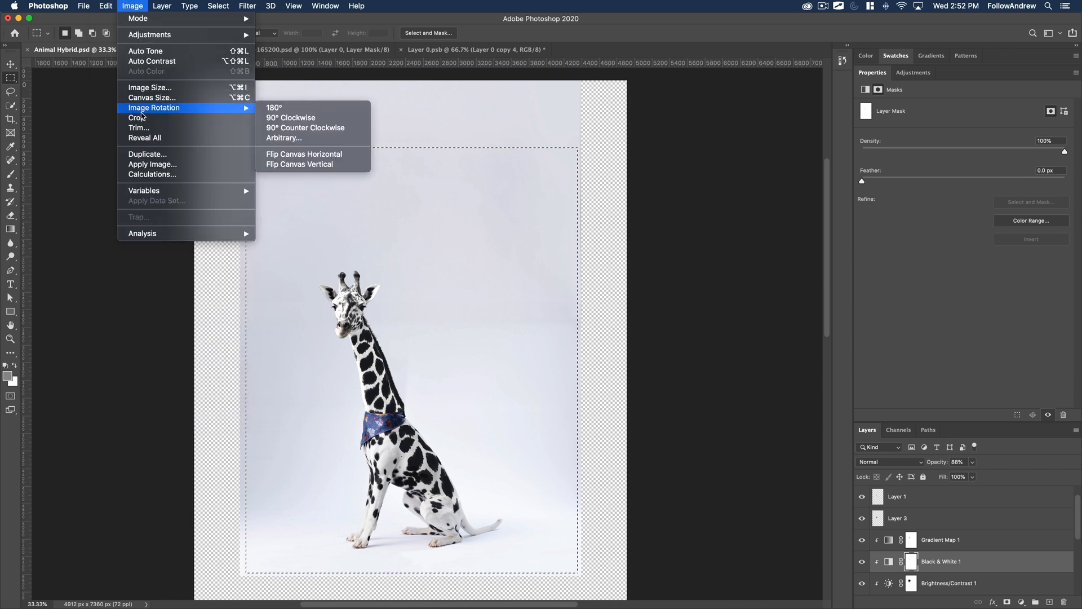
pyautogui.click(136, 118)
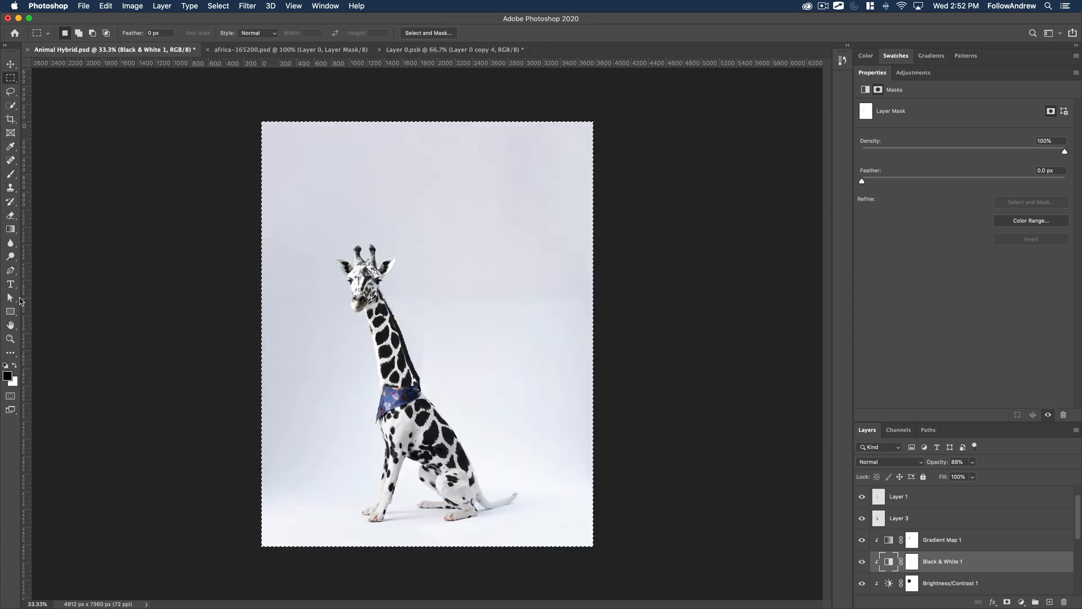
# Clear the selection, add a type layer above the giraffe's head without its placeholder text, and put it at the top of the layer stack.
pyautogui.press('t')
pyautogui.hotkey('ctrl', 'd')
pyautogui.click(292, 176)
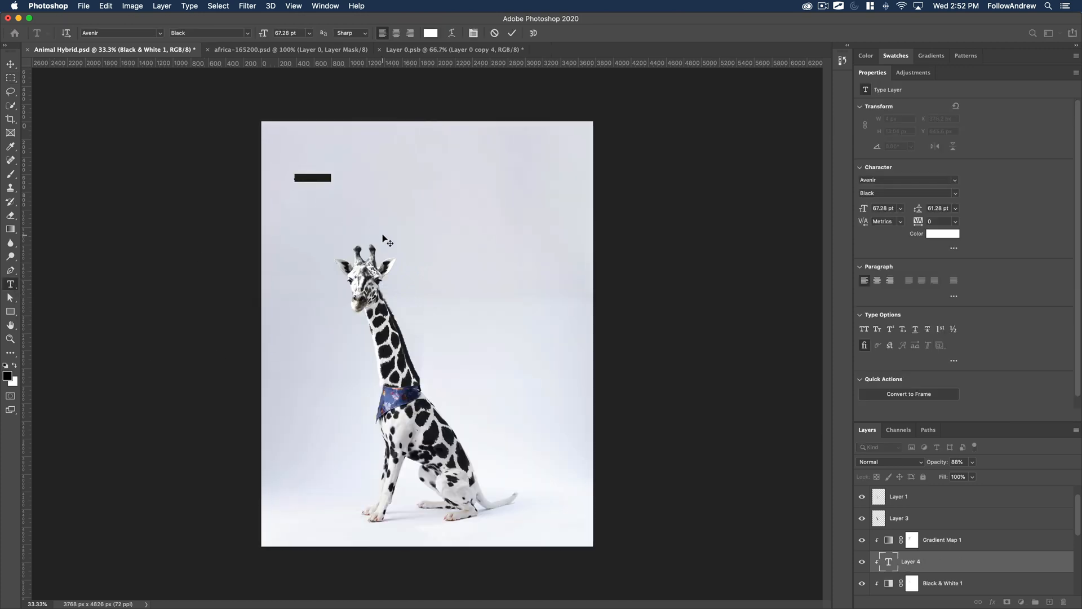
pyautogui.press('BackSpace')
pyautogui.moveTo(984, 569); pyautogui.dragTo(955, 488)
# Add the title text "Girmation" in white Avenir Black on the backdrop above the giraffe's head.
pyautogui.click(290, 175)
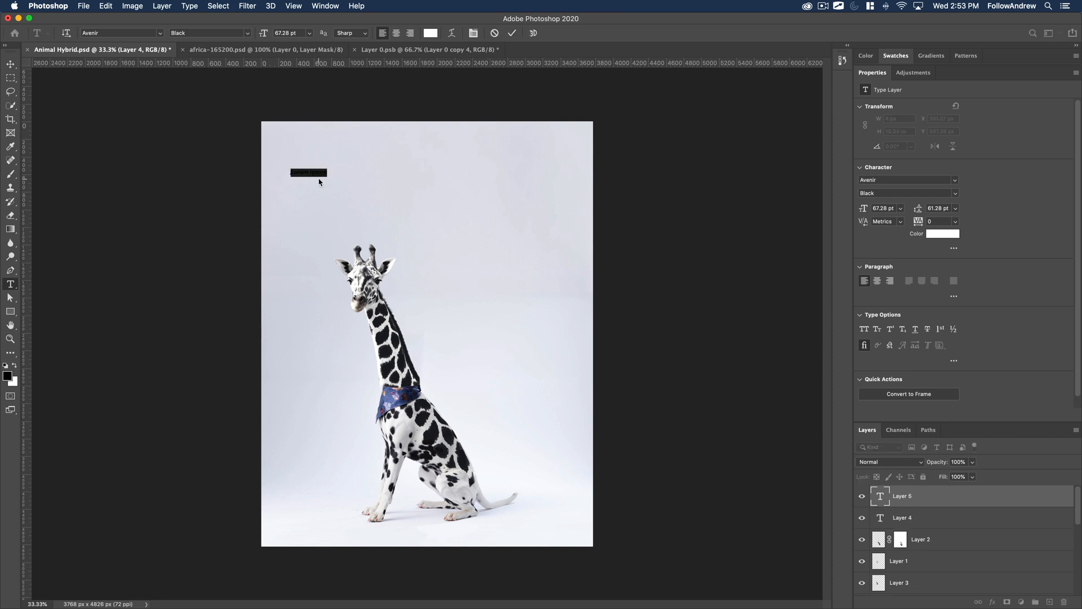
pyautogui.press('BackSpace')
pyautogui.write('Dirmatian')
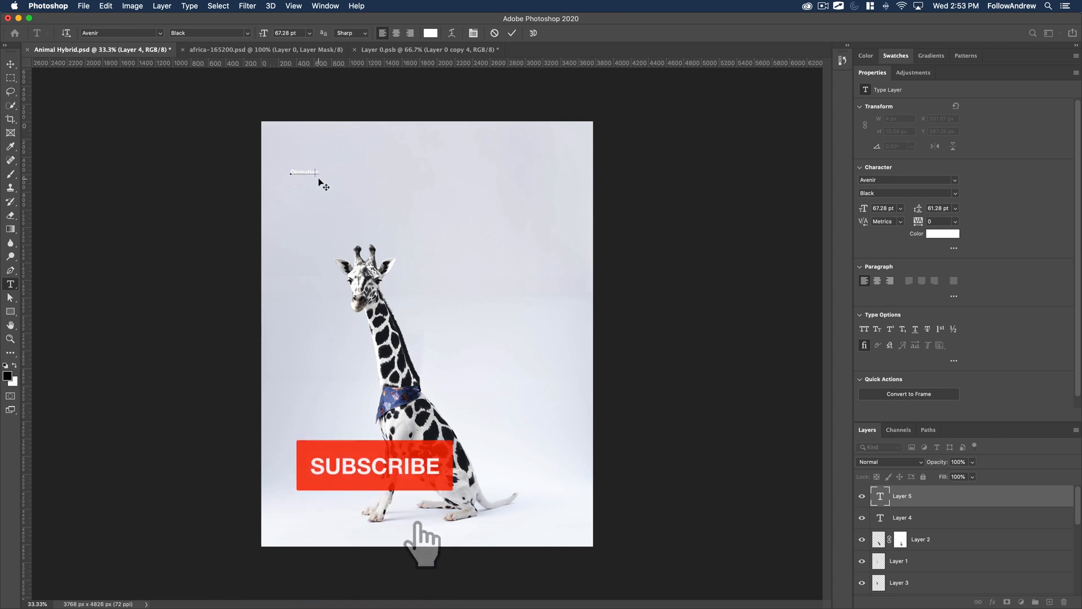
pyautogui.press('BackSpace')
pyautogui.press('BackSpace')
pyautogui.press('BackSpace')
pyautogui.press('BackSpace')
pyautogui.press('BackSpace')
pyautogui.press('BackSpace')
pyautogui.press('BackSpace')
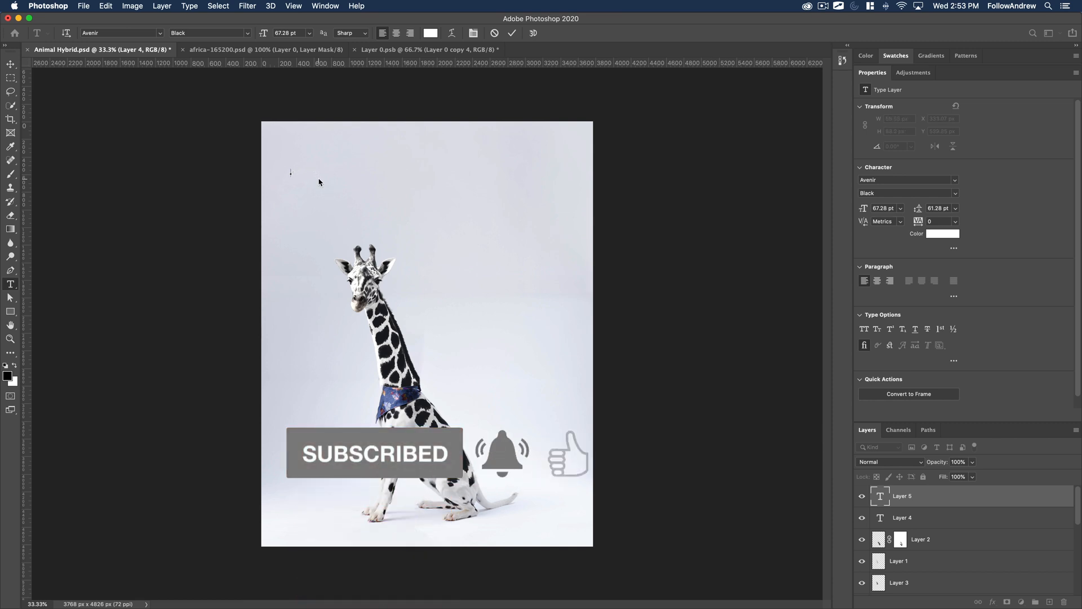
pyautogui.click(10, 64)
# Enlarge the Girmation title to about 2462 px wide and place it just above the giraffe's horns.
pyautogui.hotkey('ctrl', 't')
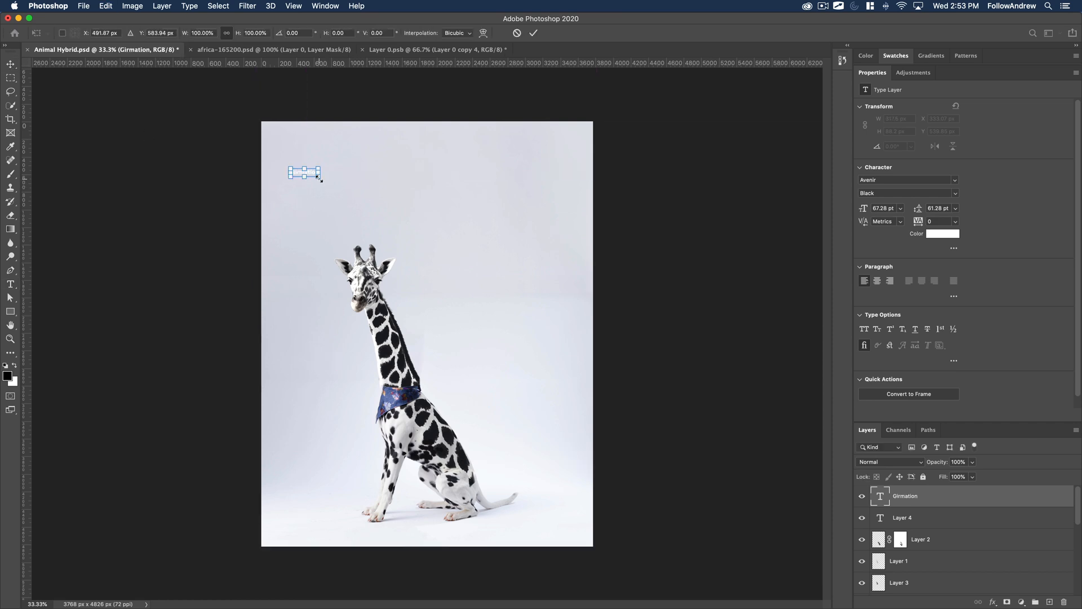
pyautogui.moveTo(319, 178); pyautogui.dragTo(510, 226)
pyautogui.moveTo(450, 212); pyautogui.dragTo(440, 198)
pyautogui.press('Return')
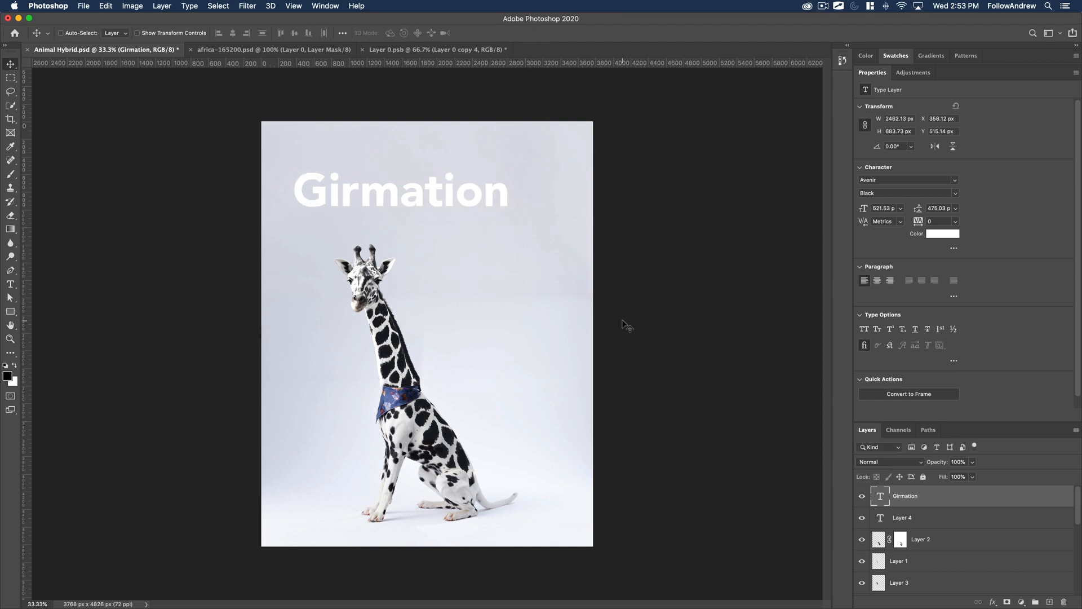